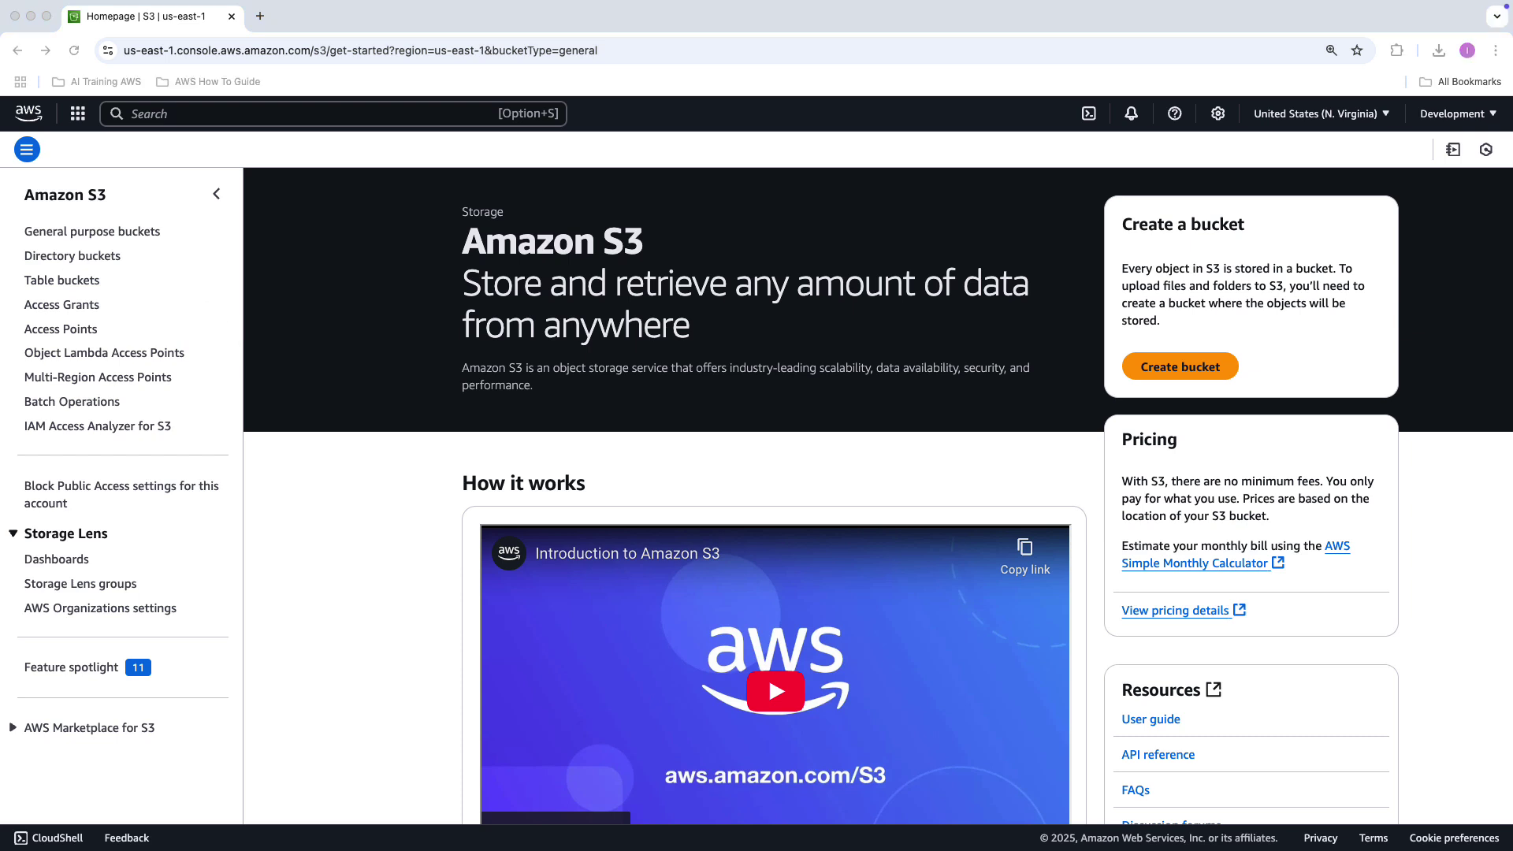
- Switch to Finder and examine the files in the Lesson 4-12 folder and its javascriptbucket subfolder
key(super+Tab)
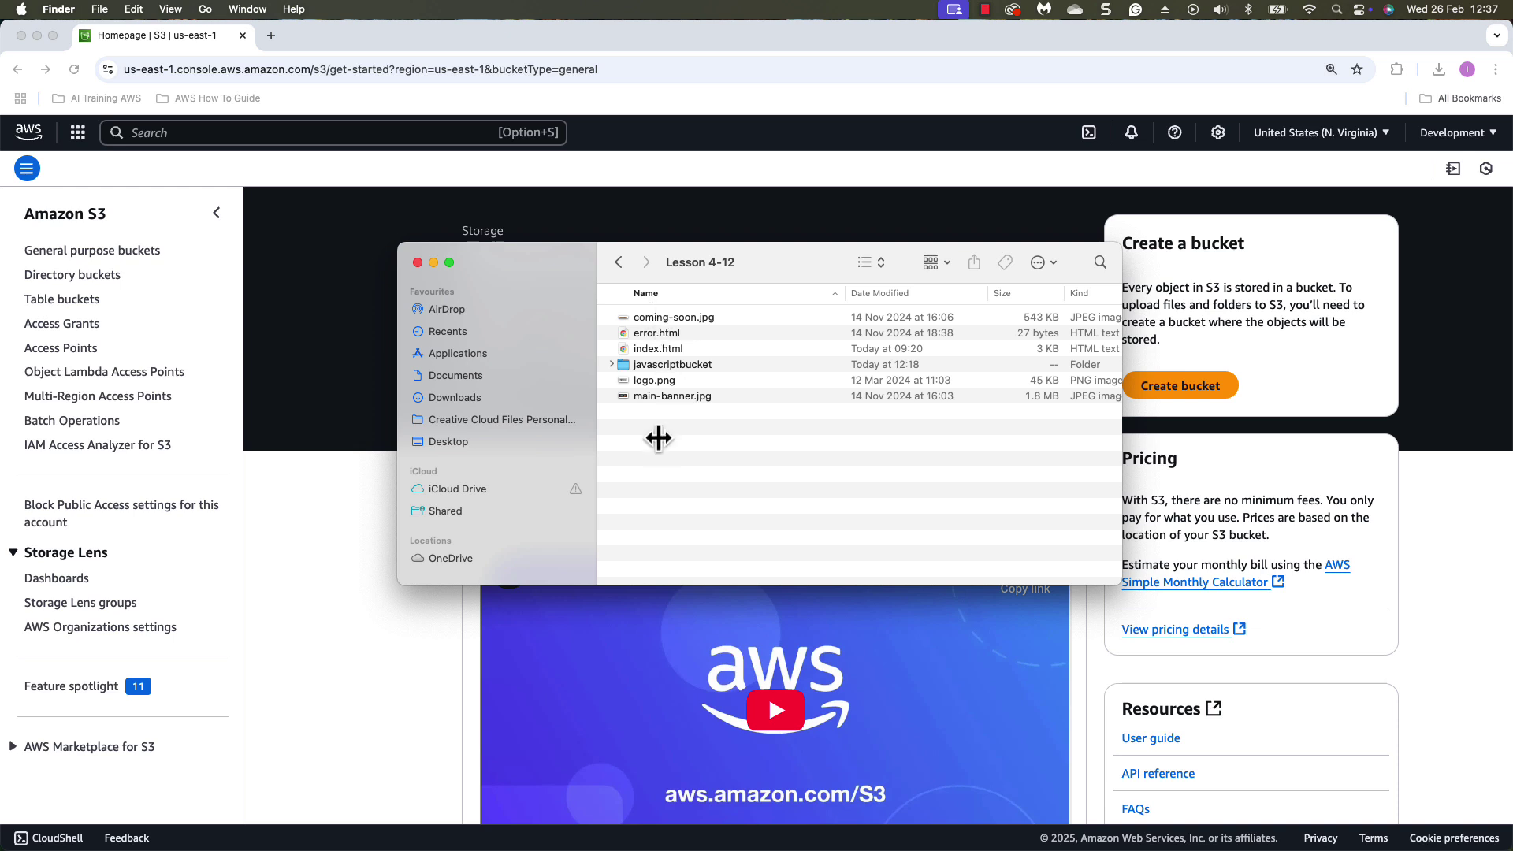
double_click(706, 366)
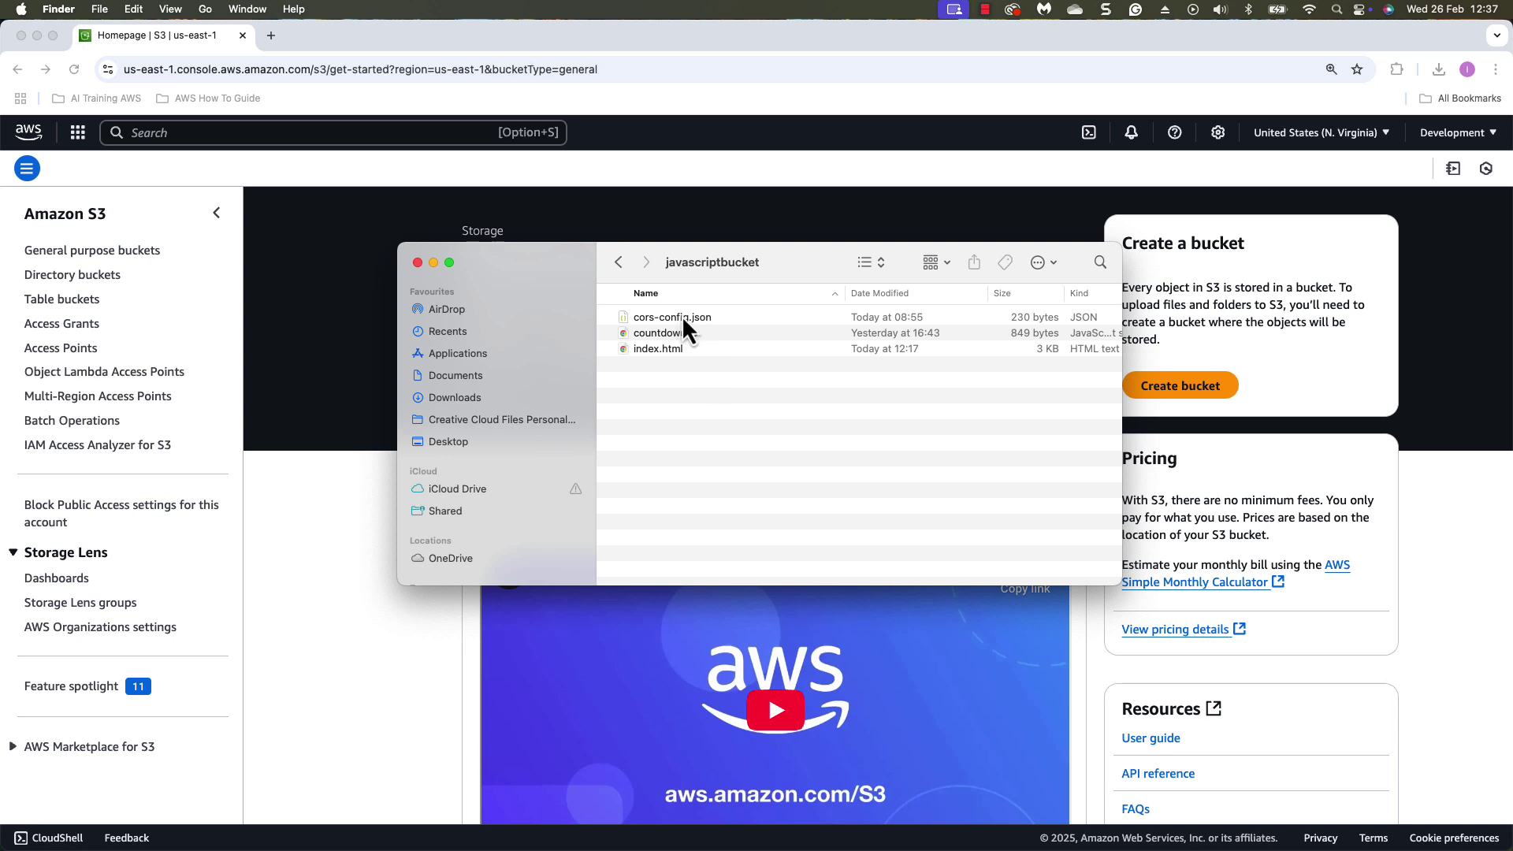
click(619, 262)
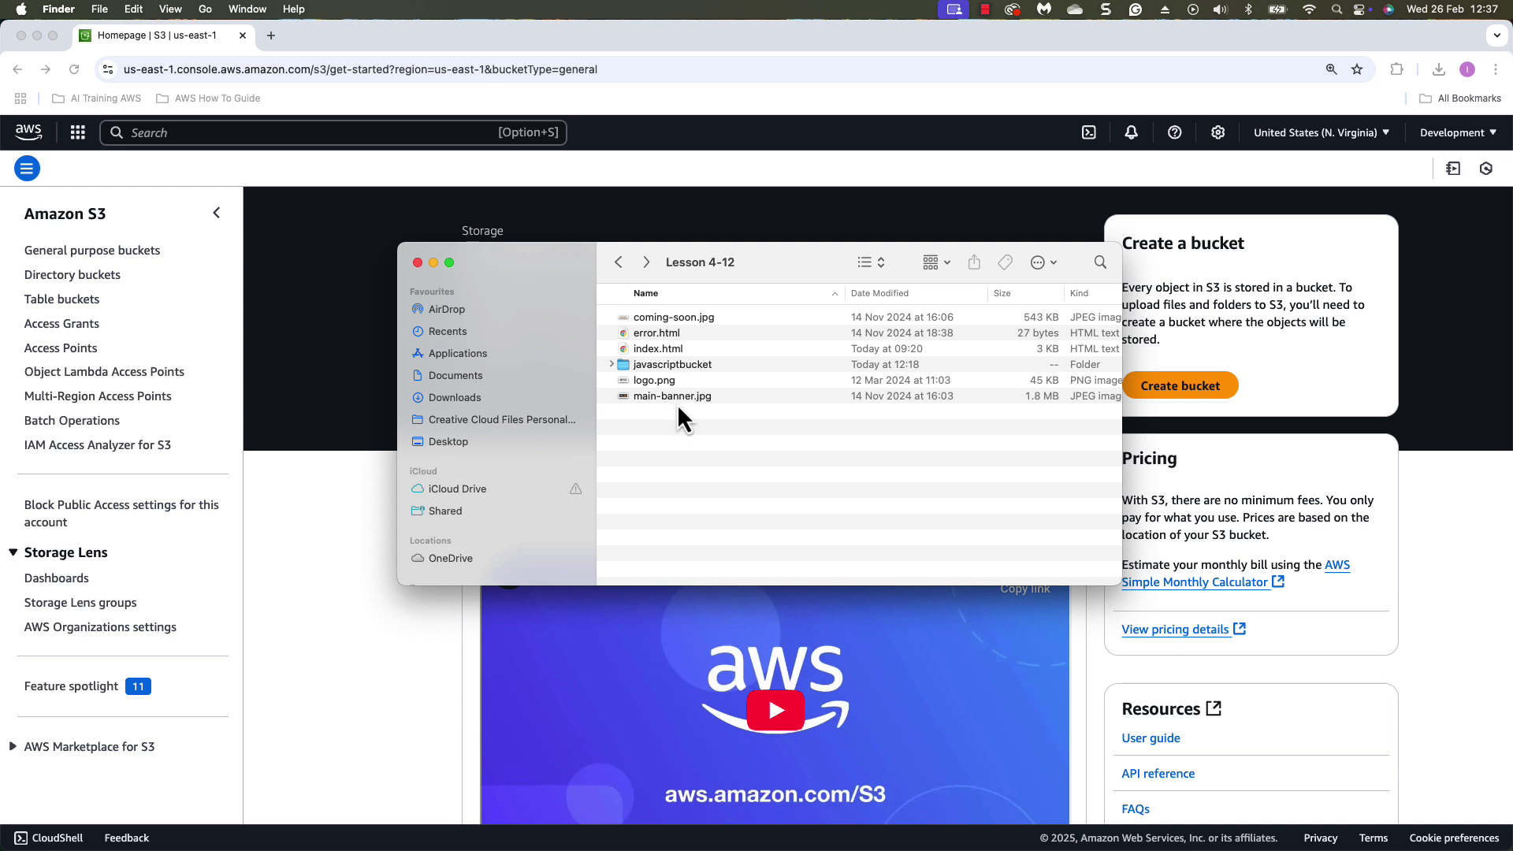
double_click(689, 366)
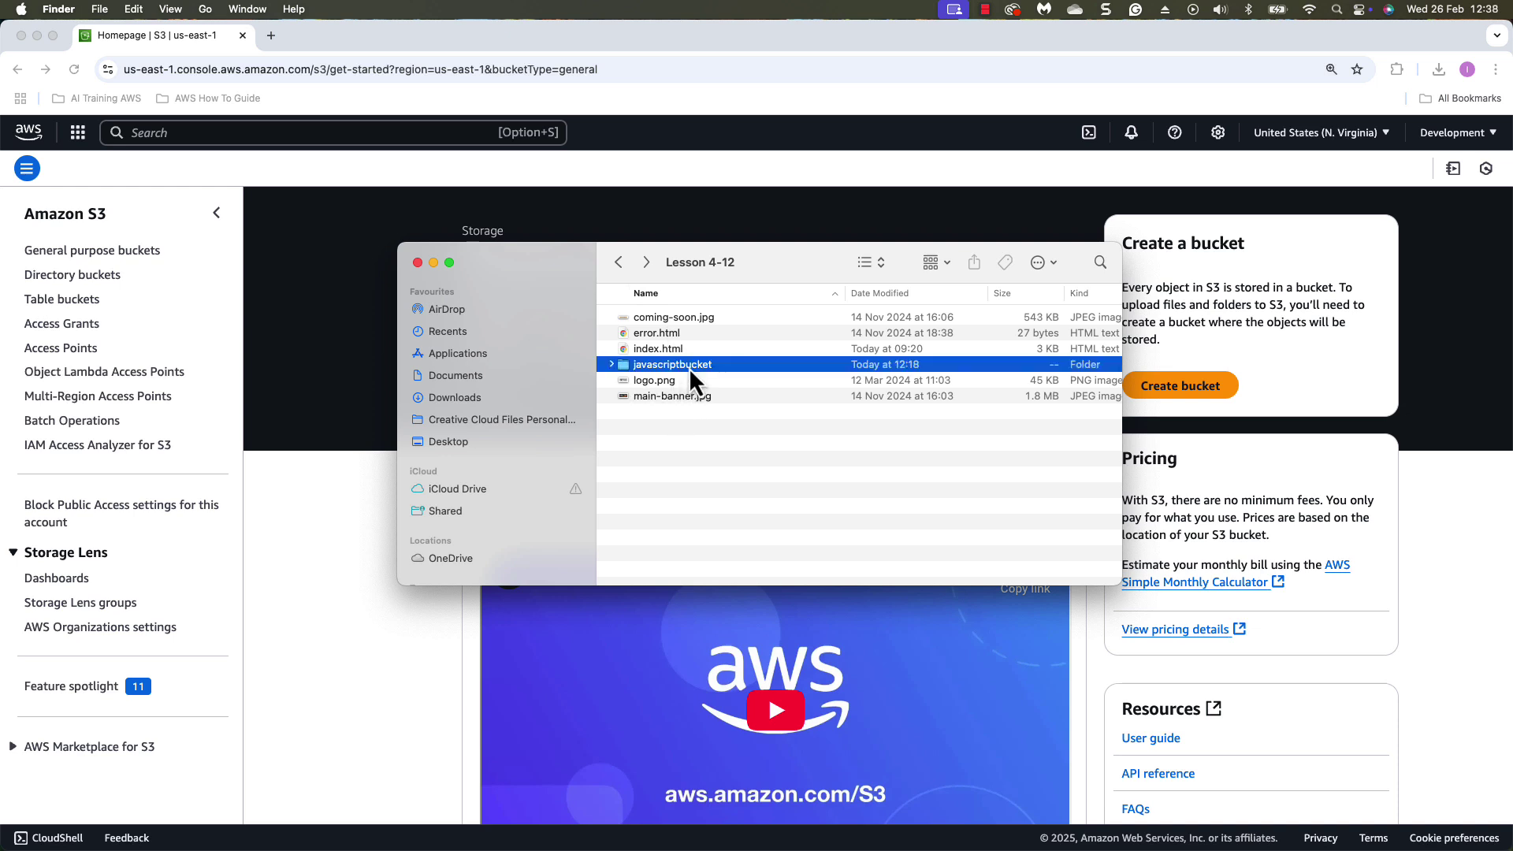
click(619, 264)
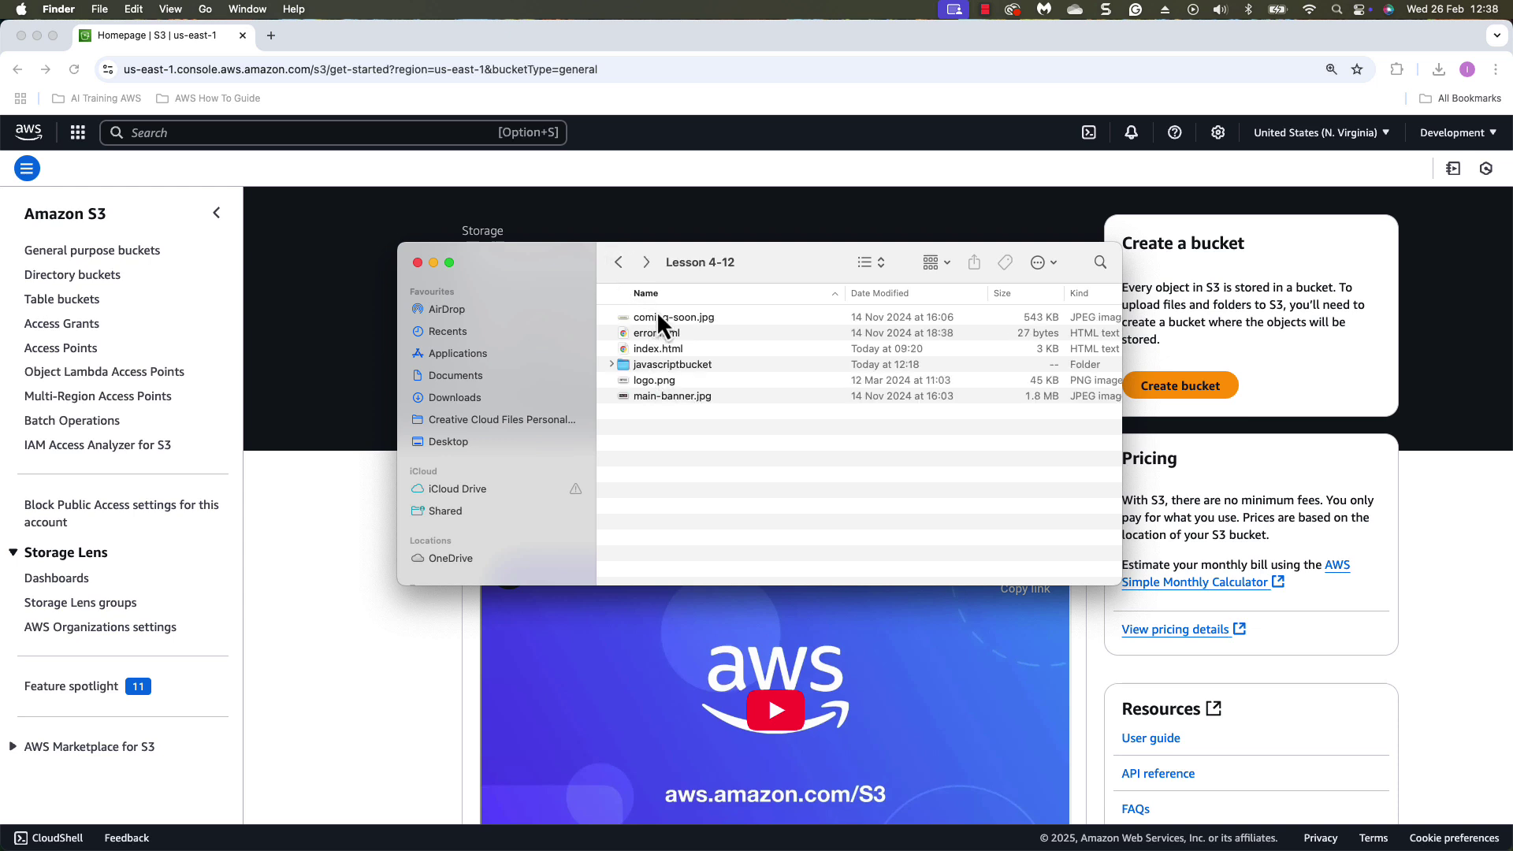
double_click(682, 364)
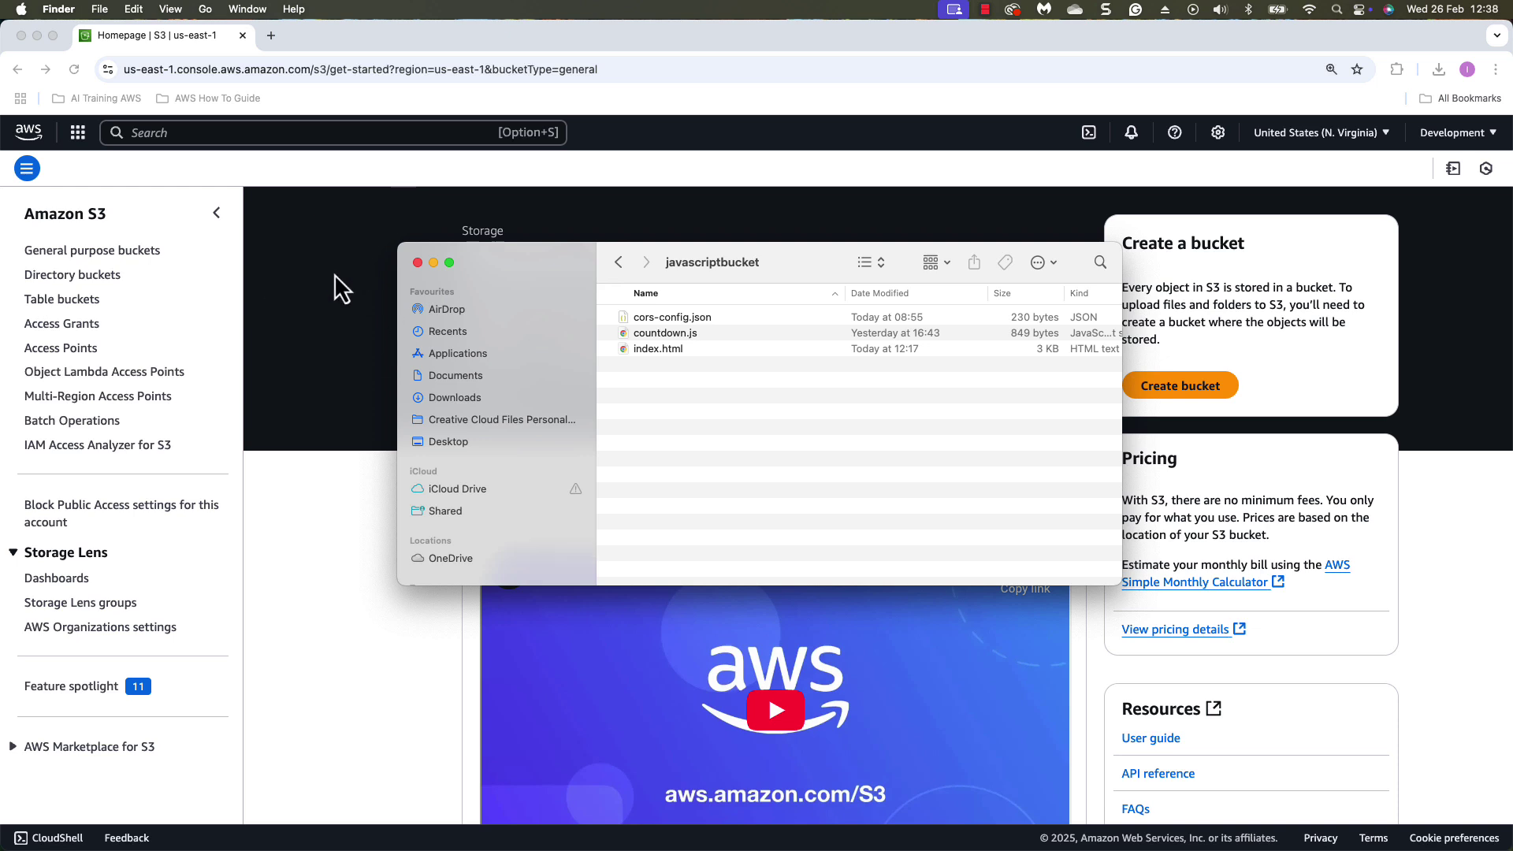
- Return to the S3 console in Chrome and open the ritualroast.io bucket from the general purpose buckets
click(301, 536)
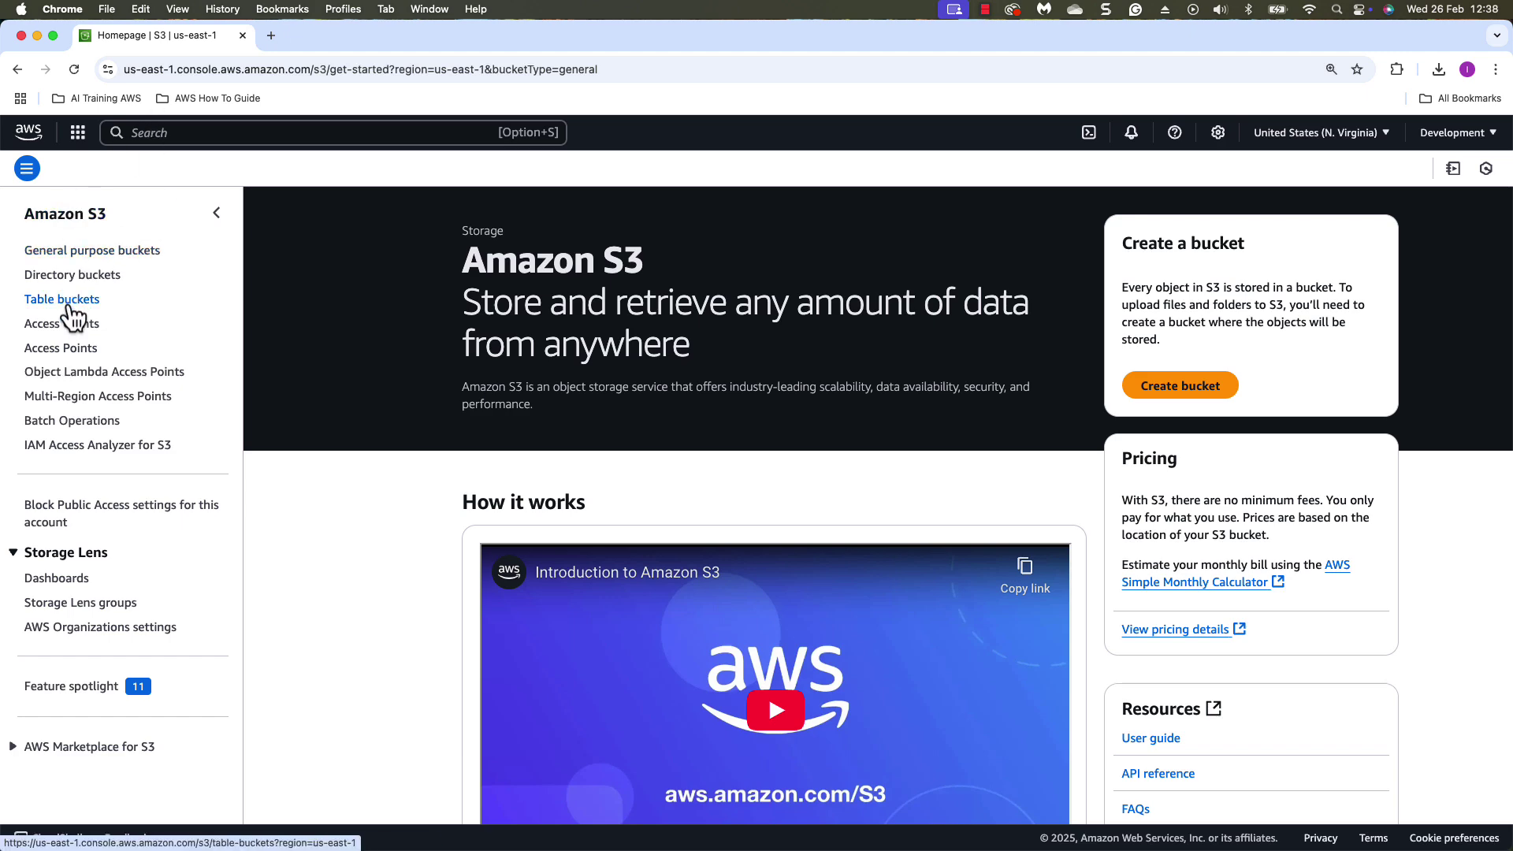
click(93, 251)
scroll(499, 536, down, 3)
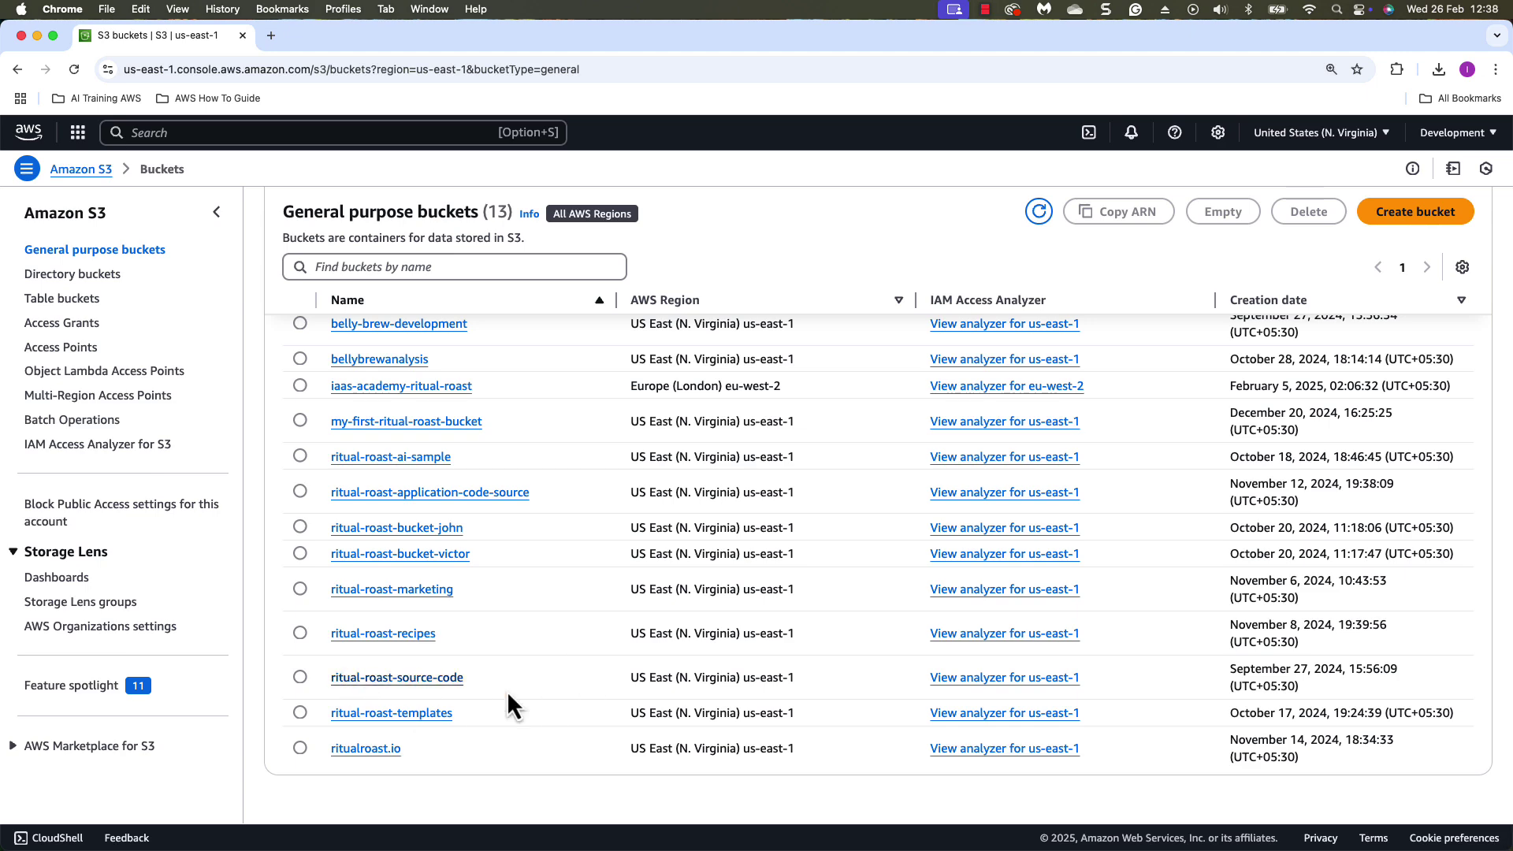
click(380, 755)
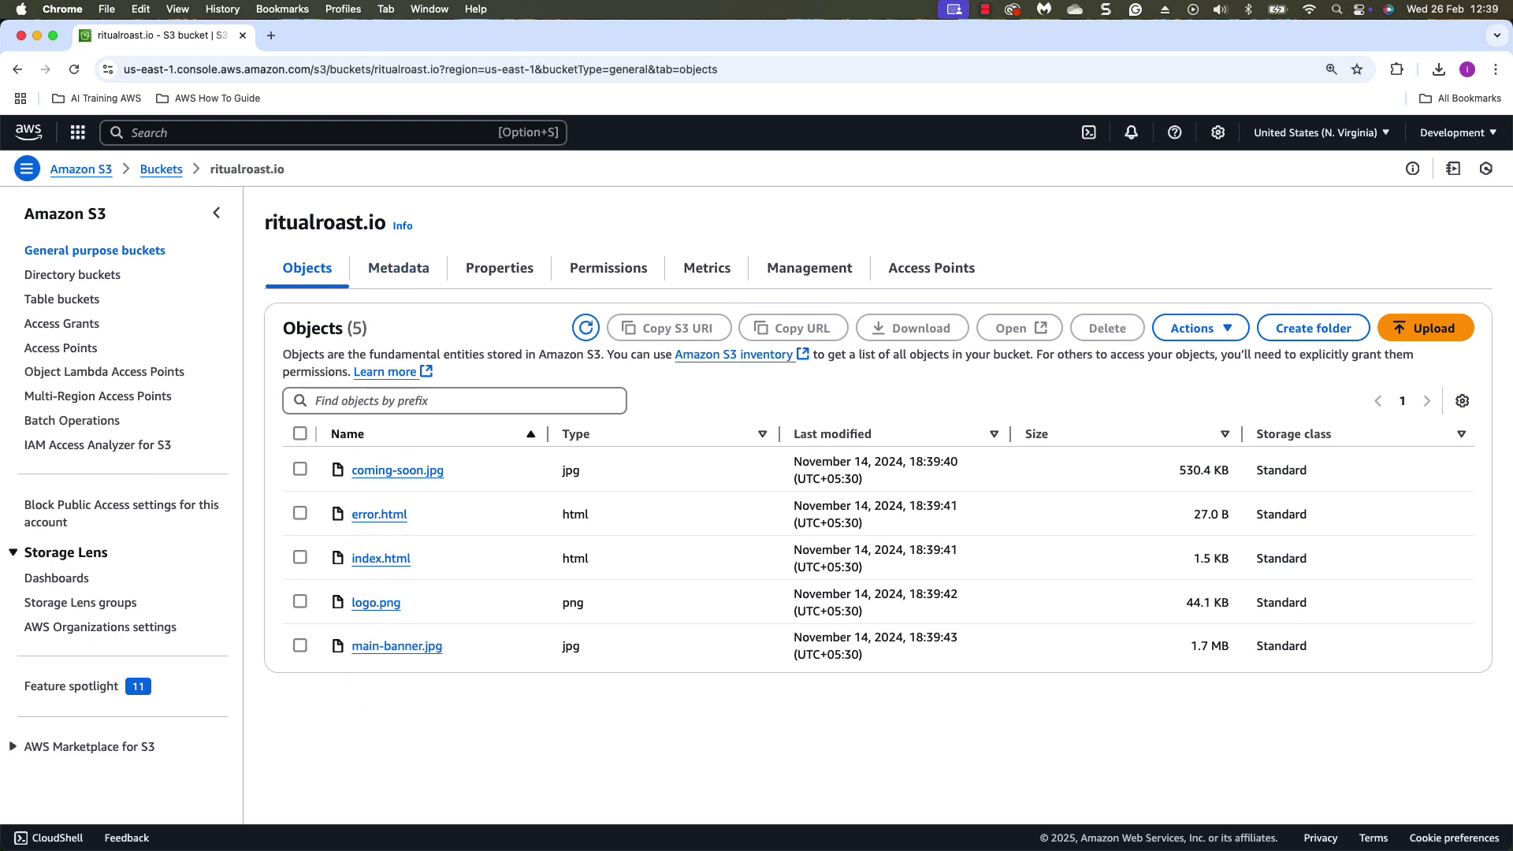
- Compare the ritualroast.io bucket's objects with the local files in the Lesson 4-12 folder
key(super+Tab)
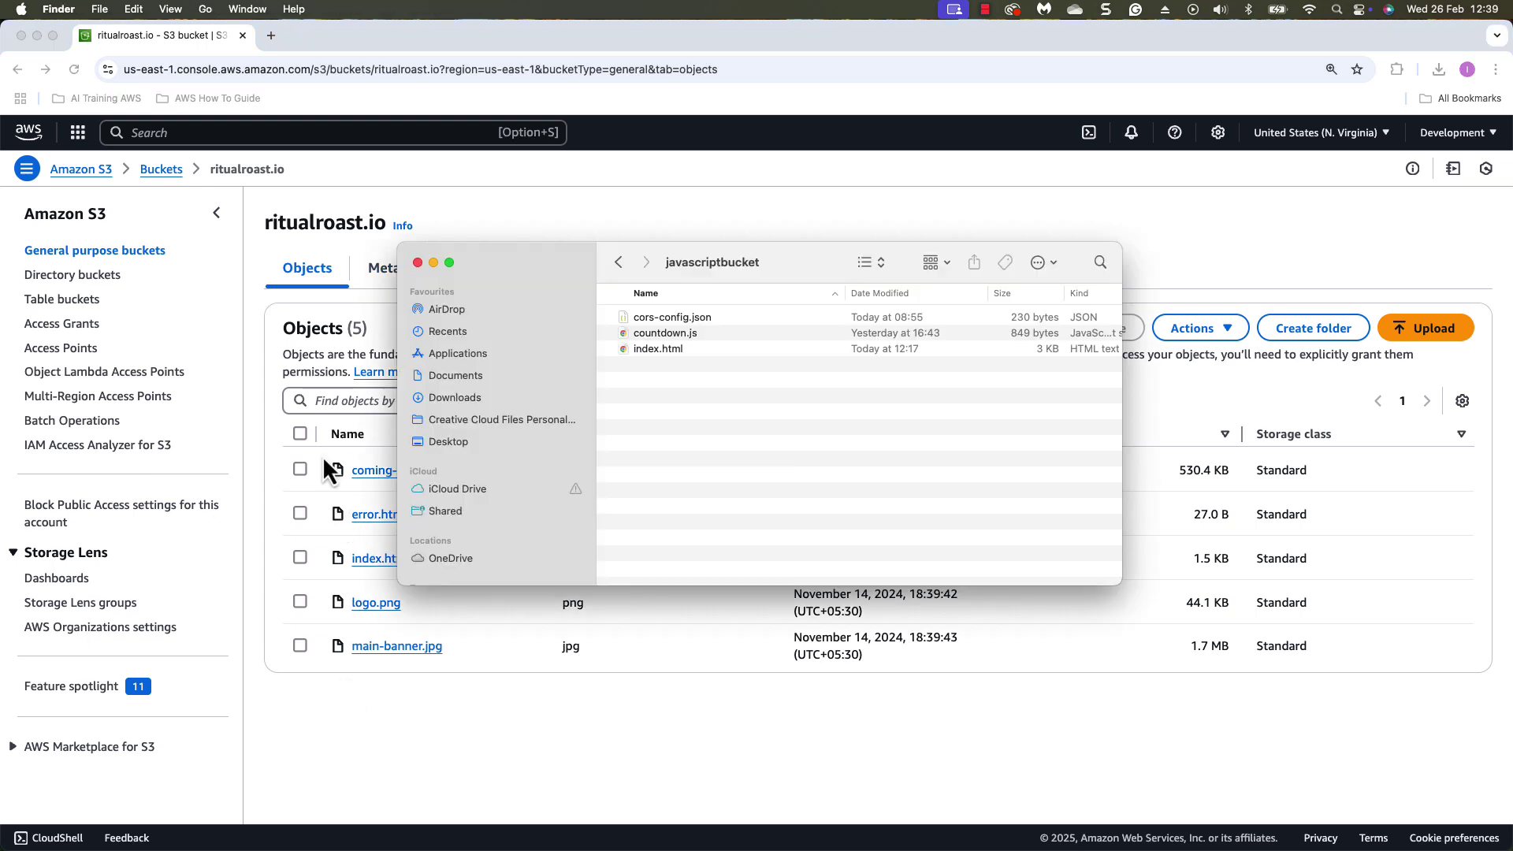
key(super+Up)
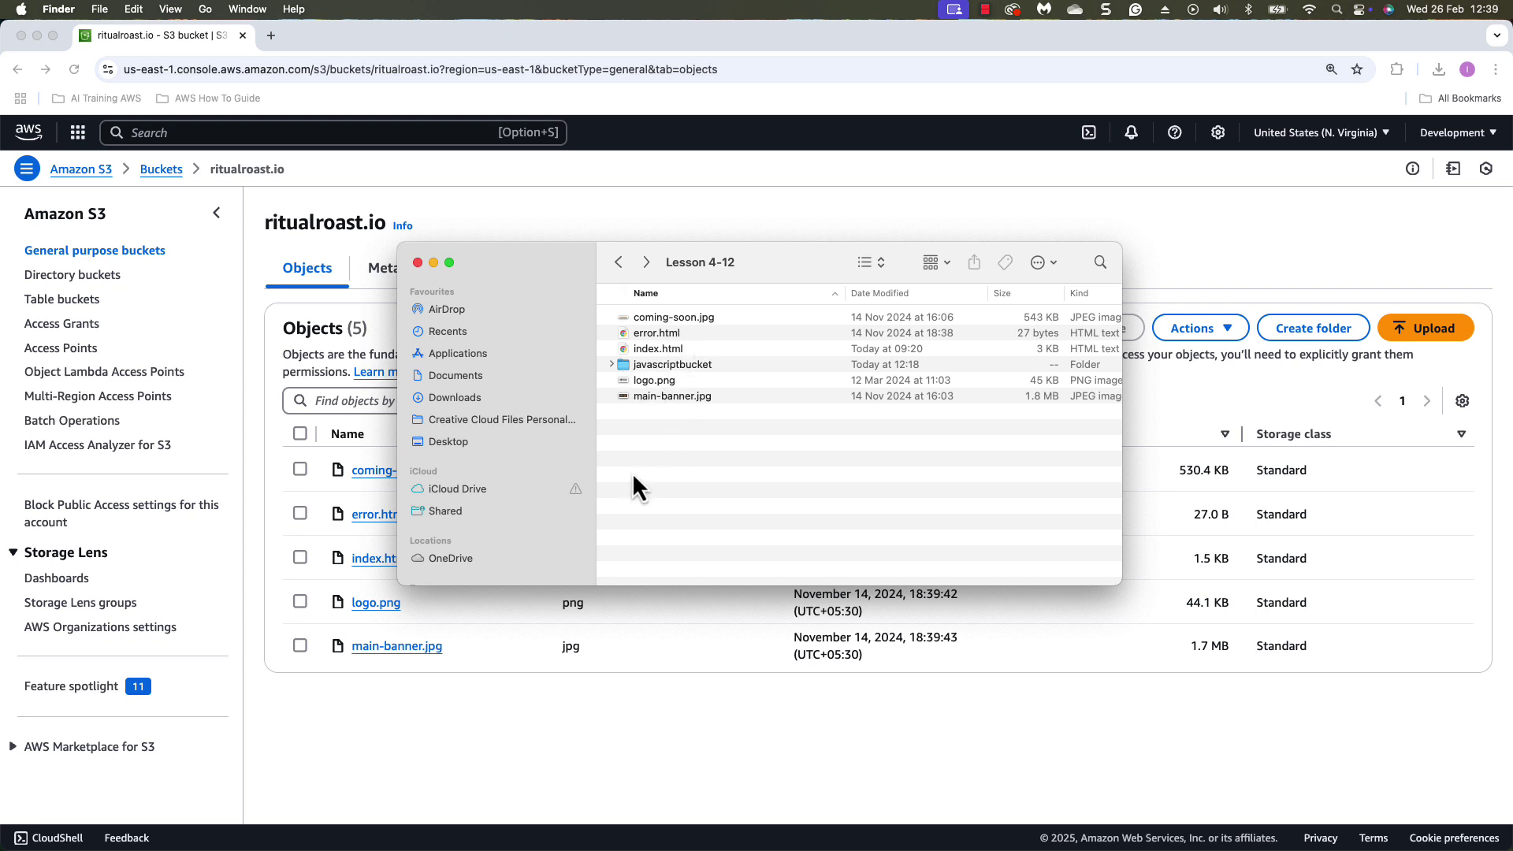
click(509, 717)
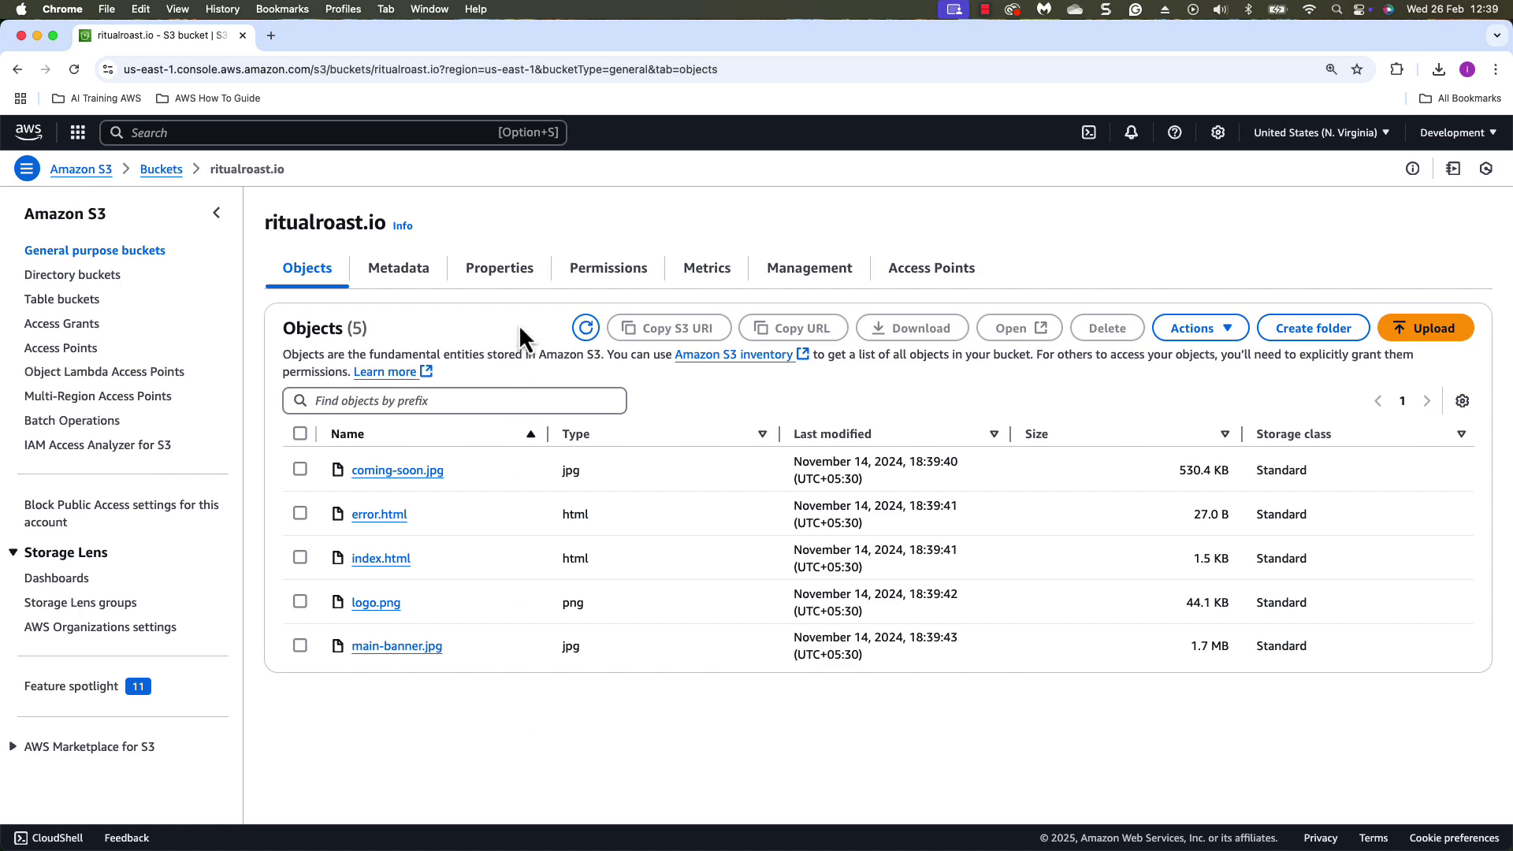
- Review the ritualroast.io bucket's permissions, examining the Block all public access setting and the bucket policy
click(628, 272)
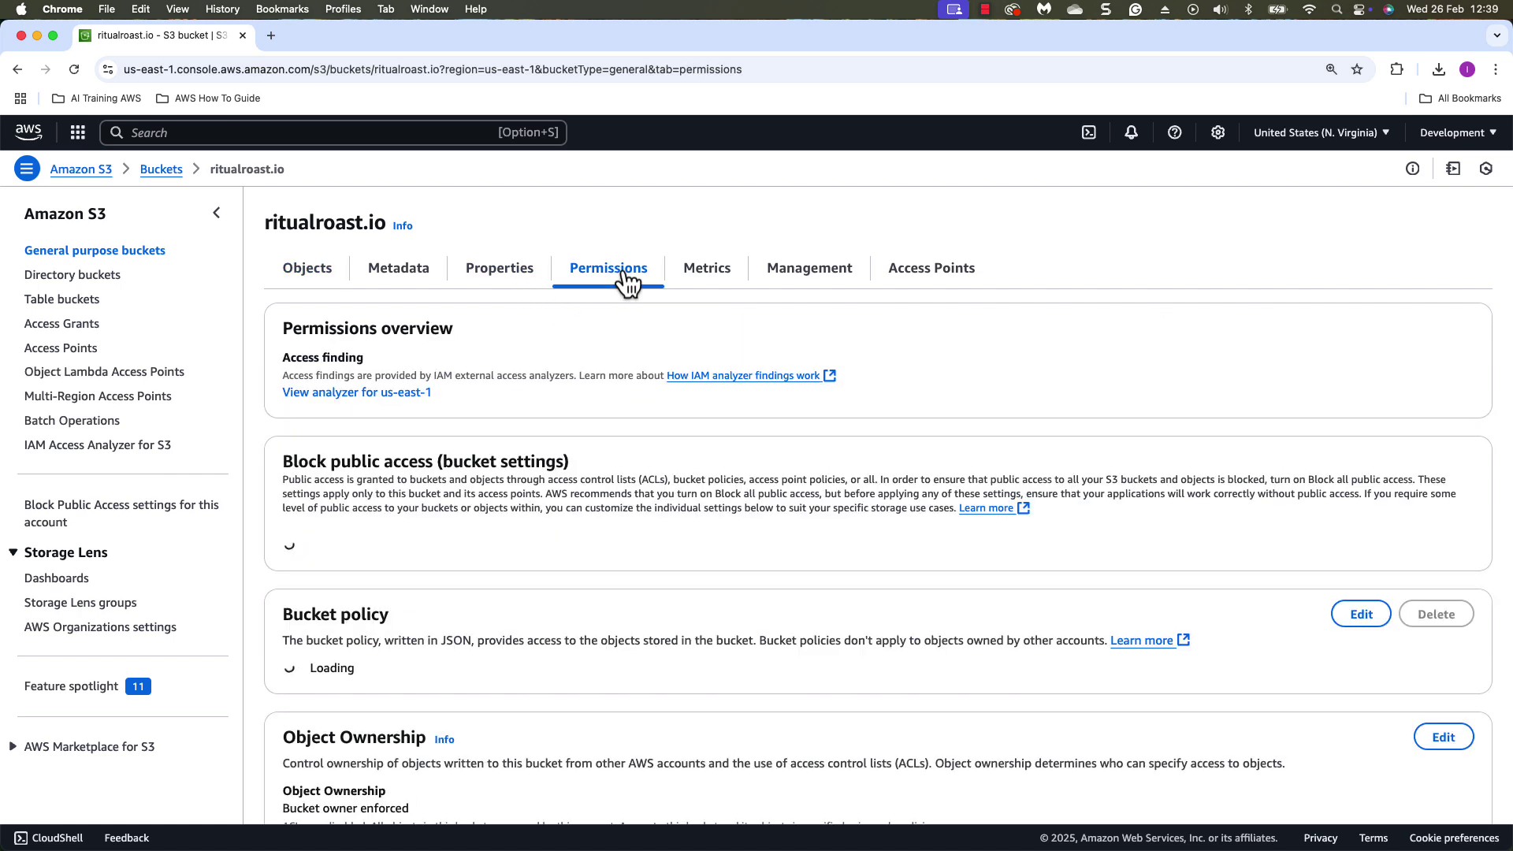
scroll(307, 568, down, 1)
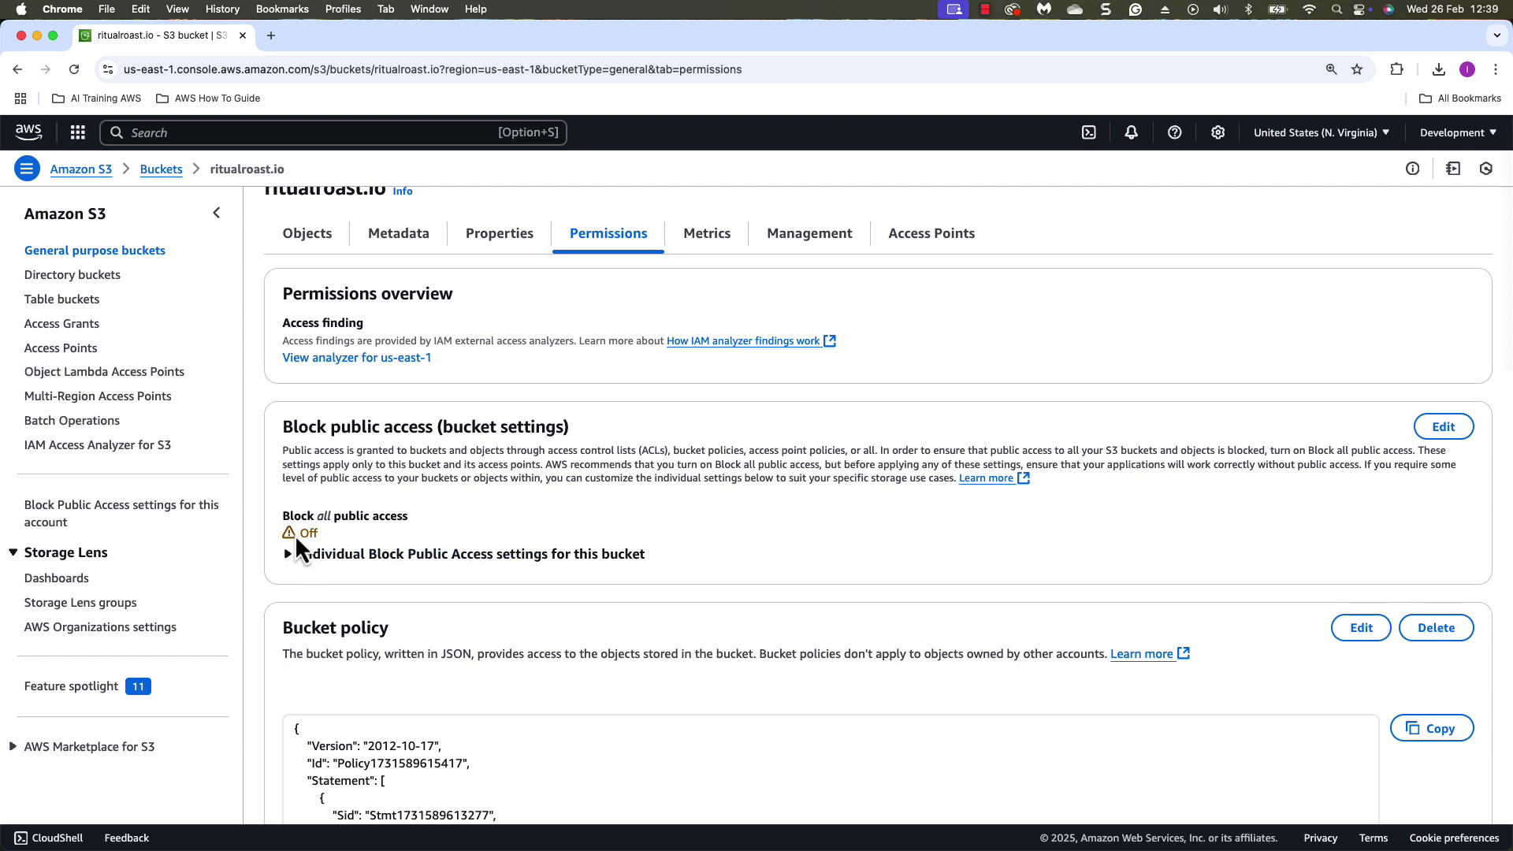
drag(403, 516, 282, 514)
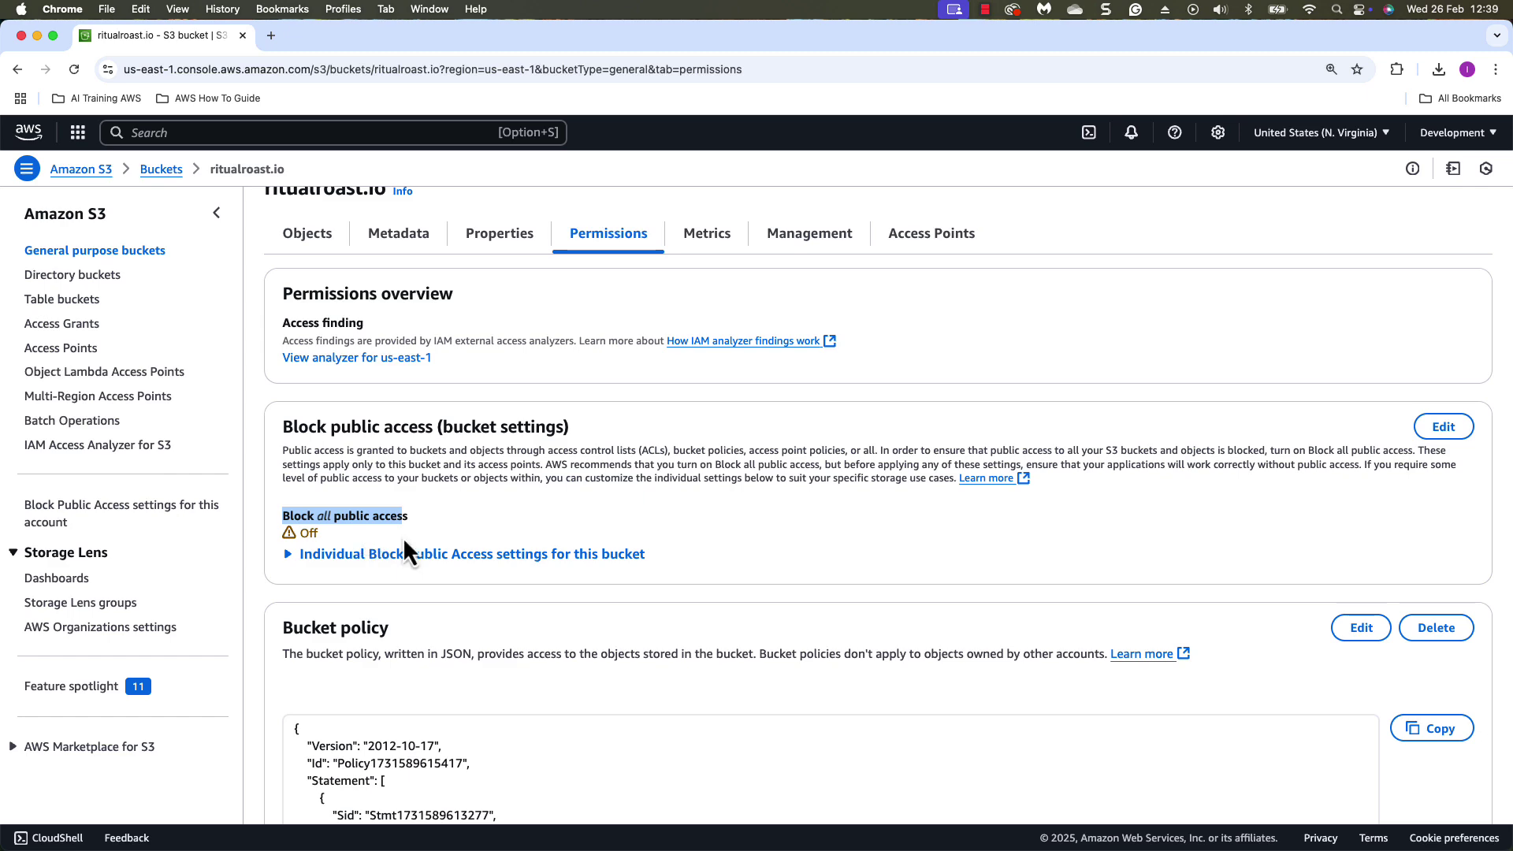
scroll(465, 524, down, 5)
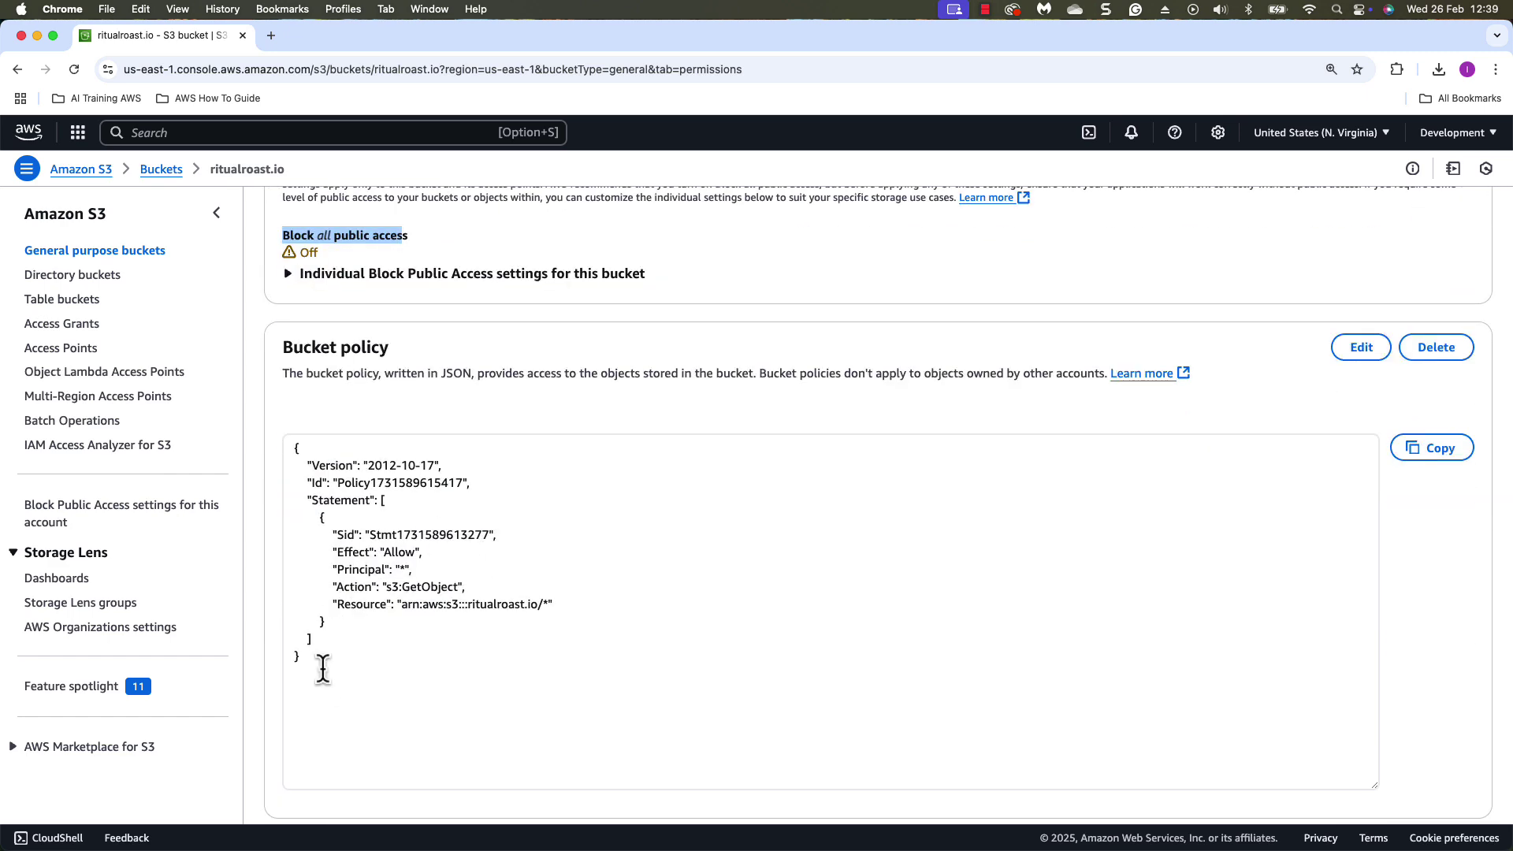
- Search the web for "iam policy generator" in a new browser tab and open the AWS Policy Generator
click(270, 36)
click(293, 68)
text(iam policy generator)
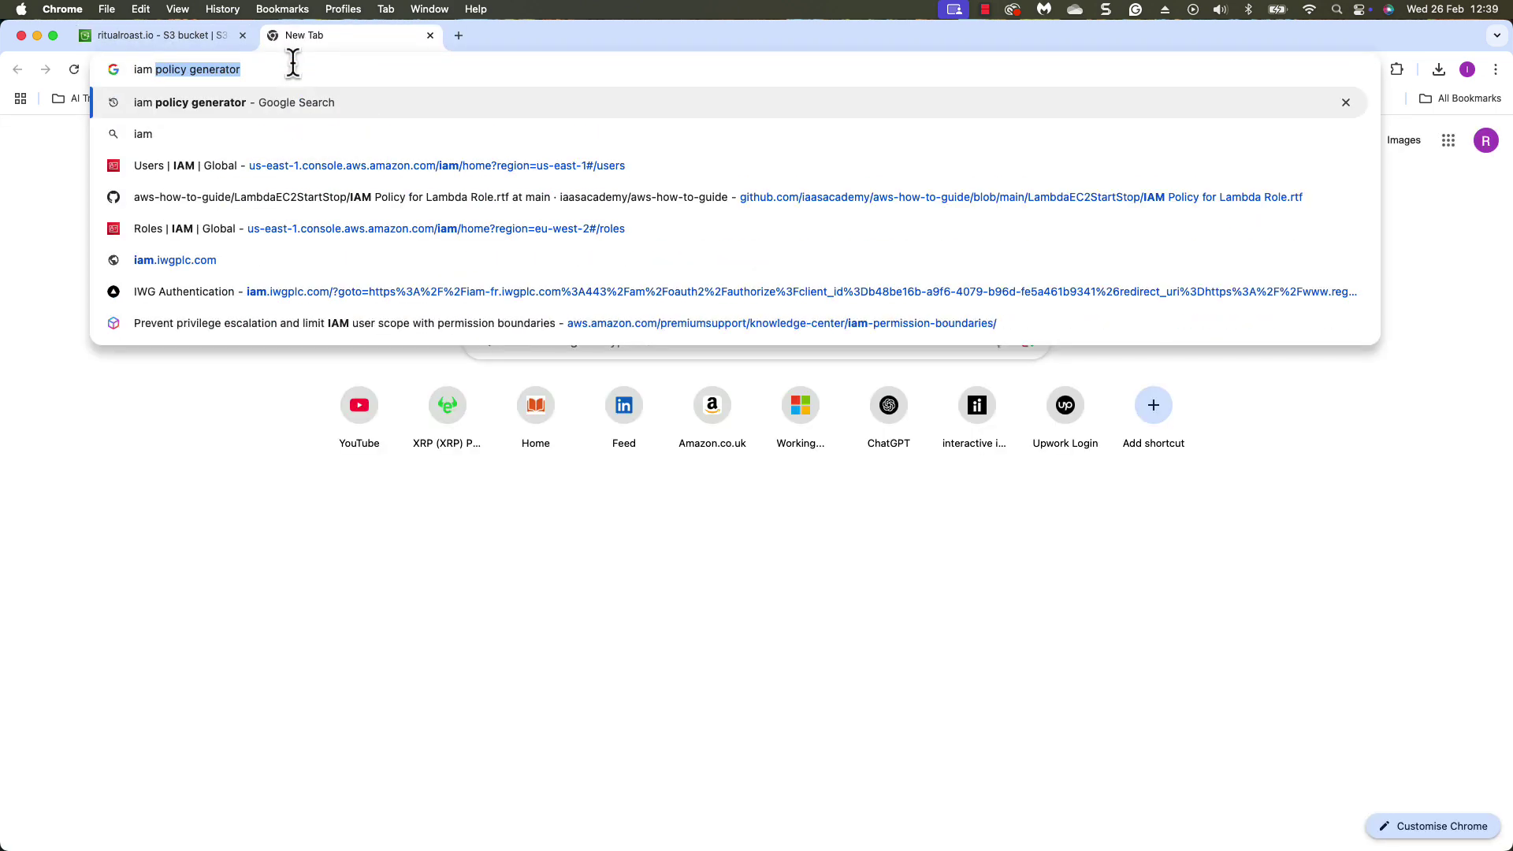
key(Return)
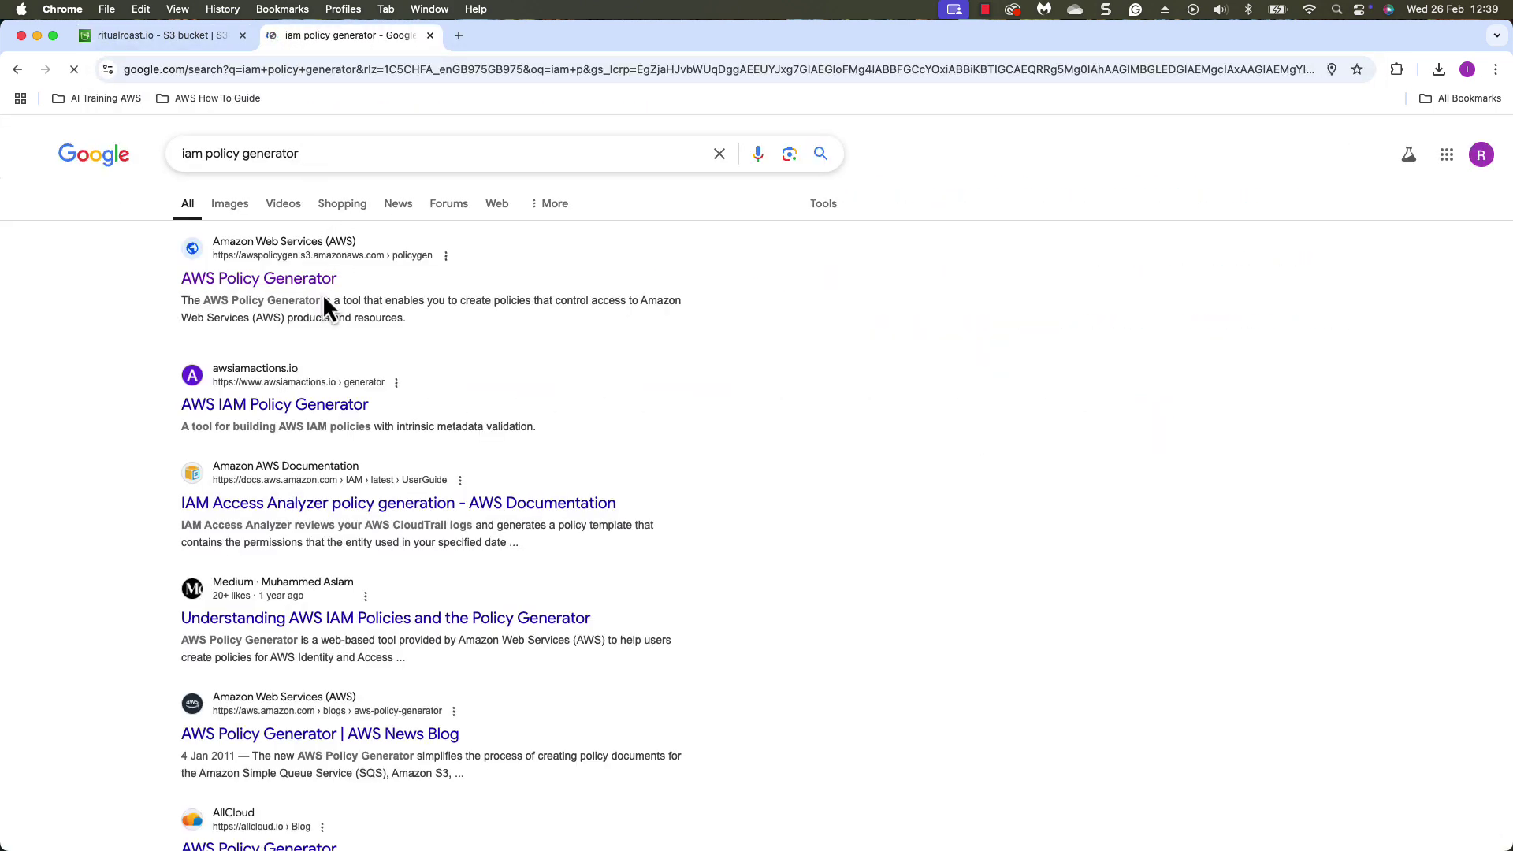
click(324, 284)
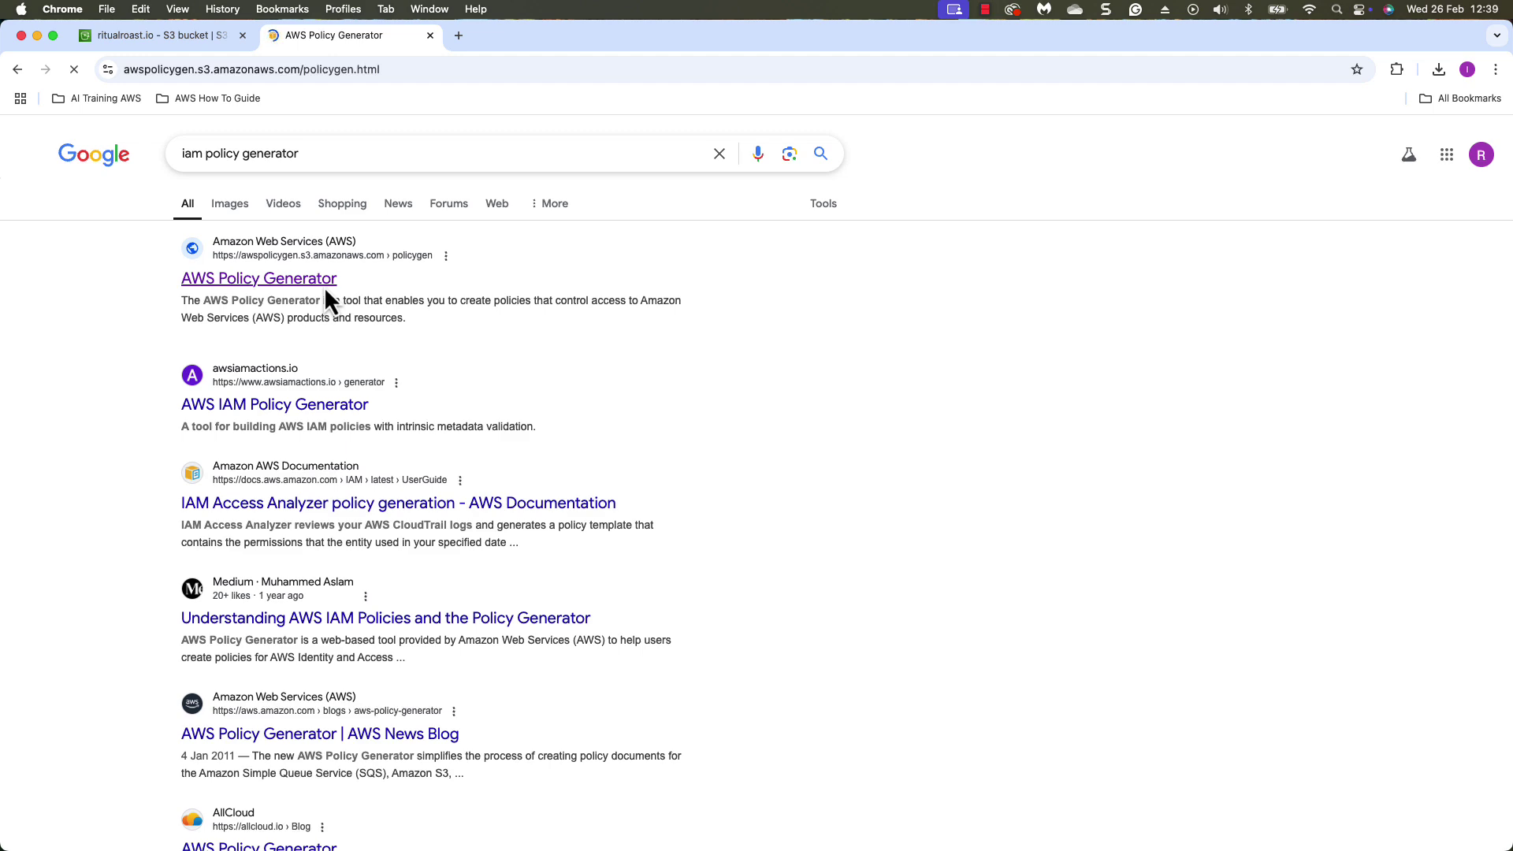
- Set the S3 bucket policy statement's principal to * and check that the GetObject action is selected
click(496, 501)
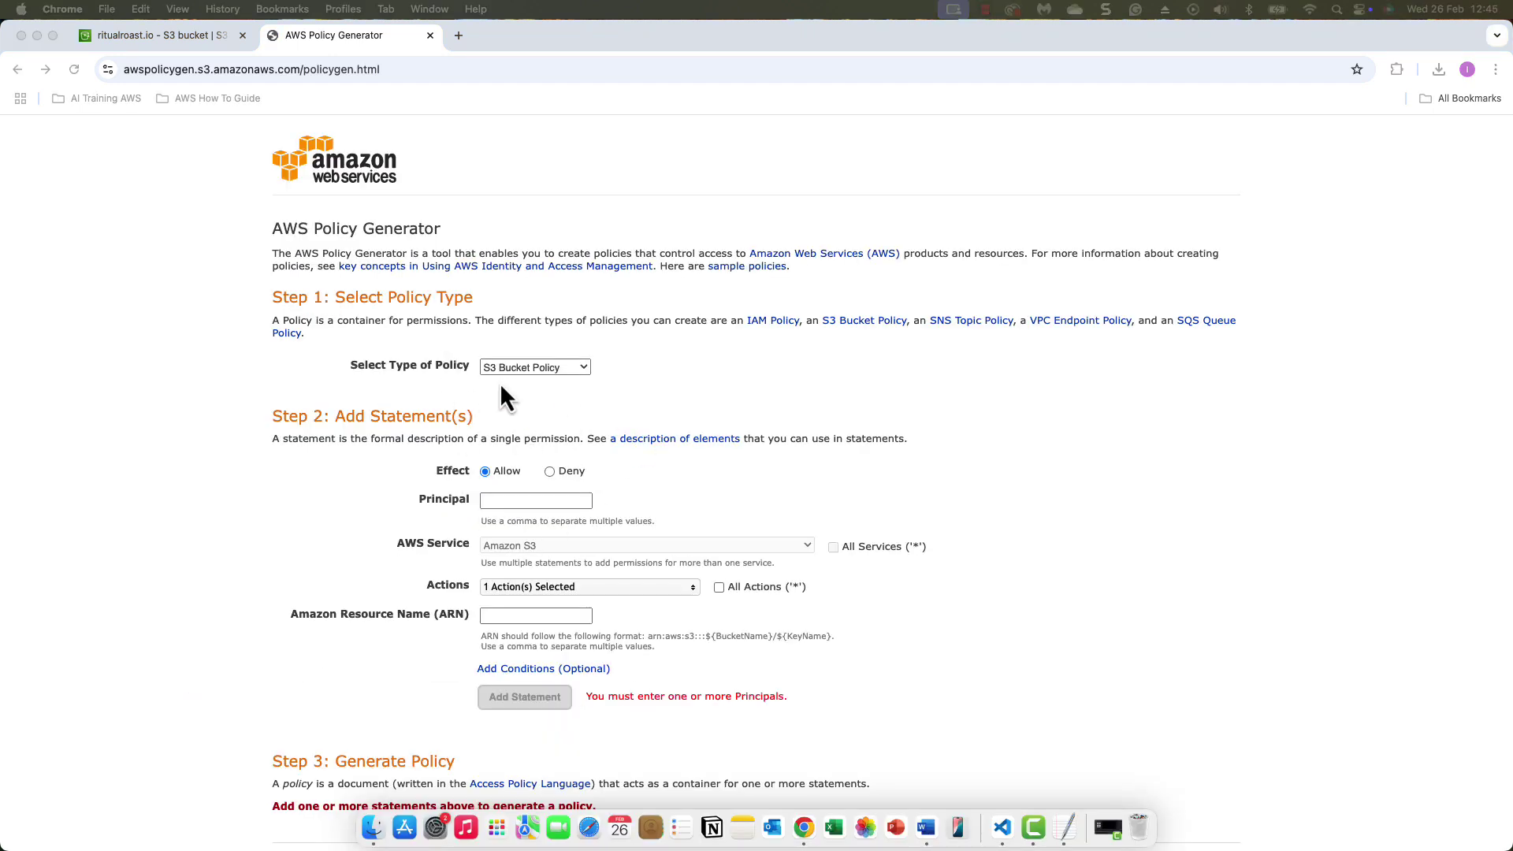
click(500, 502)
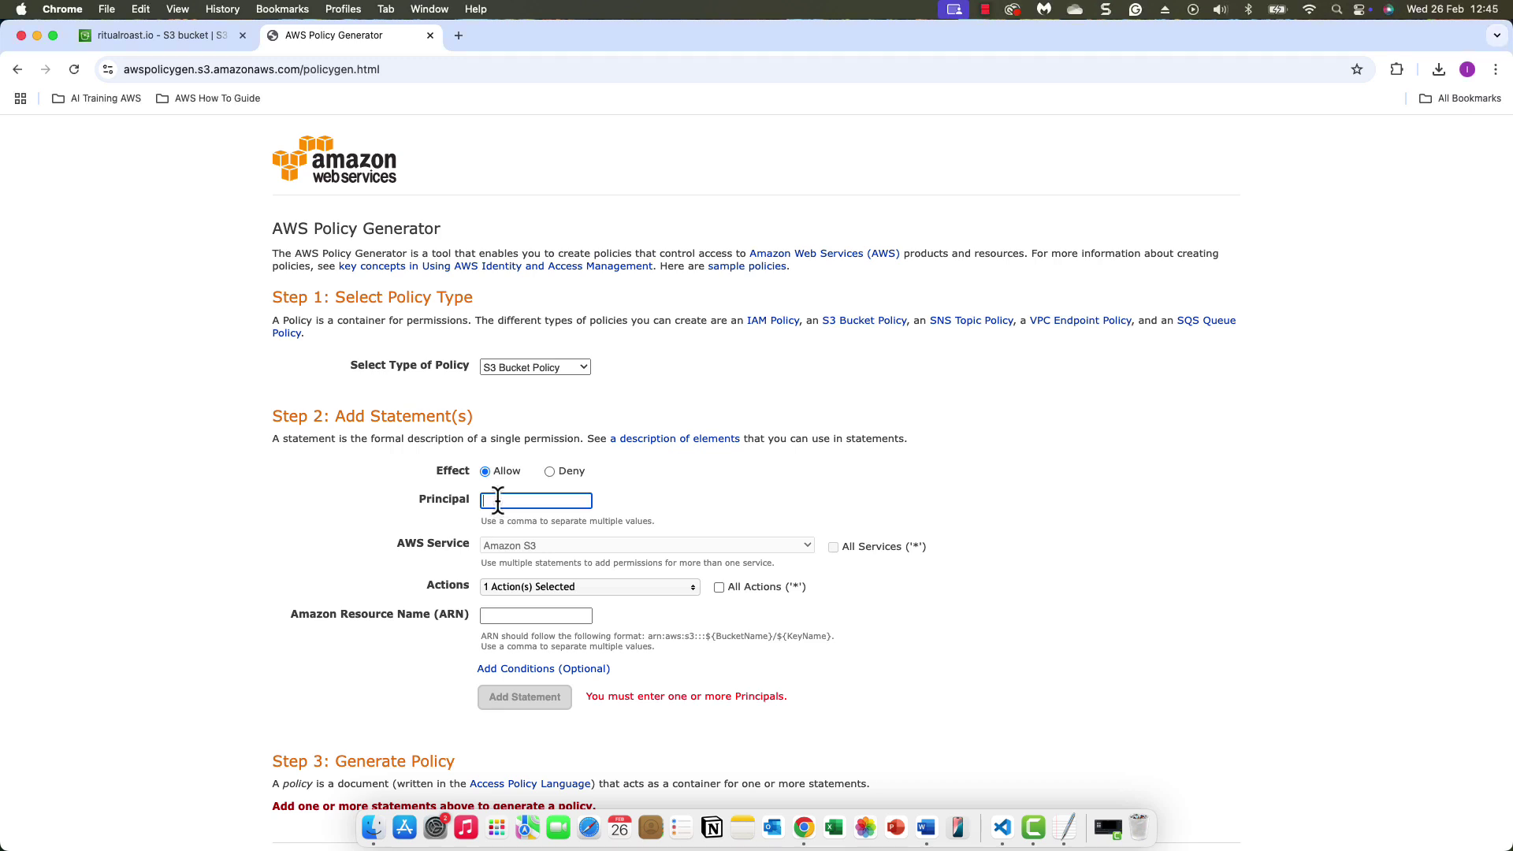
text(*)
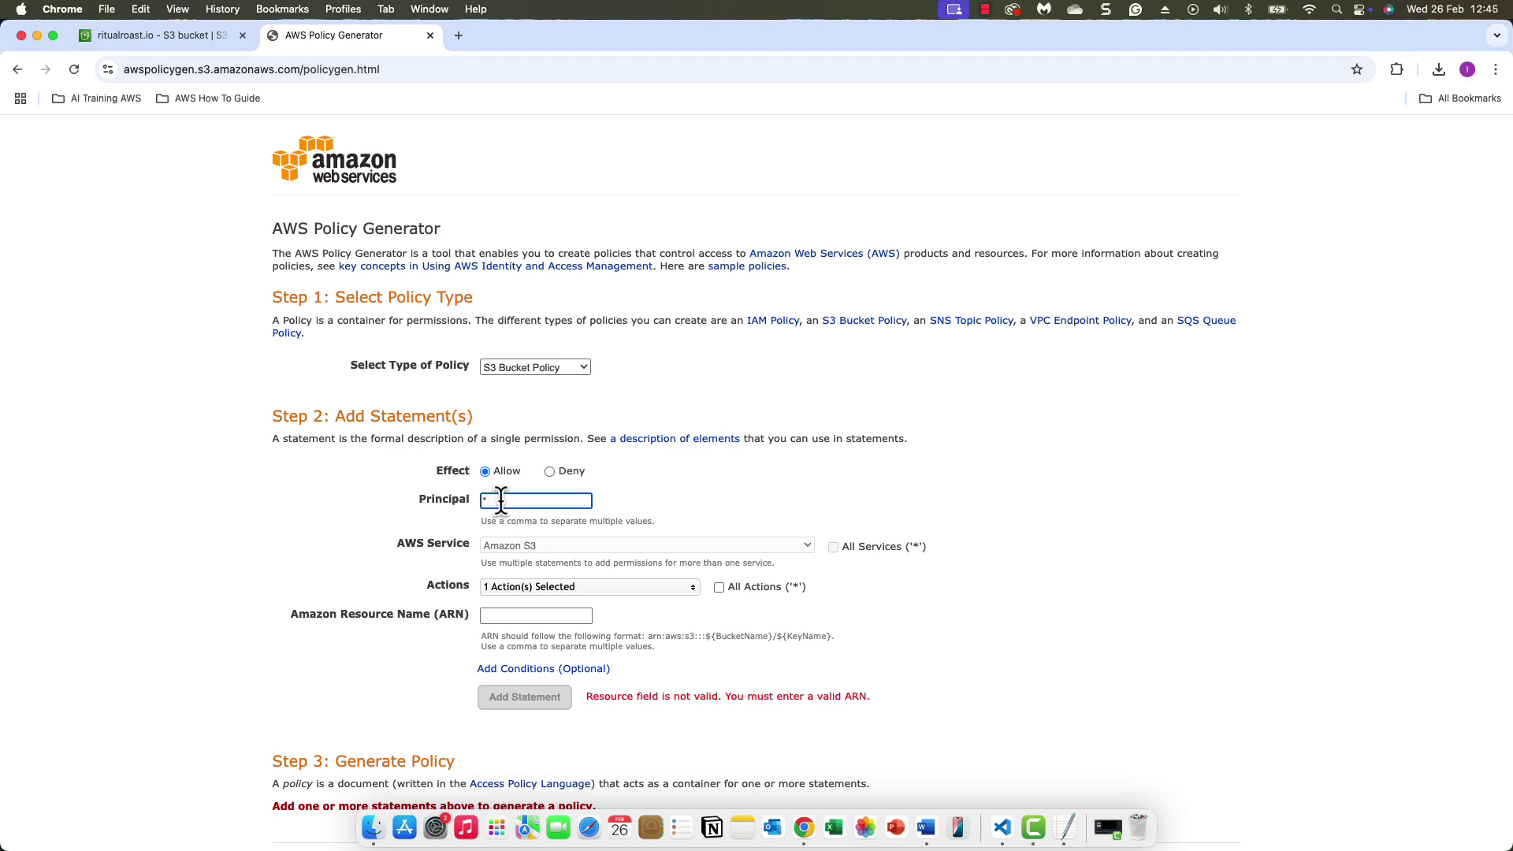
click(589, 589)
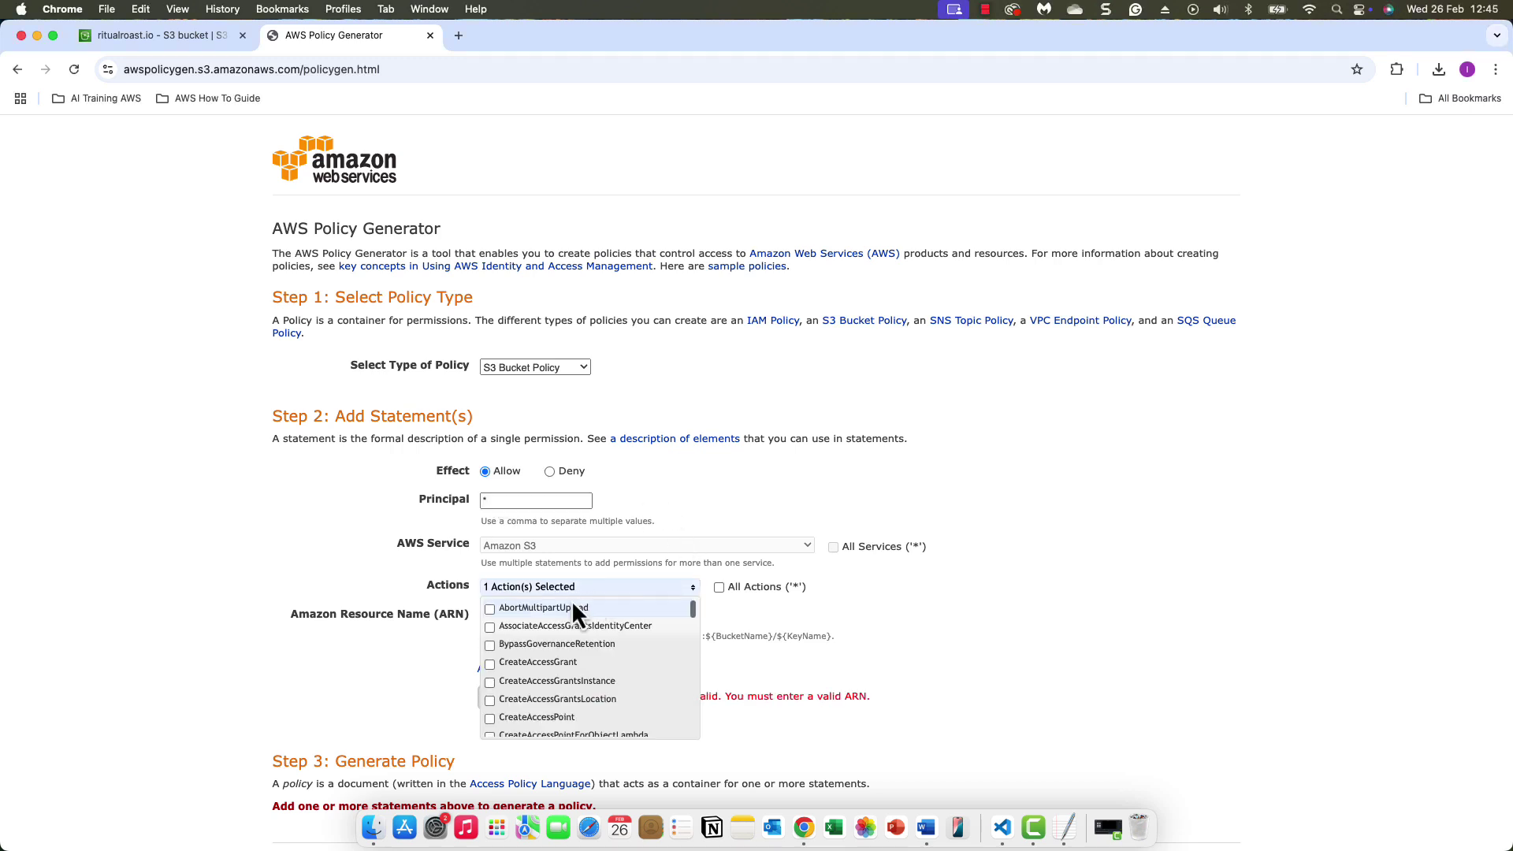
scroll(554, 642, down, 10)
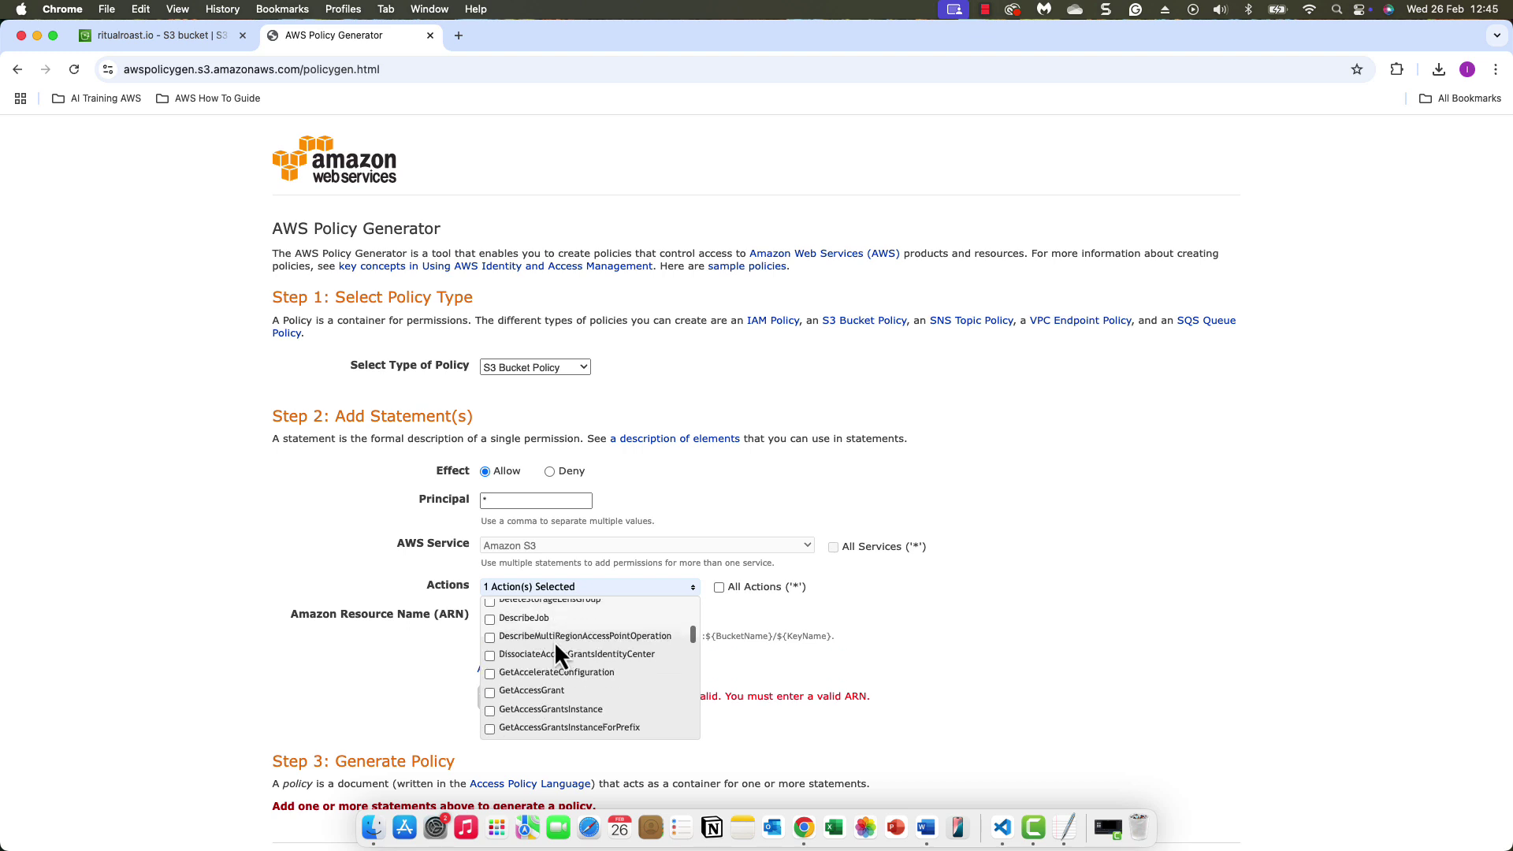
scroll(554, 641, down, 10)
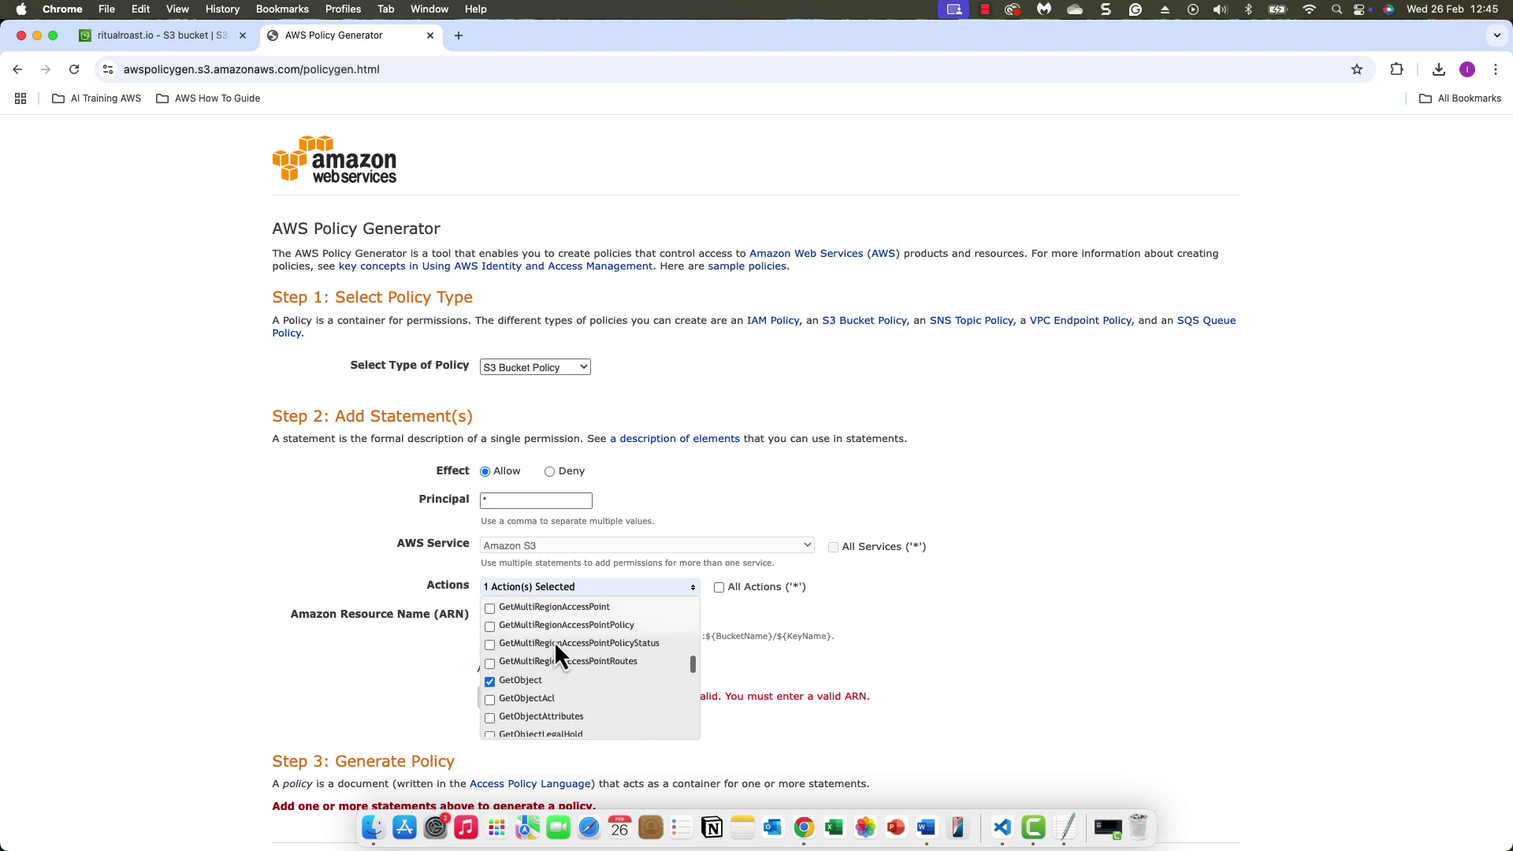
scroll(555, 641, down, 3)
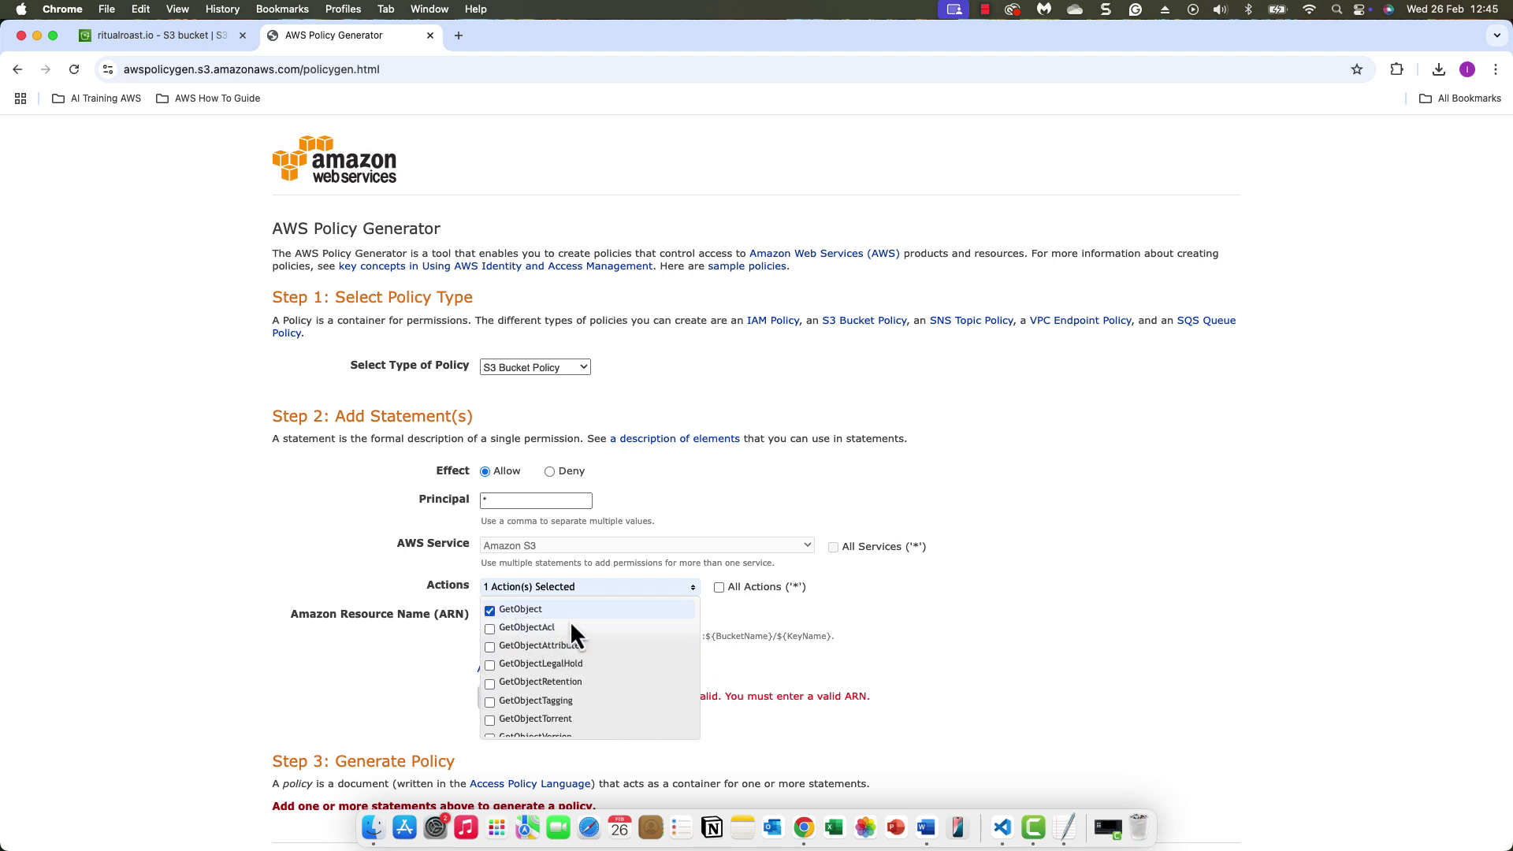
- Copy the ritualroast.io bucket's ARN from its properties in the S3 console
click(499, 617)
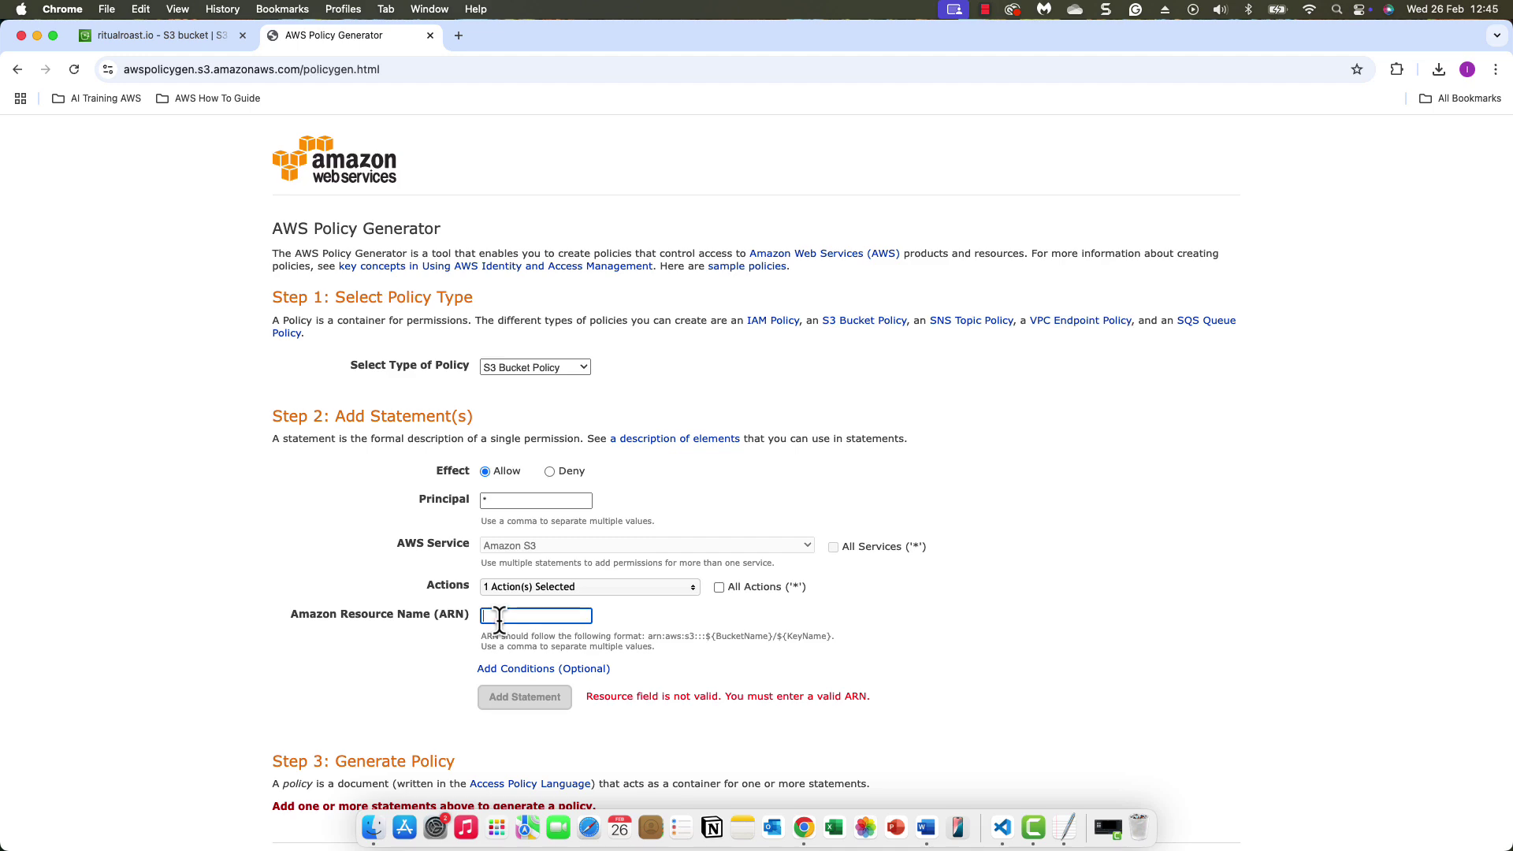
click(182, 41)
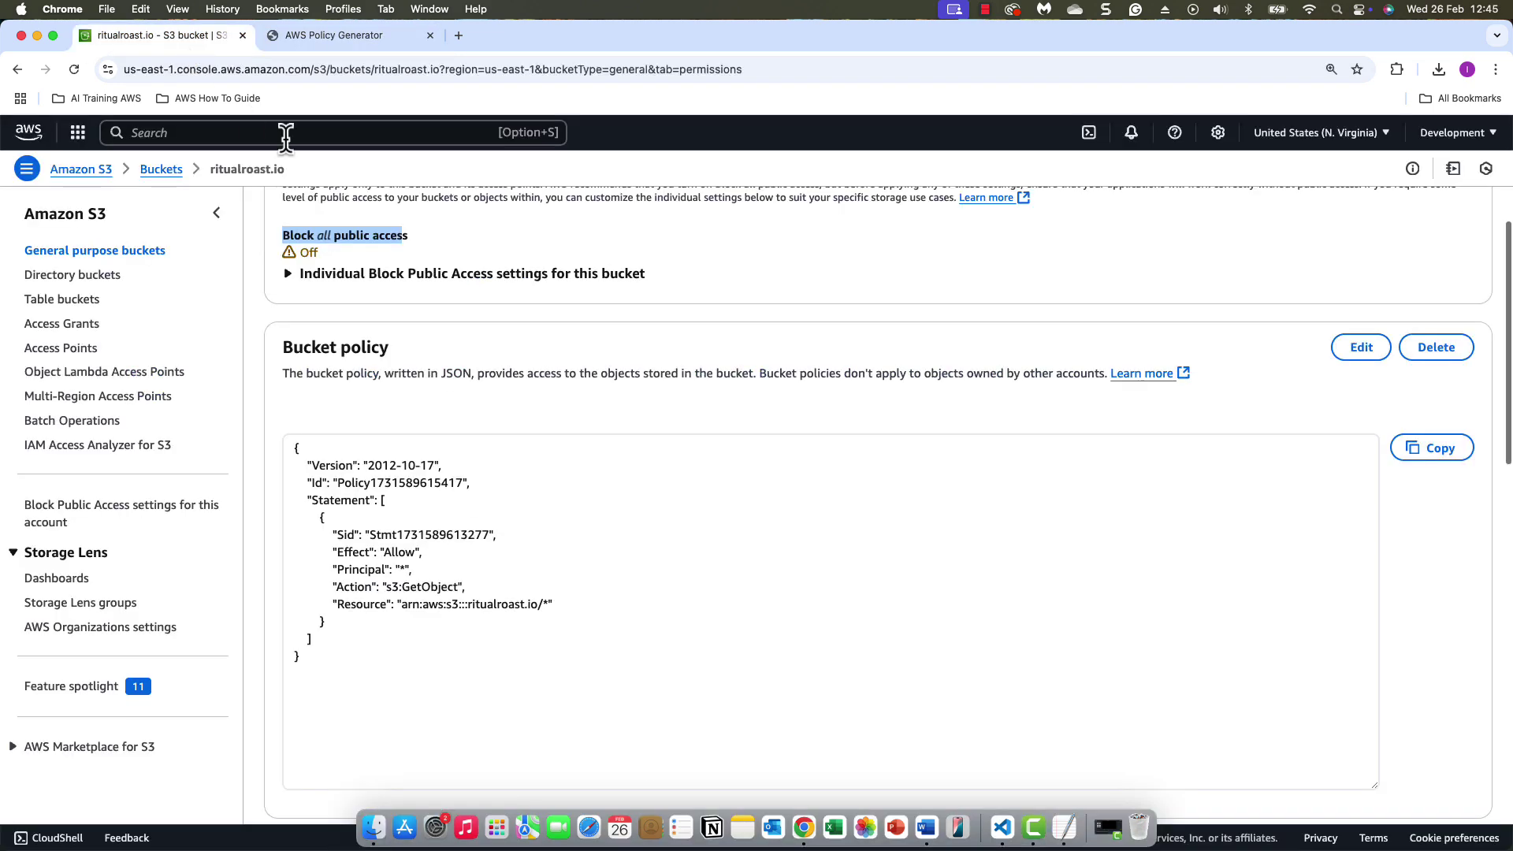
scroll(556, 436, up, 5)
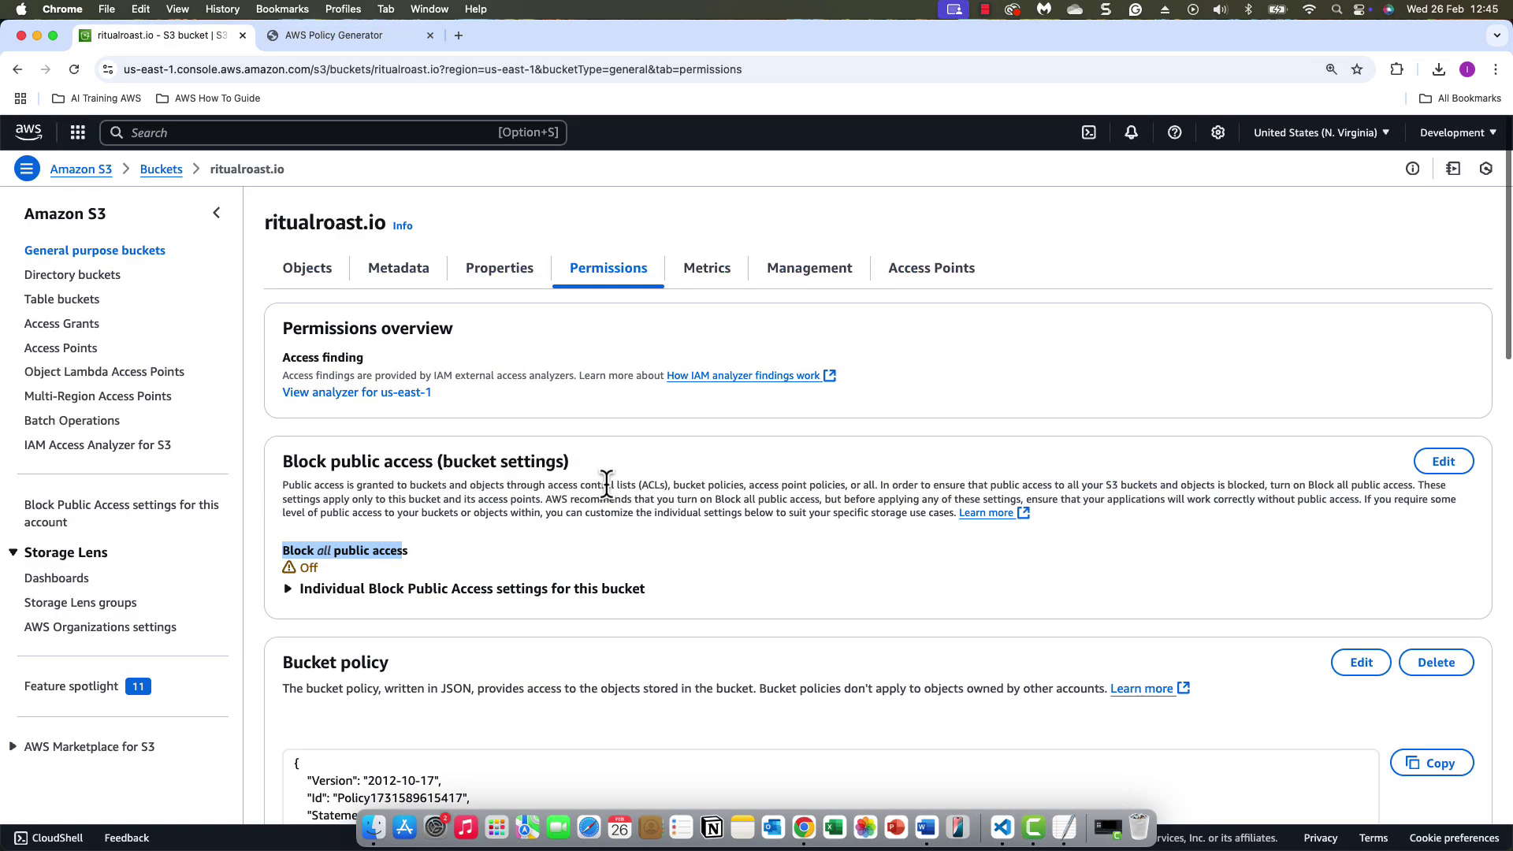
click(505, 276)
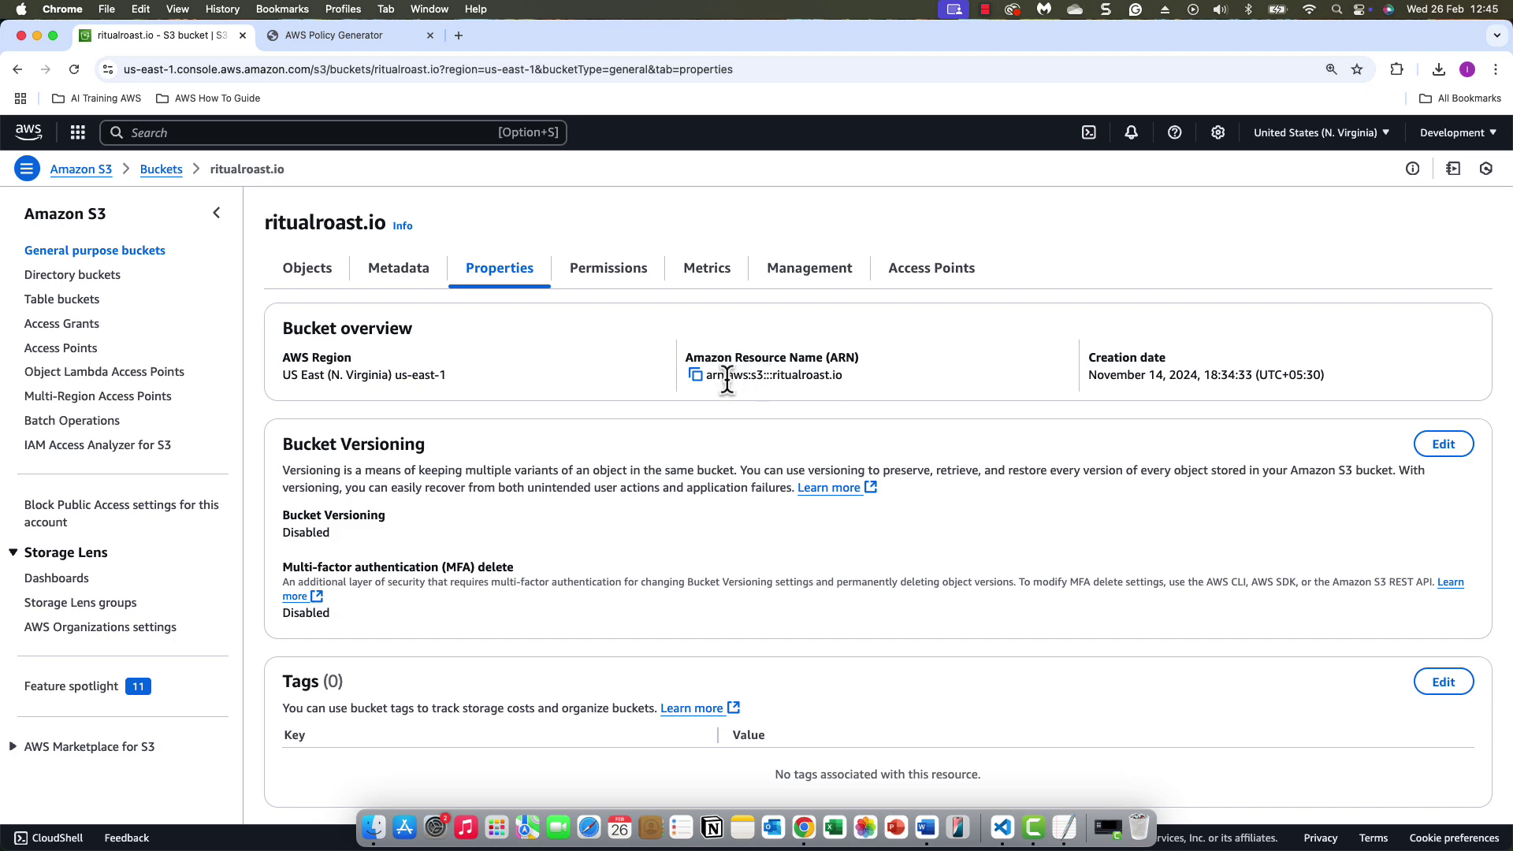
click(696, 376)
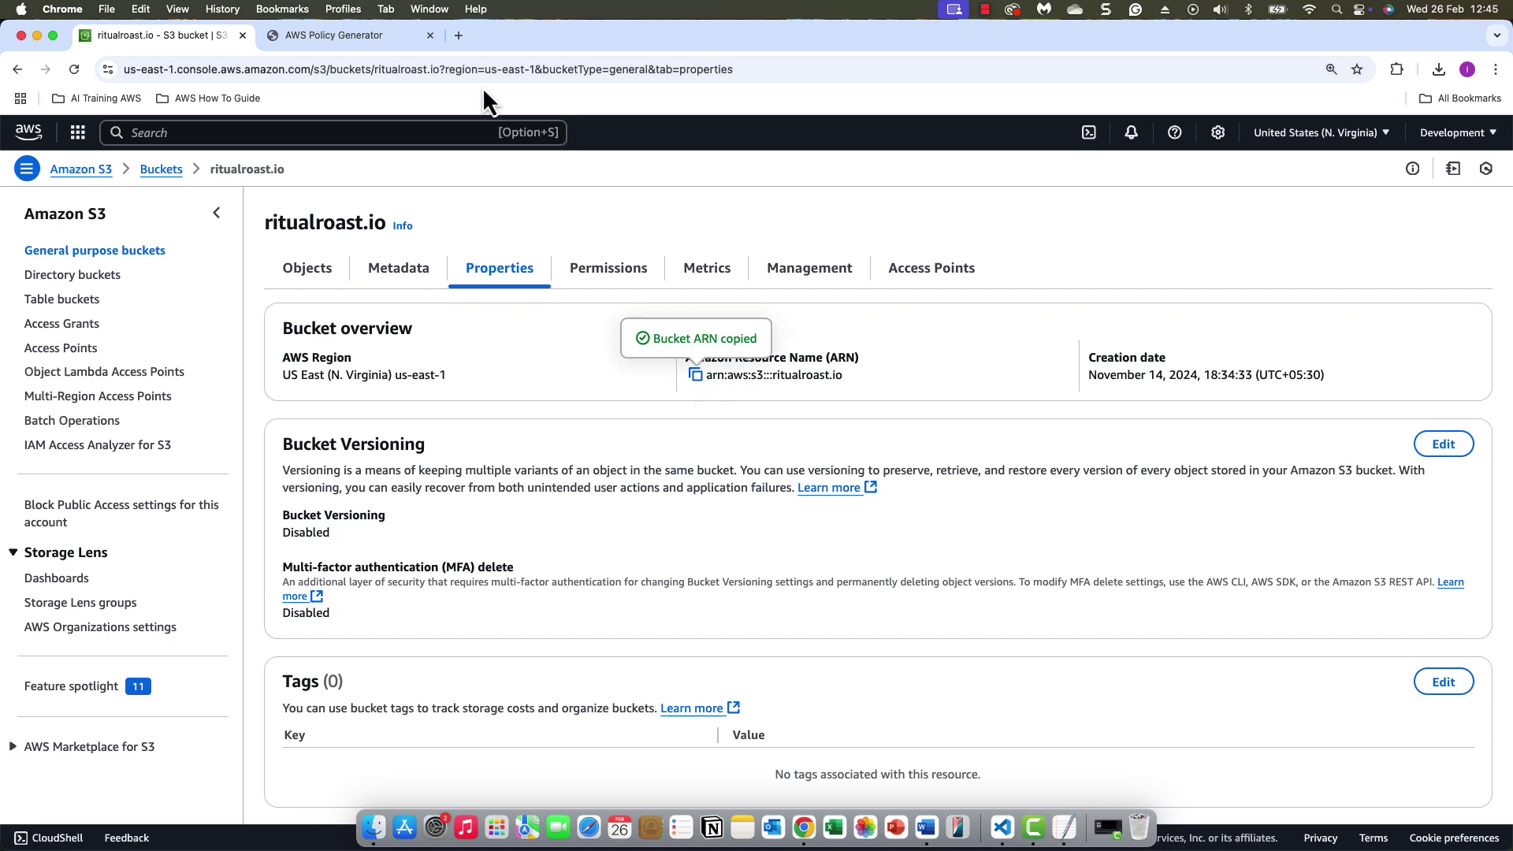
- Set the policy statement's Amazon Resource Name to arn:aws:s3:::ritualroast.io/* in the AWS Policy Generator
click(347, 36)
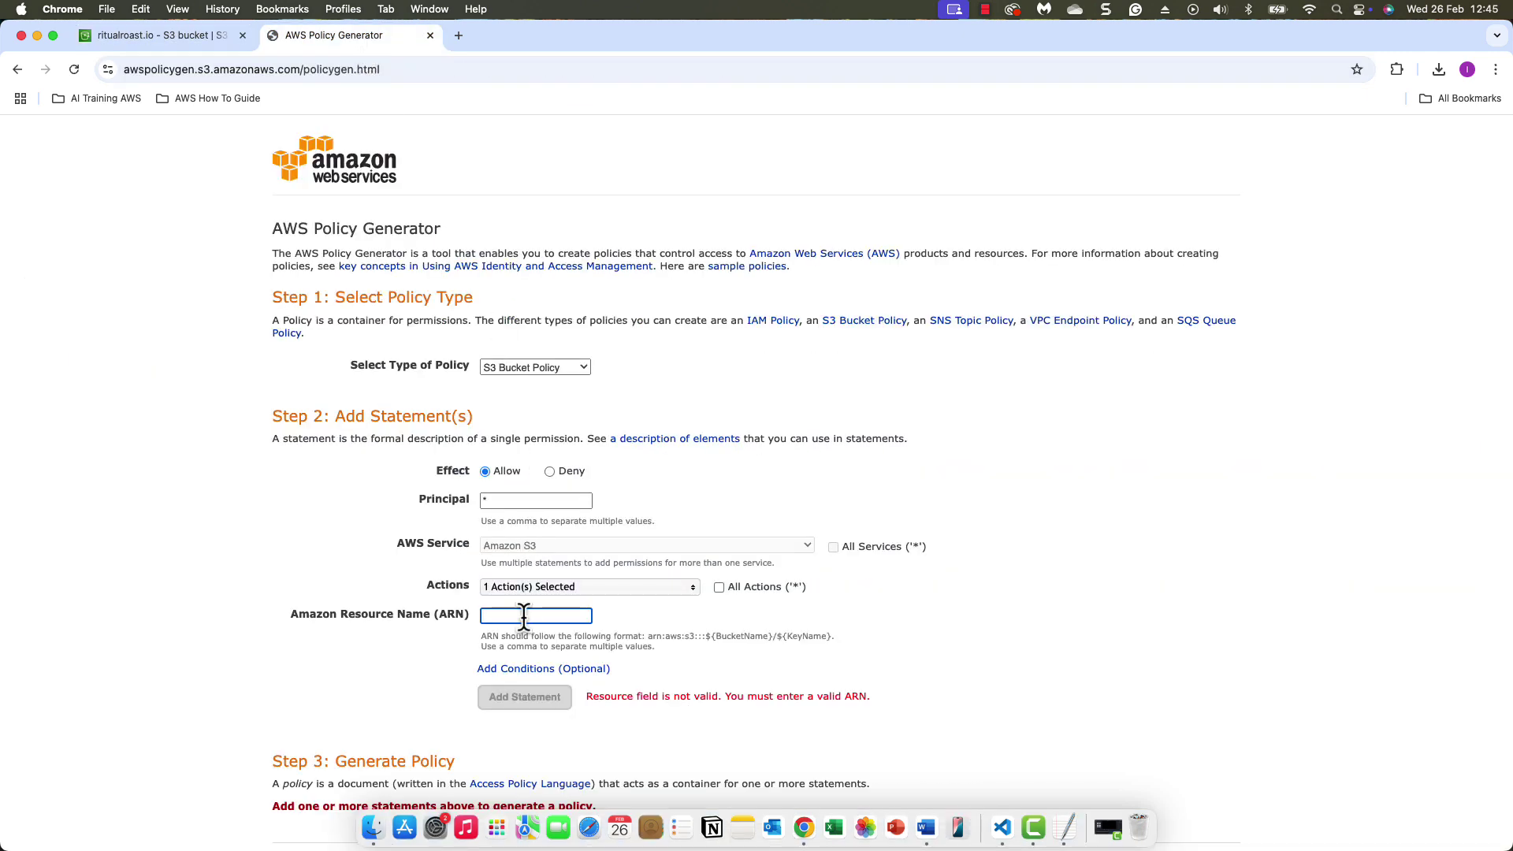
key(super+v)
text(/)
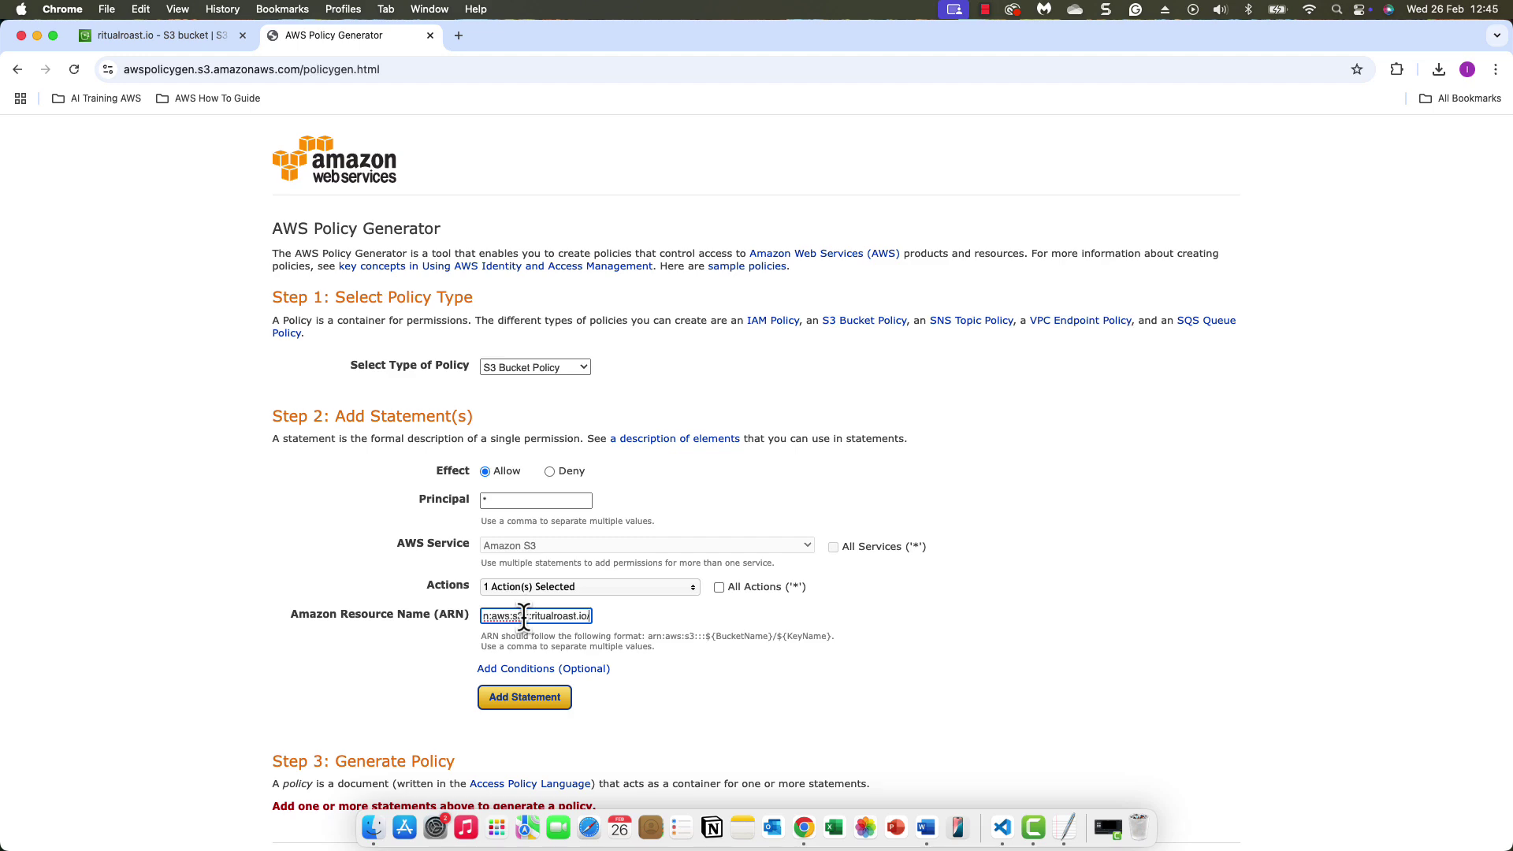
text(*)
- Add the public GetObject statement for ritualroast.io, generate the bucket policy and copy its full JSON document
click(554, 703)
scroll(555, 717, down, 3)
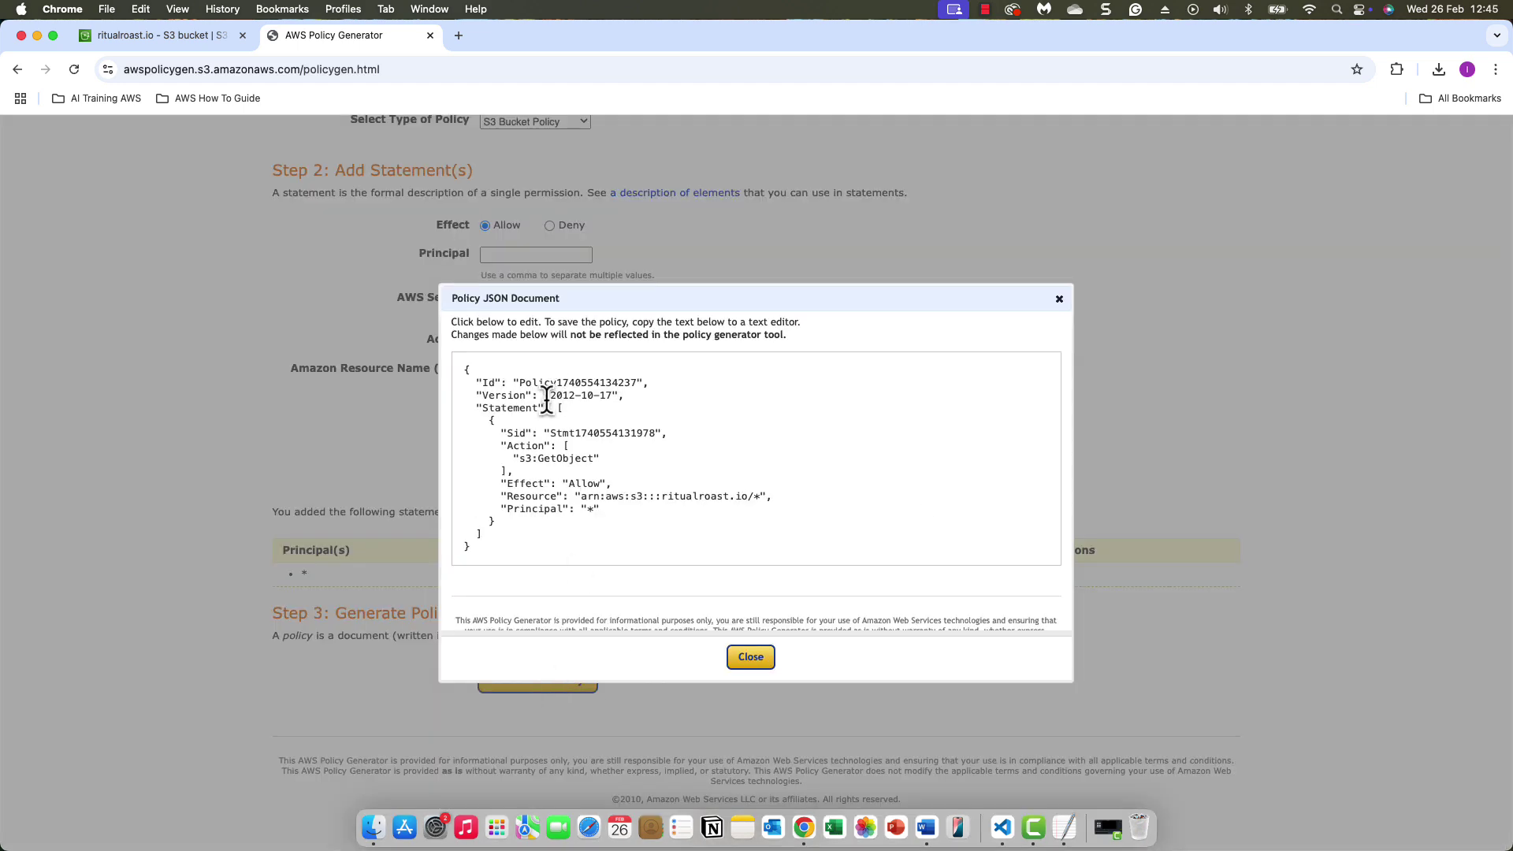
drag(477, 547, 414, 362)
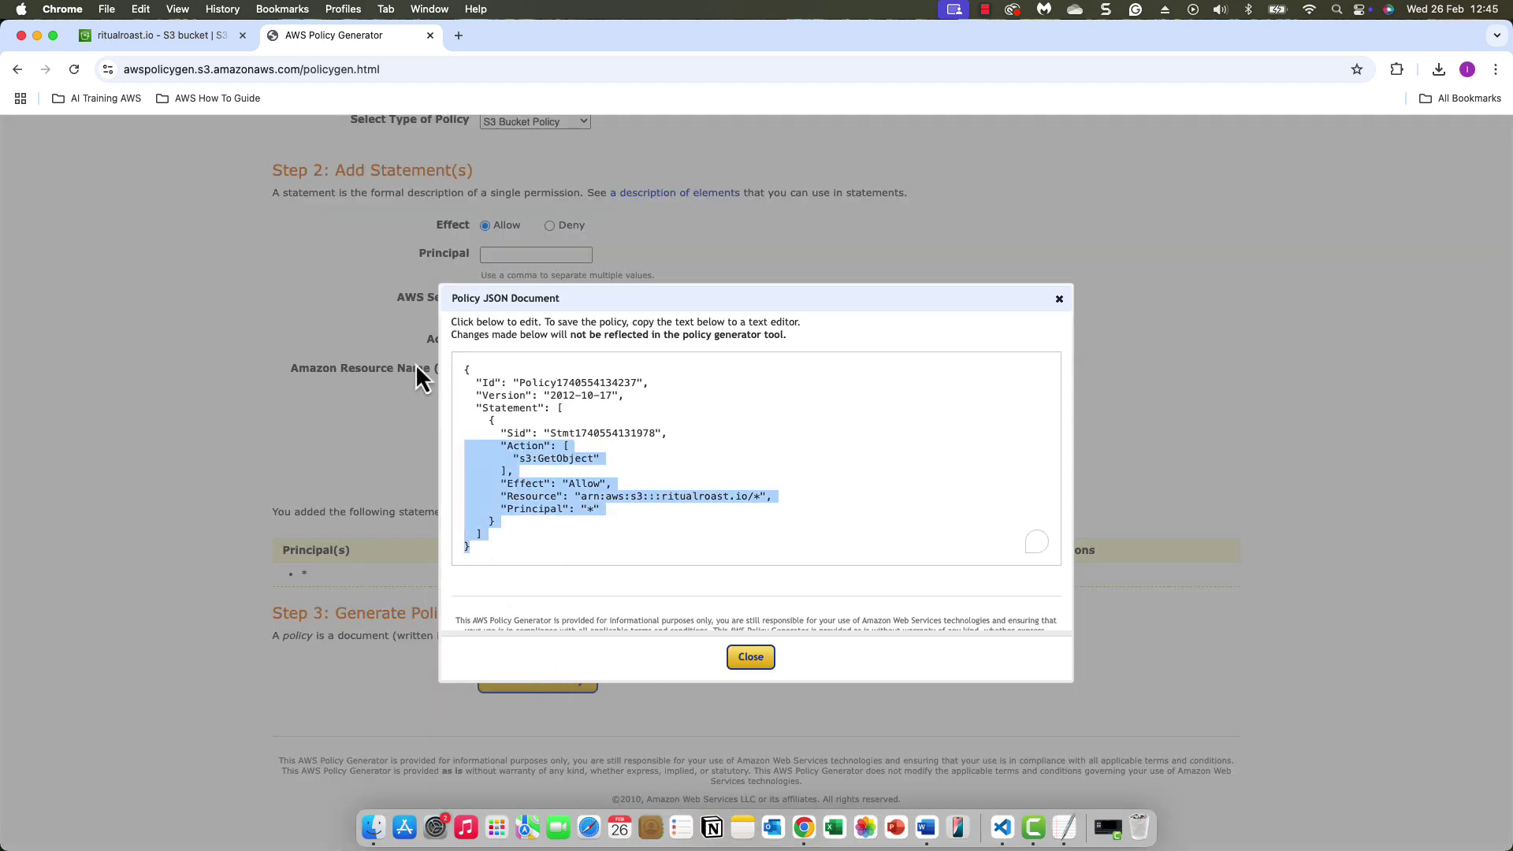
right_click(528, 407)
click(578, 477)
- Open the ritualroast.io bucket's policy for editing in the S3 console, select the entire policy text and save the bucket policy
click(157, 33)
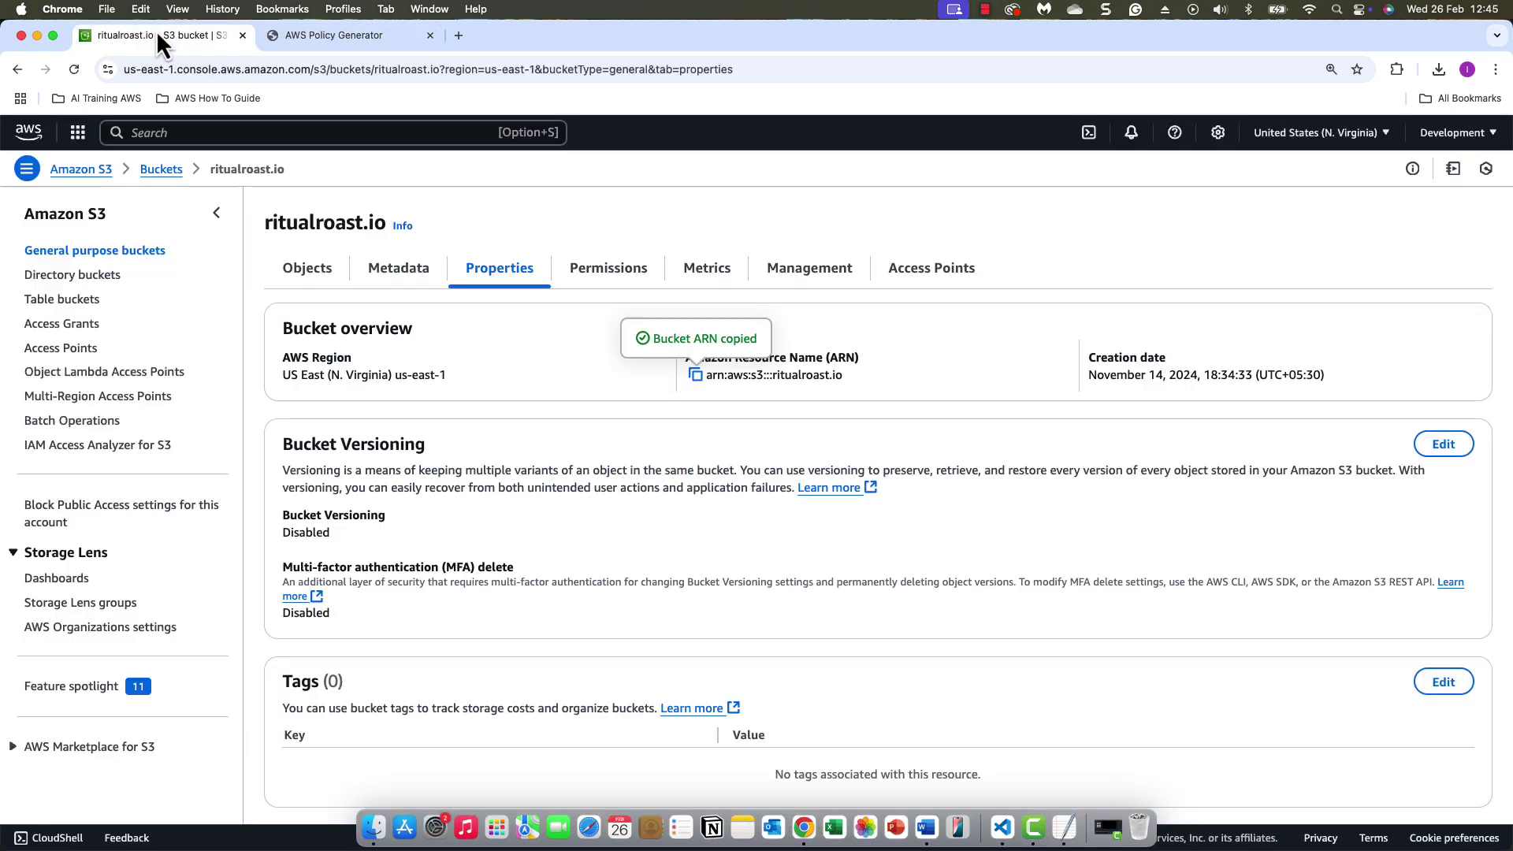
click(599, 279)
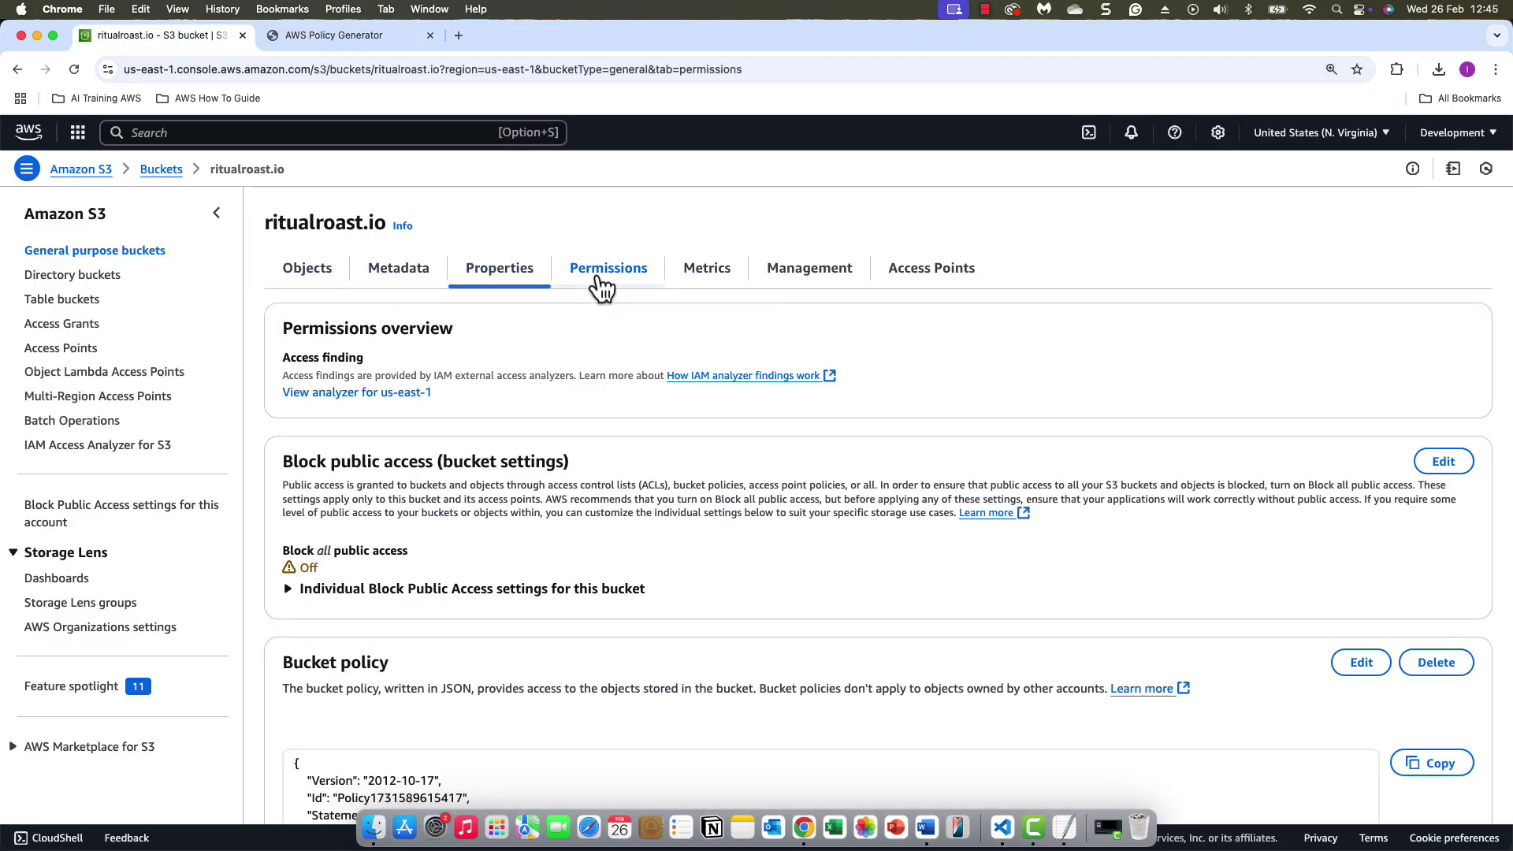
scroll(506, 587, down, 4)
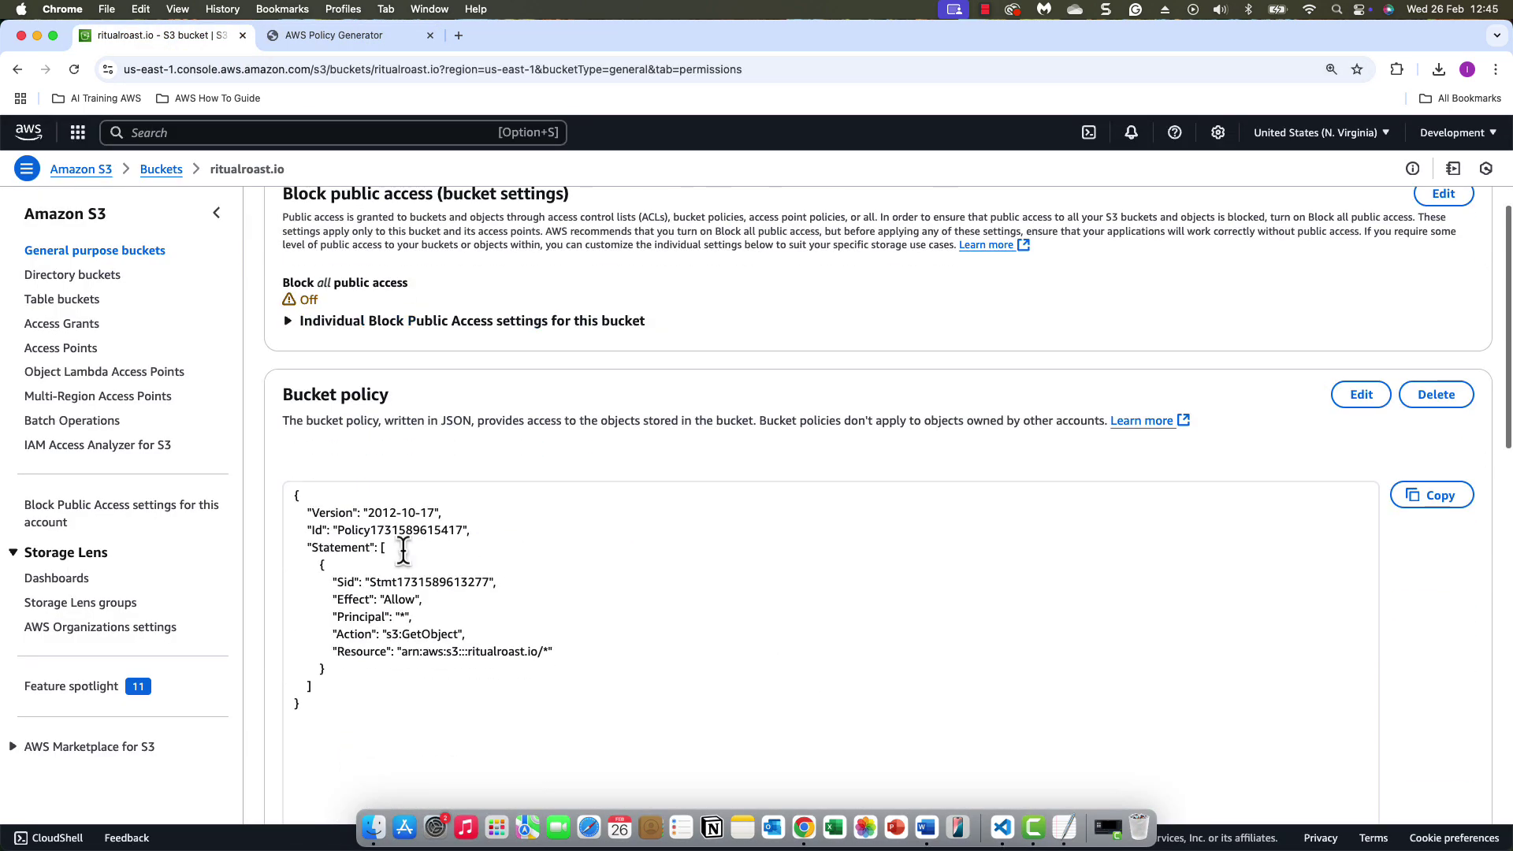
click(1357, 398)
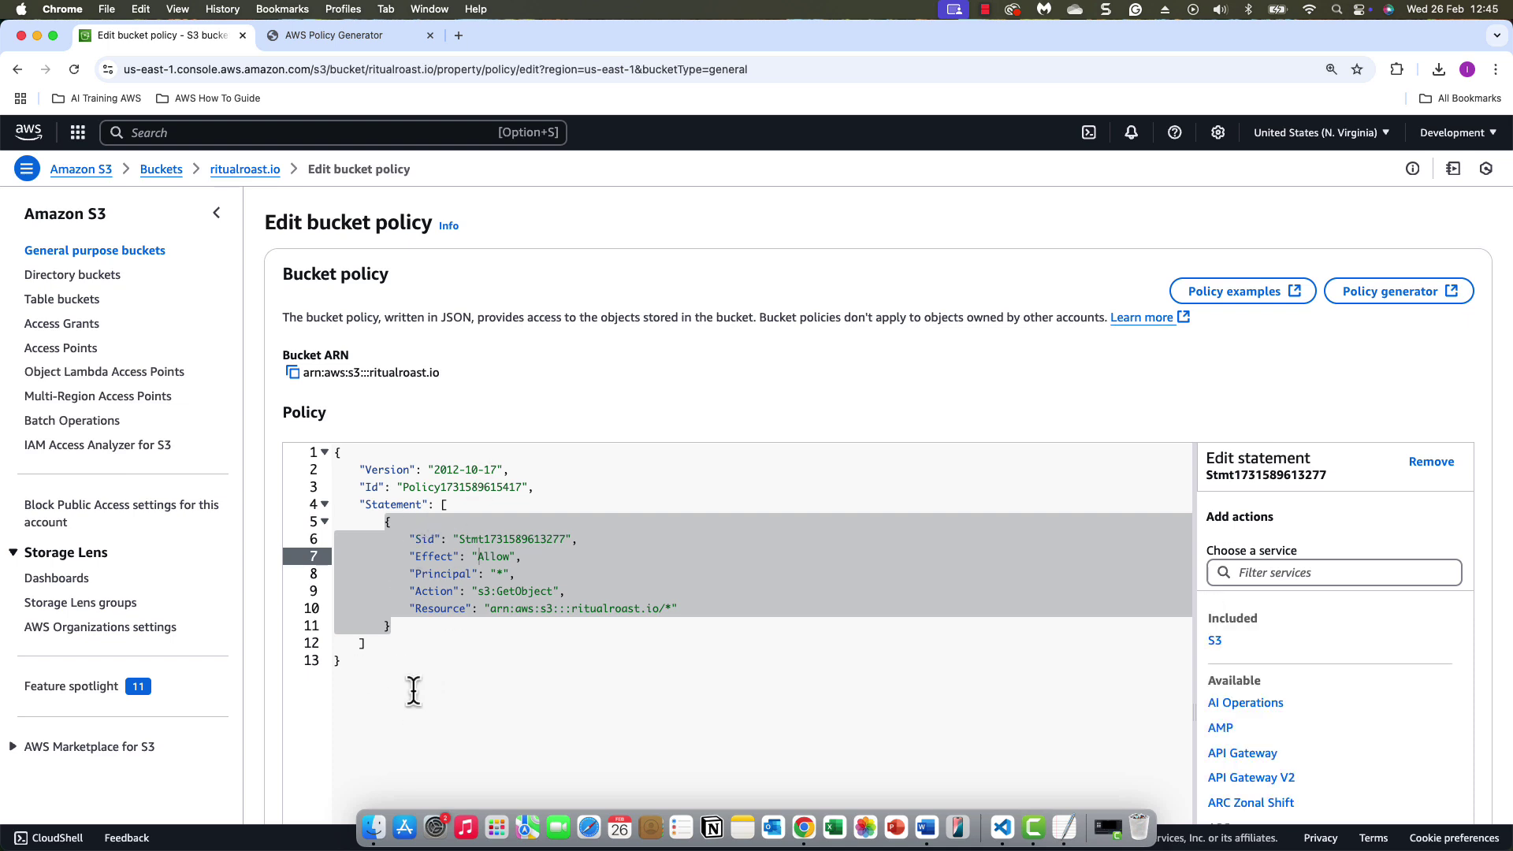
drag(365, 676, 286, 424)
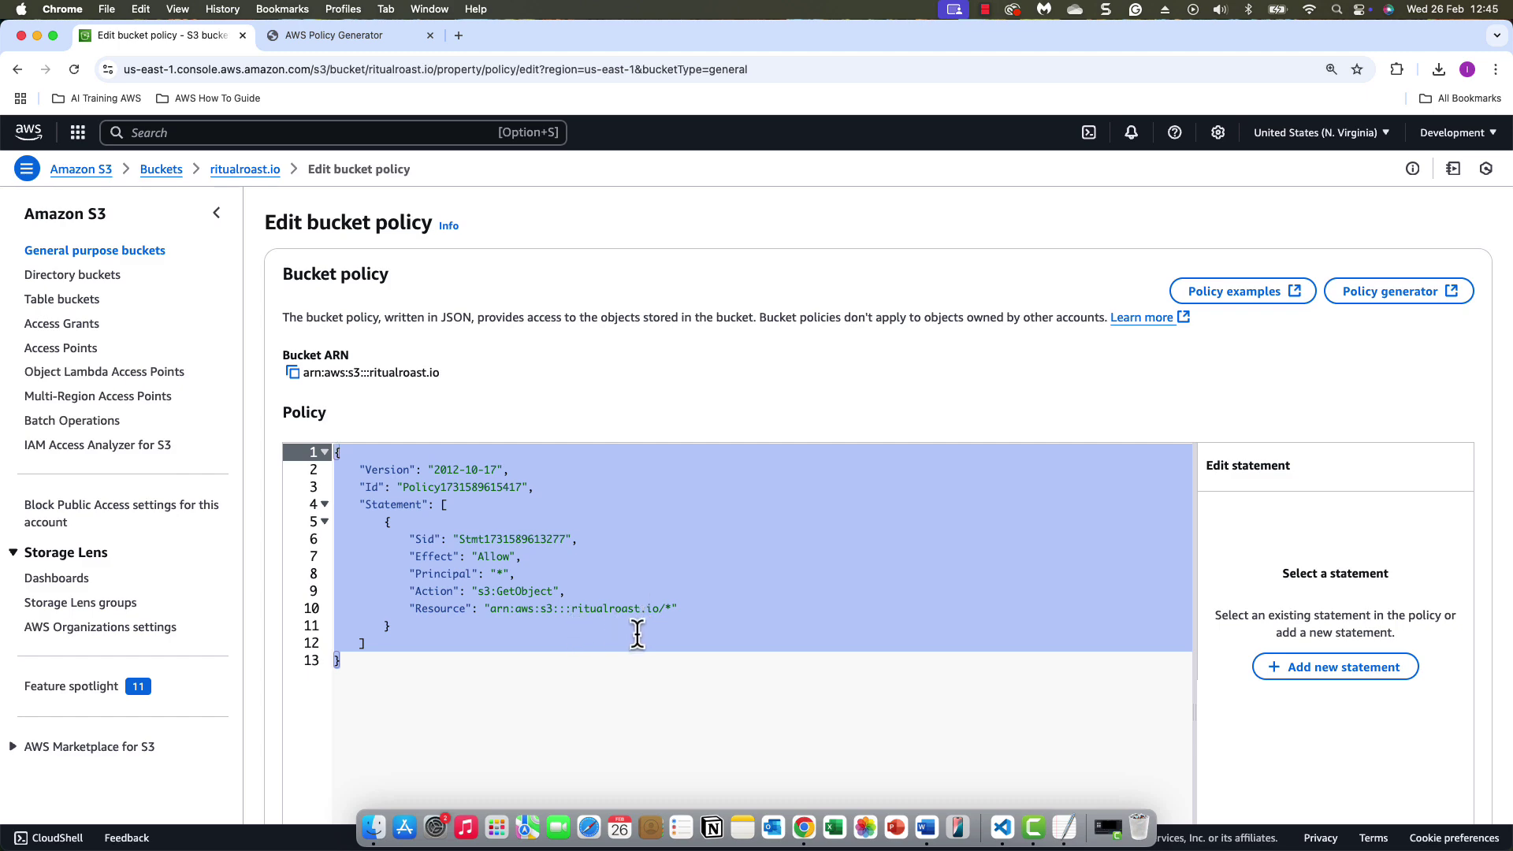
scroll(984, 439, down, 5)
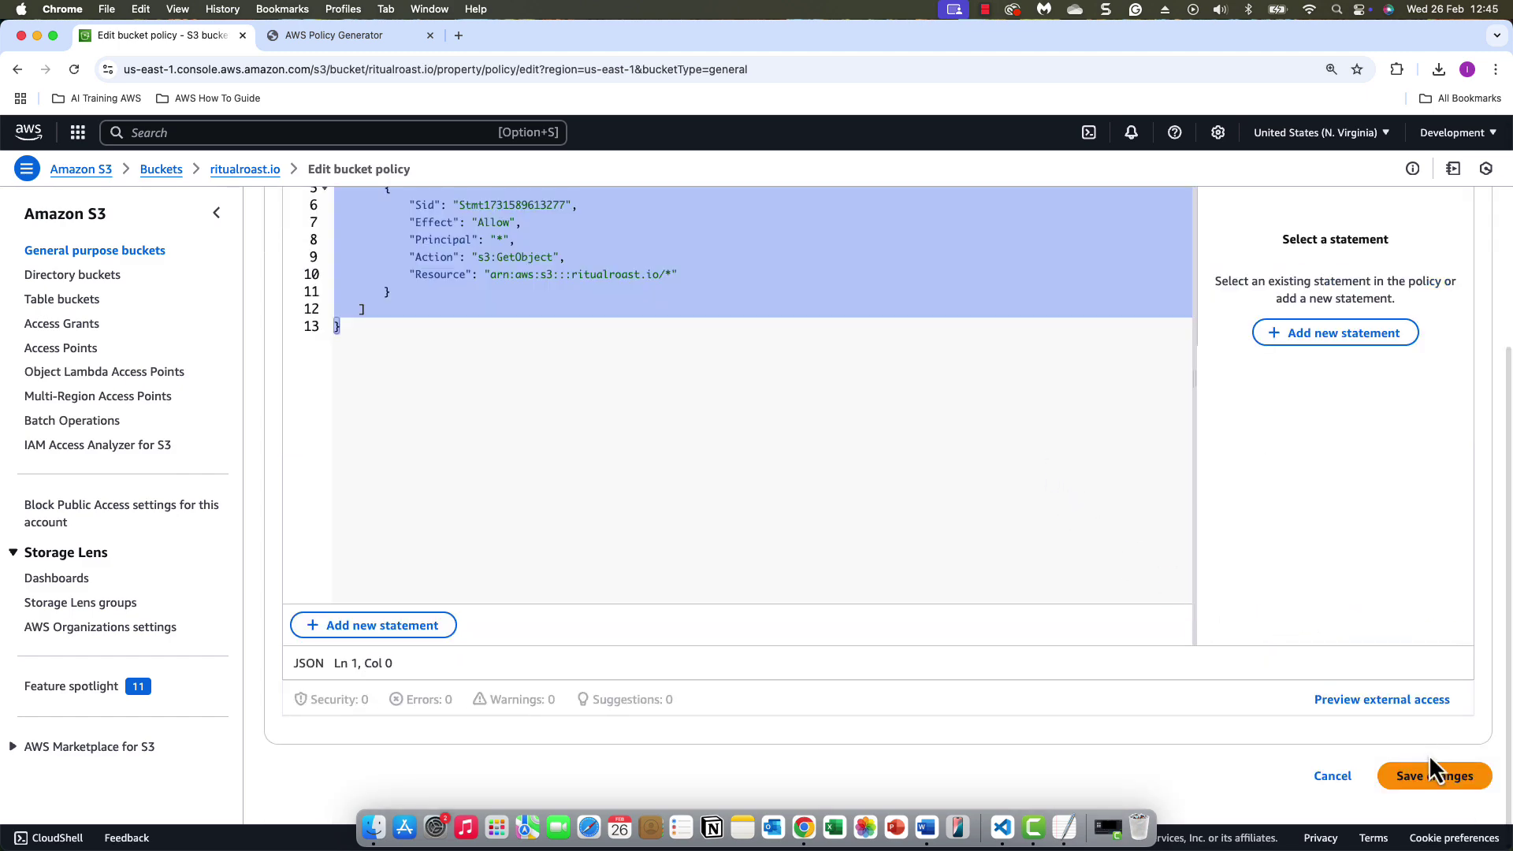
click(1432, 783)
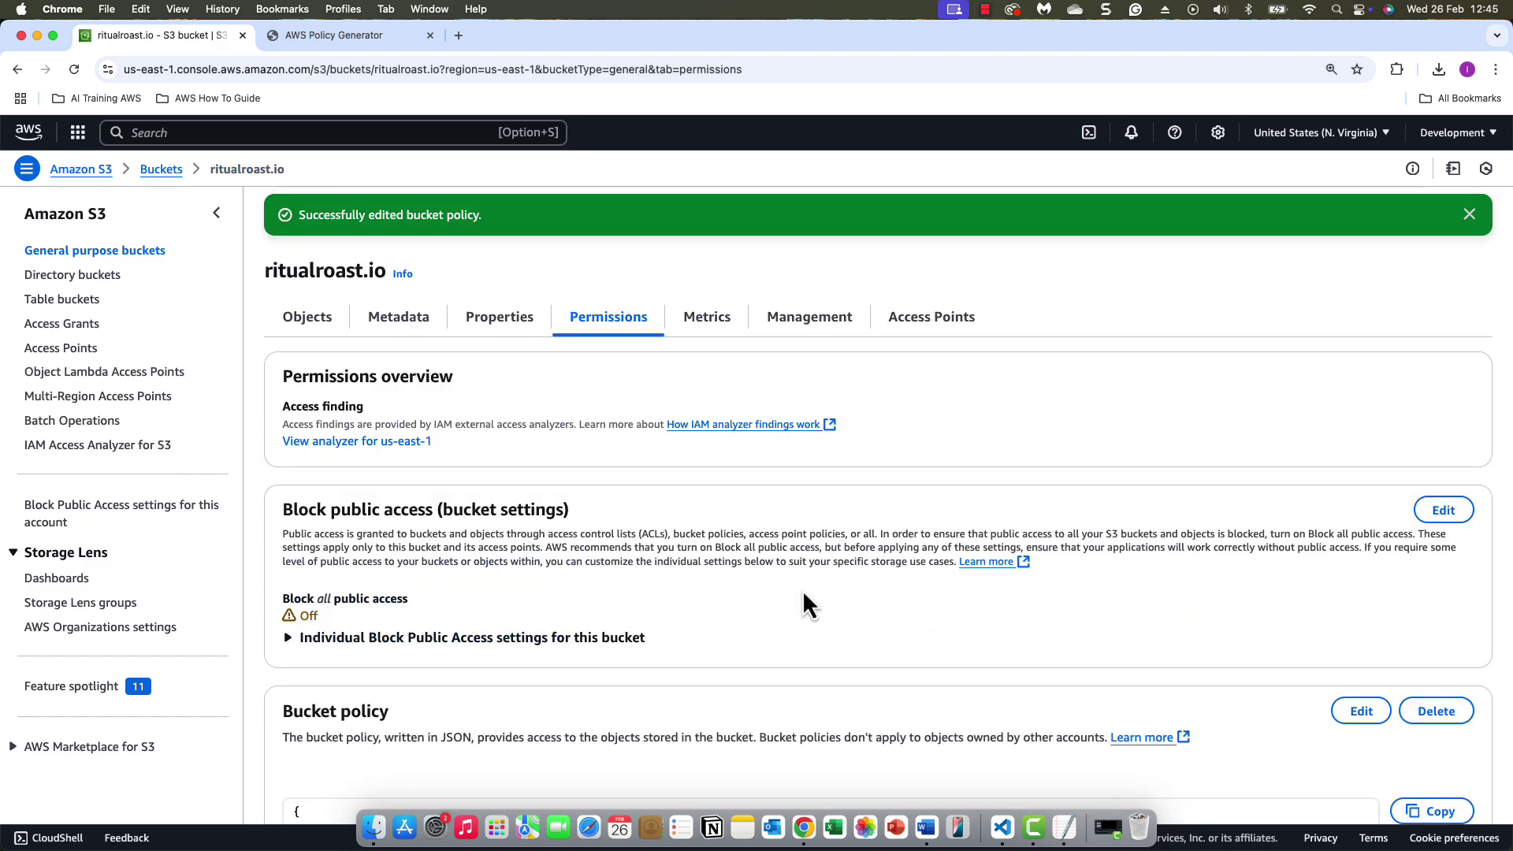
scroll(796, 583, down, 3)
scroll(789, 575, up, 3)
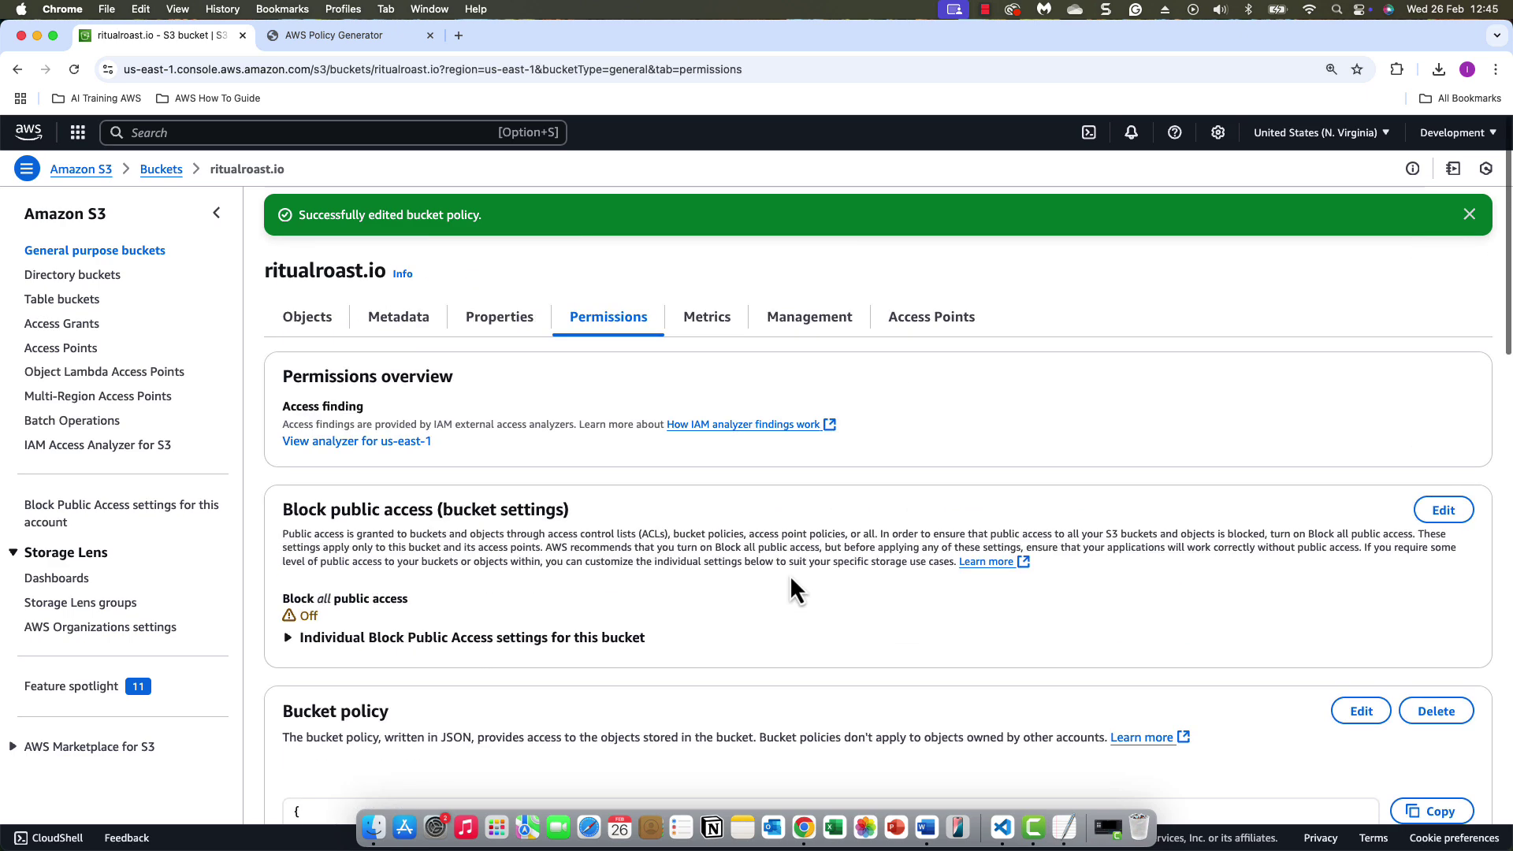
click(1469, 215)
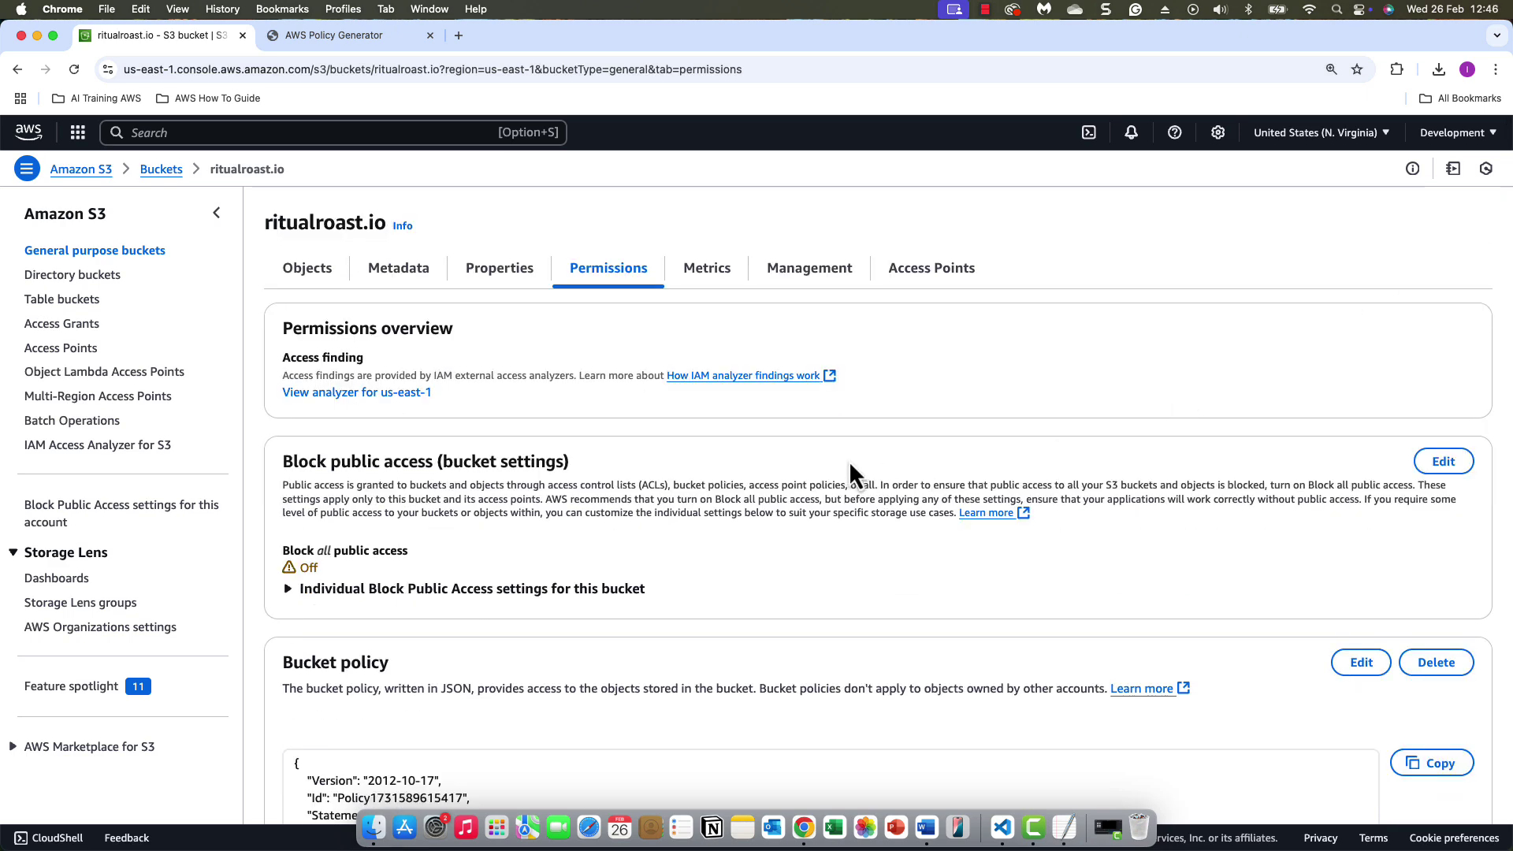
- Save the bucket's static website hosting as enabled with index.html and error.html, and open the bucket website endpoint
click(494, 276)
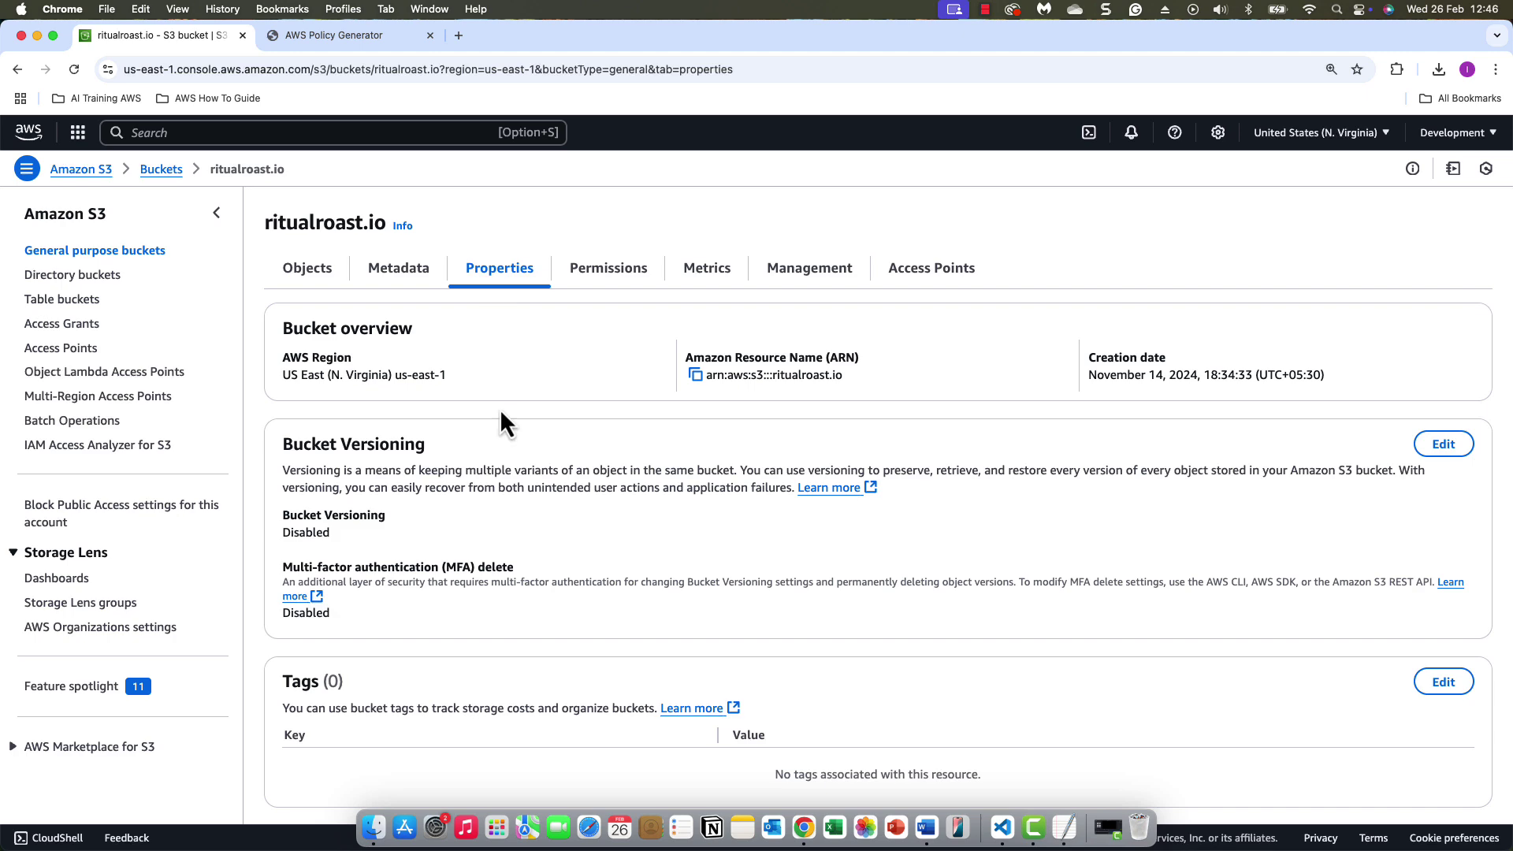
scroll(500, 409, down, 20)
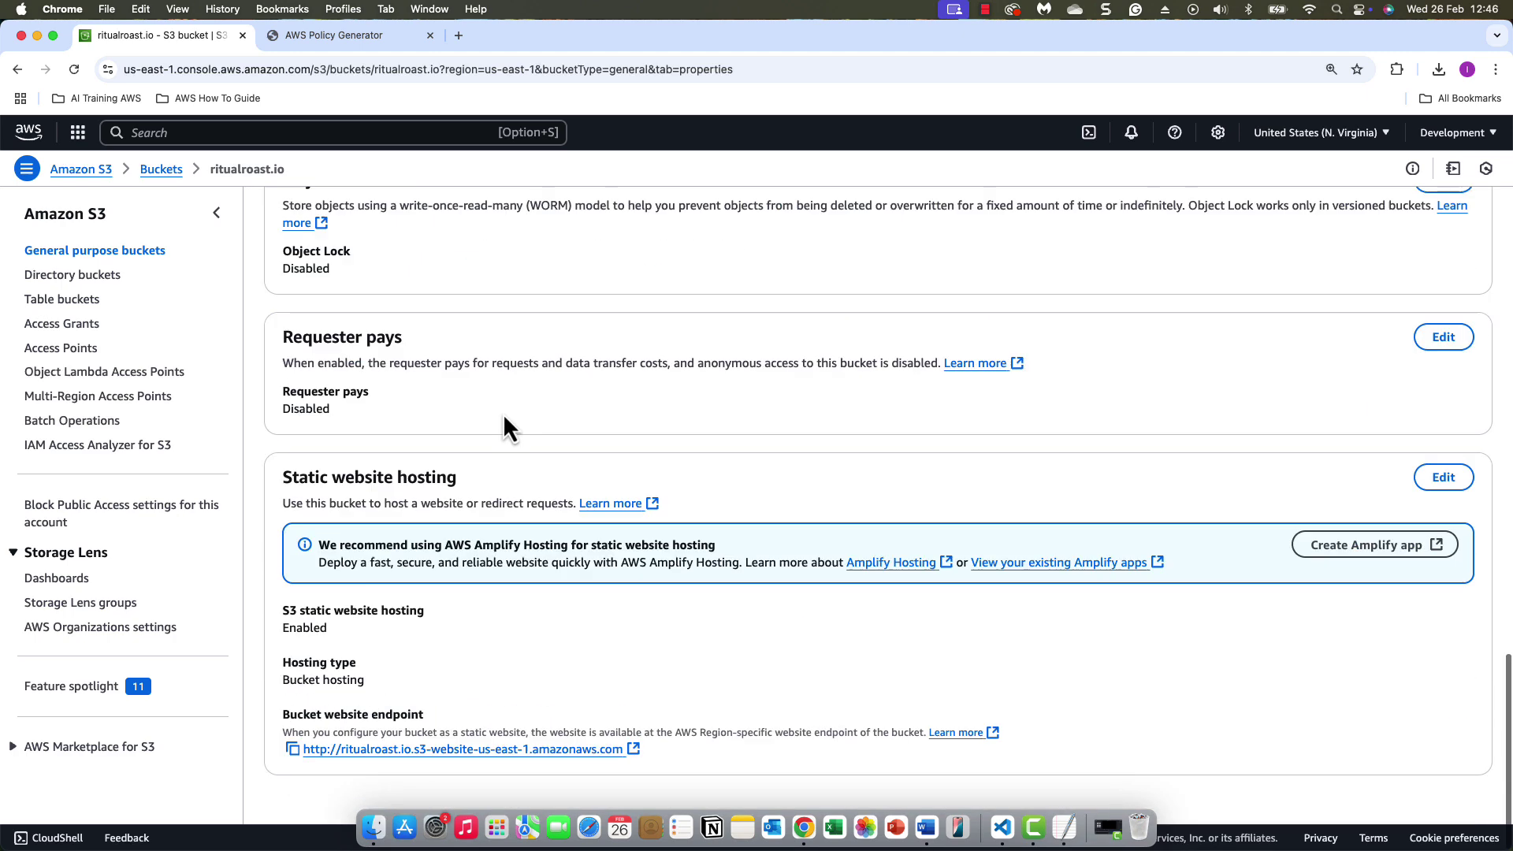
click(1445, 483)
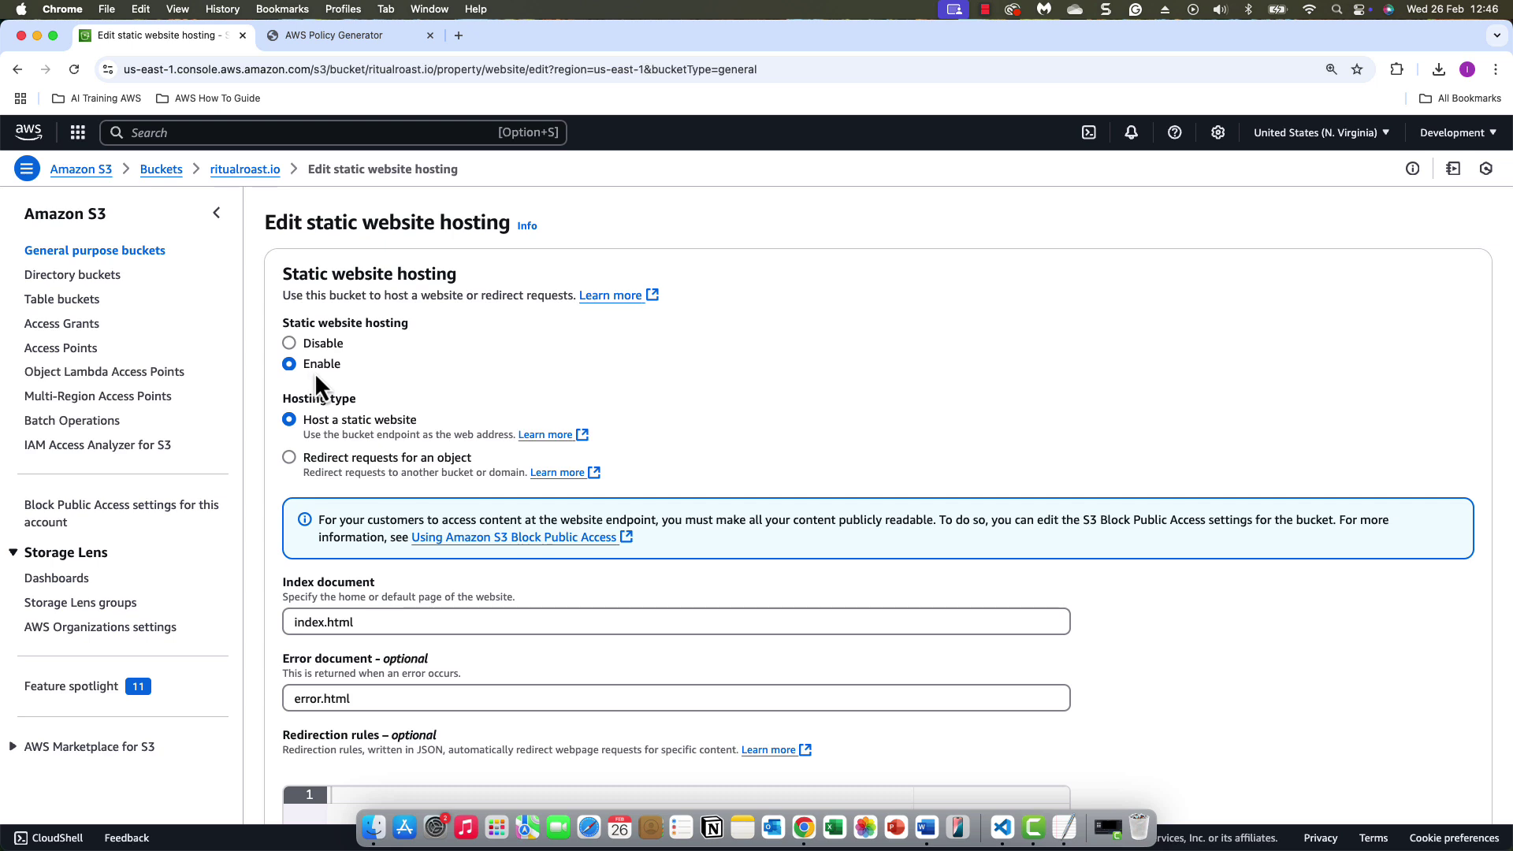
scroll(355, 457, down, 3)
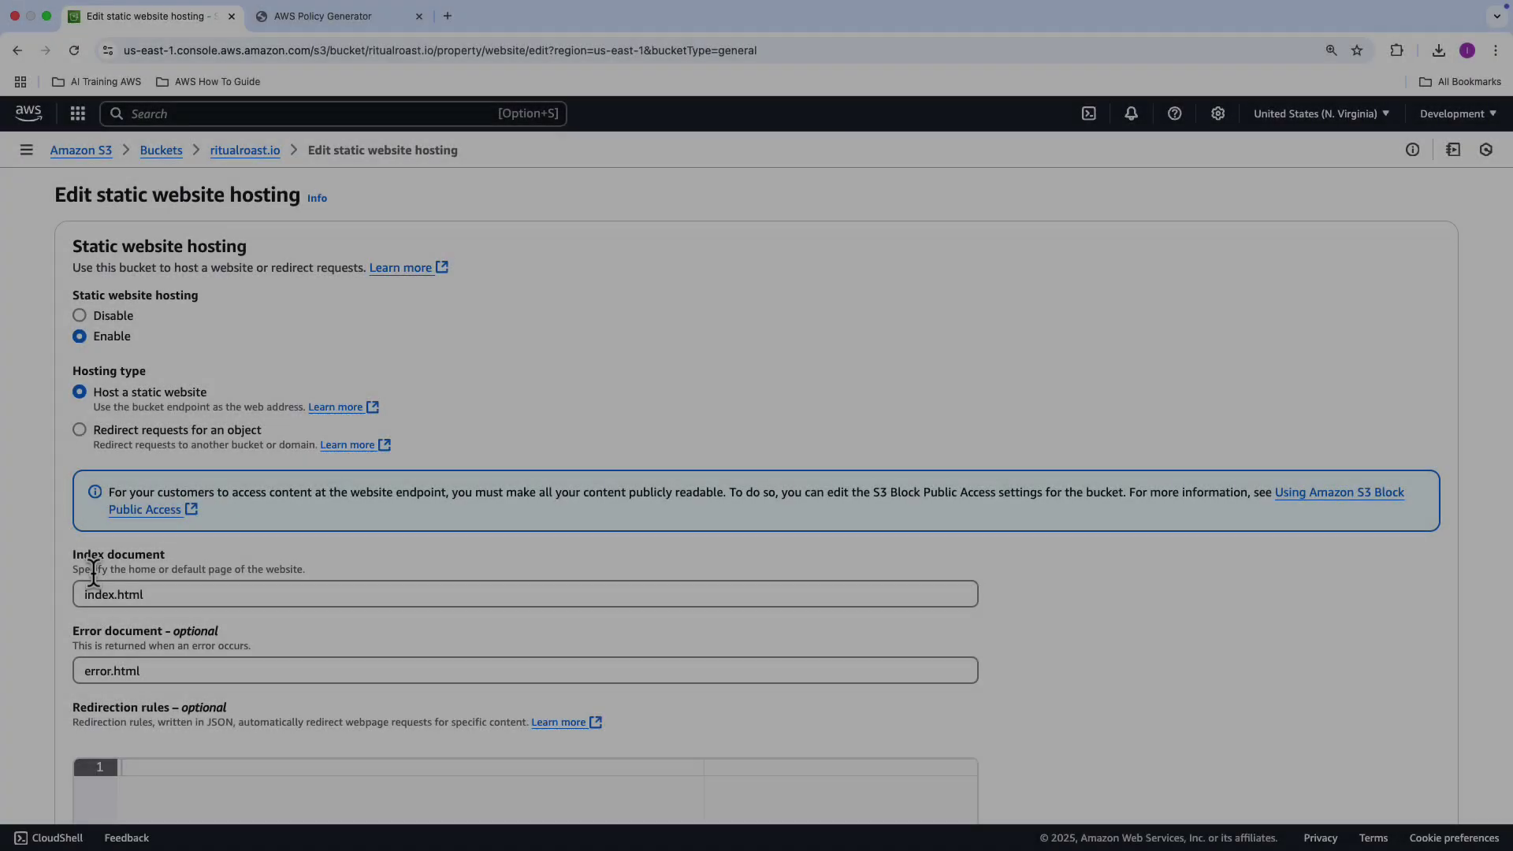
scroll(93, 570, down, 6)
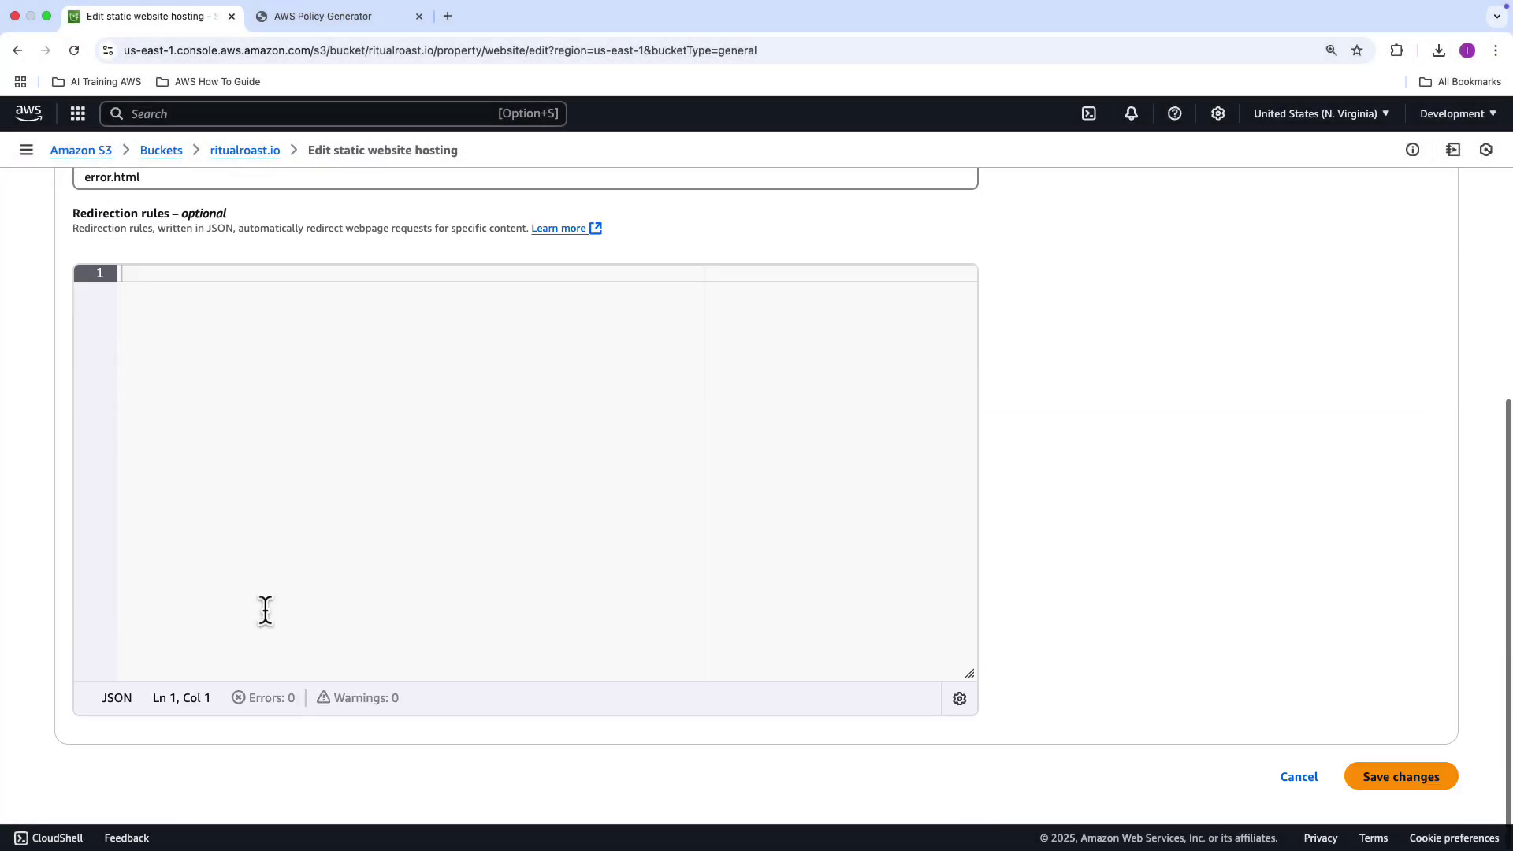
click(1371, 776)
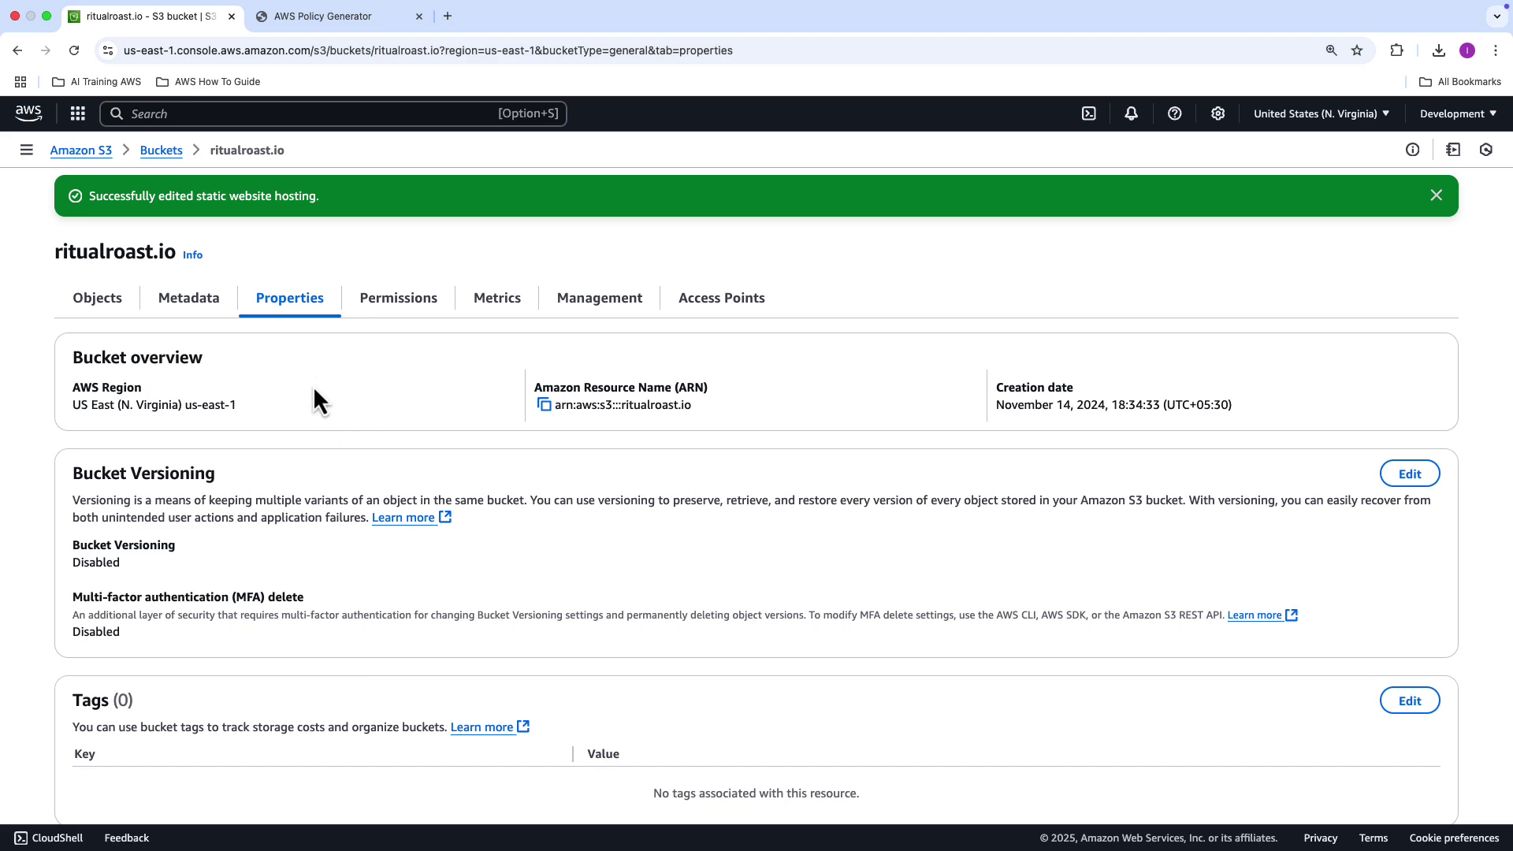
scroll(315, 398, down, 10)
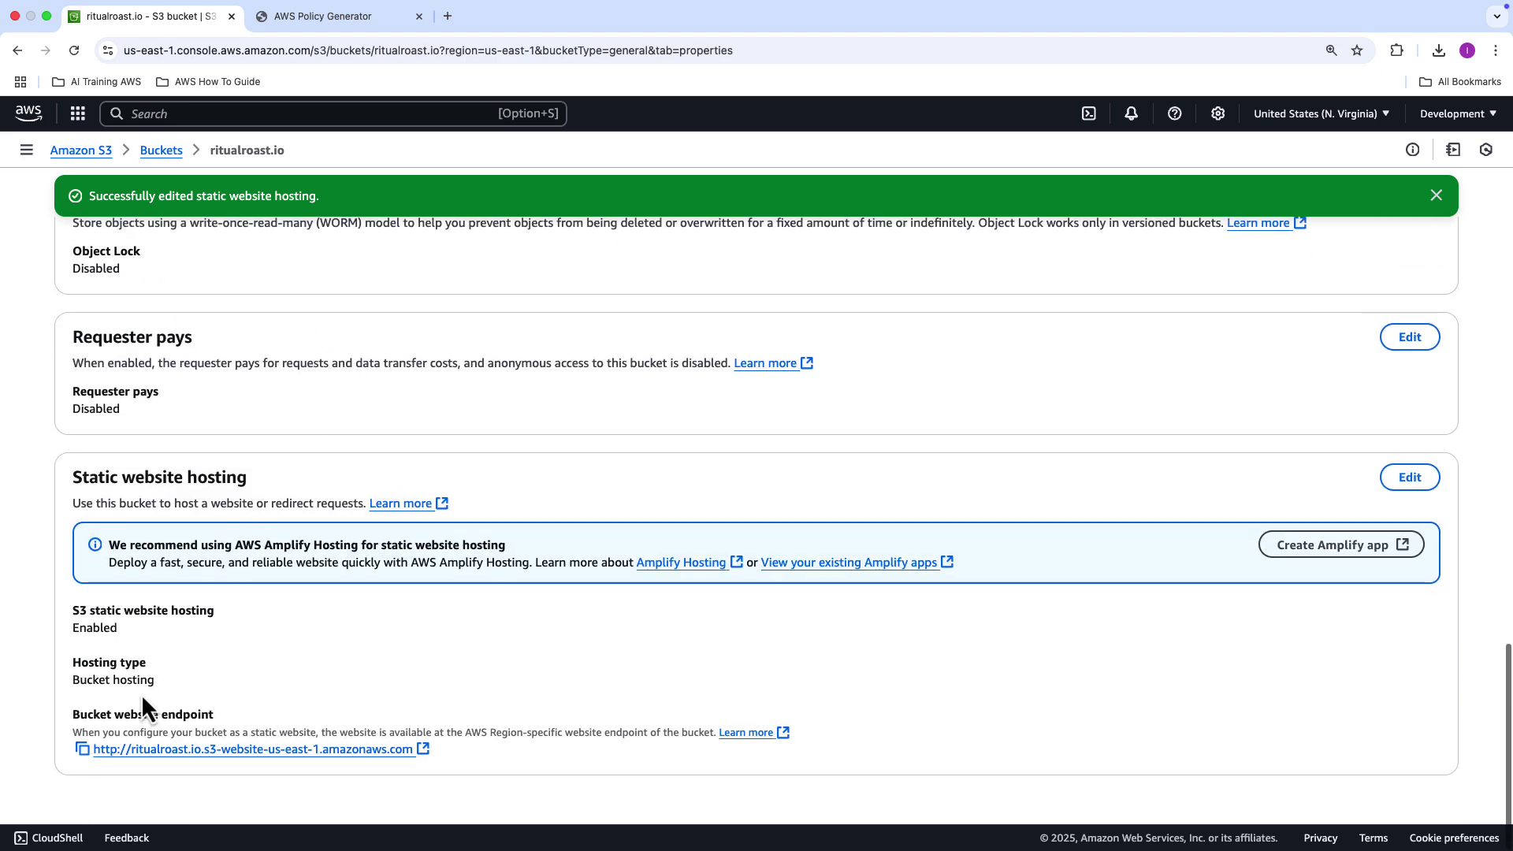
click(217, 749)
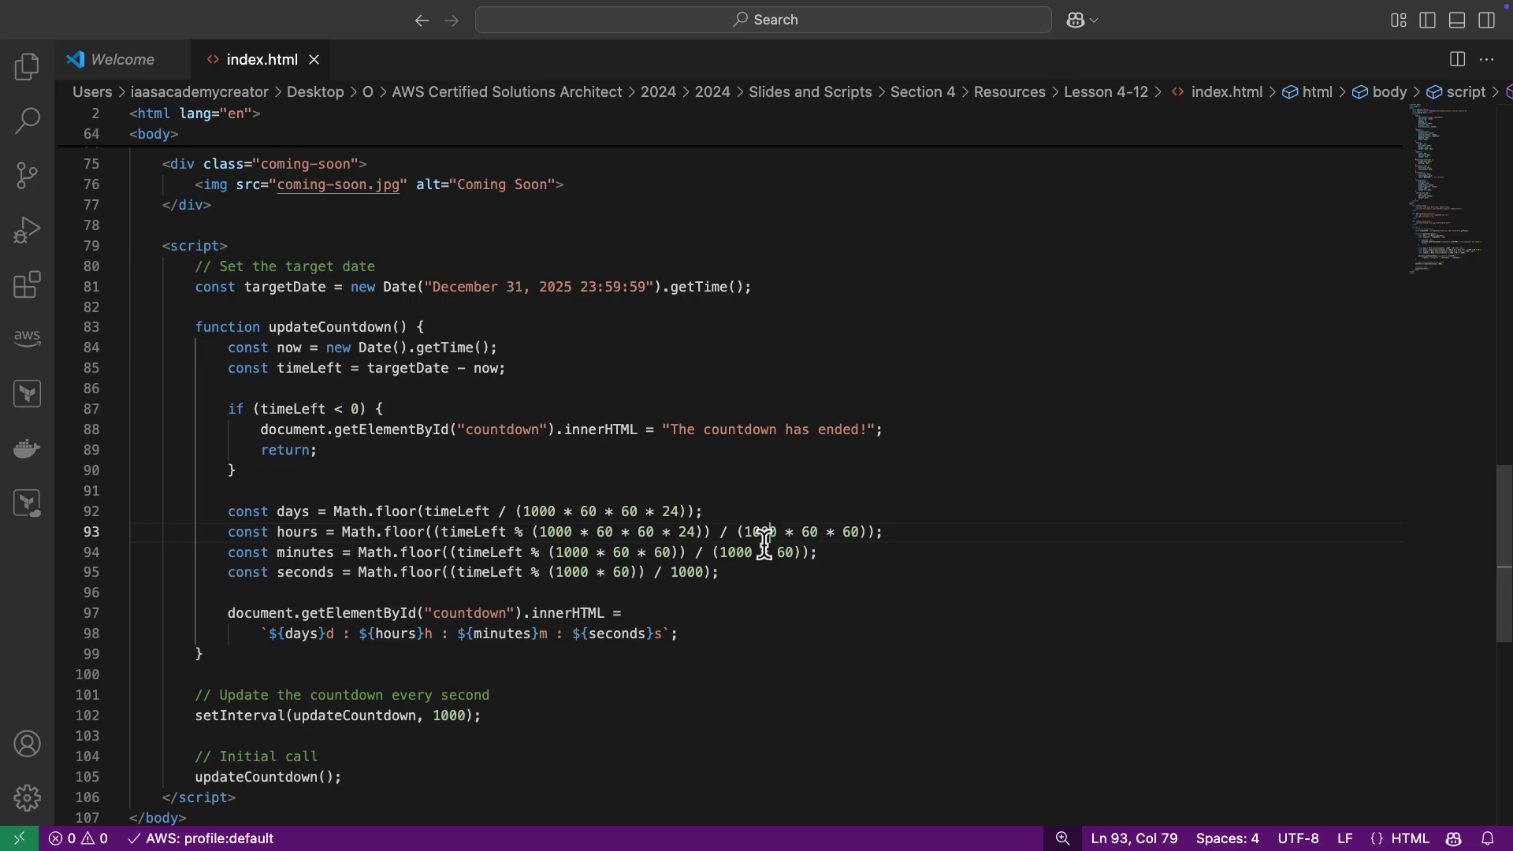
- Examine the coming-soon page's index.html code in Visual Studio Code and select its whole countdown script block
scroll(773, 334, up, 20)
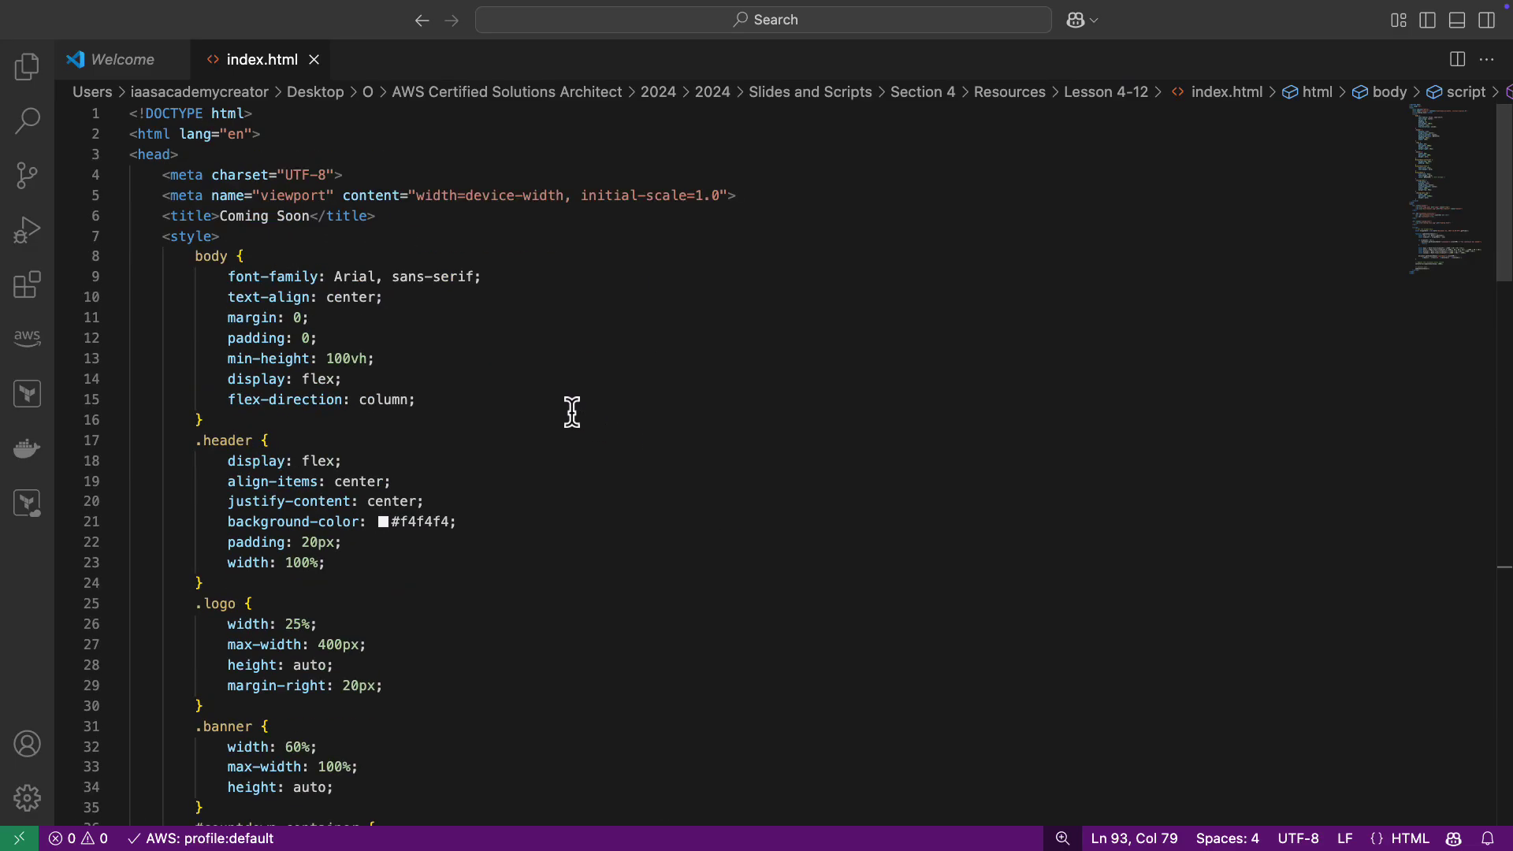
scroll(499, 402, down, 2)
scroll(500, 402, down, 20)
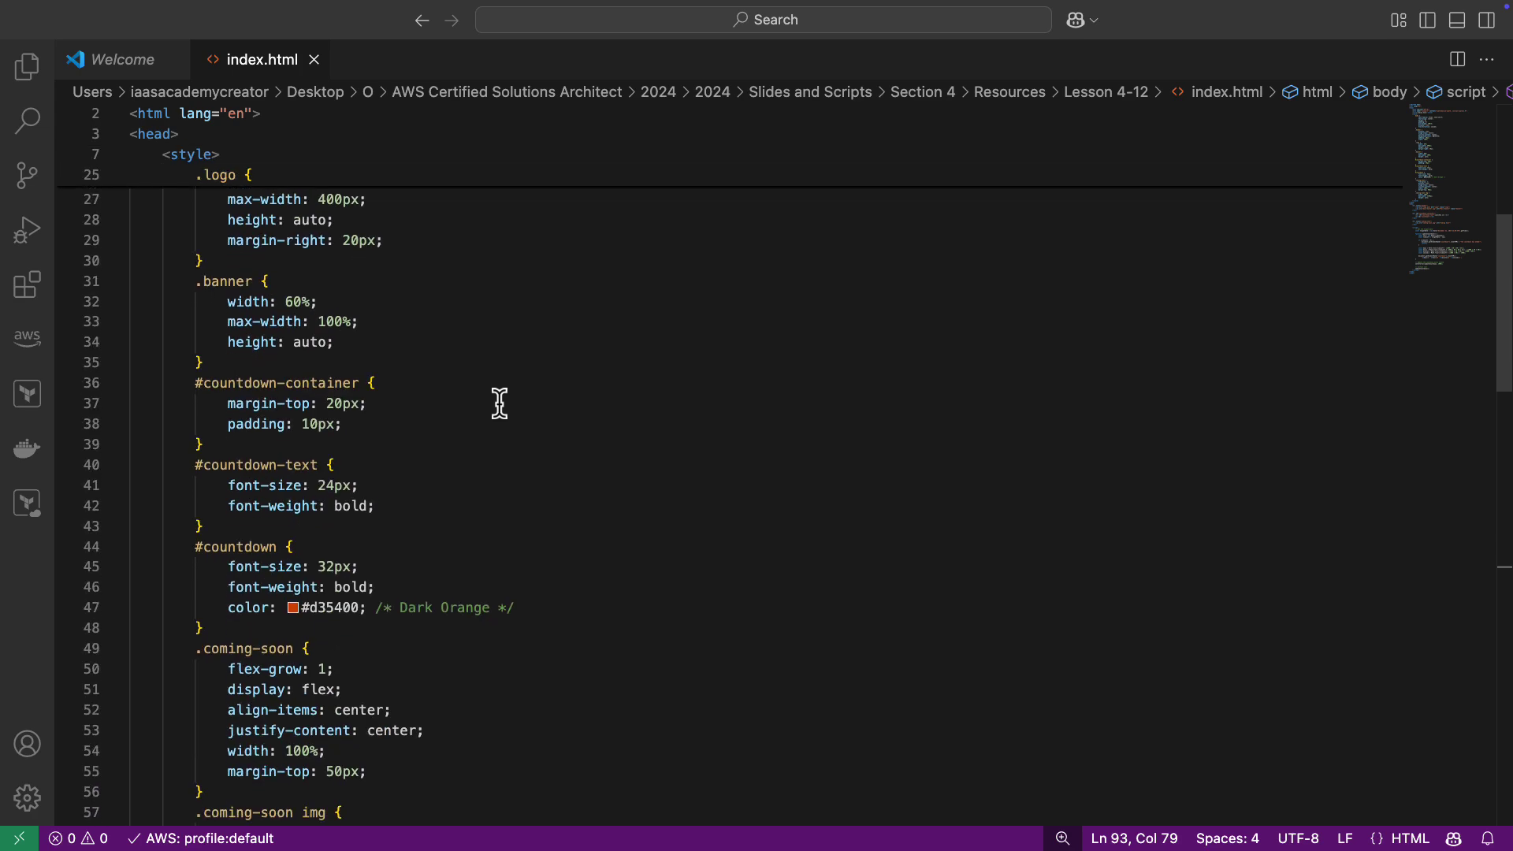
scroll(499, 403, down, 5)
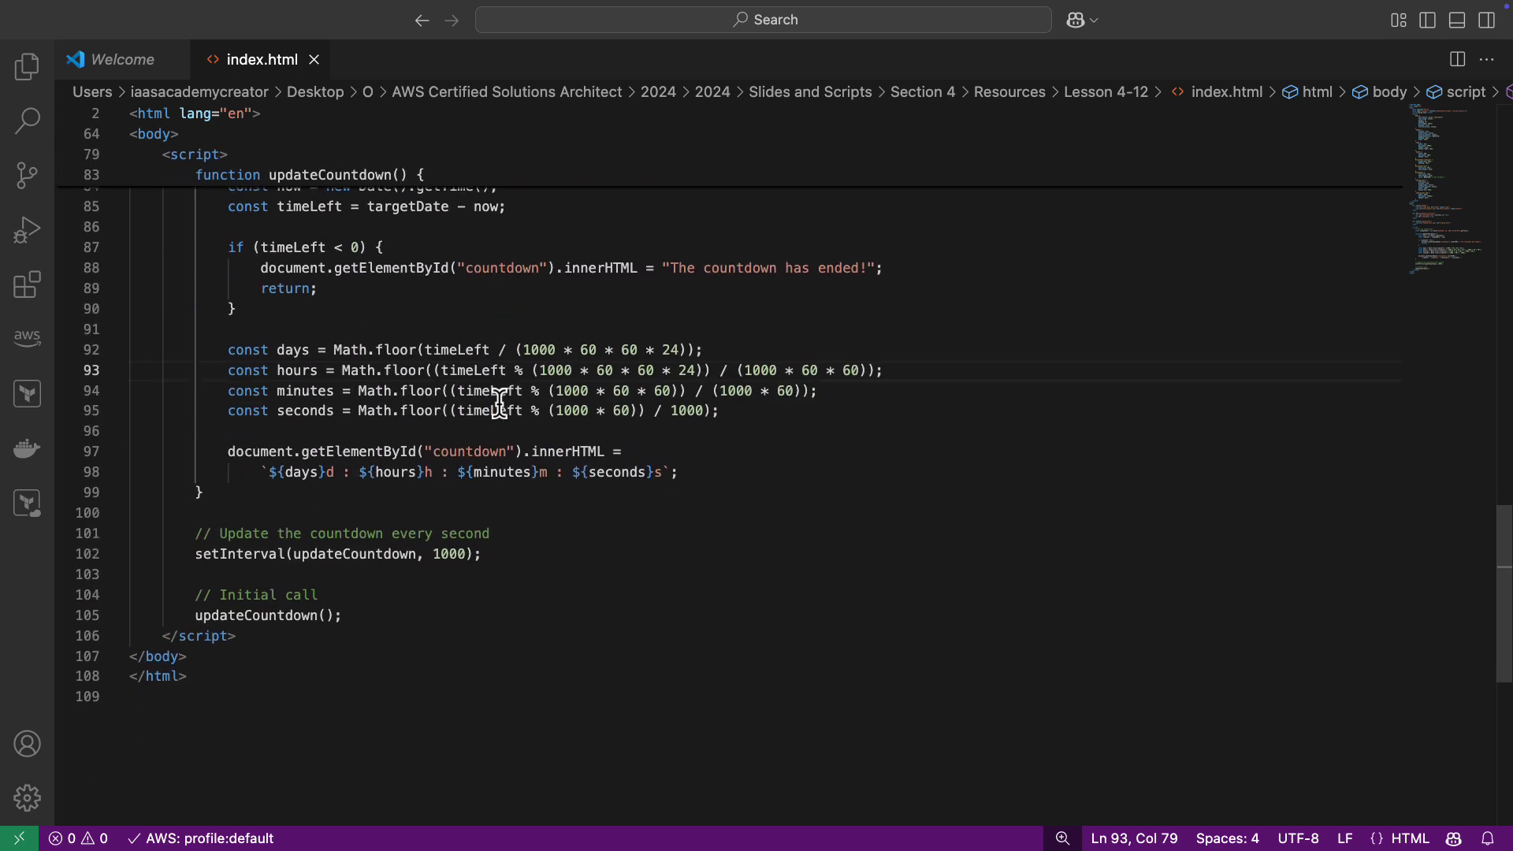
scroll(500, 414, up, 5)
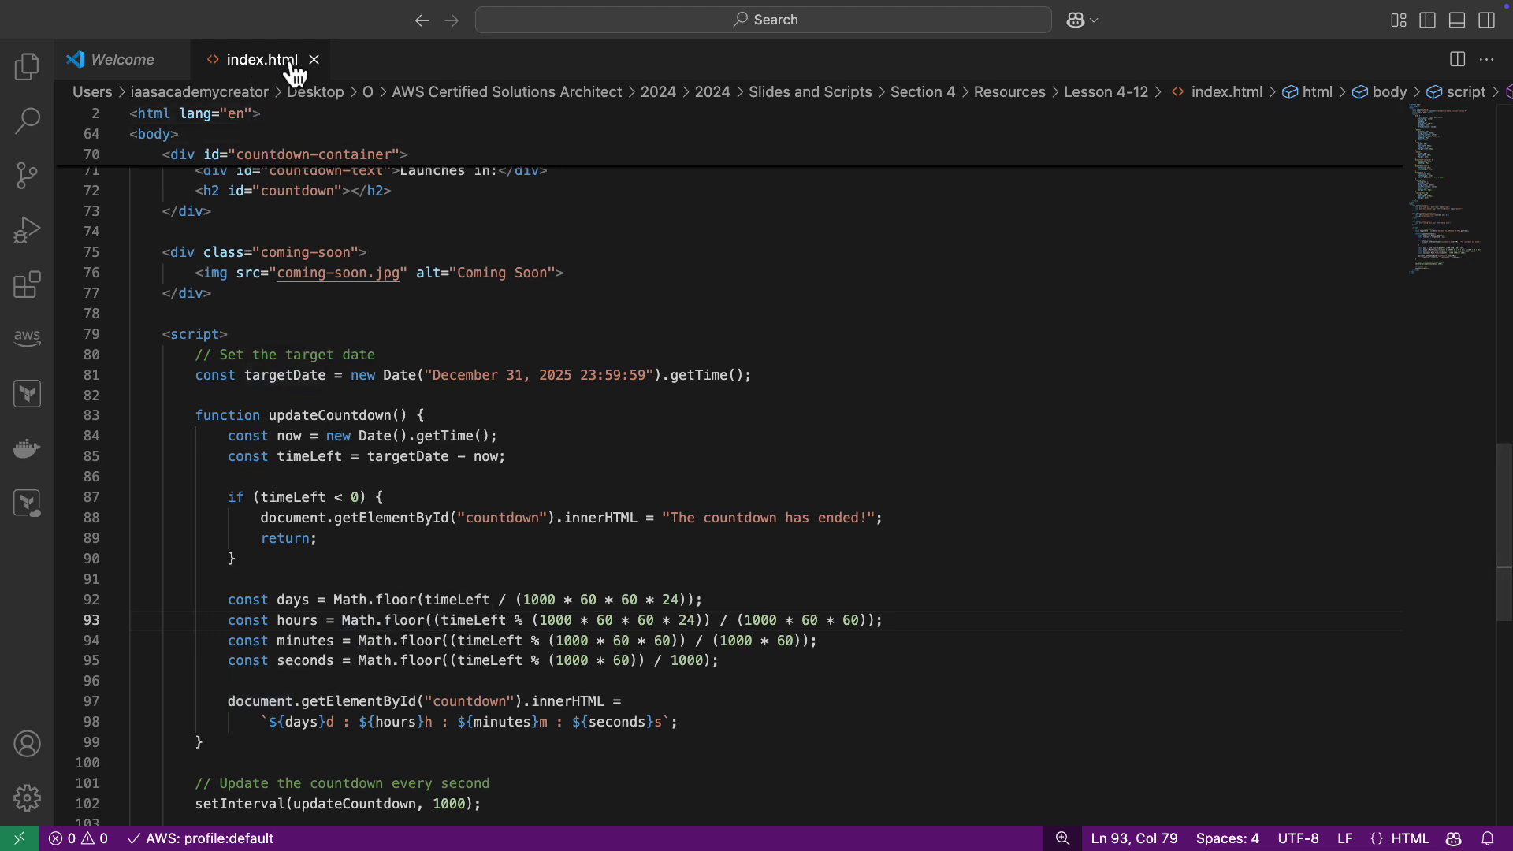
scroll(483, 615, down, 1)
scroll(483, 615, down, 1)
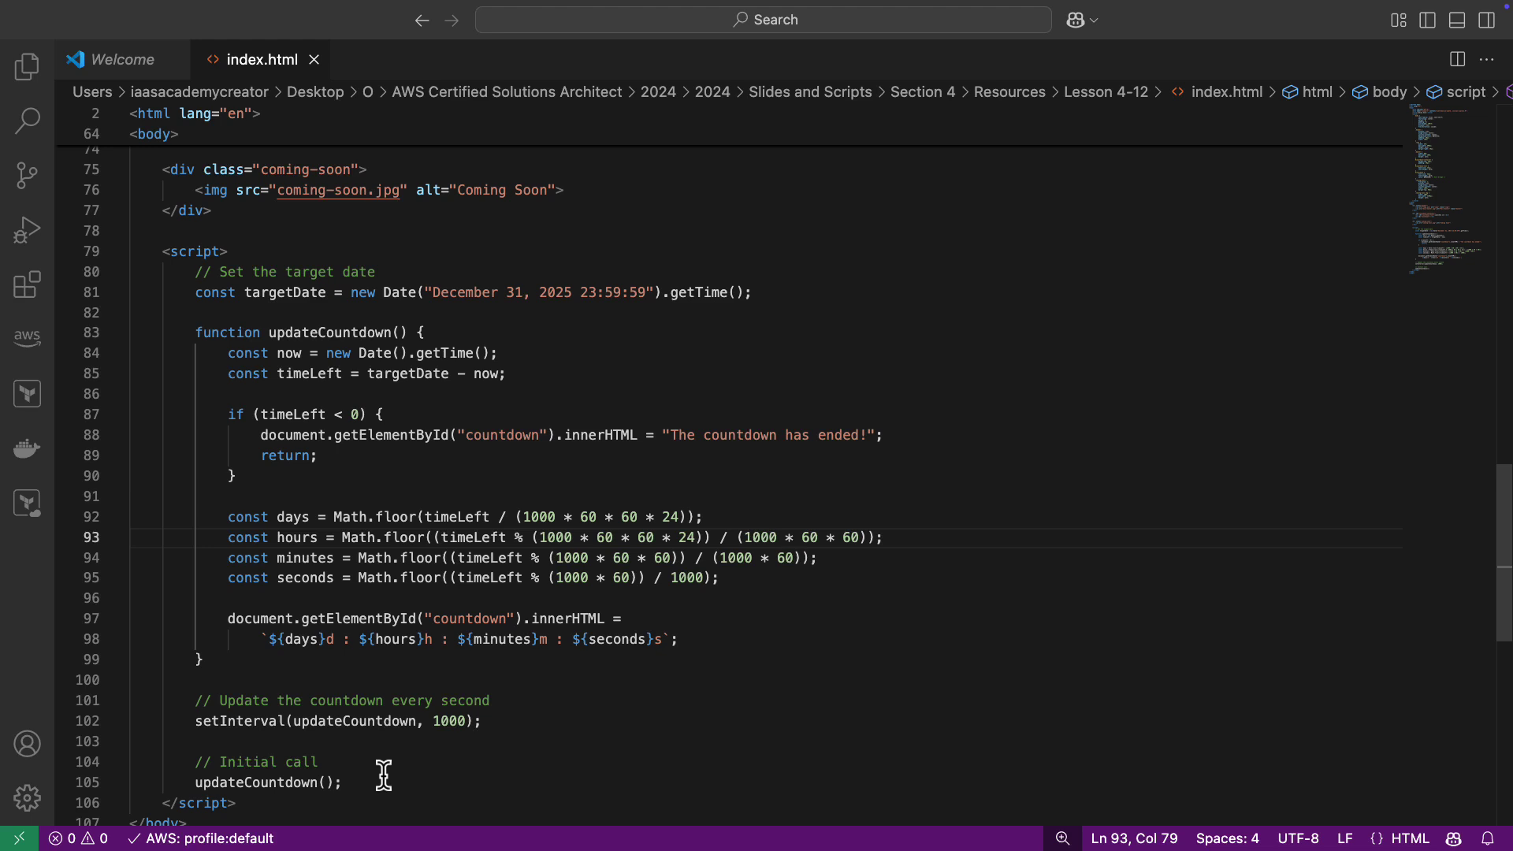
click(229, 801)
drag(230, 800, 134, 253)
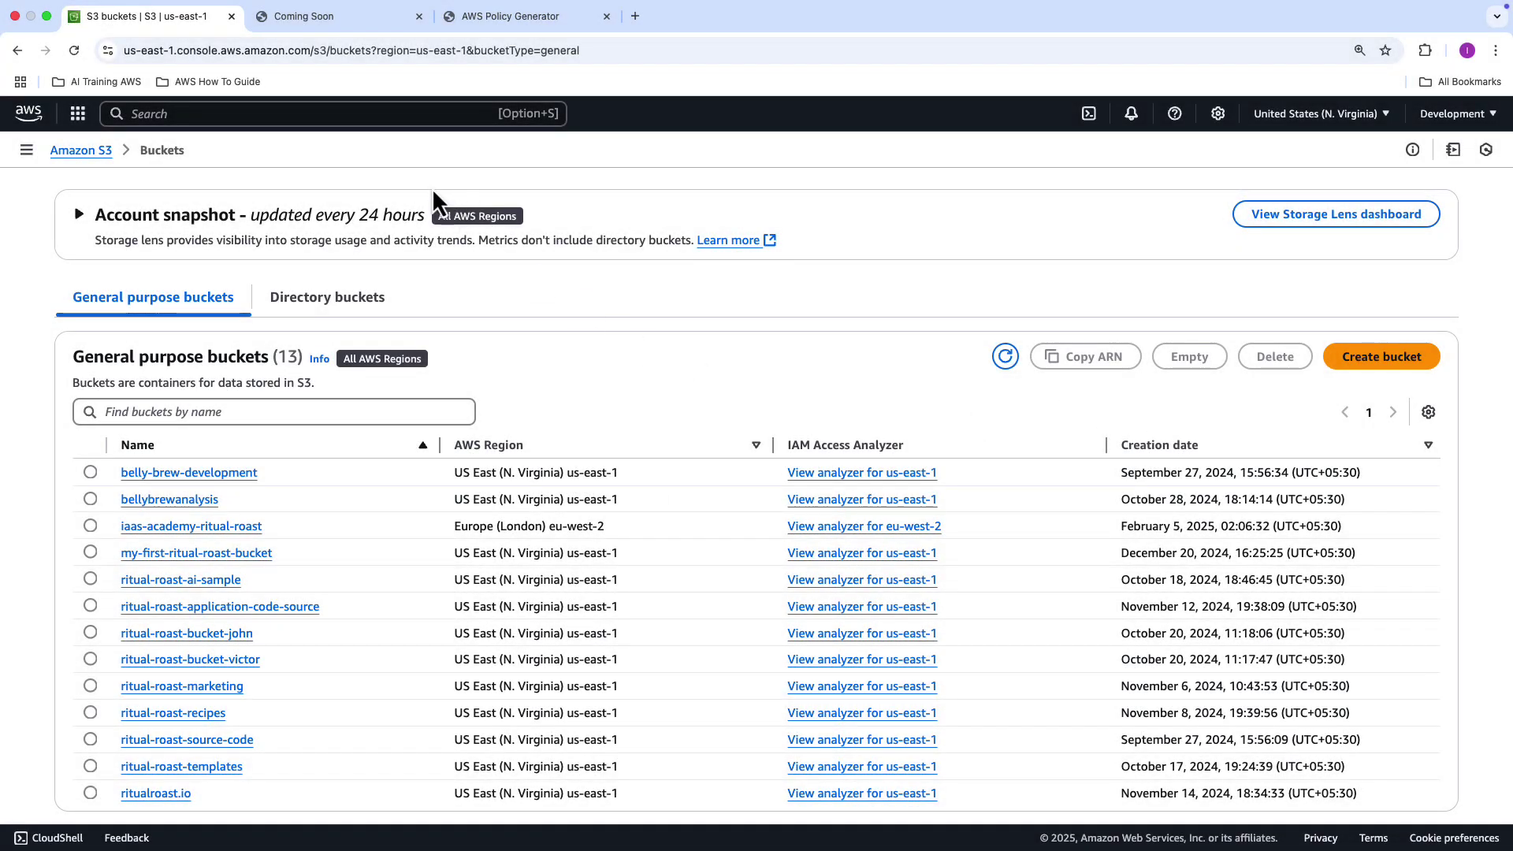
- Start creating a general purpose S3 bucket named riualroast-script
click(1381, 356)
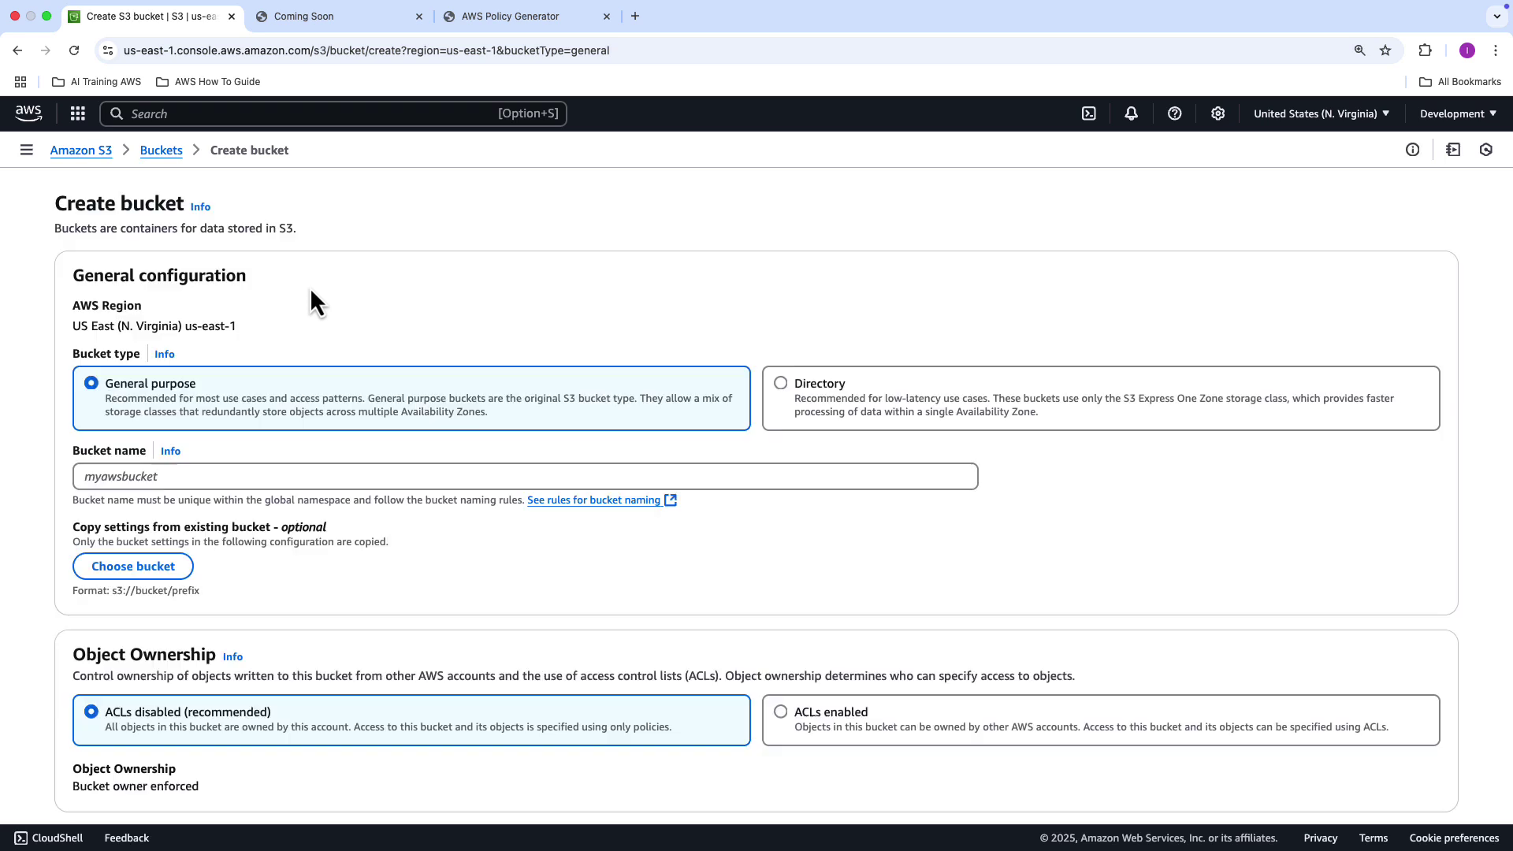
click(194, 473)
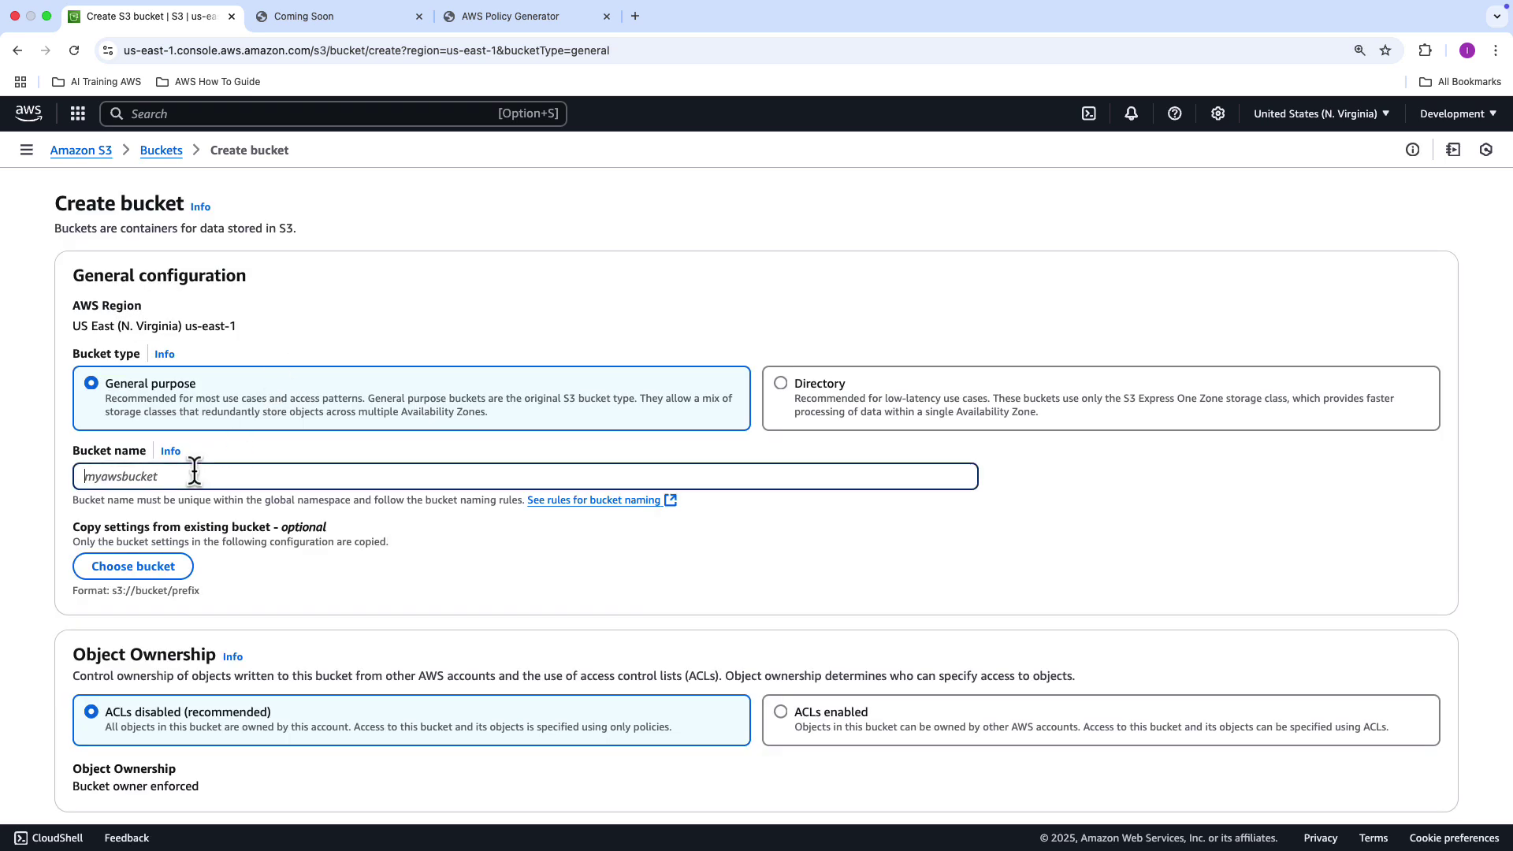
text(riualroast-script)
scroll(230, 498, down, 3)
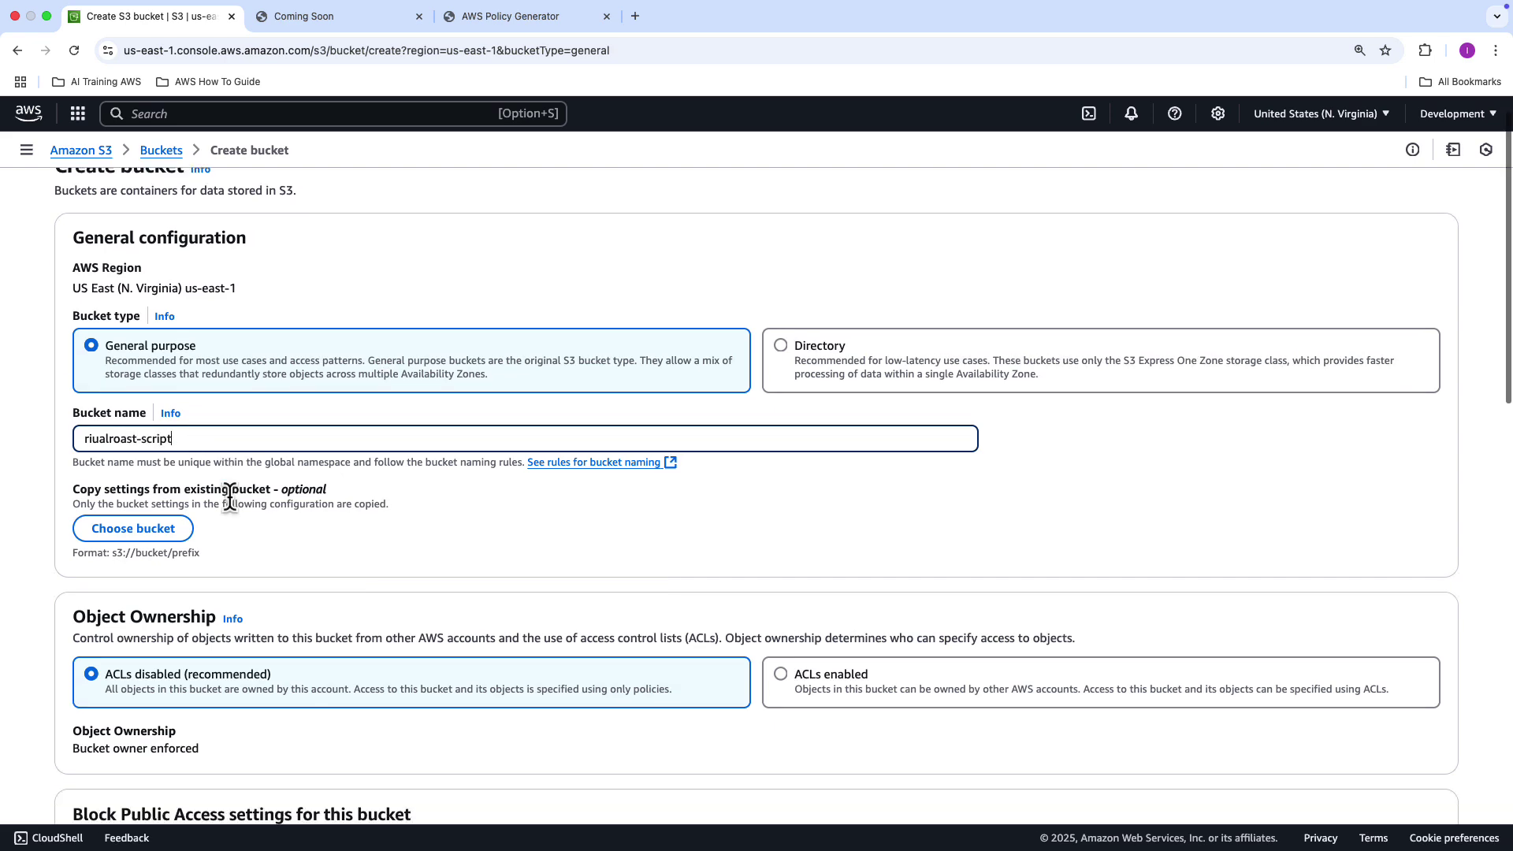
- Turn off Block all public access, acknowledge that the bucket may become public, and create the bucket with the remaining default settings
scroll(231, 498, down, 5)
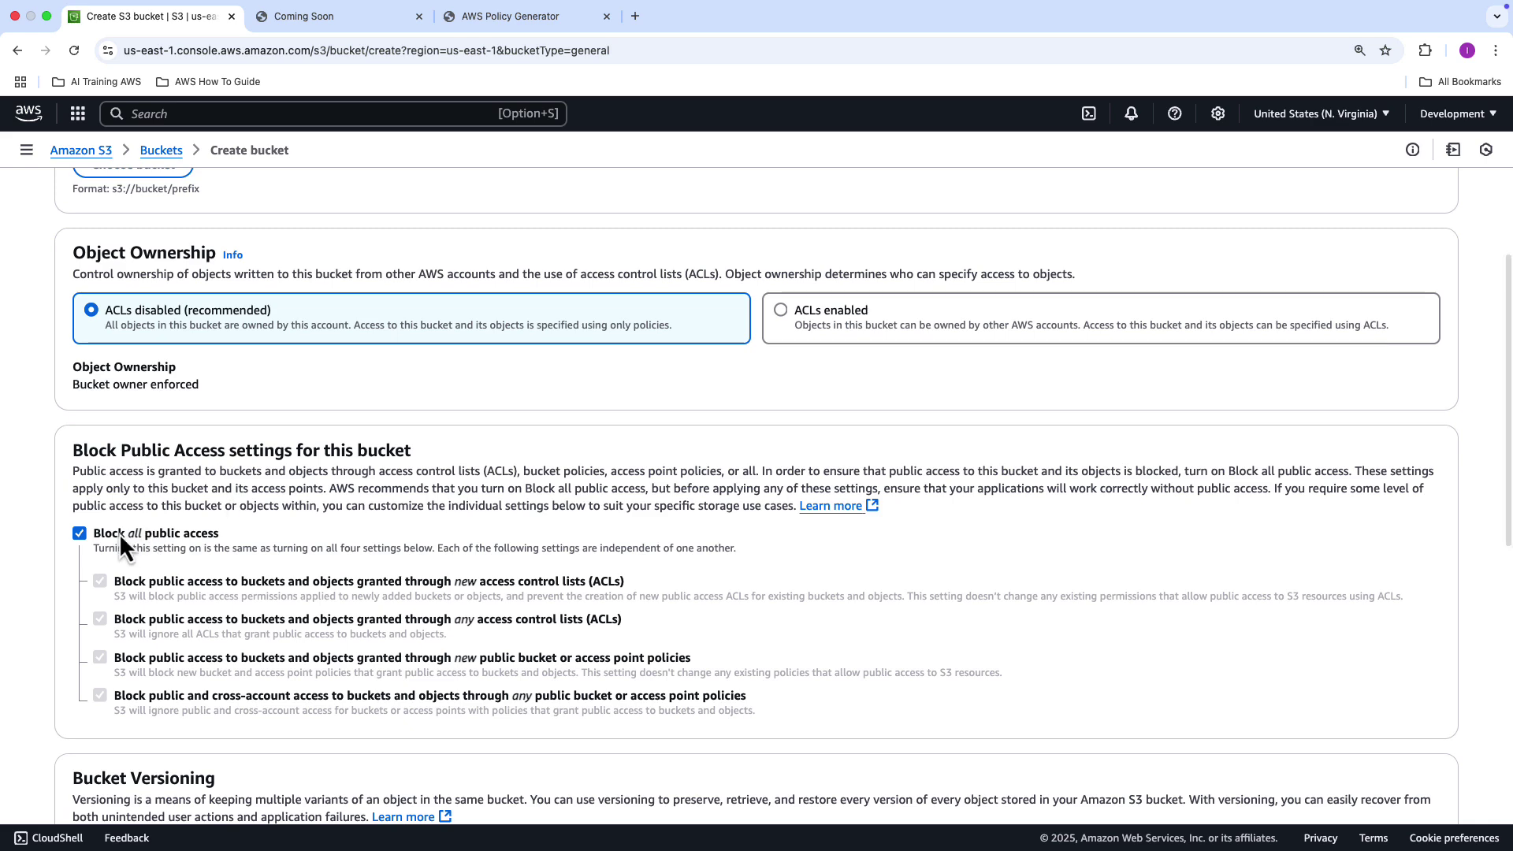
click(80, 534)
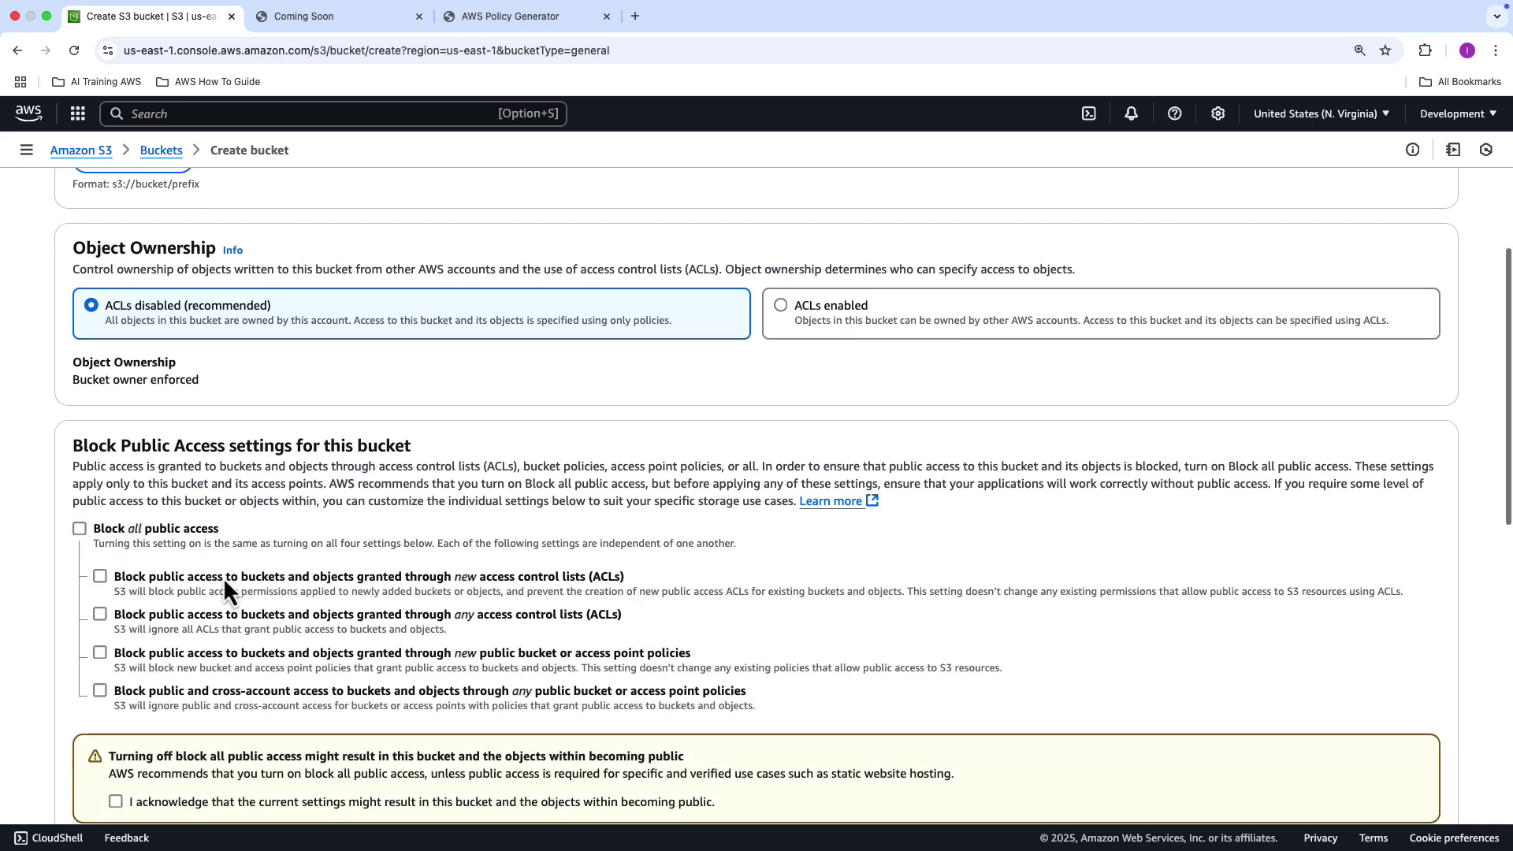
scroll(224, 577, down, 5)
click(116, 557)
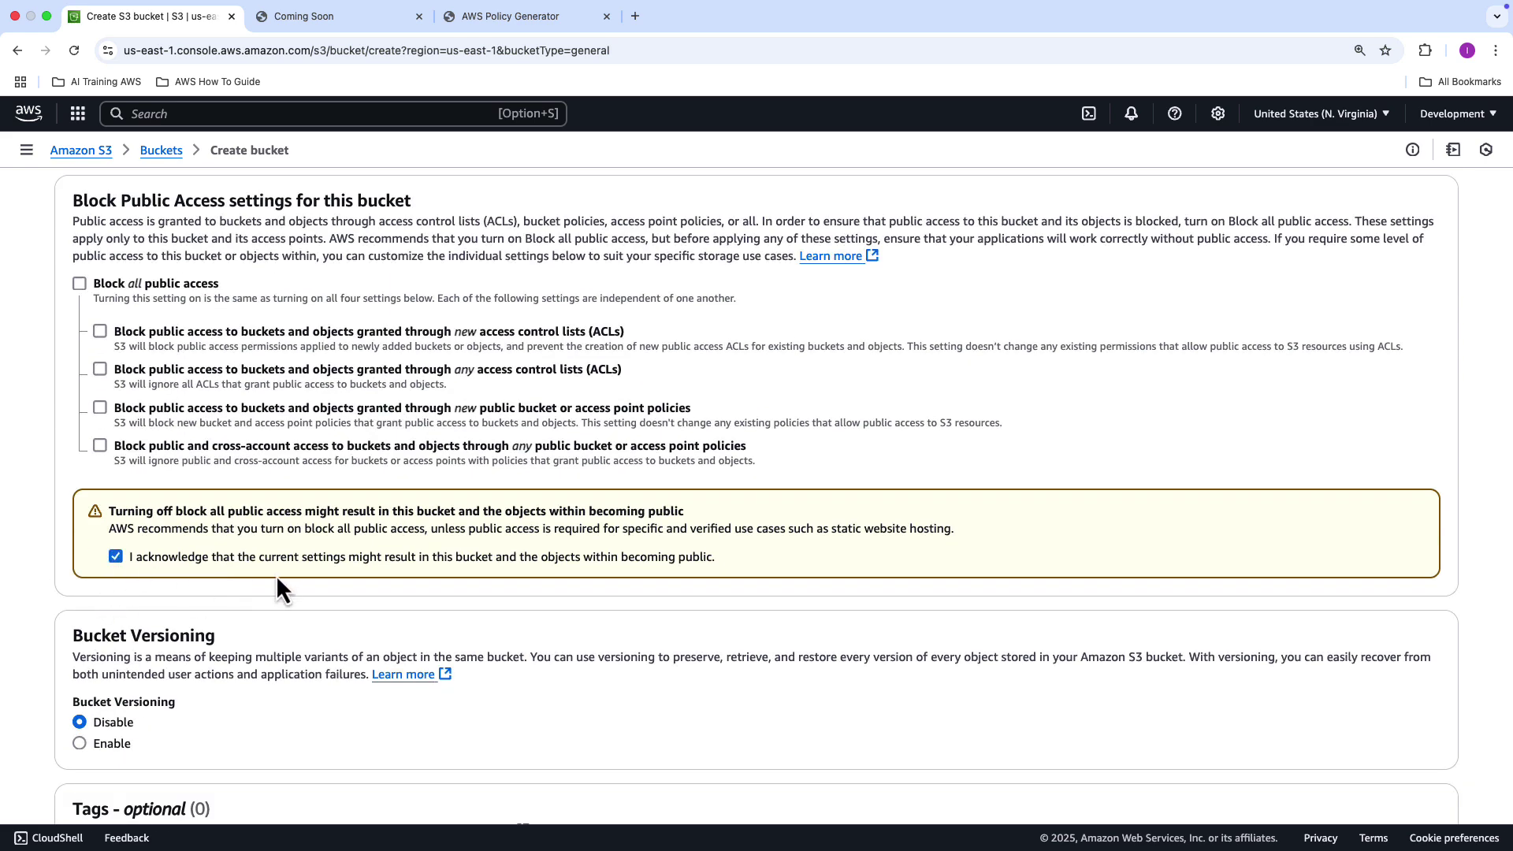
scroll(199, 584, down, 12)
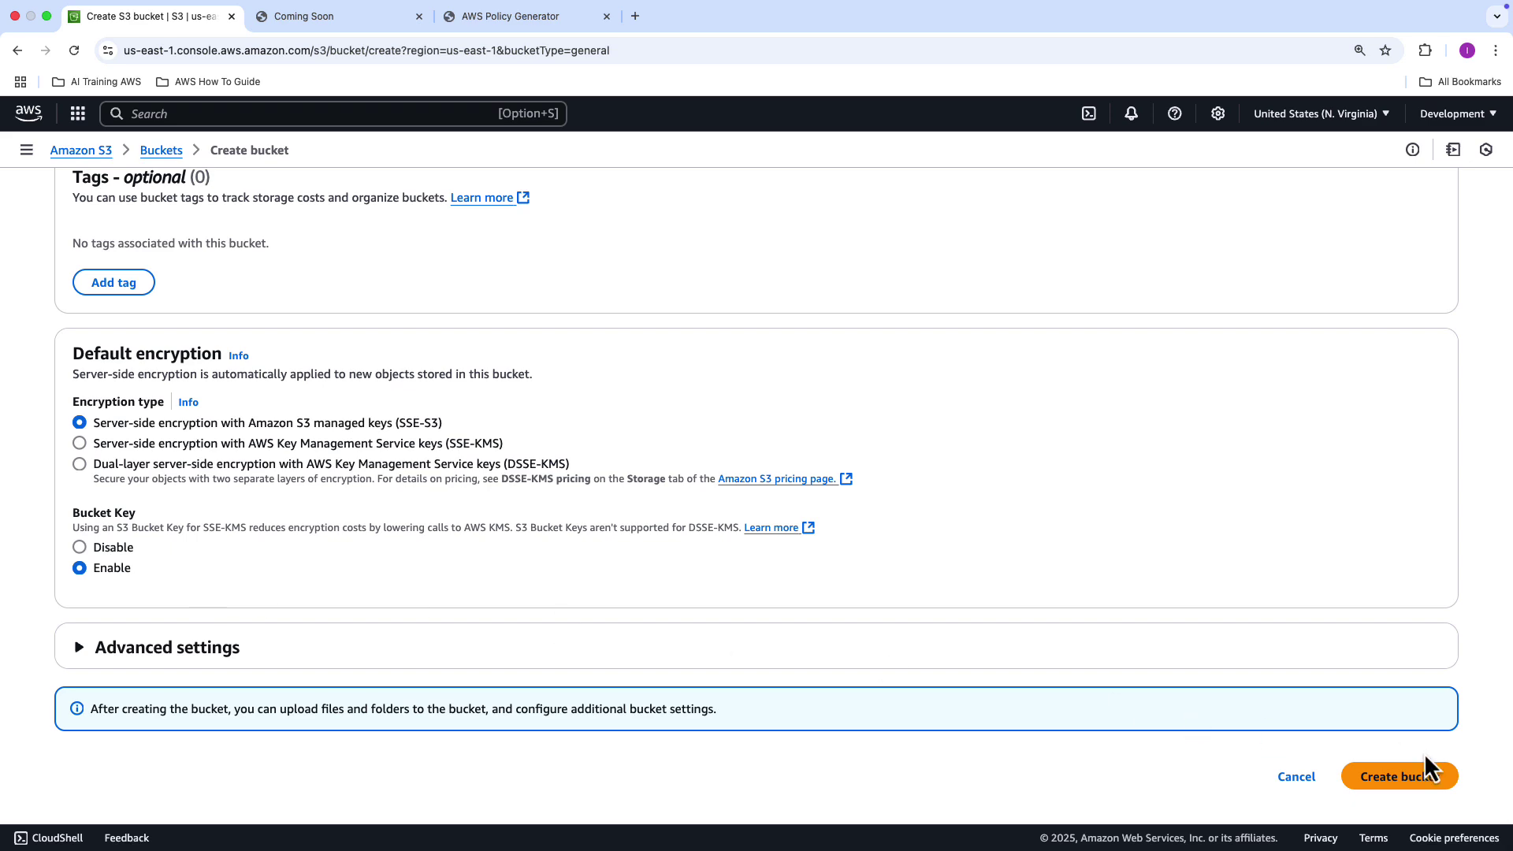
click(1413, 780)
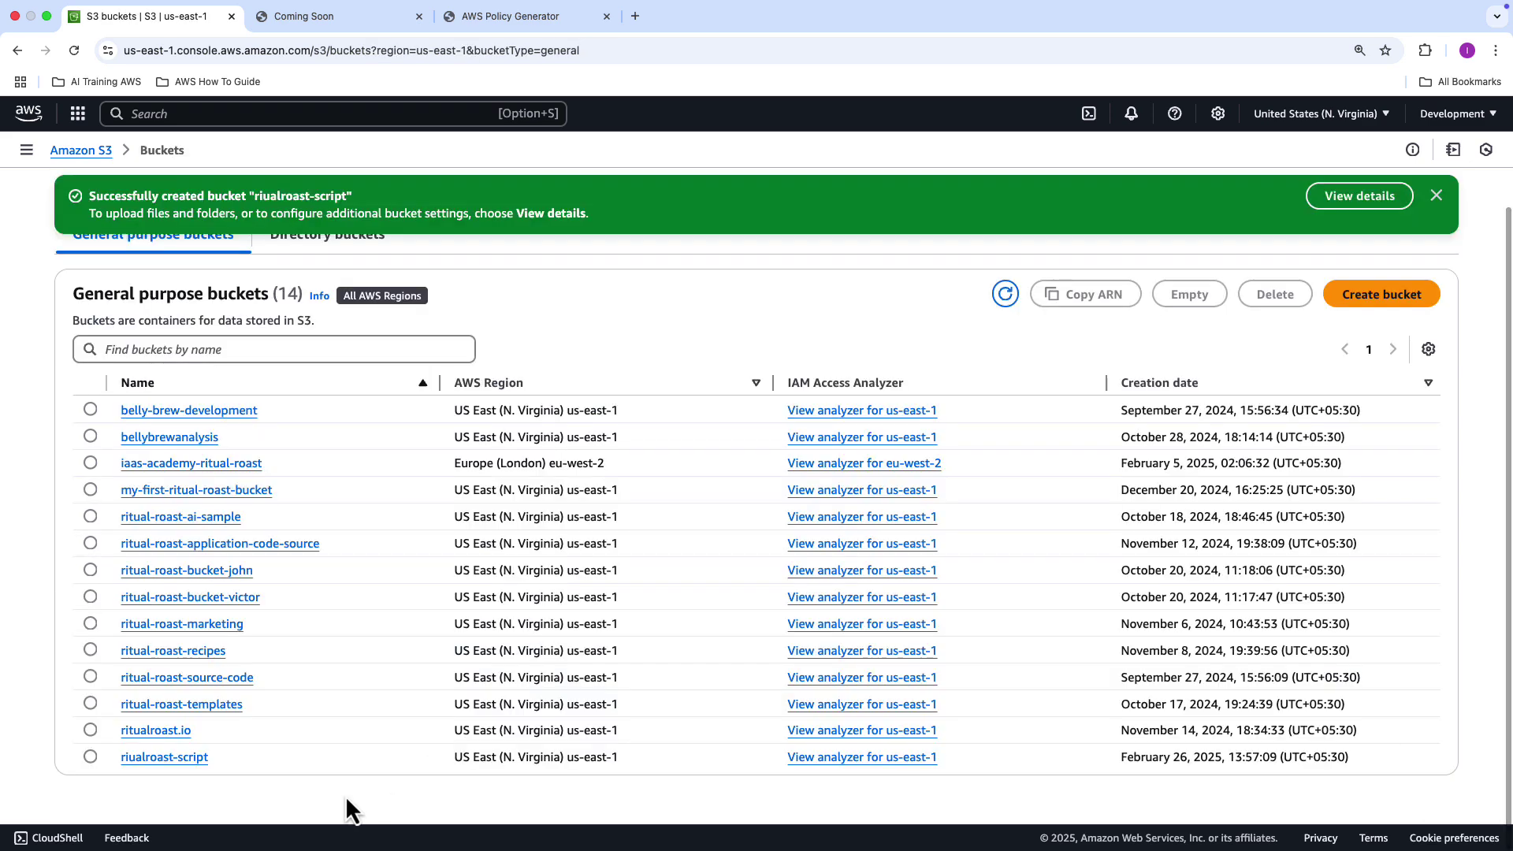
- Open the new riualroast-script bucket and take the browser window out of full screen
click(167, 758)
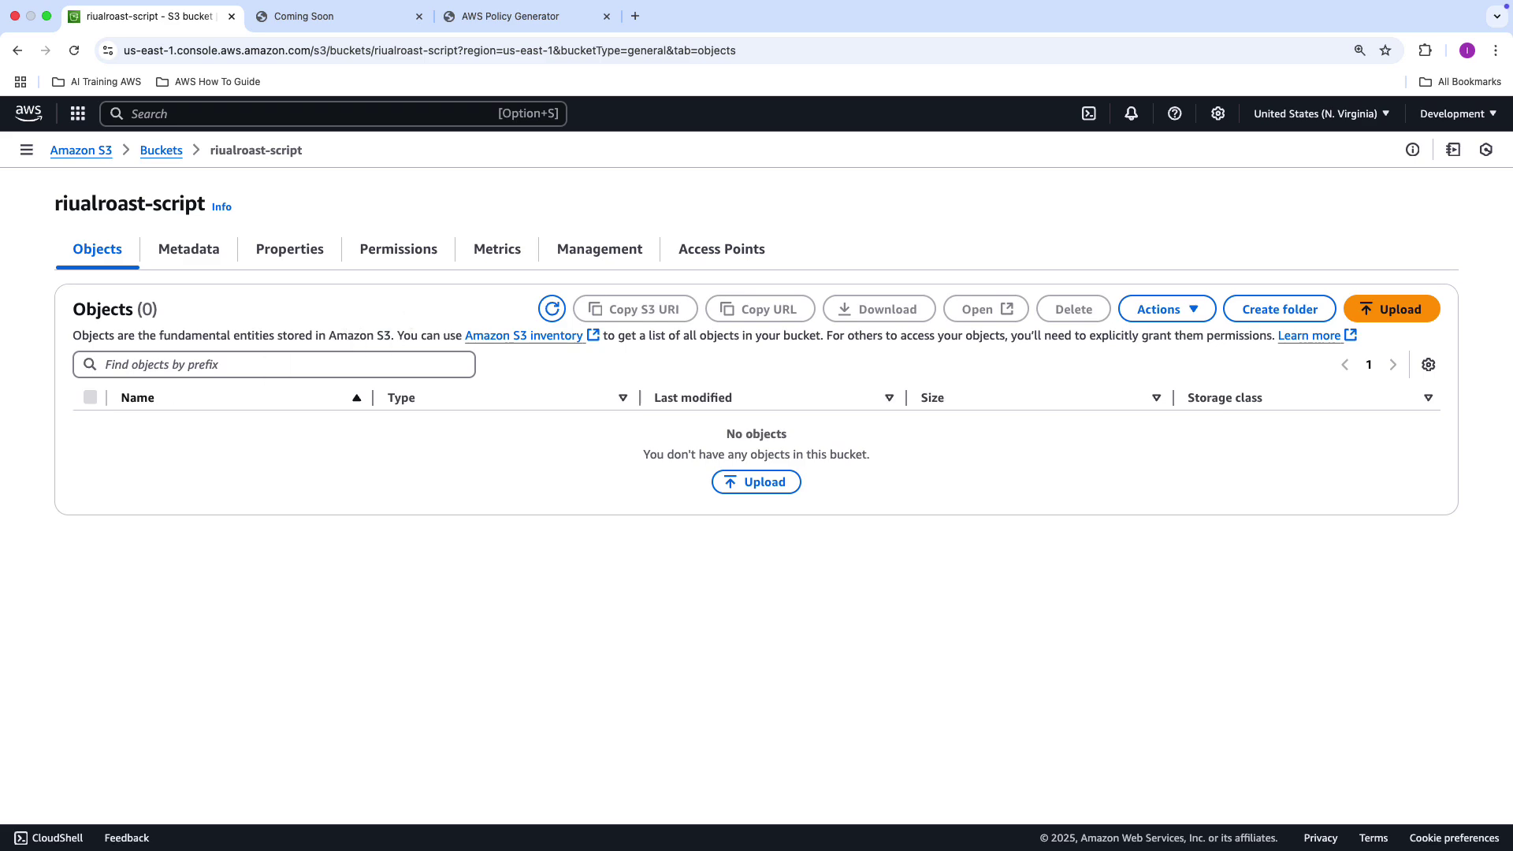
click(47, 16)
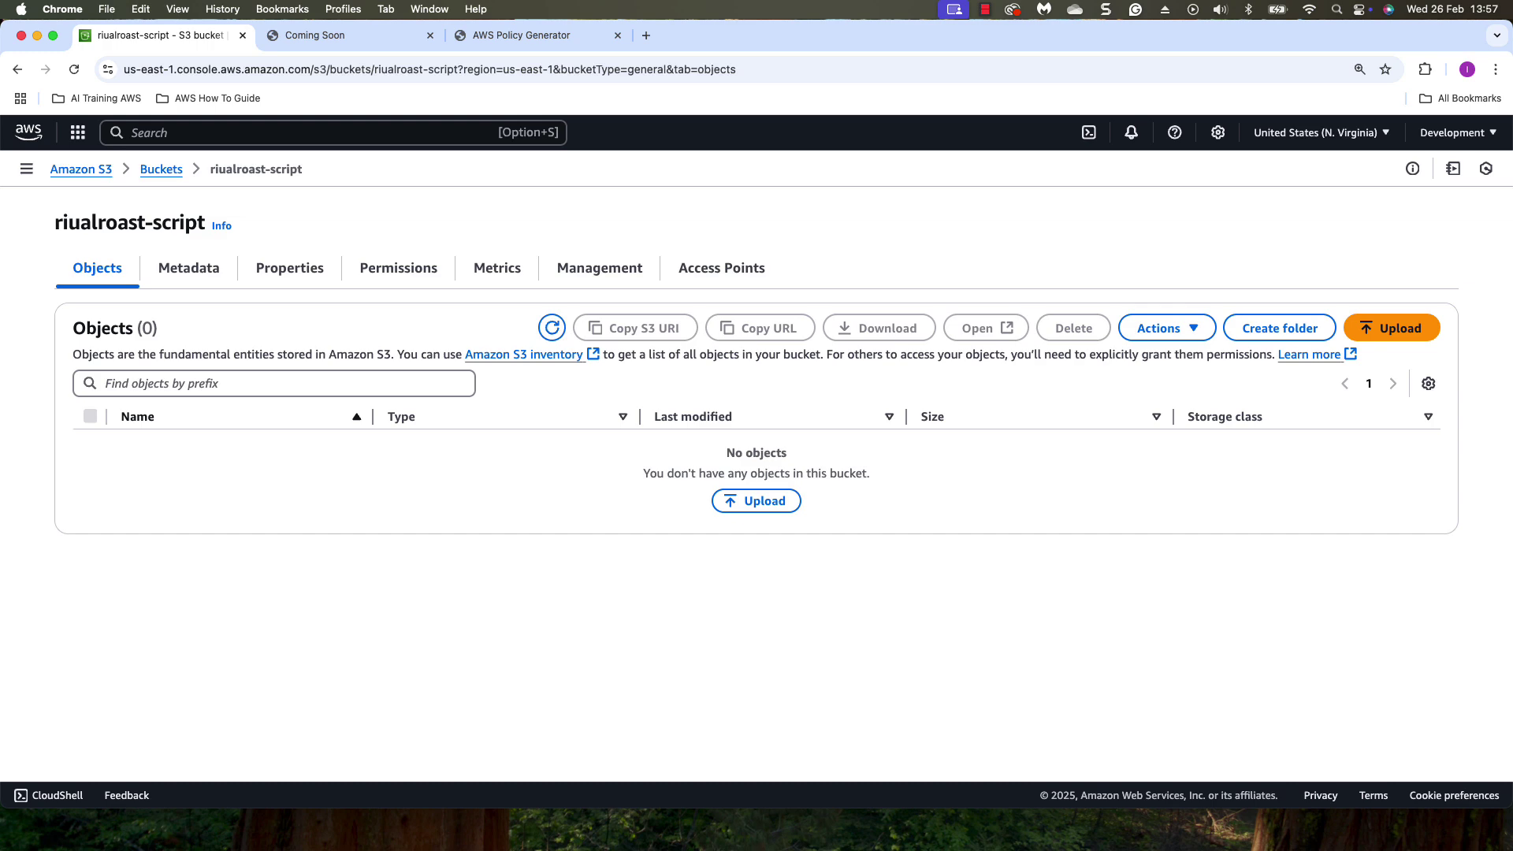
- Upload countdown.js from the javascriptbucket folder in Finder to the riualroast-script bucket and close the upload status
key(super+Tab)
click(694, 391)
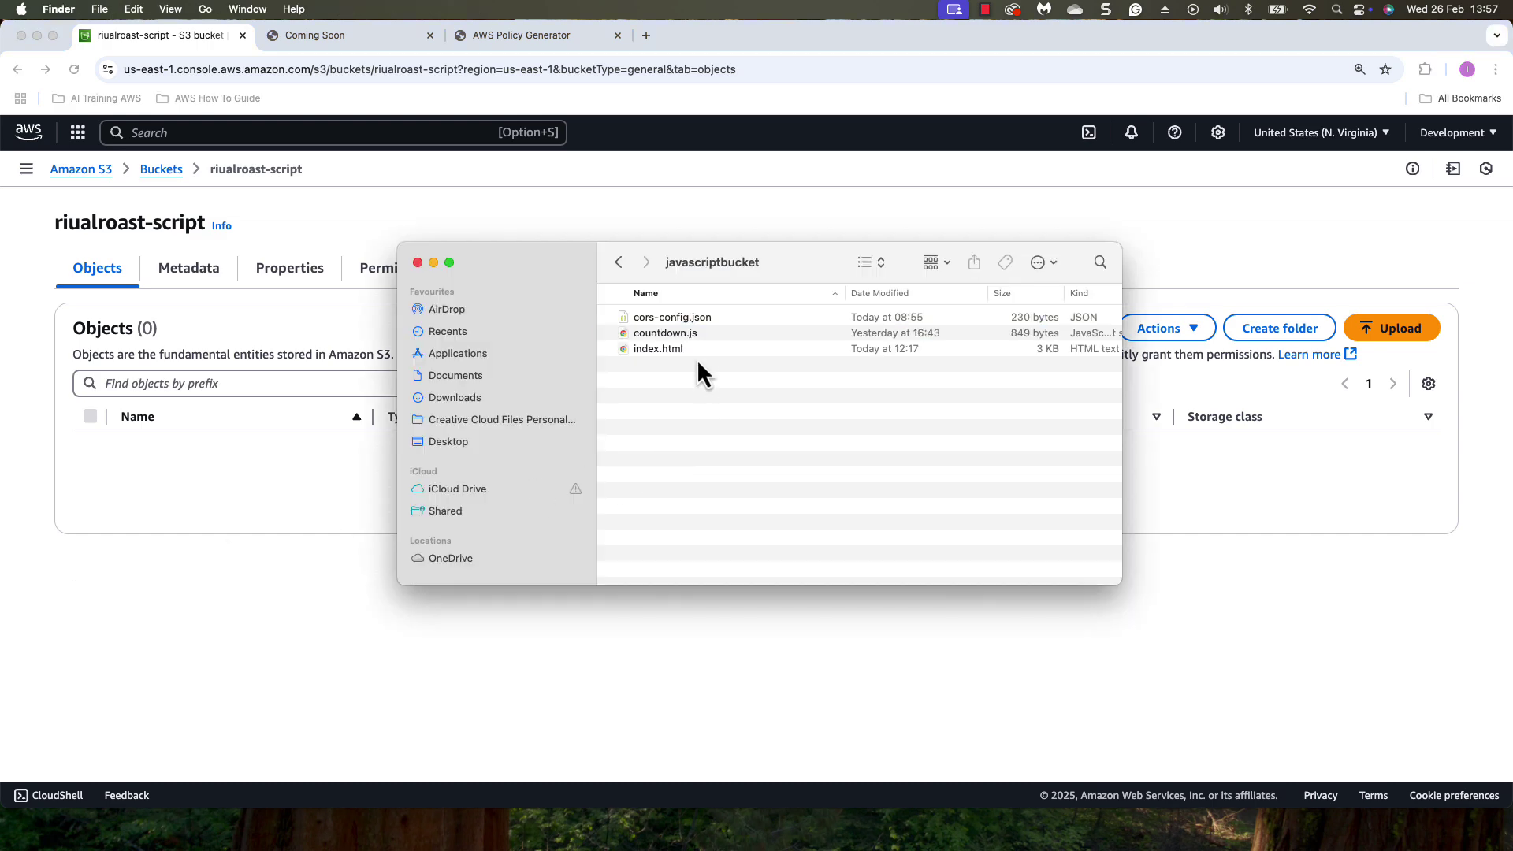
click(698, 336)
drag(700, 337, 305, 517)
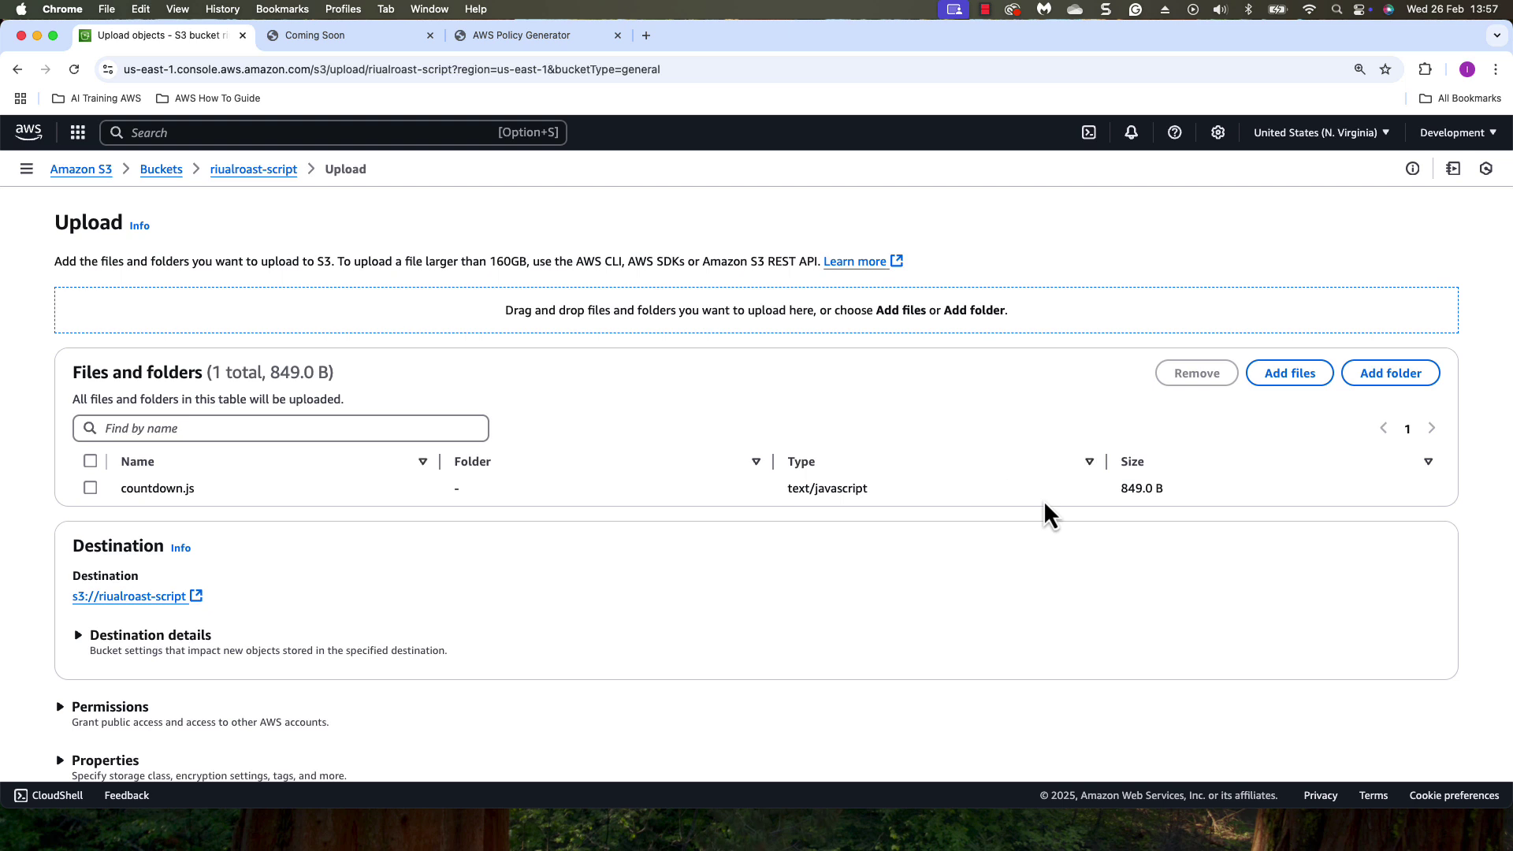
scroll(1044, 505, down, 2)
click(1436, 742)
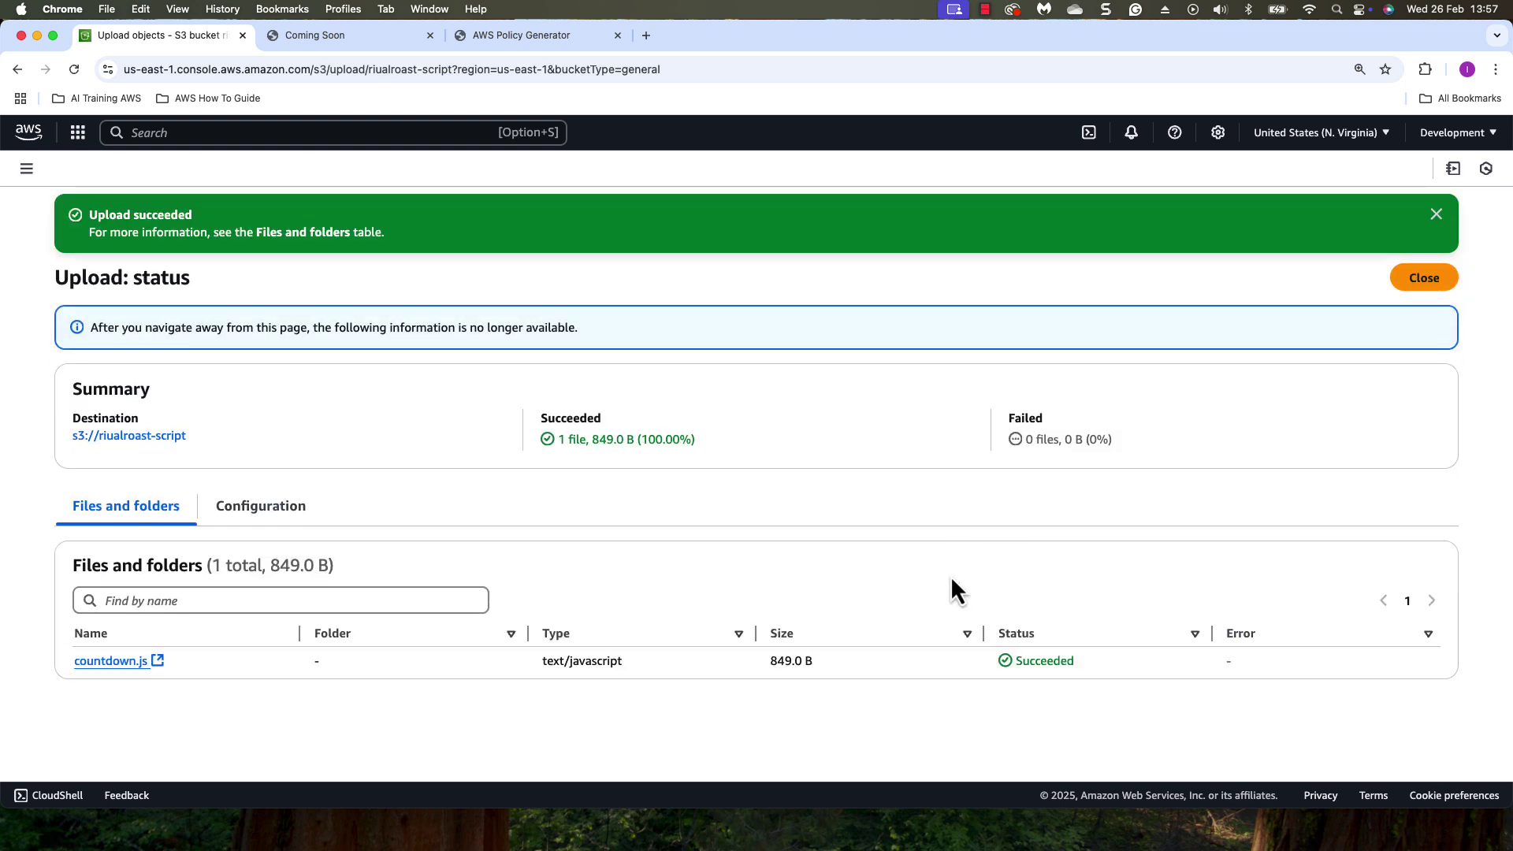
click(1400, 286)
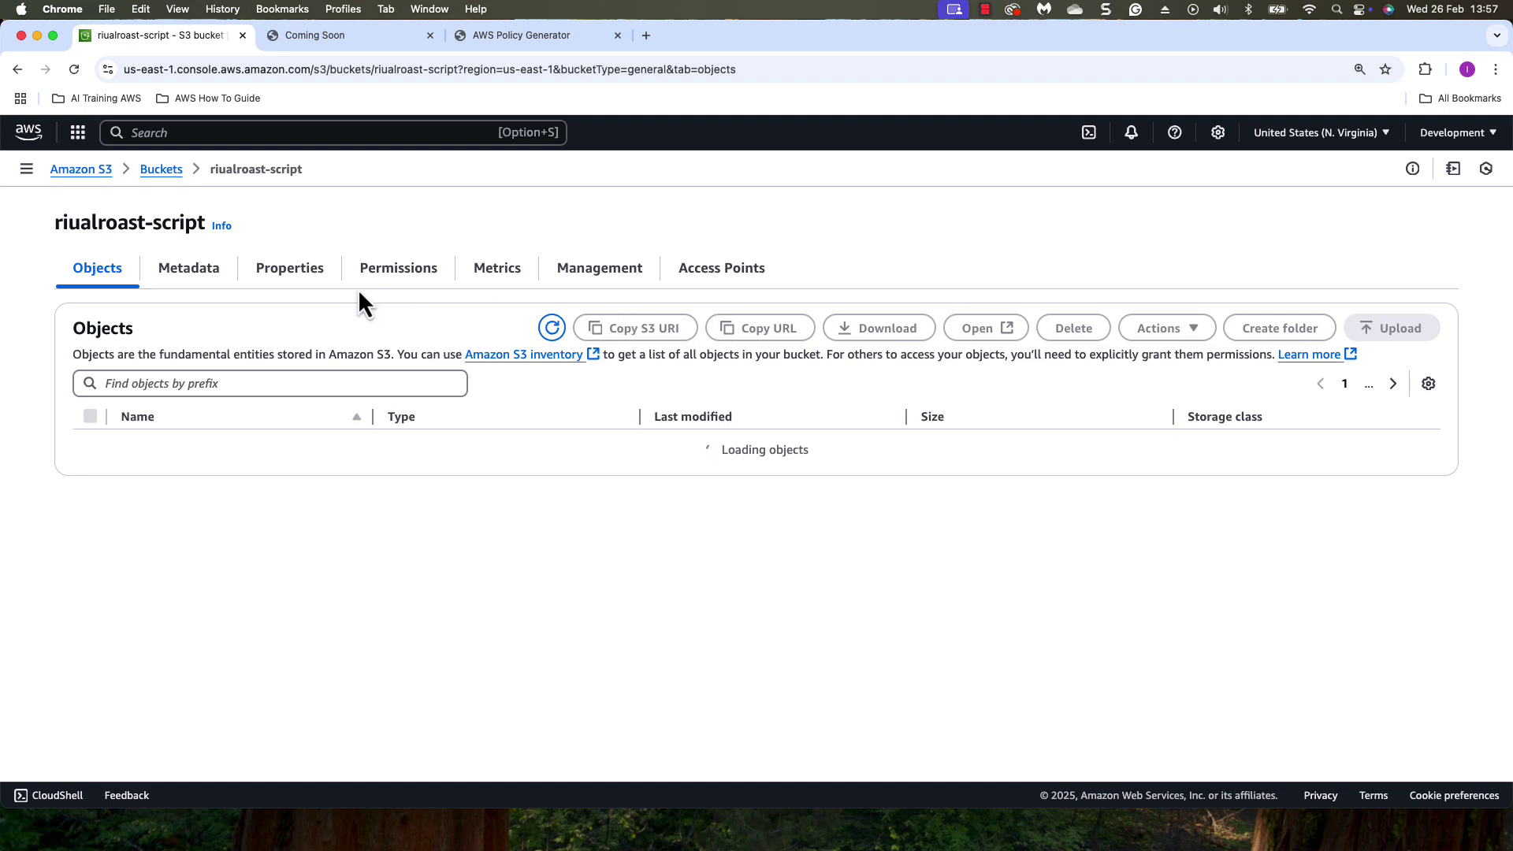
- Check the bucket's policy permissions and copy the whole generated policy JSON from the AWS Policy Generator page
click(390, 282)
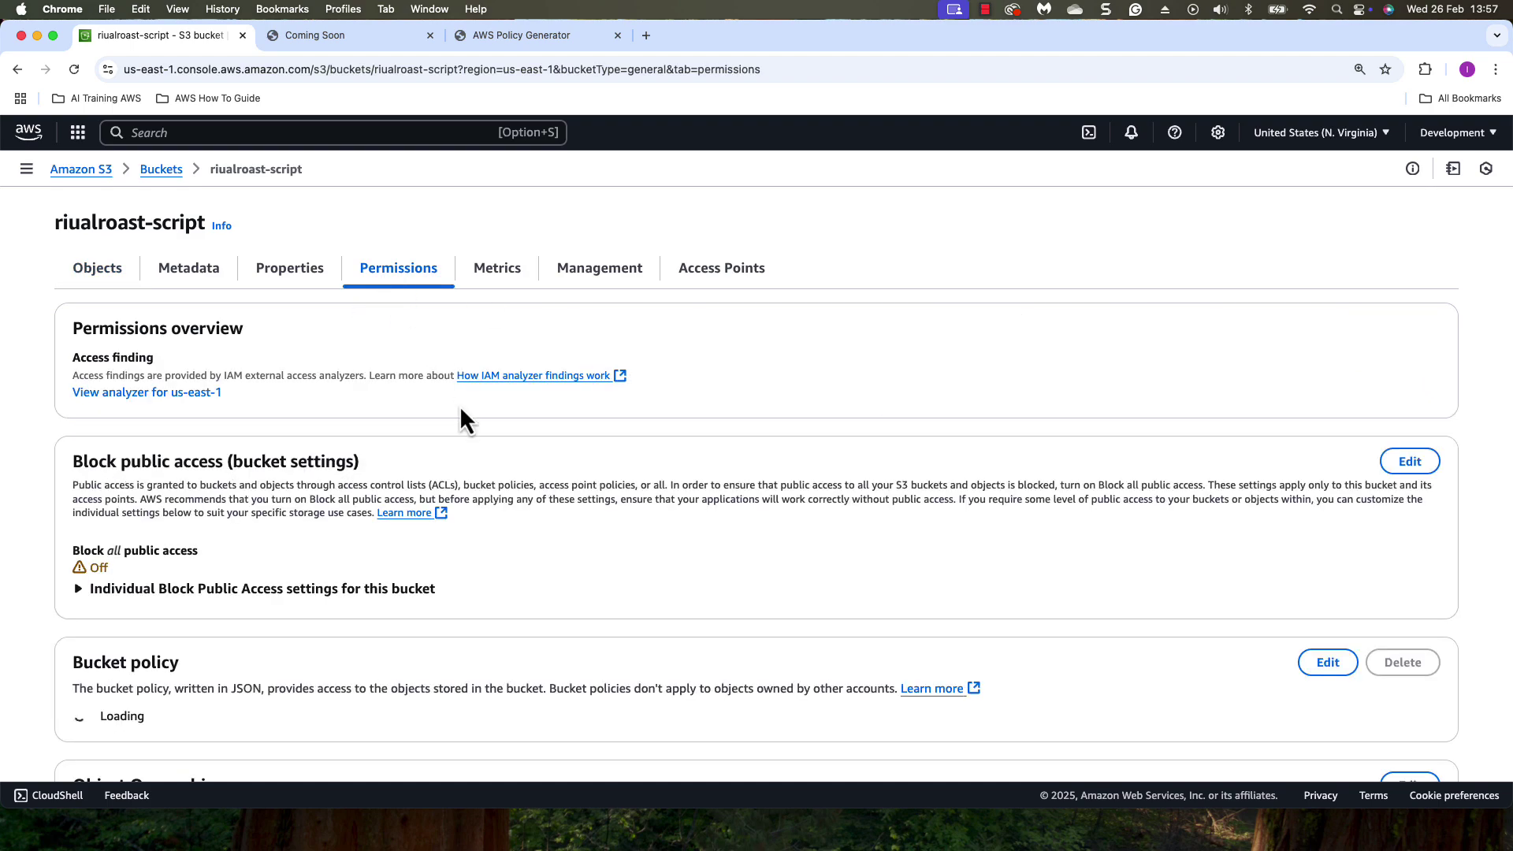
scroll(460, 409, down, 10)
scroll(460, 410, up, 5)
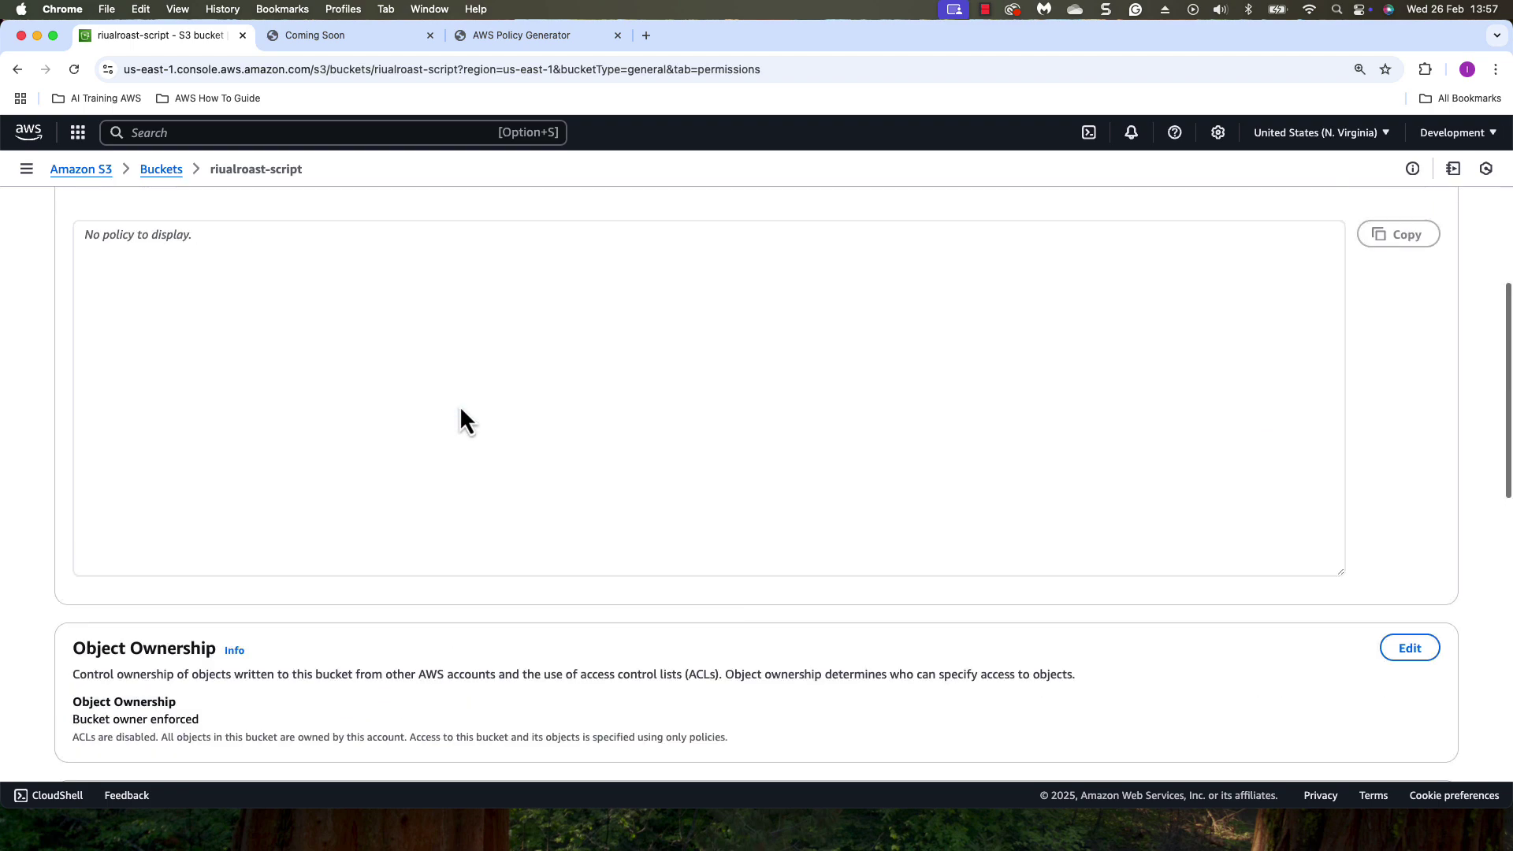
scroll(460, 405, up, 5)
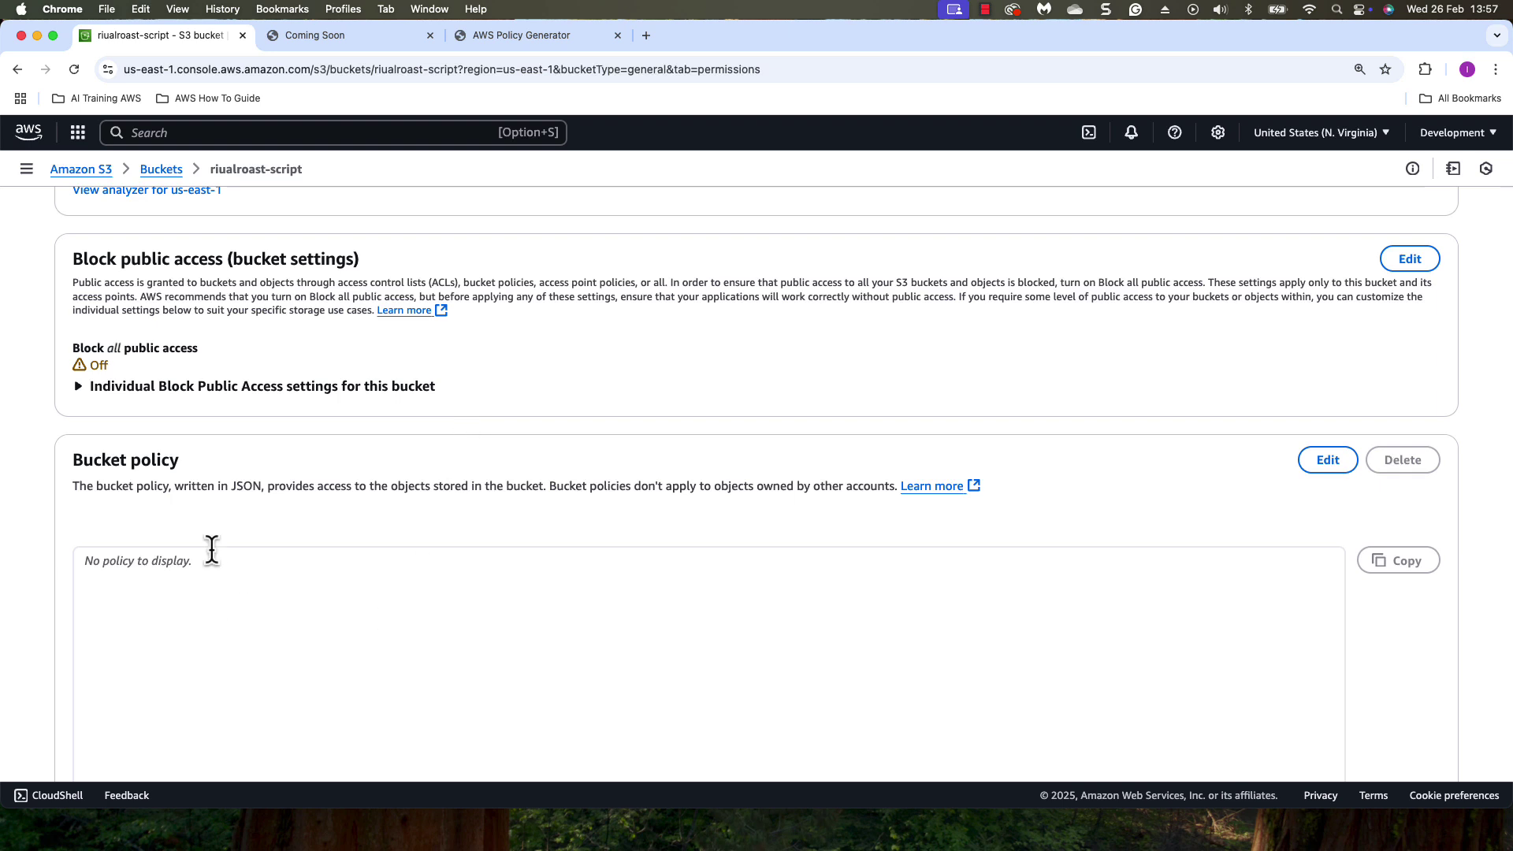
click(550, 46)
drag(489, 543, 429, 374)
key(super+c)
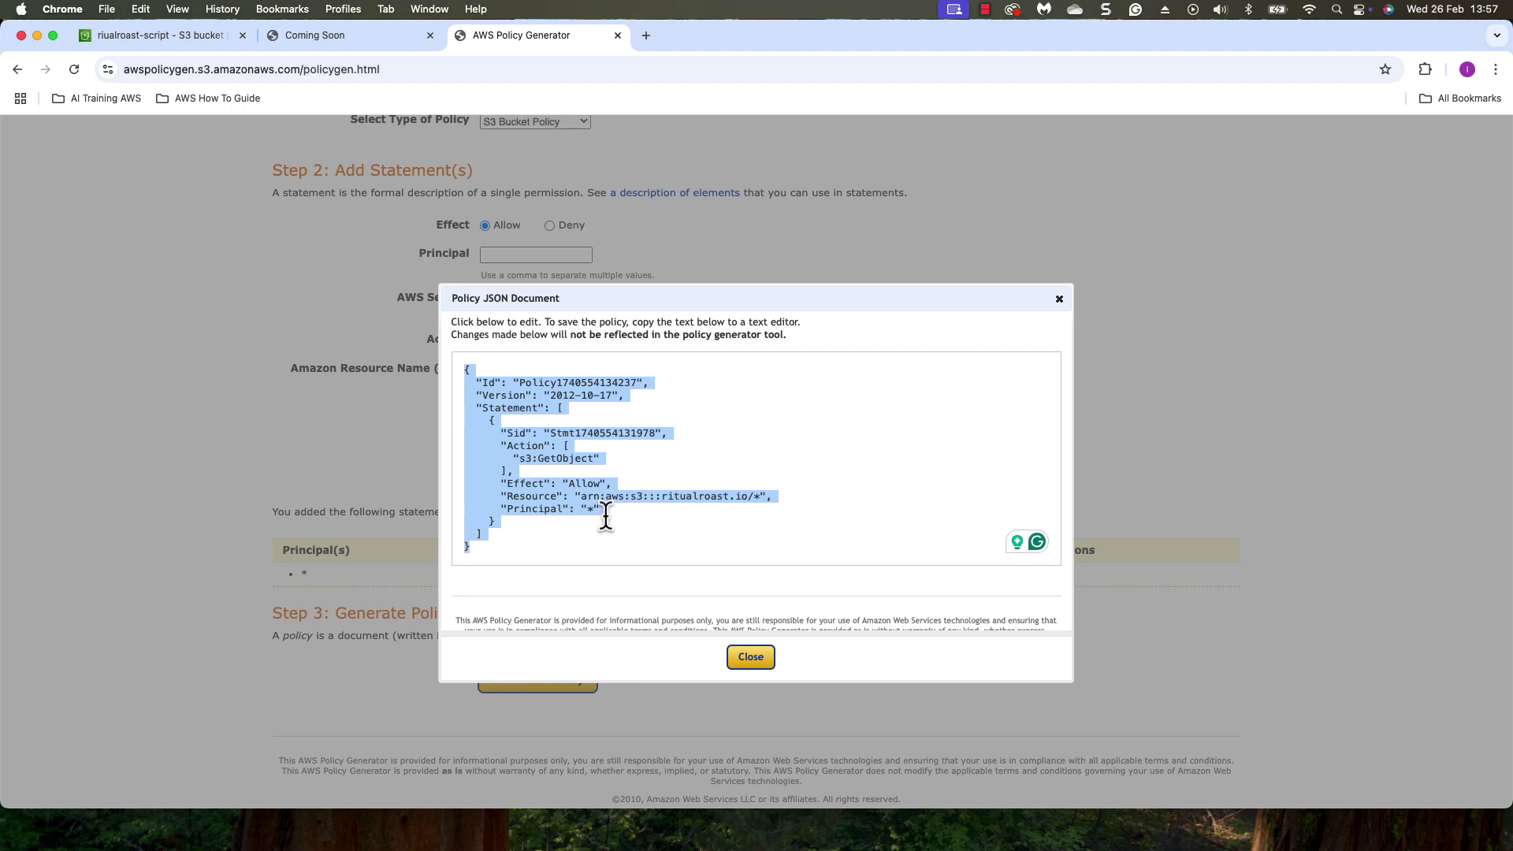
- Edit the riualroast-script bucket policy and paste the copied policy JSON into it
click(155, 30)
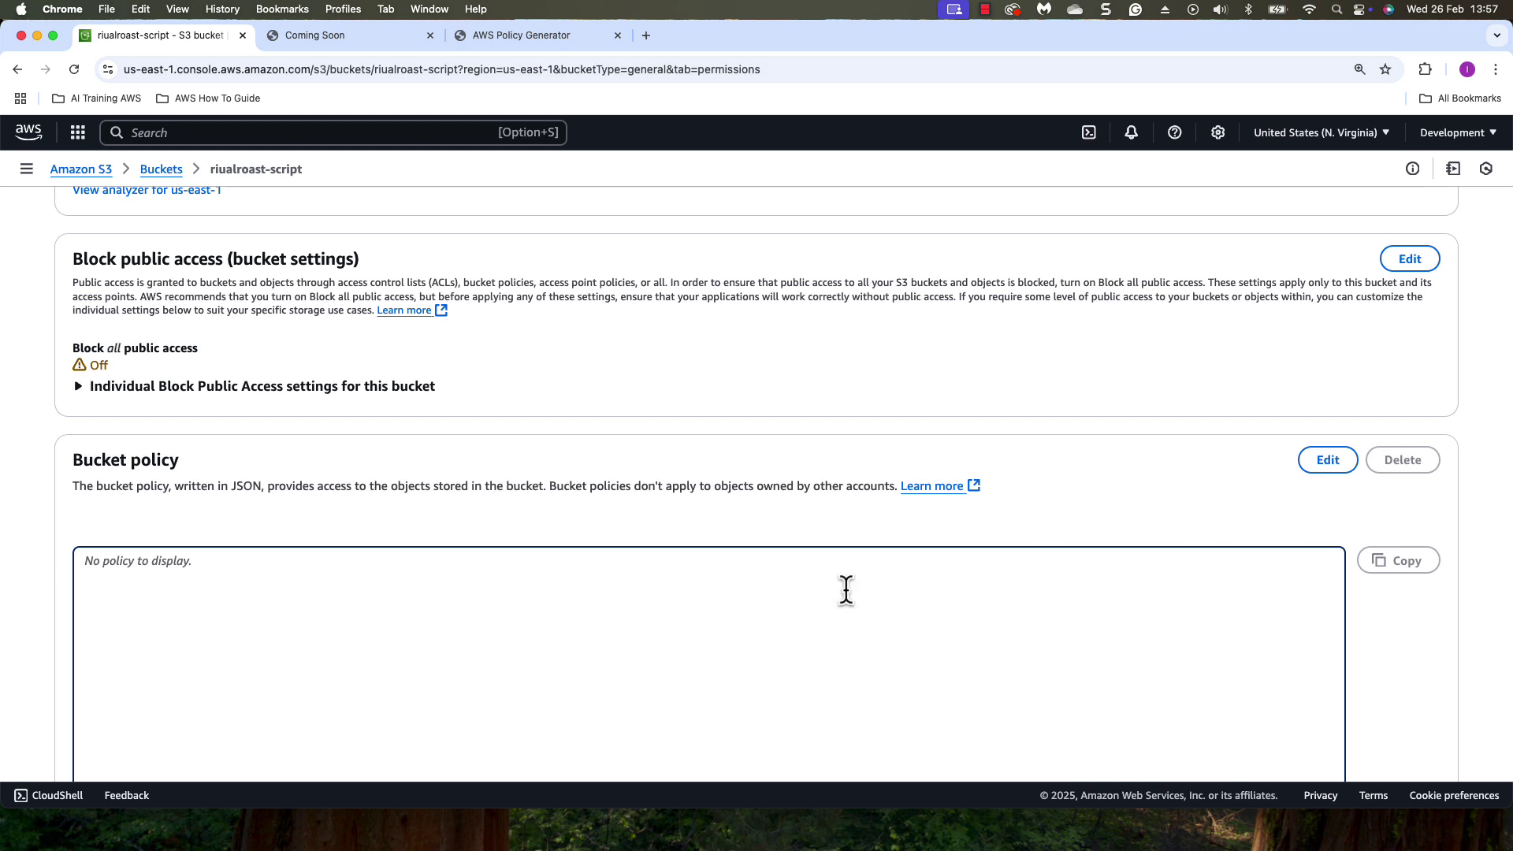
scroll(876, 545, down, 1)
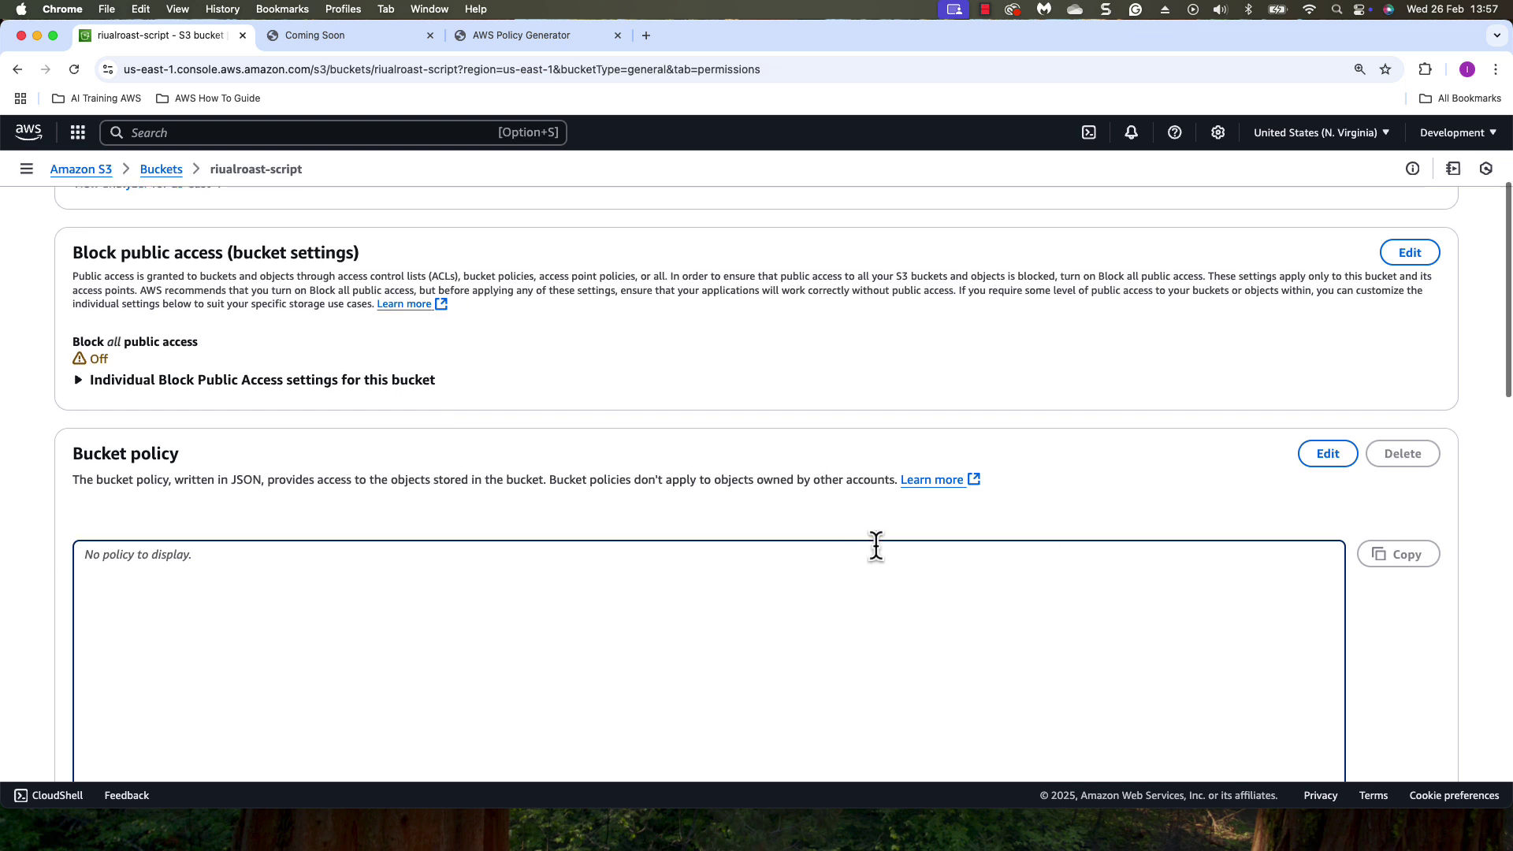
click(1308, 459)
key(super+v)
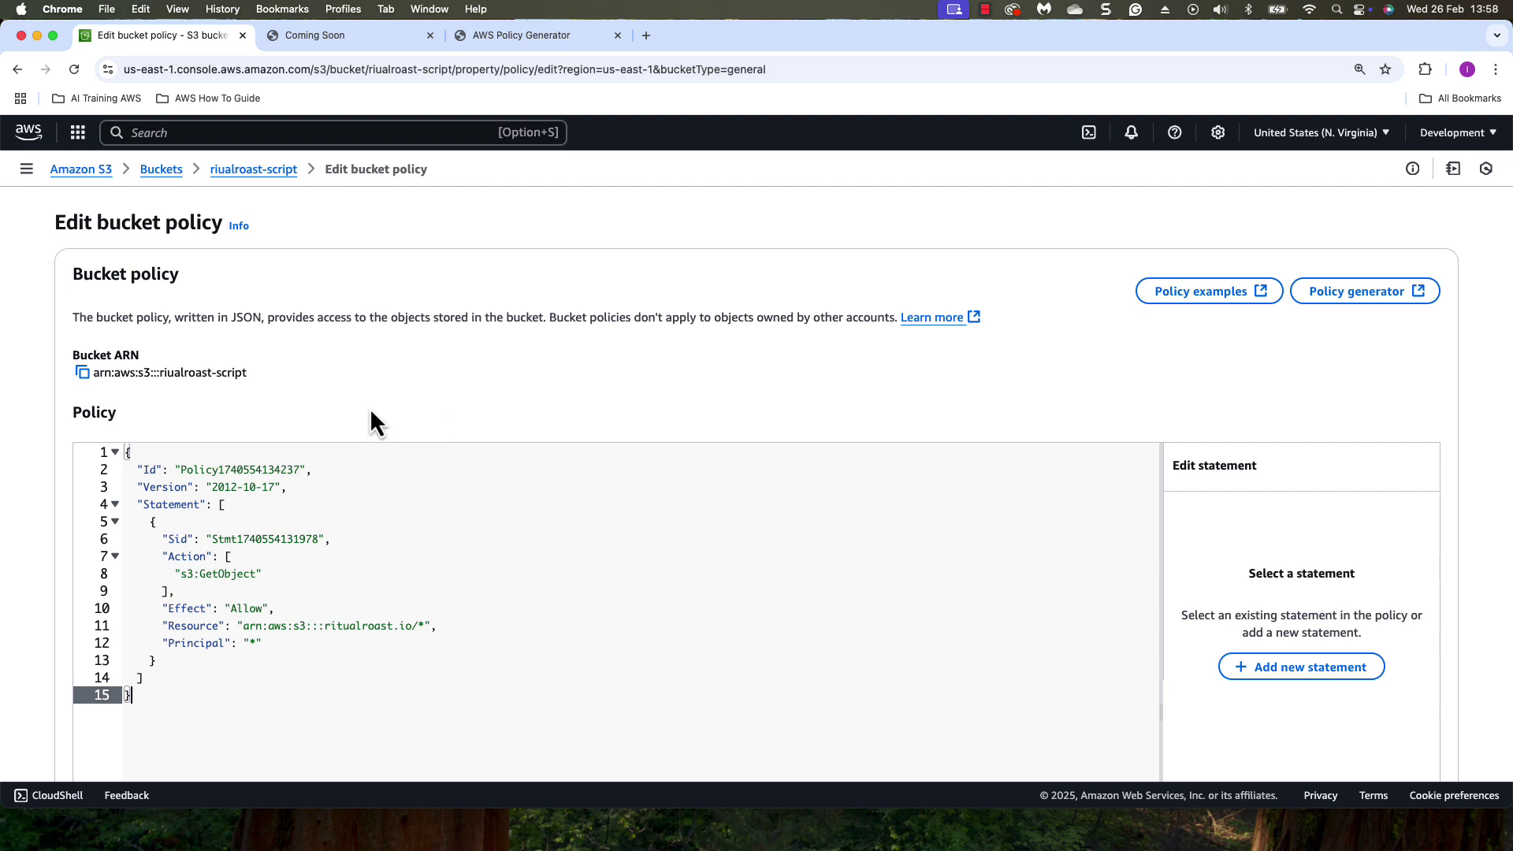
- Replace the resource ARN in the policy with arn:aws:s3:::riualroast-script, keeping the /* suffix, and save the changes
click(82, 373)
drag(411, 626, 246, 626)
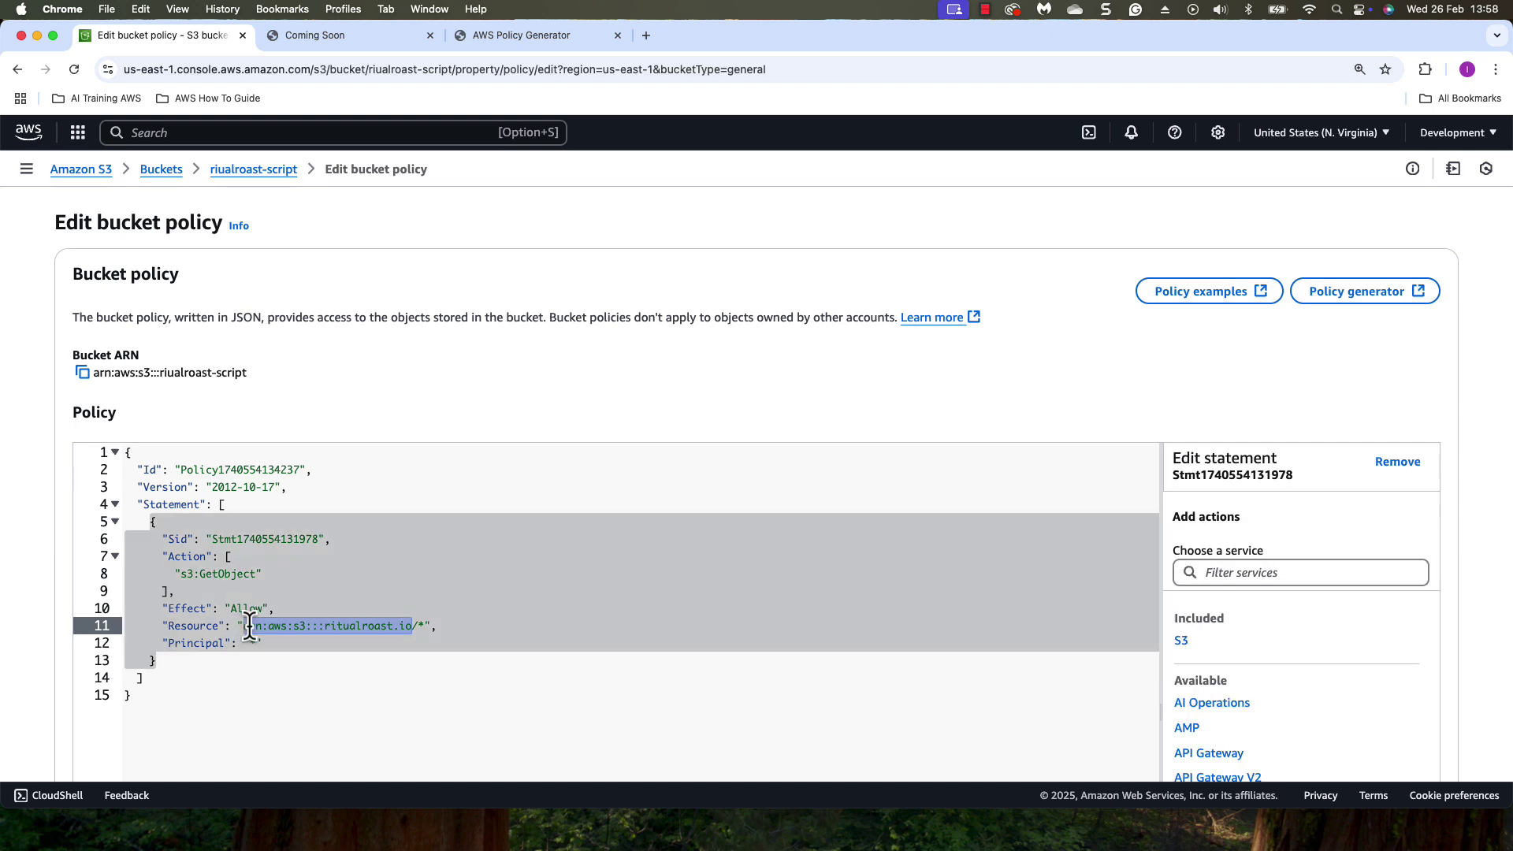
key(super+v)
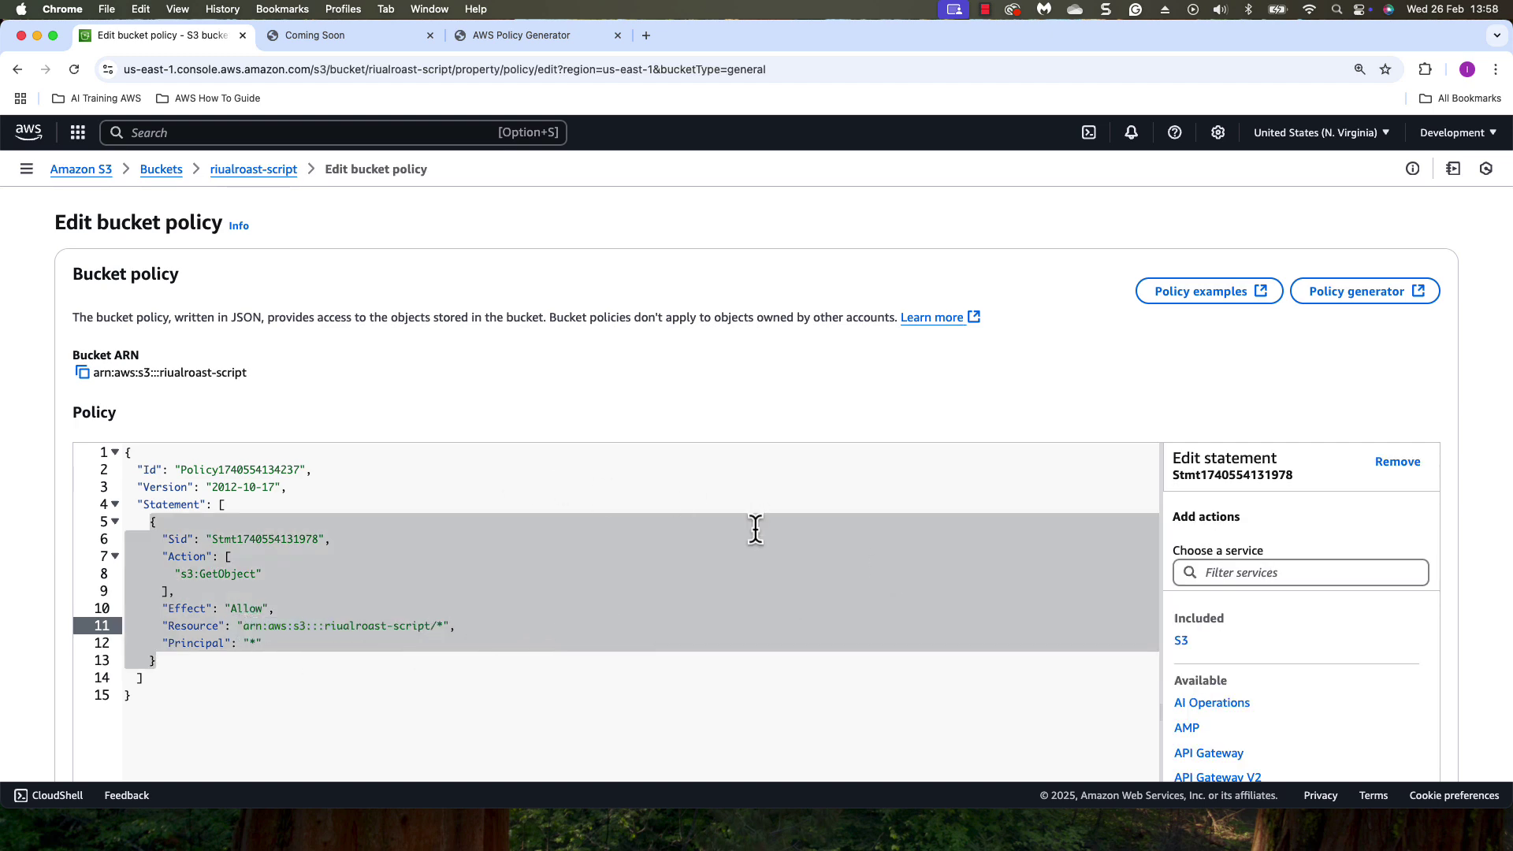
scroll(756, 528, down, 5)
click(1367, 733)
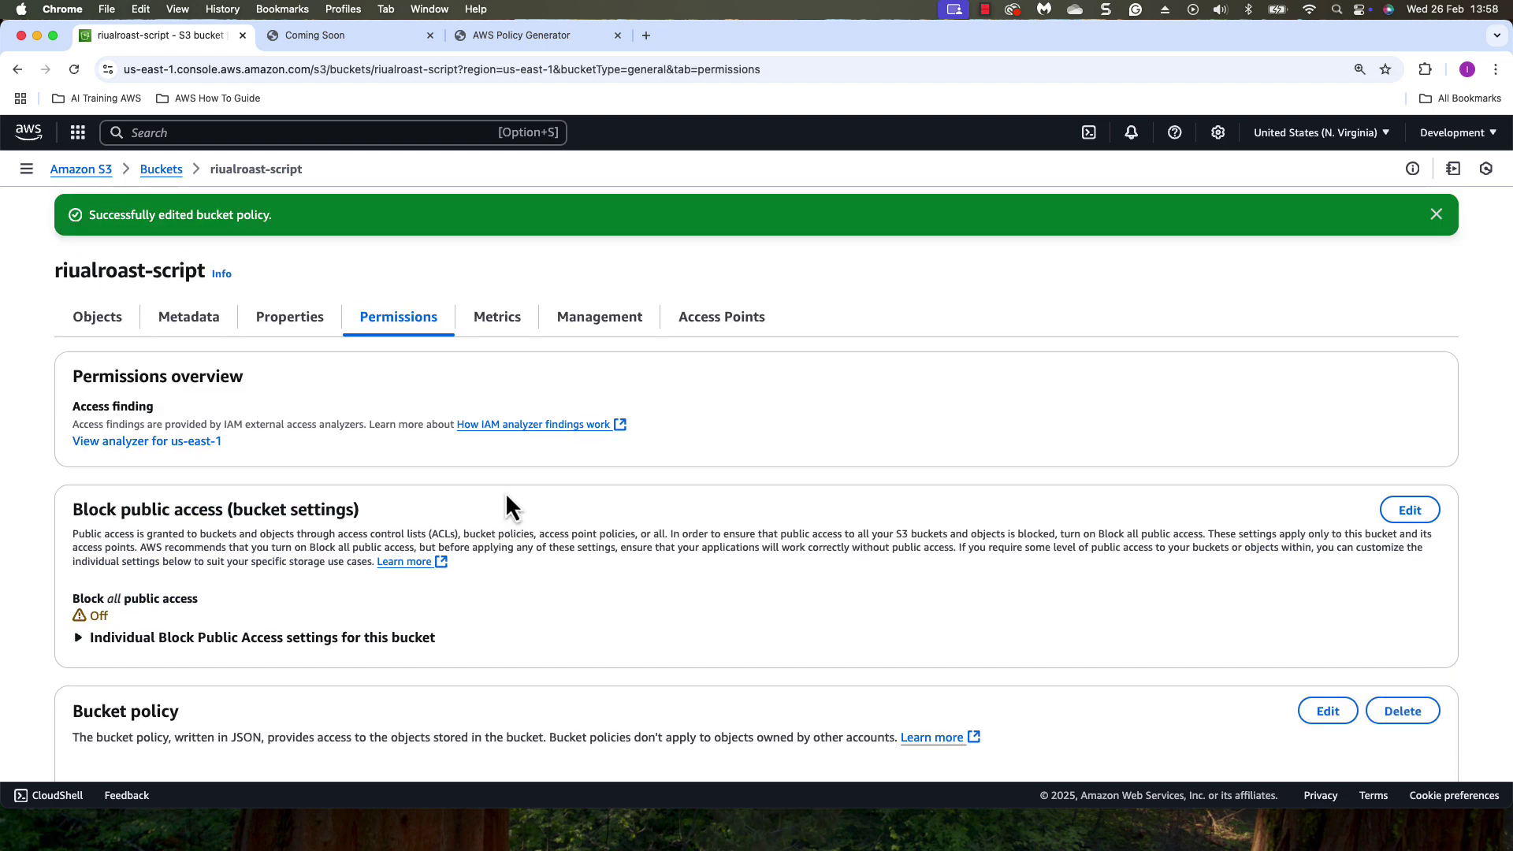
- Enable static website hosting on the riualroast-script bucket with index.html as the index document and save
click(304, 317)
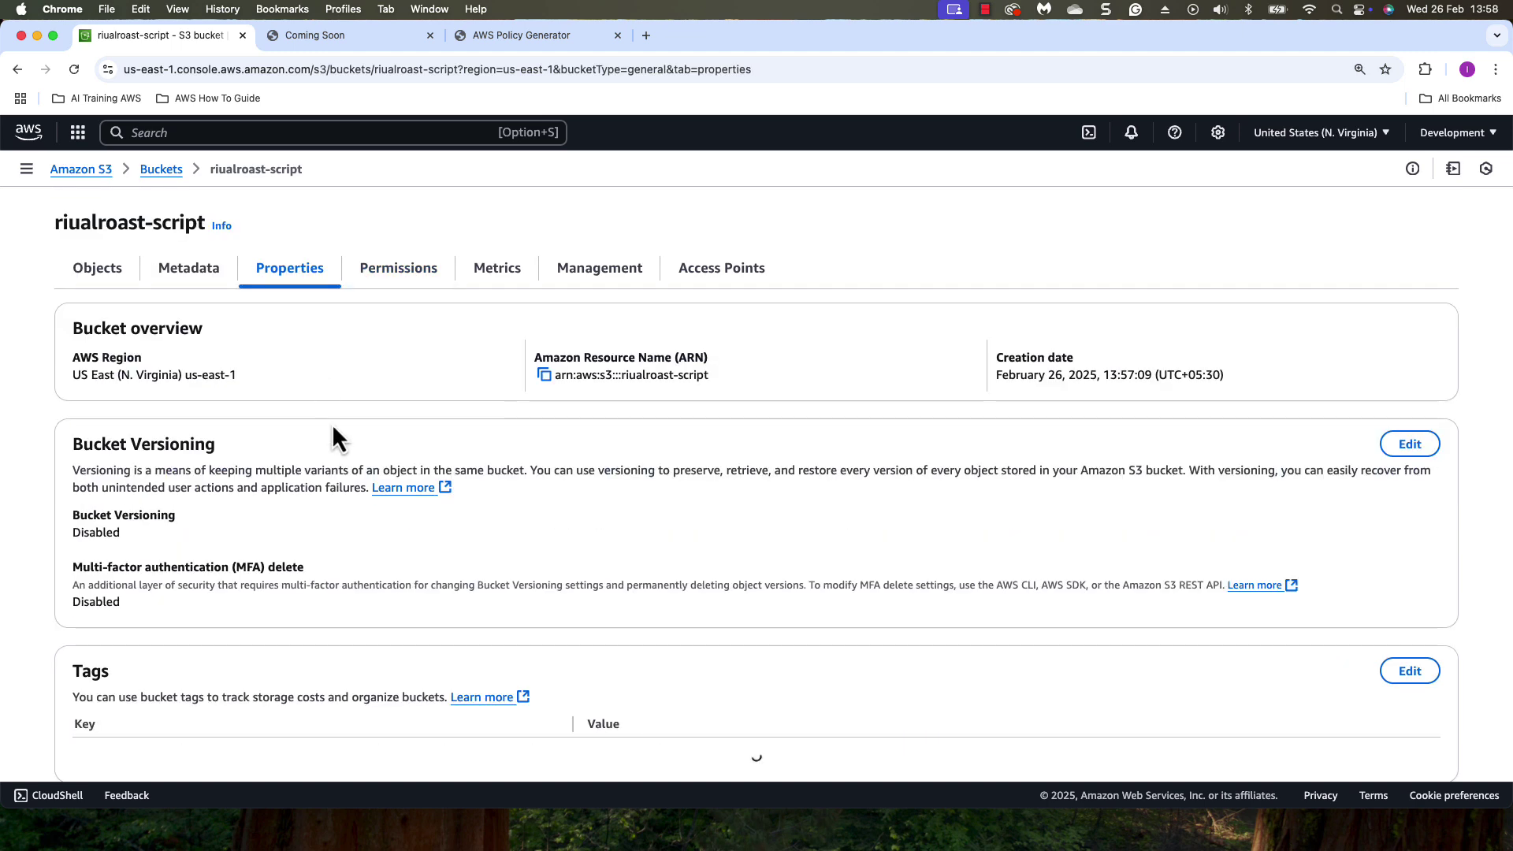
scroll(334, 430, down, 10)
scroll(504, 642, down, 3)
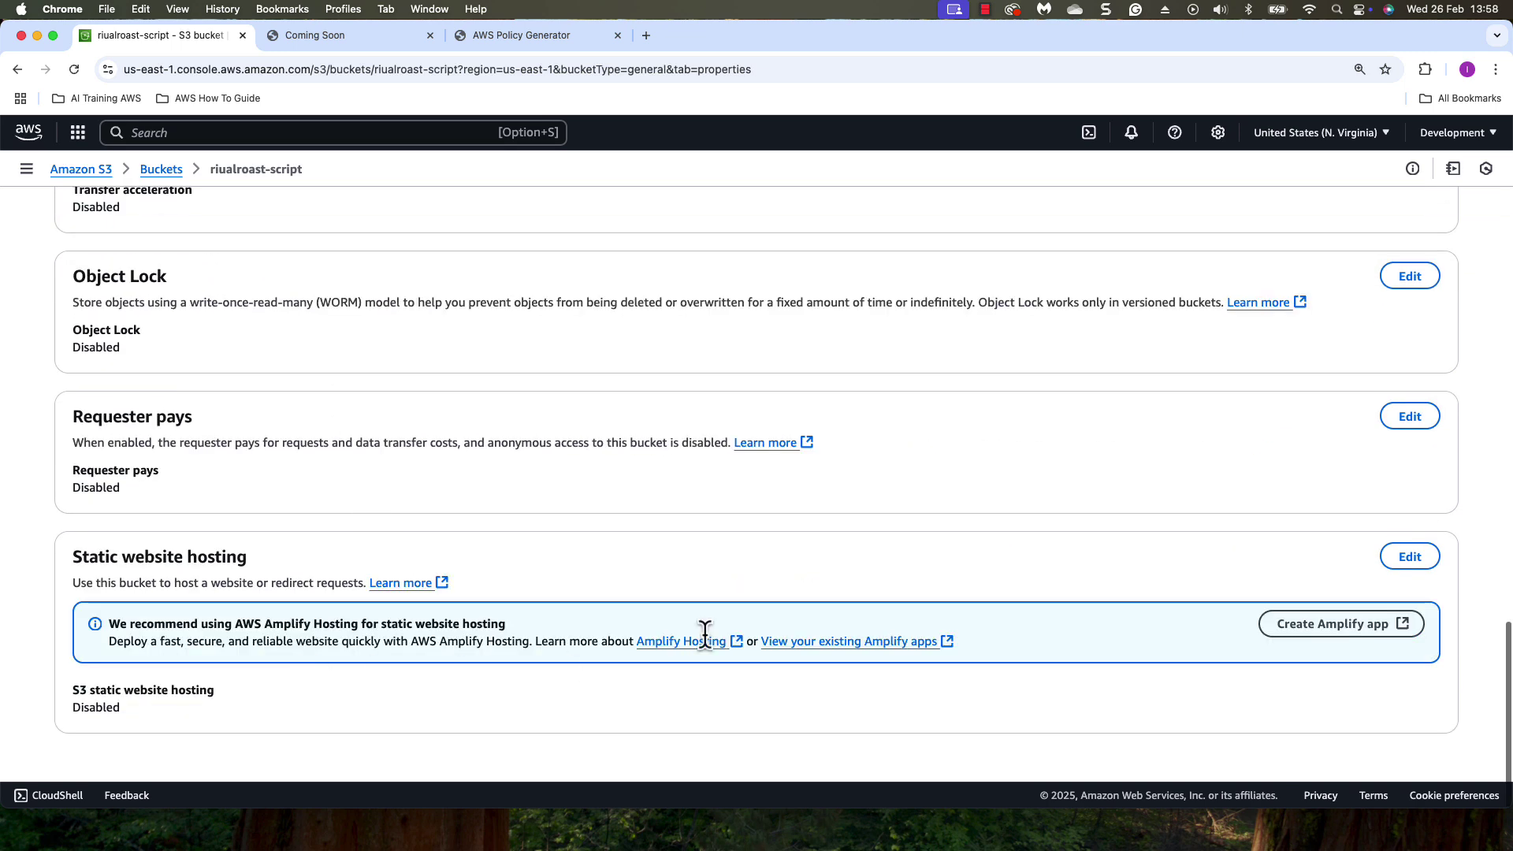
click(1412, 556)
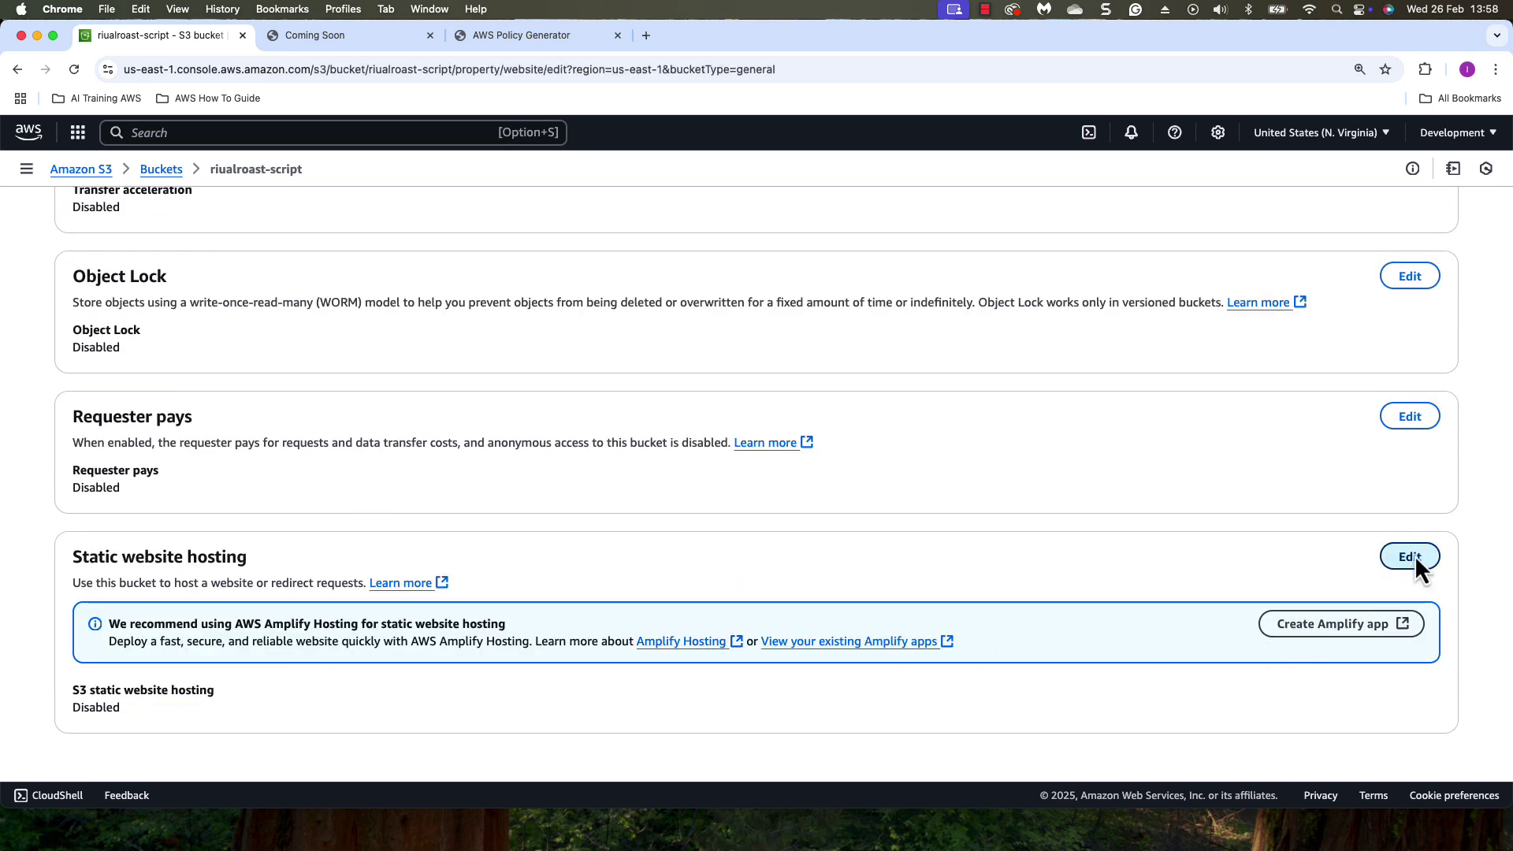
click(119, 367)
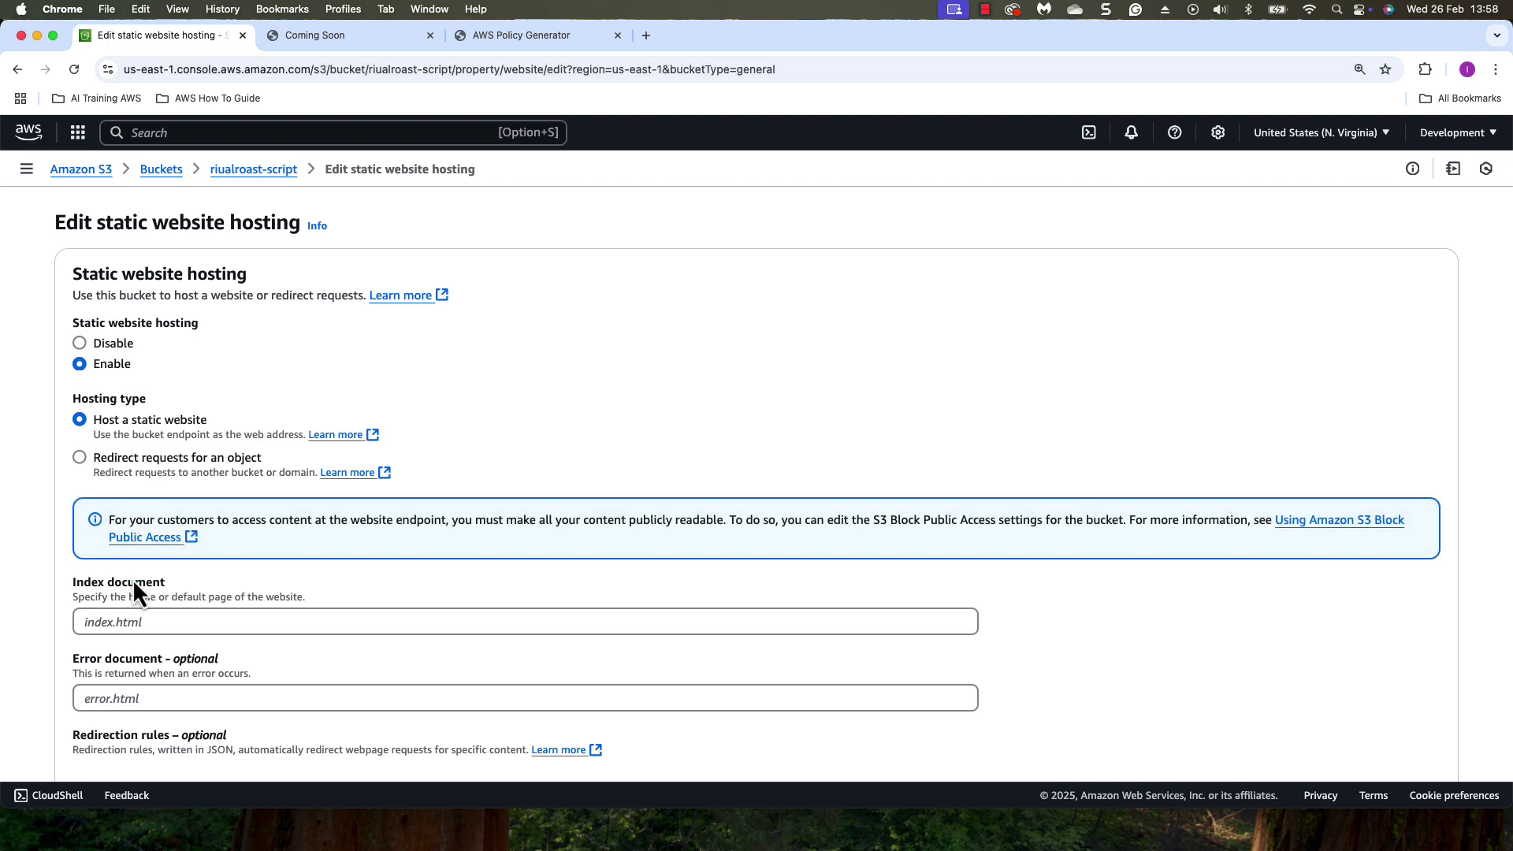
click(132, 623)
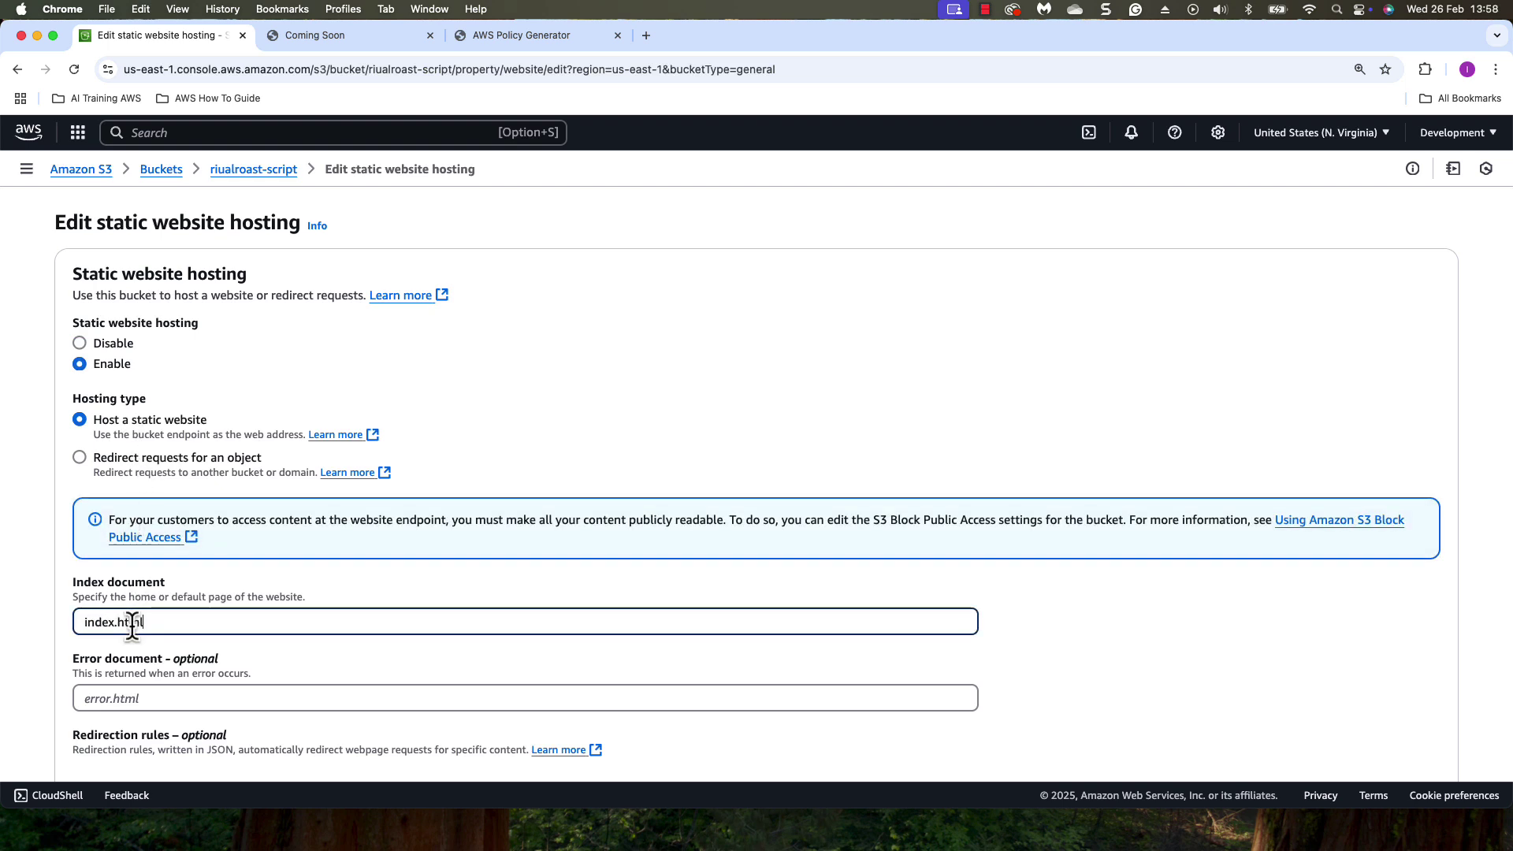
scroll(767, 485, down, 2)
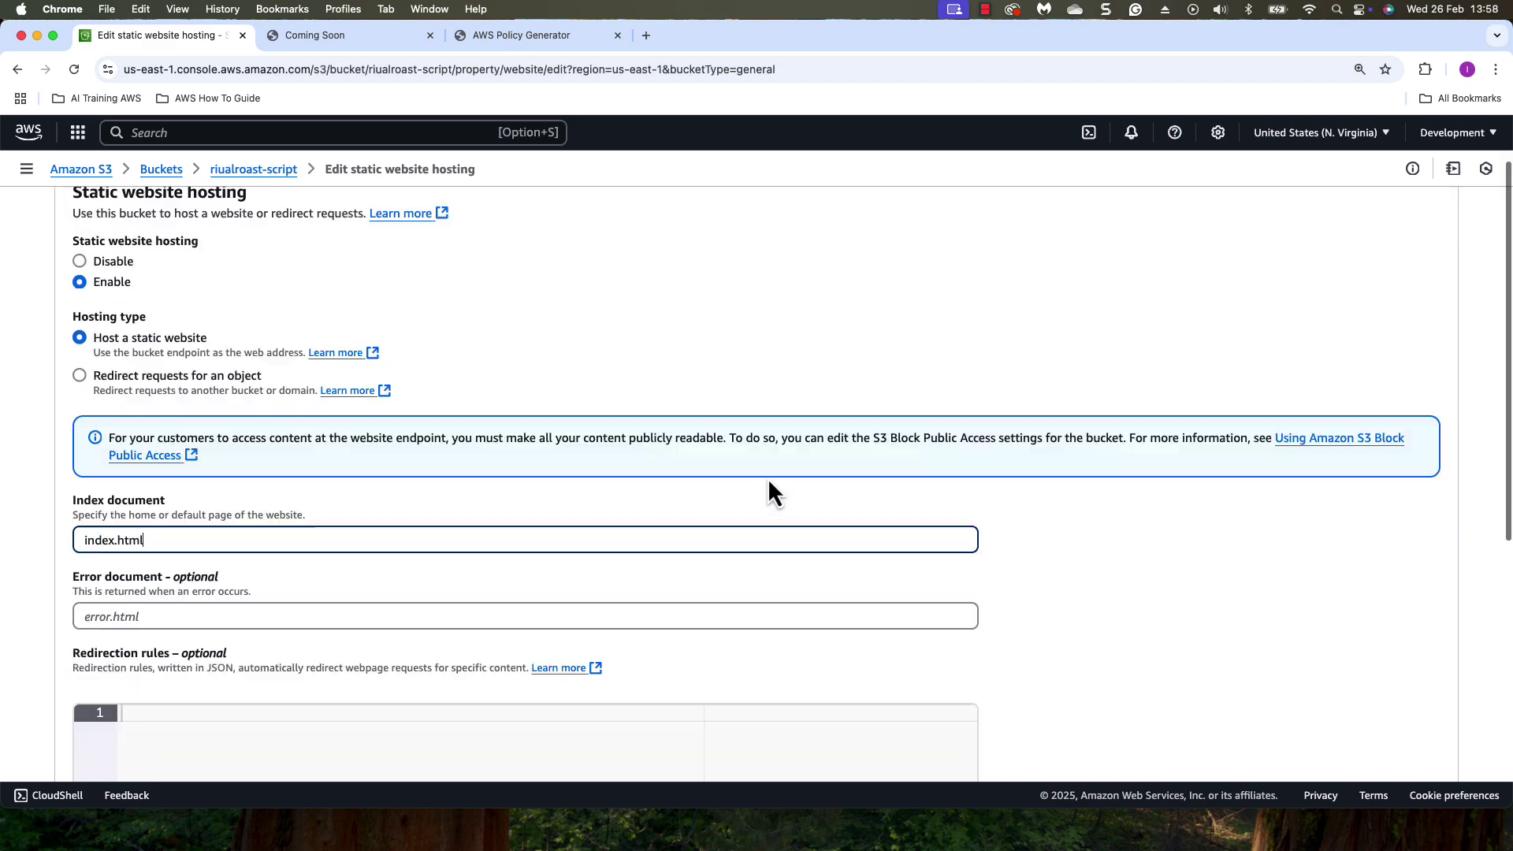
scroll(767, 485, down, 10)
click(1396, 745)
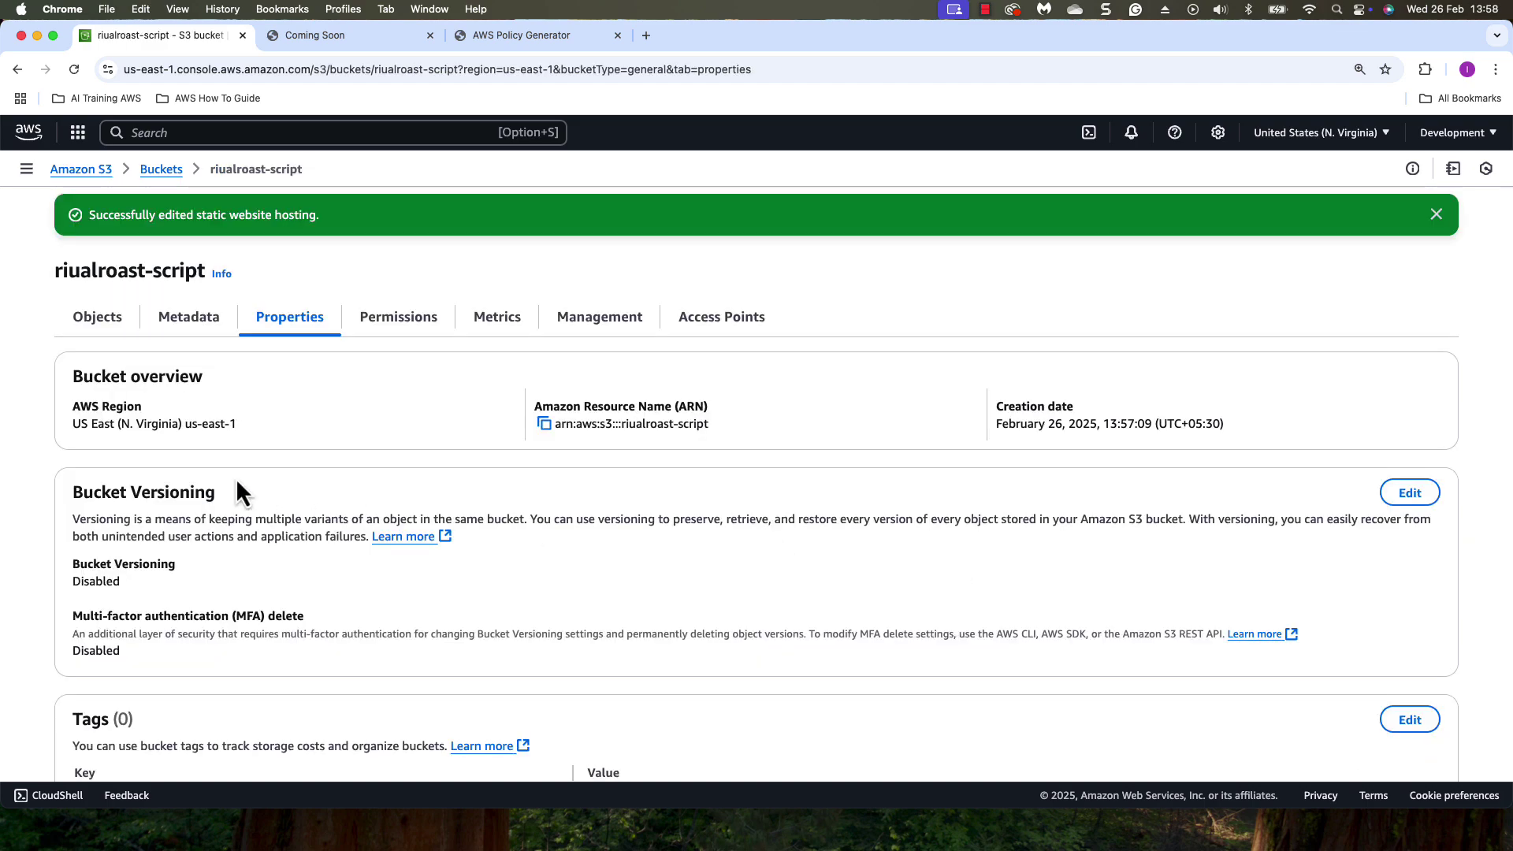
- Open the bucket website endpoint, load /countdown.js from it to check public access to the script, and close that page
scroll(235, 477, down, 20)
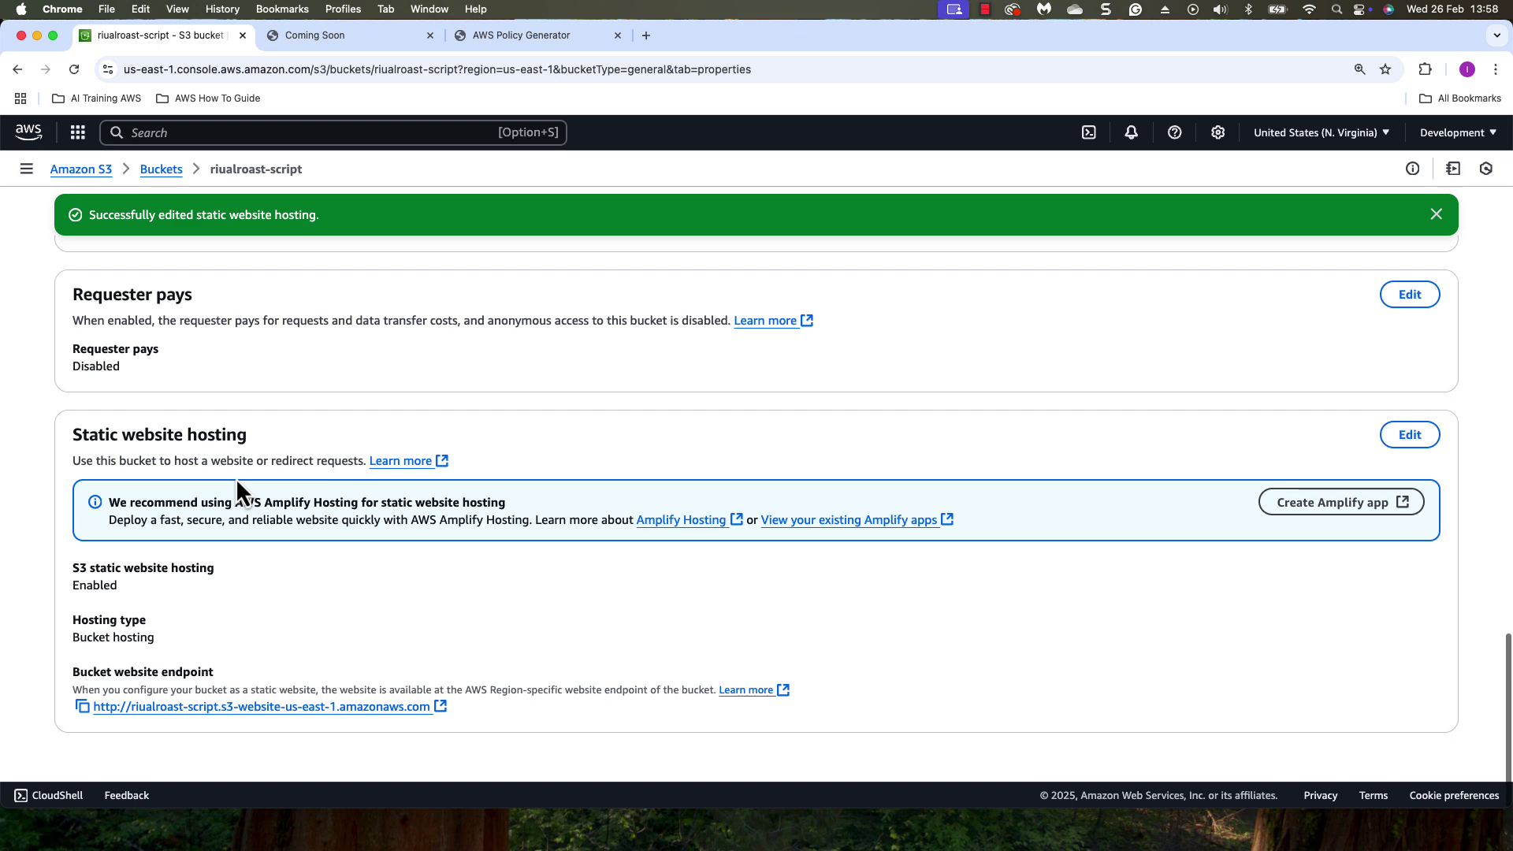
click(298, 708)
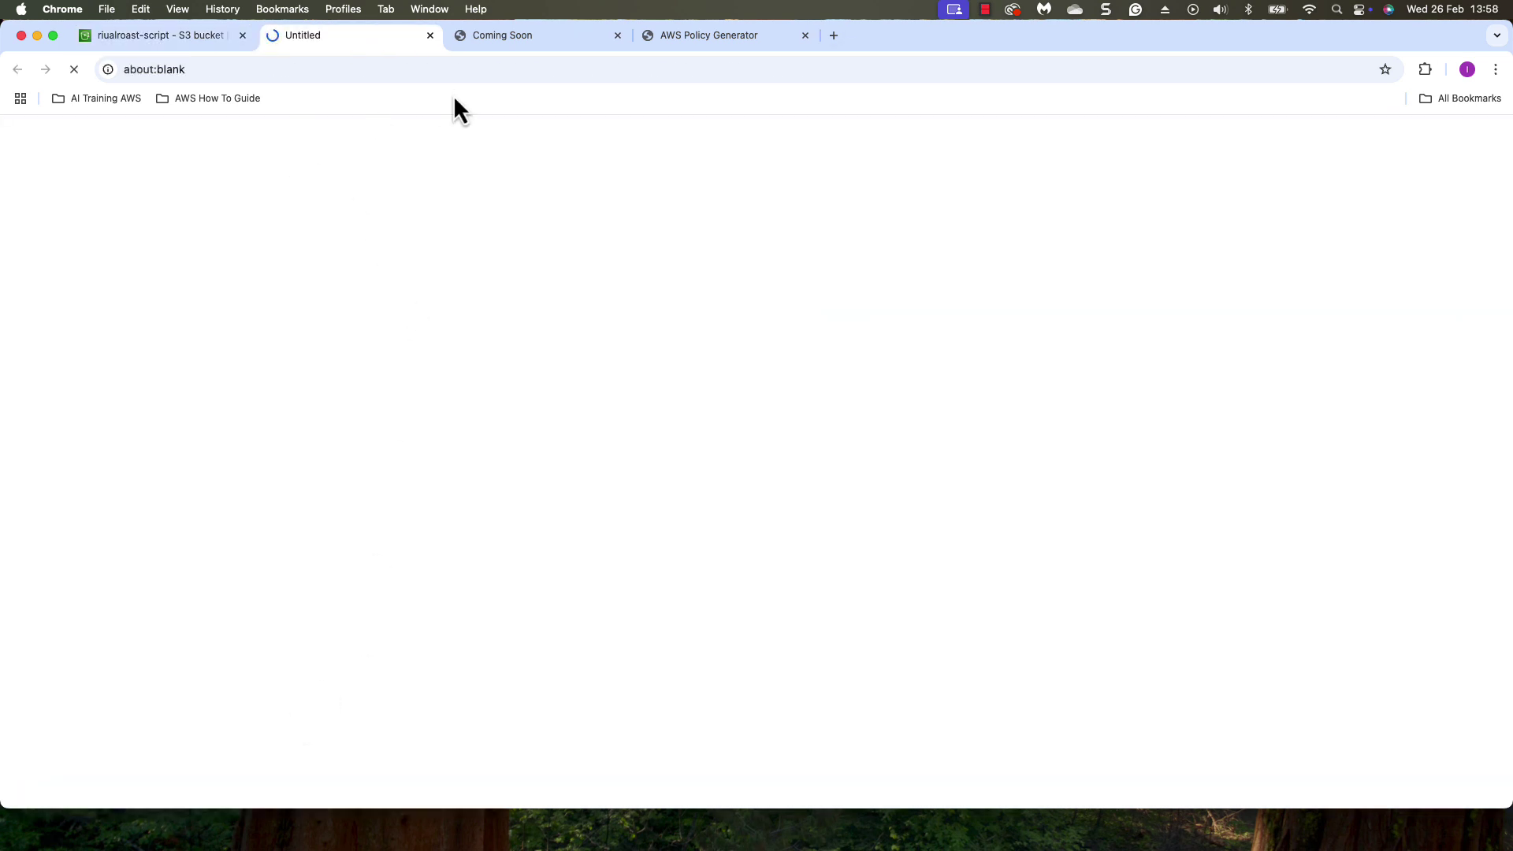
click(505, 69)
double_click(509, 70)
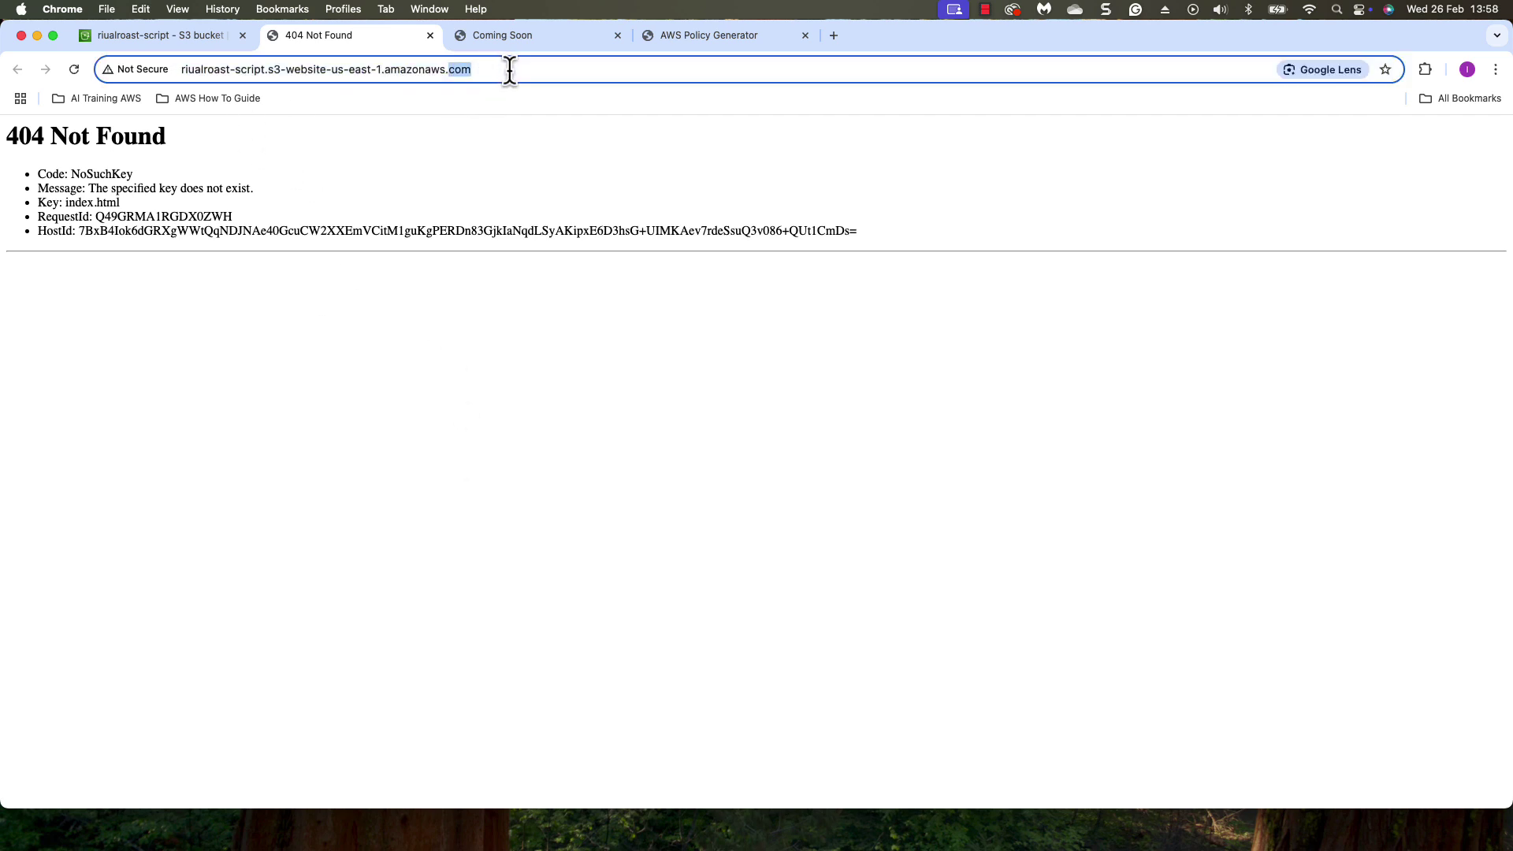
text(/coun)
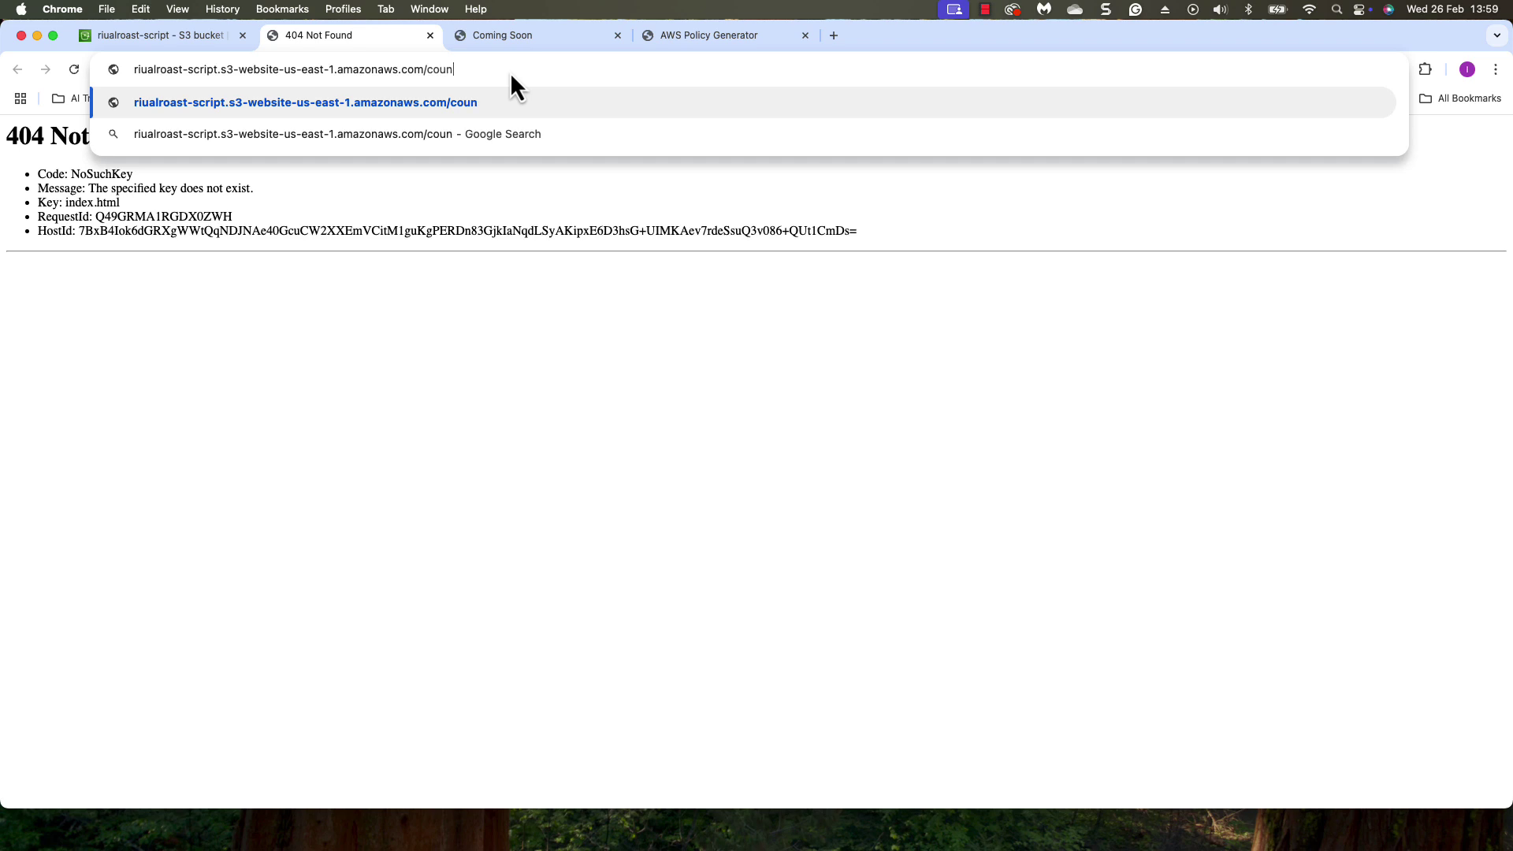
text(tdown.js)
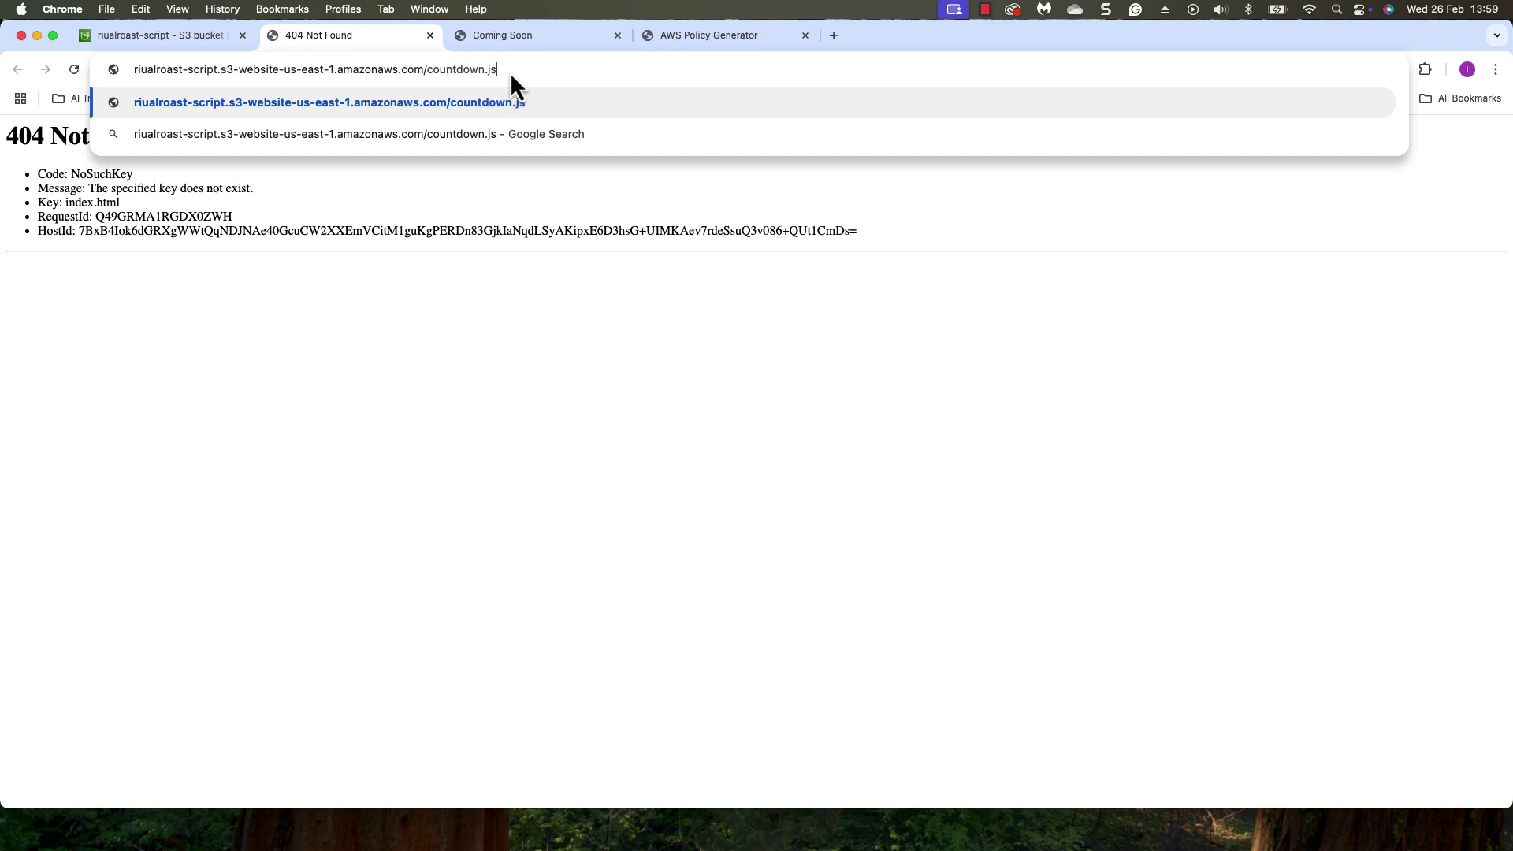
key(Return)
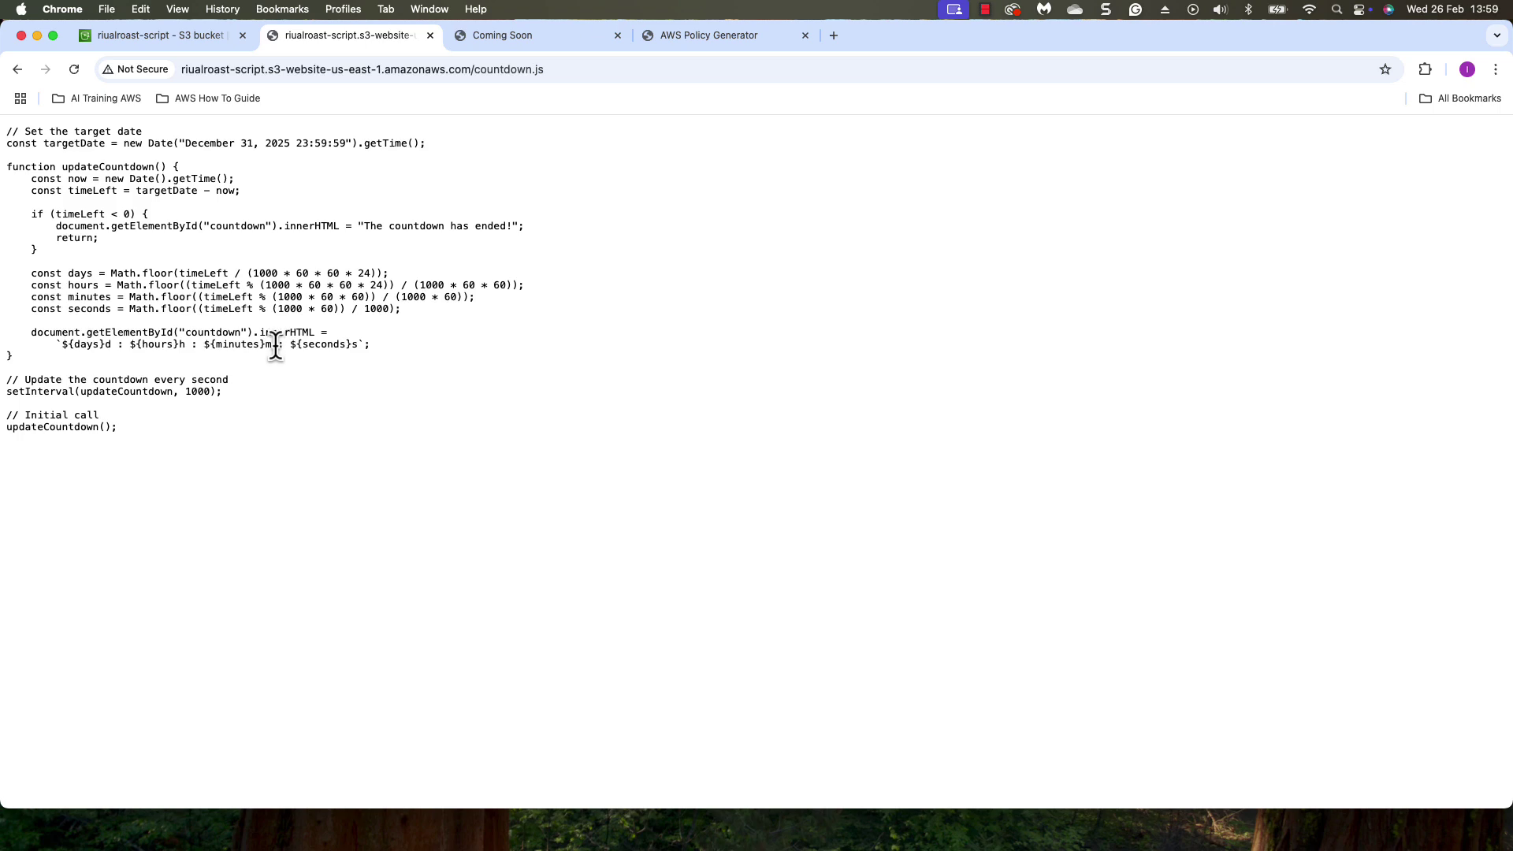
click(429, 35)
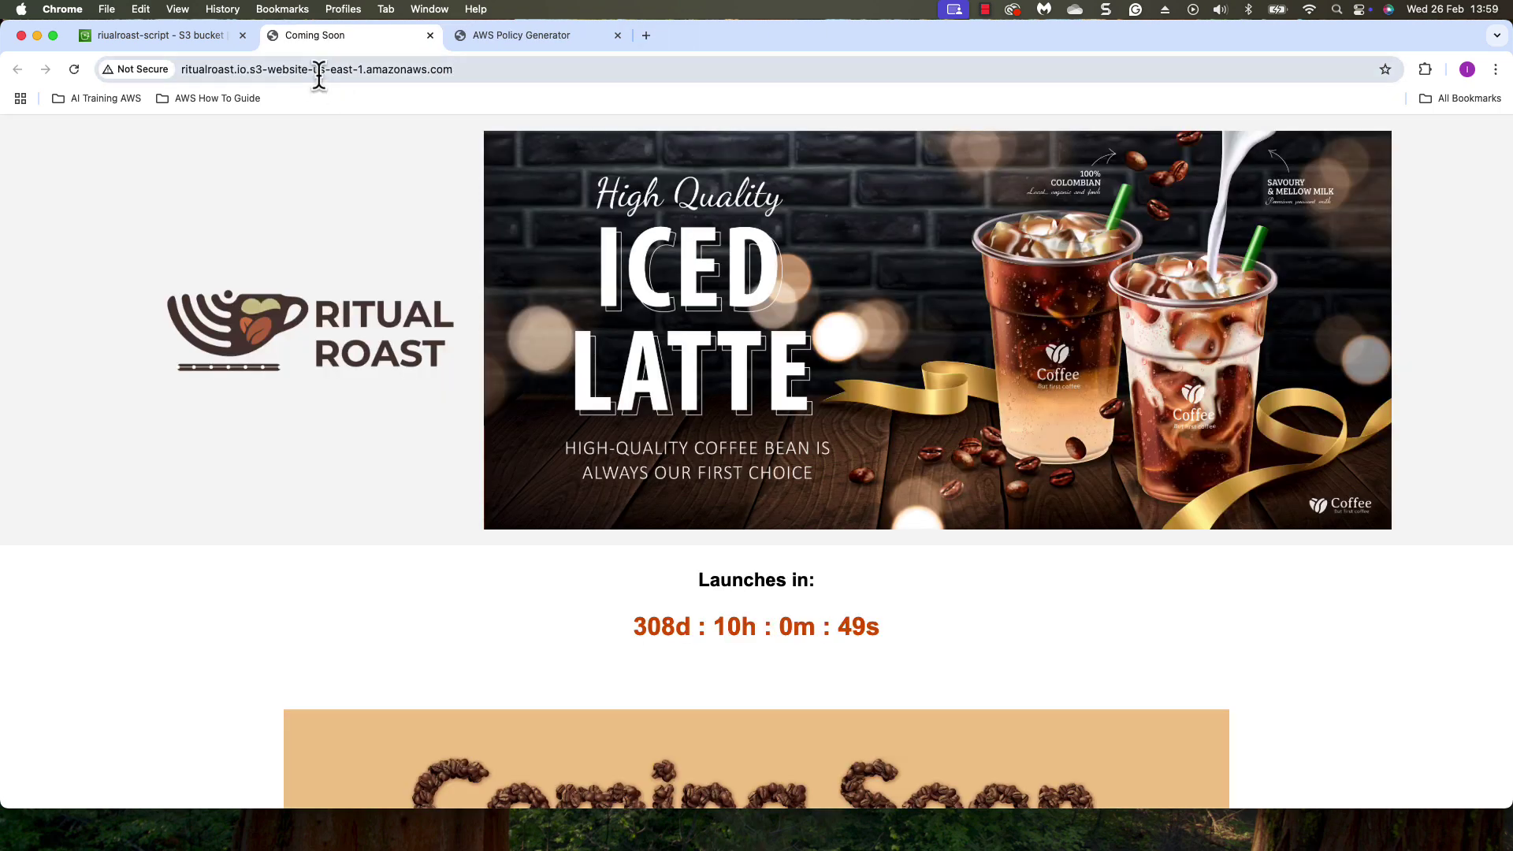
- Return to the S3 bucket list and open the ritualroast.io bucket
click(210, 38)
click(164, 170)
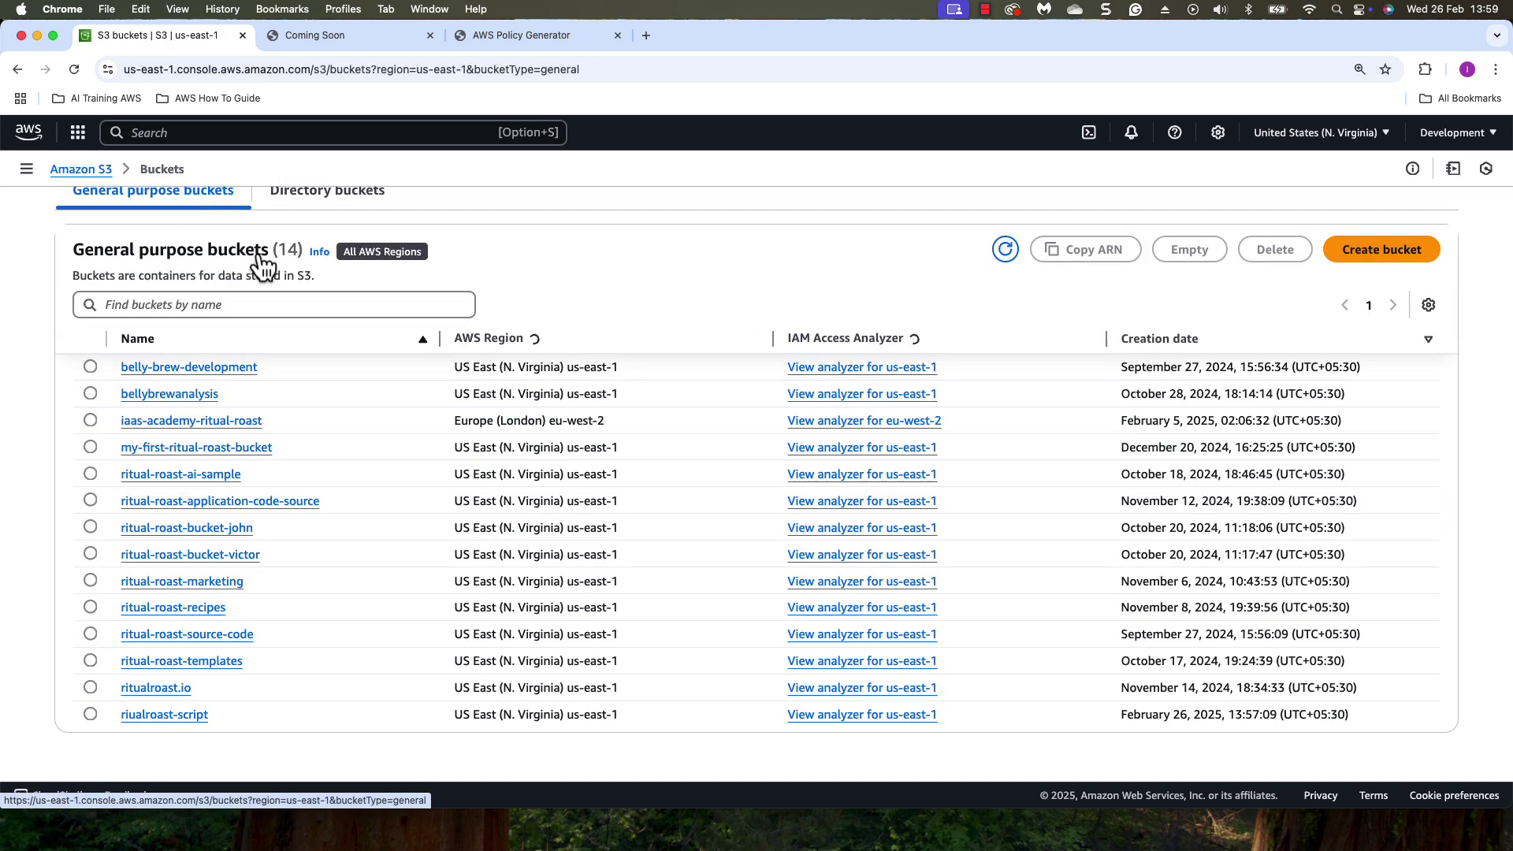
click(174, 690)
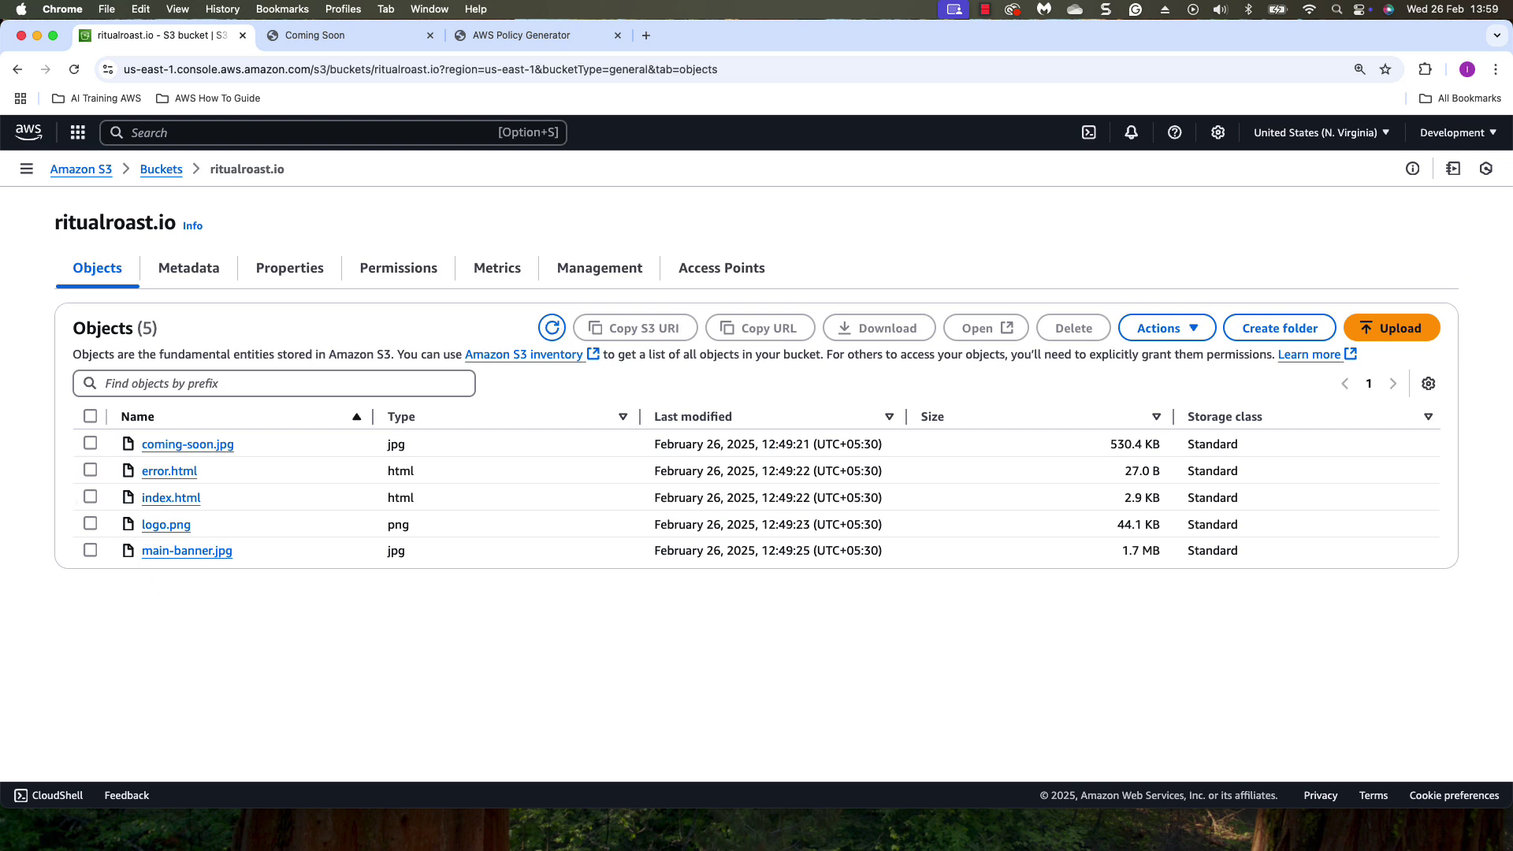
- Open index.html from the javascriptbucket folder in Finder with Visual Studio Code
key(super+Tab)
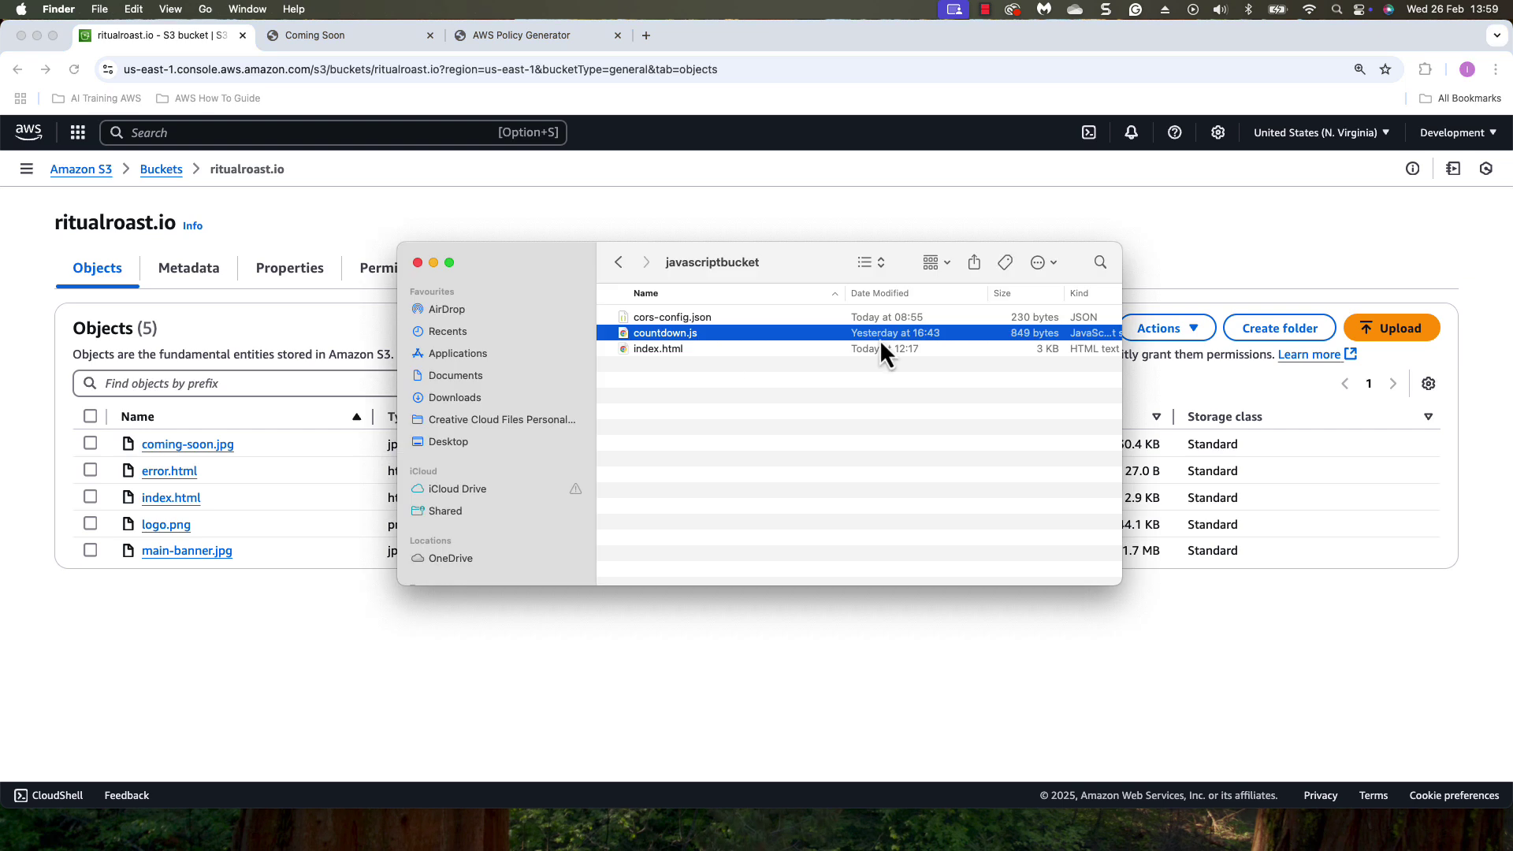
click(644, 397)
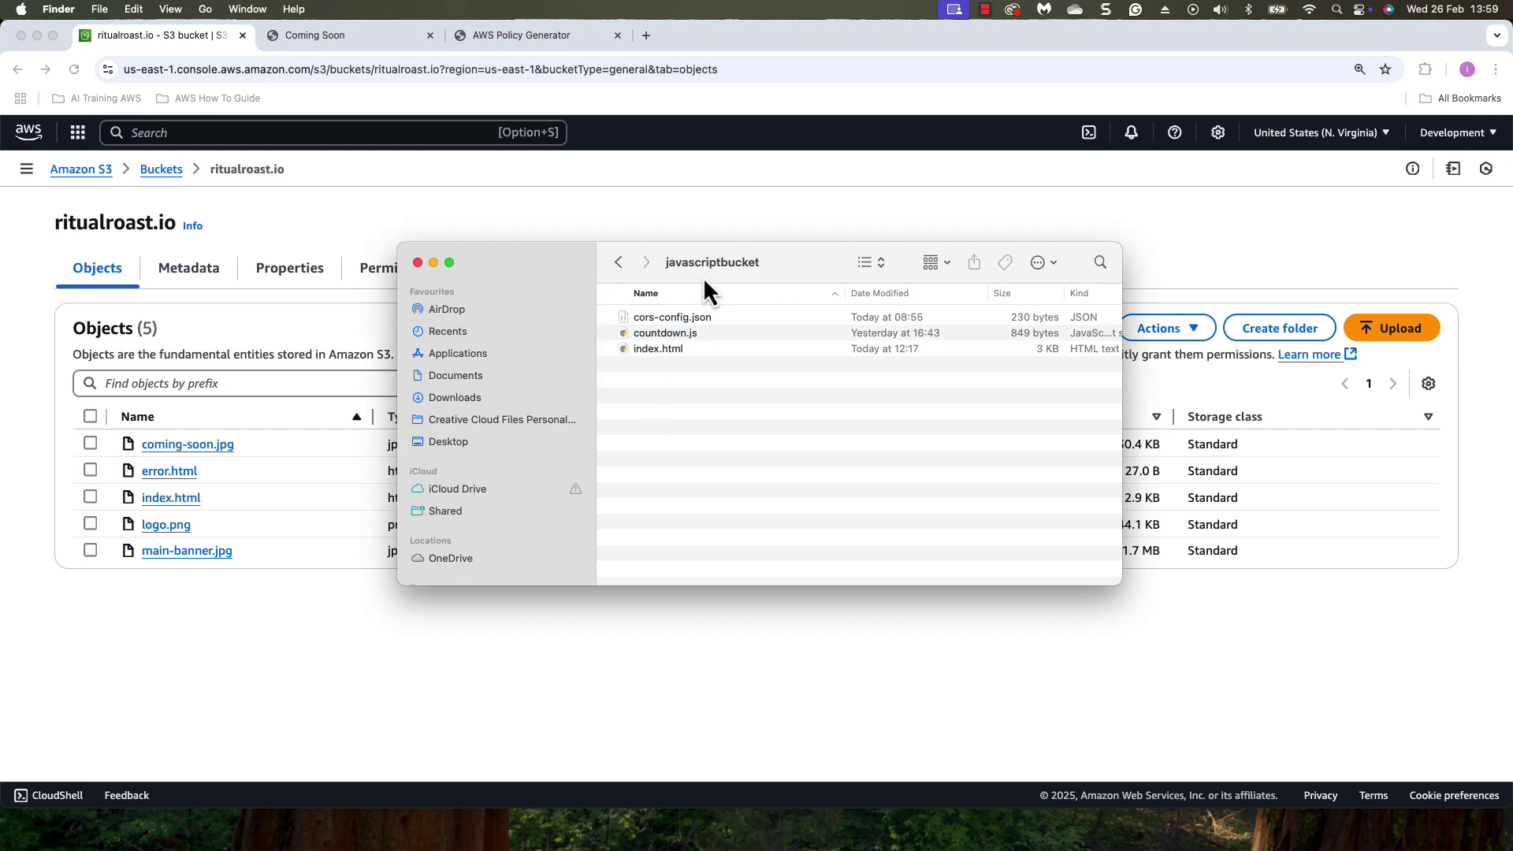
click(660, 348)
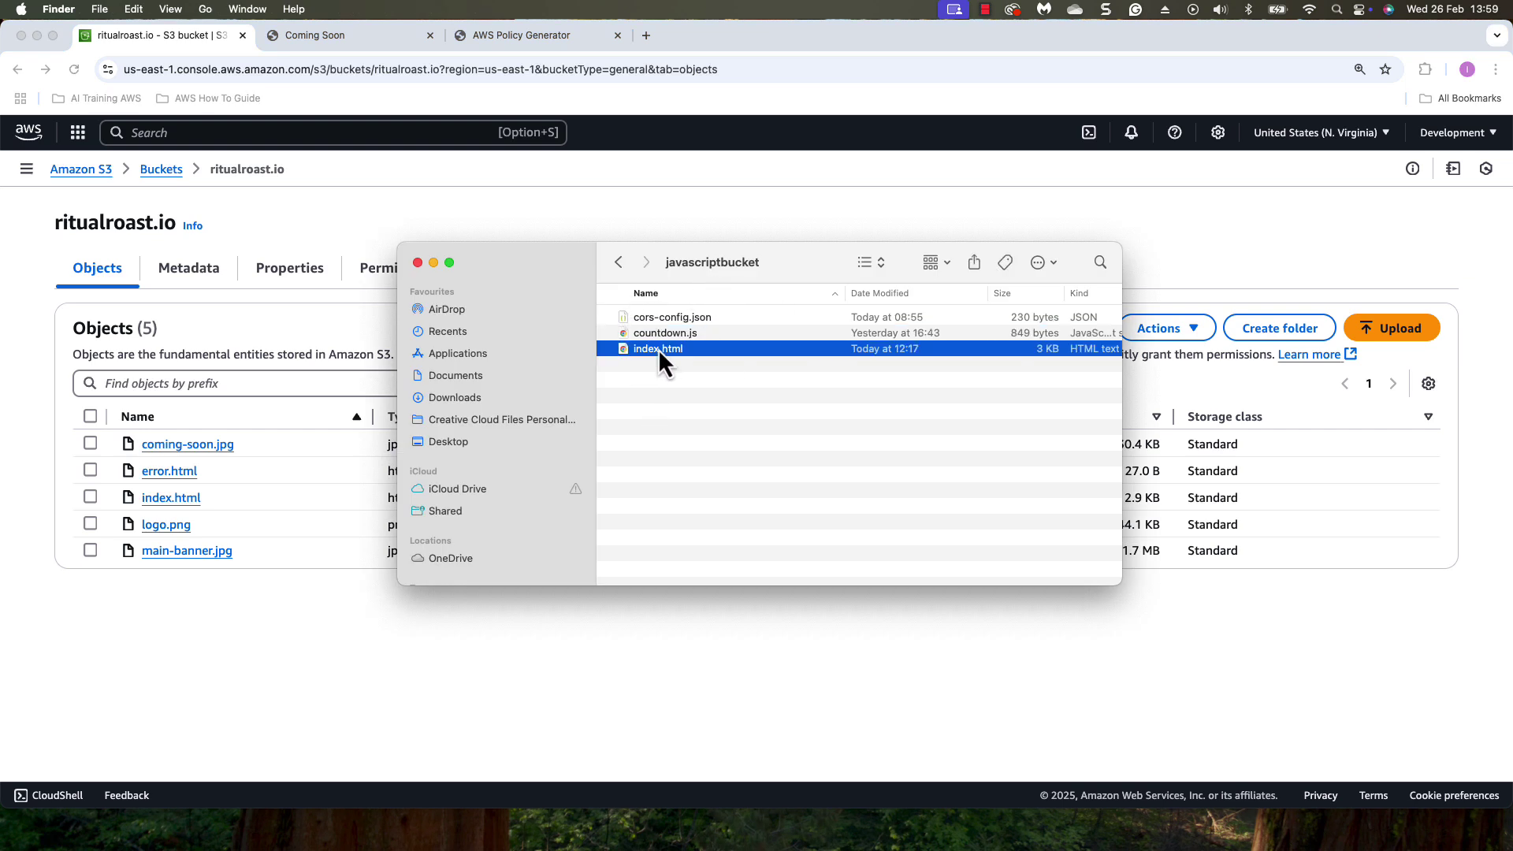
right_click(656, 349)
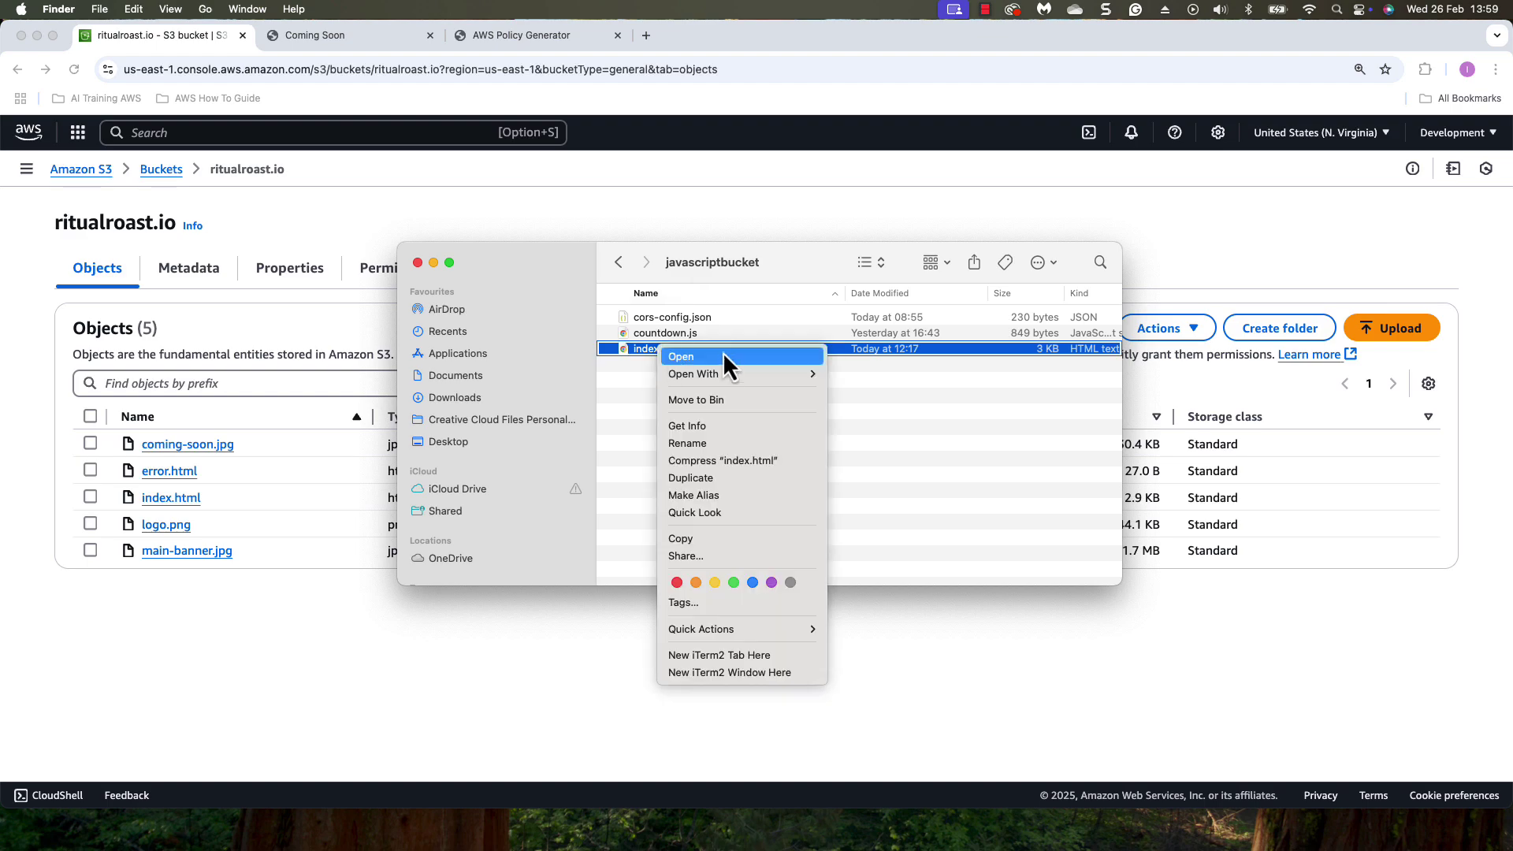
mouse_move(719, 372)
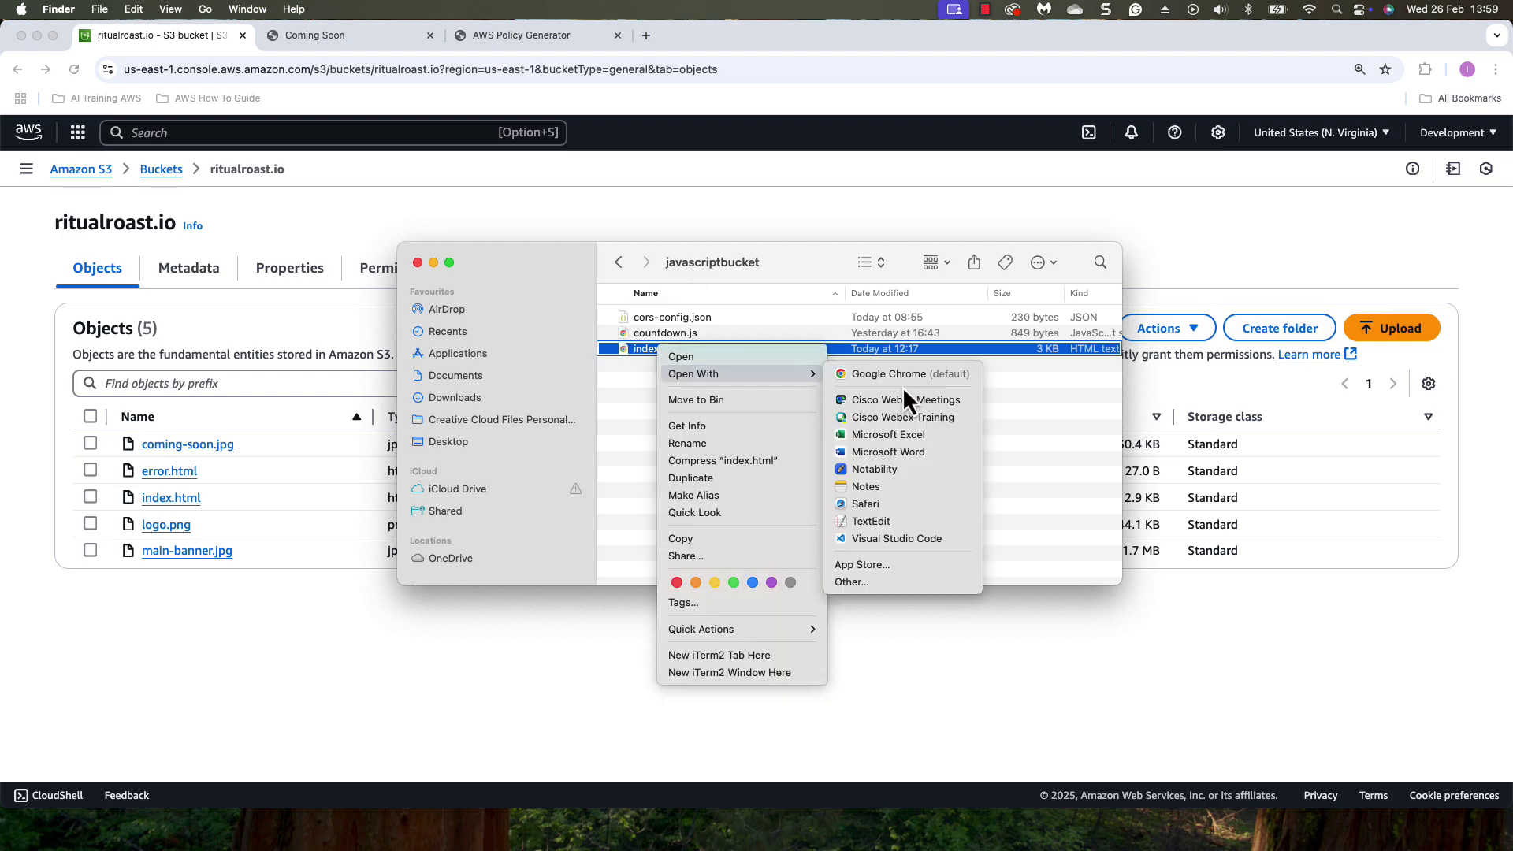
click(882, 536)
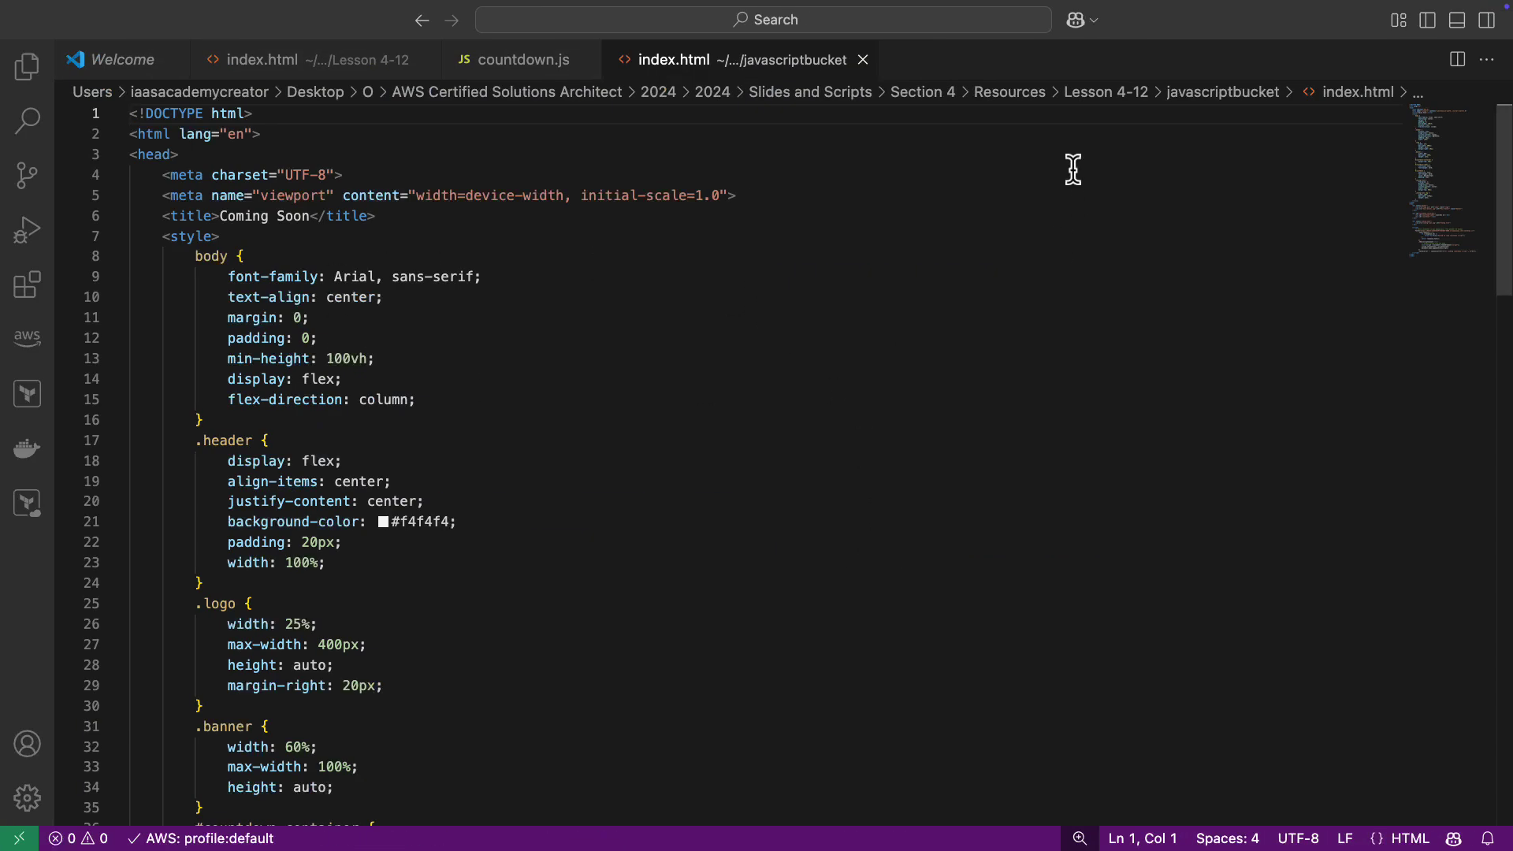
- Compare the script block of the javascriptbucket index.html with the Lesson 4-12 version and examine its fetch call for countdown.js
scroll(530, 277, down, 15)
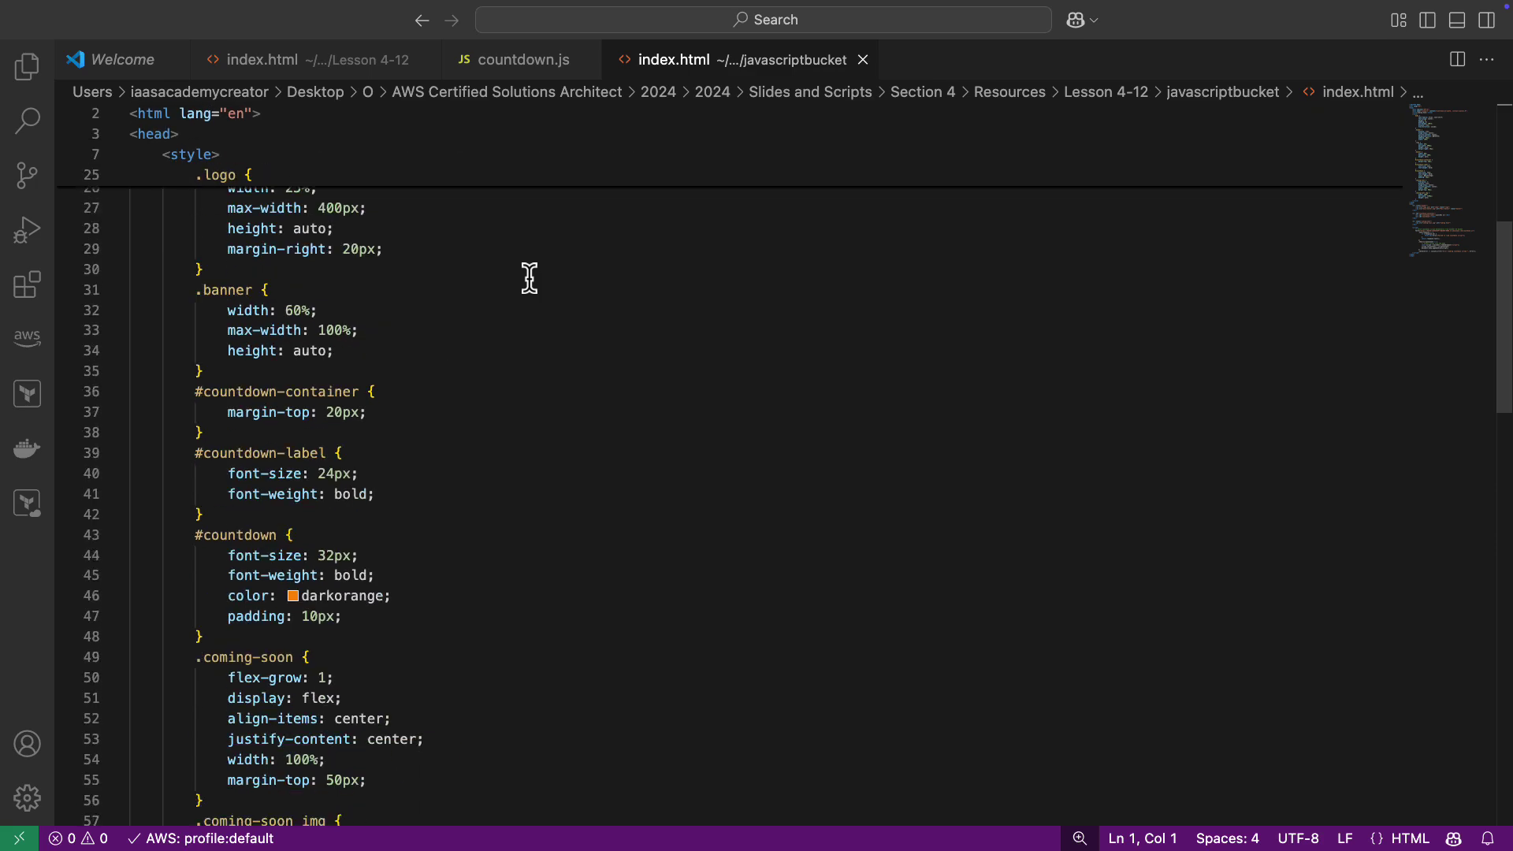
scroll(529, 277, down, 5)
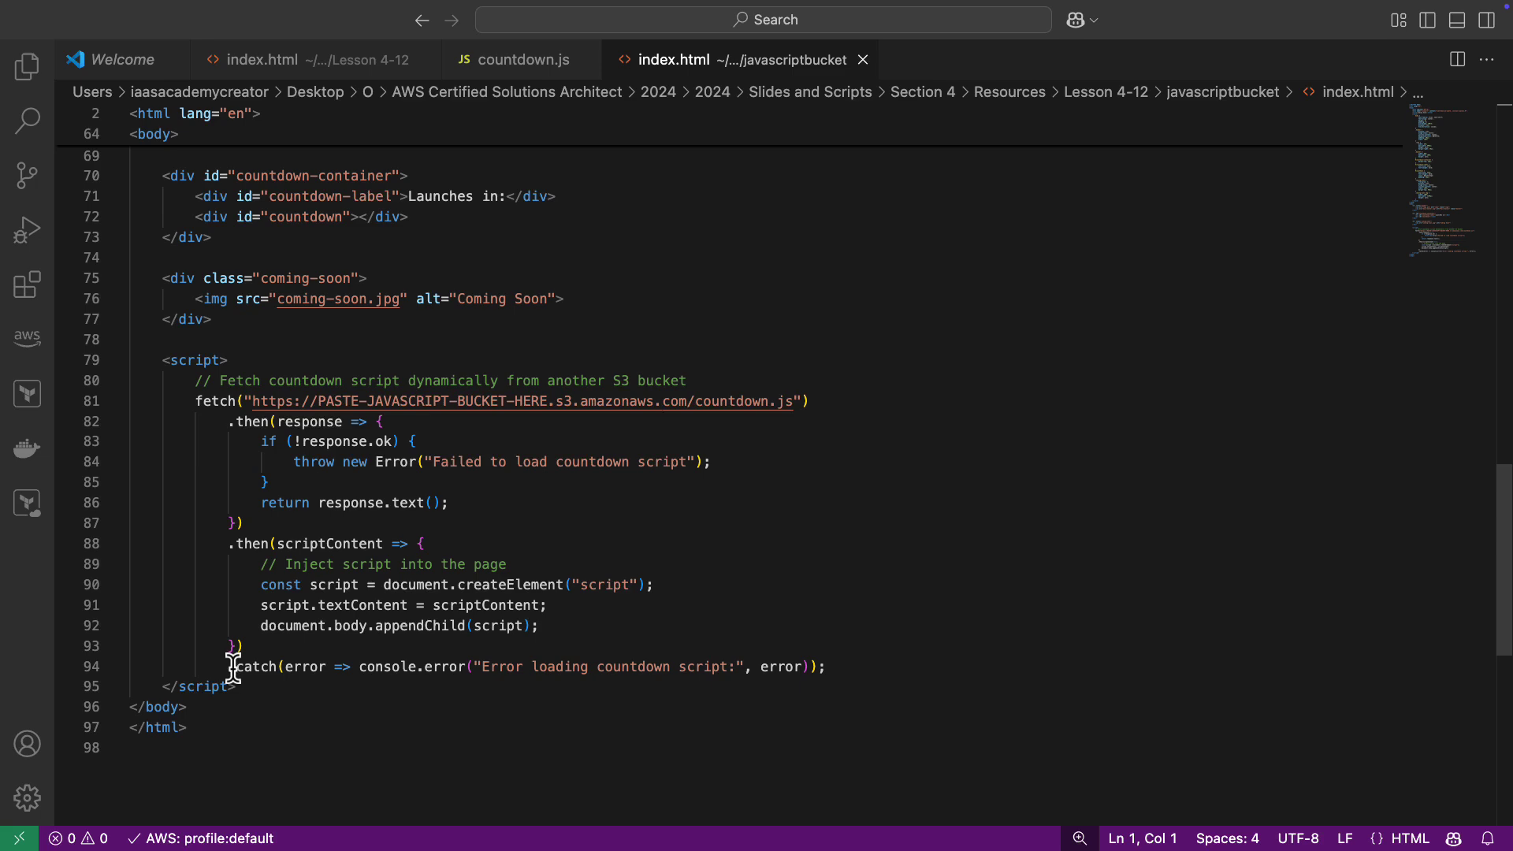
click(240, 61)
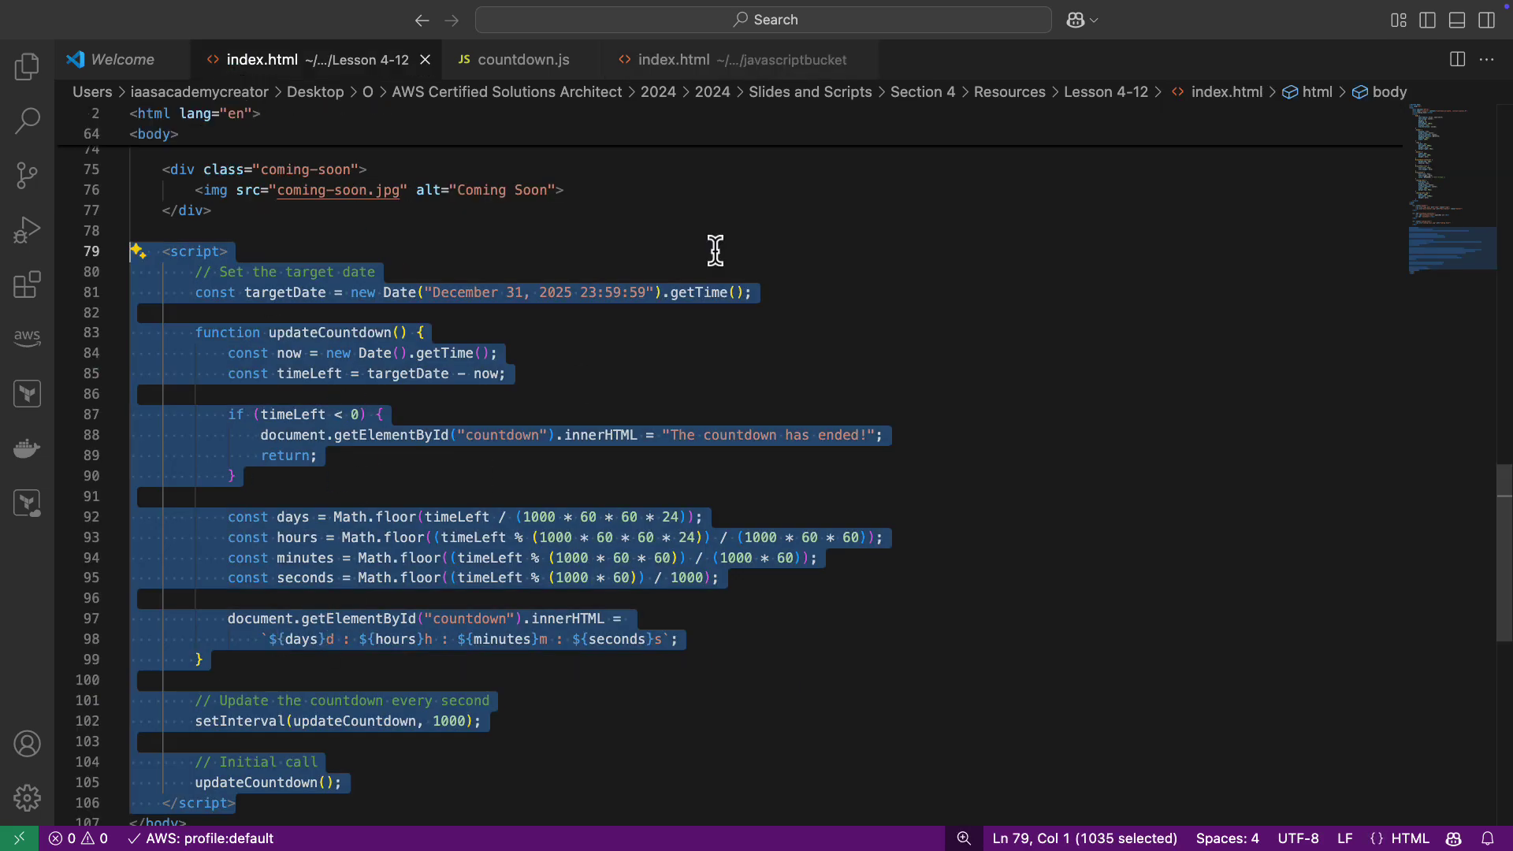
click(704, 63)
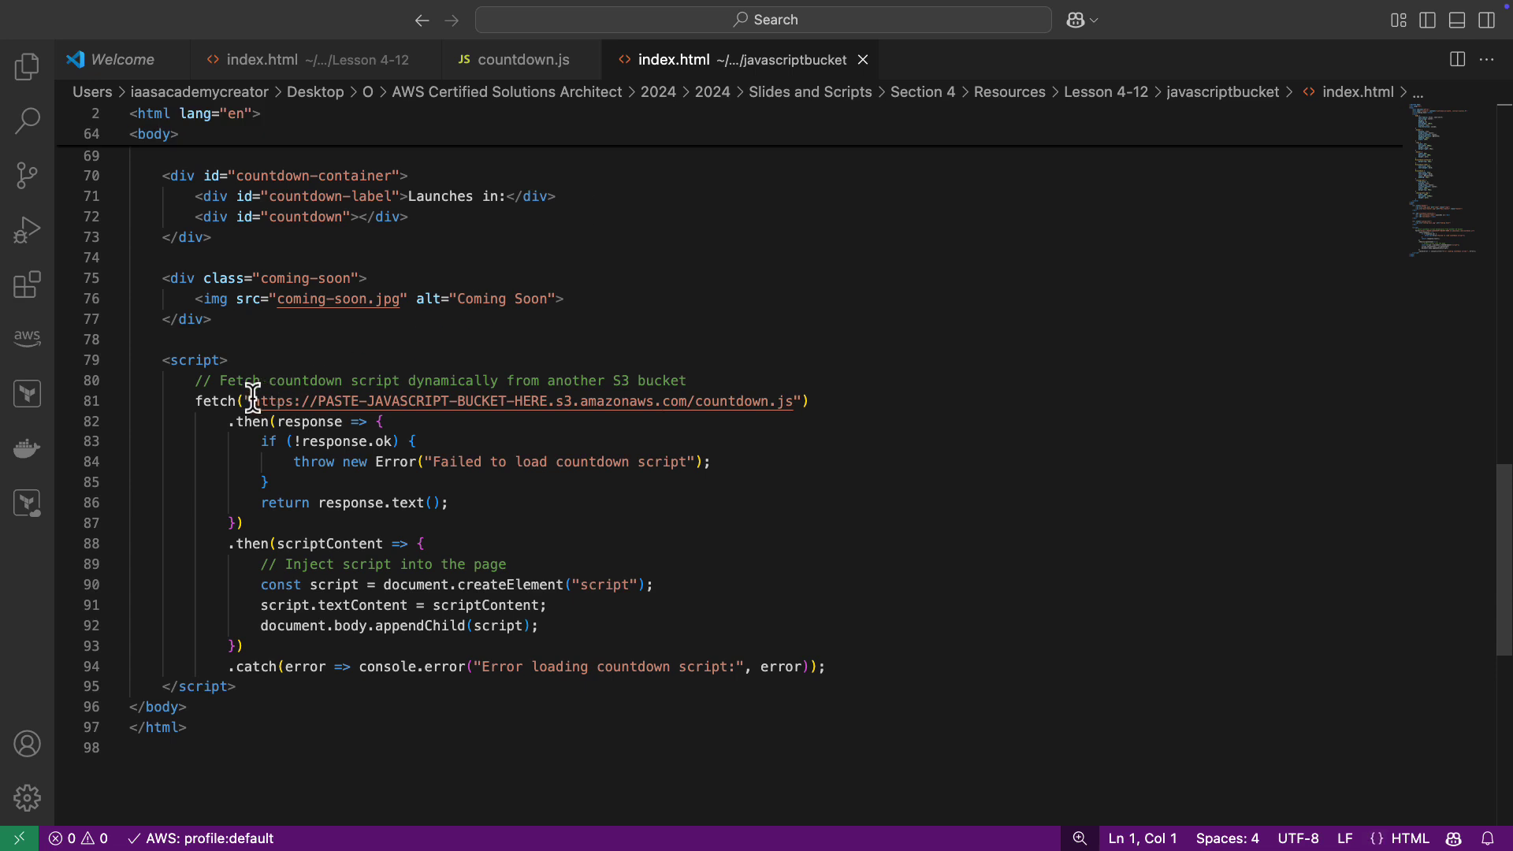
drag(822, 403, 194, 402)
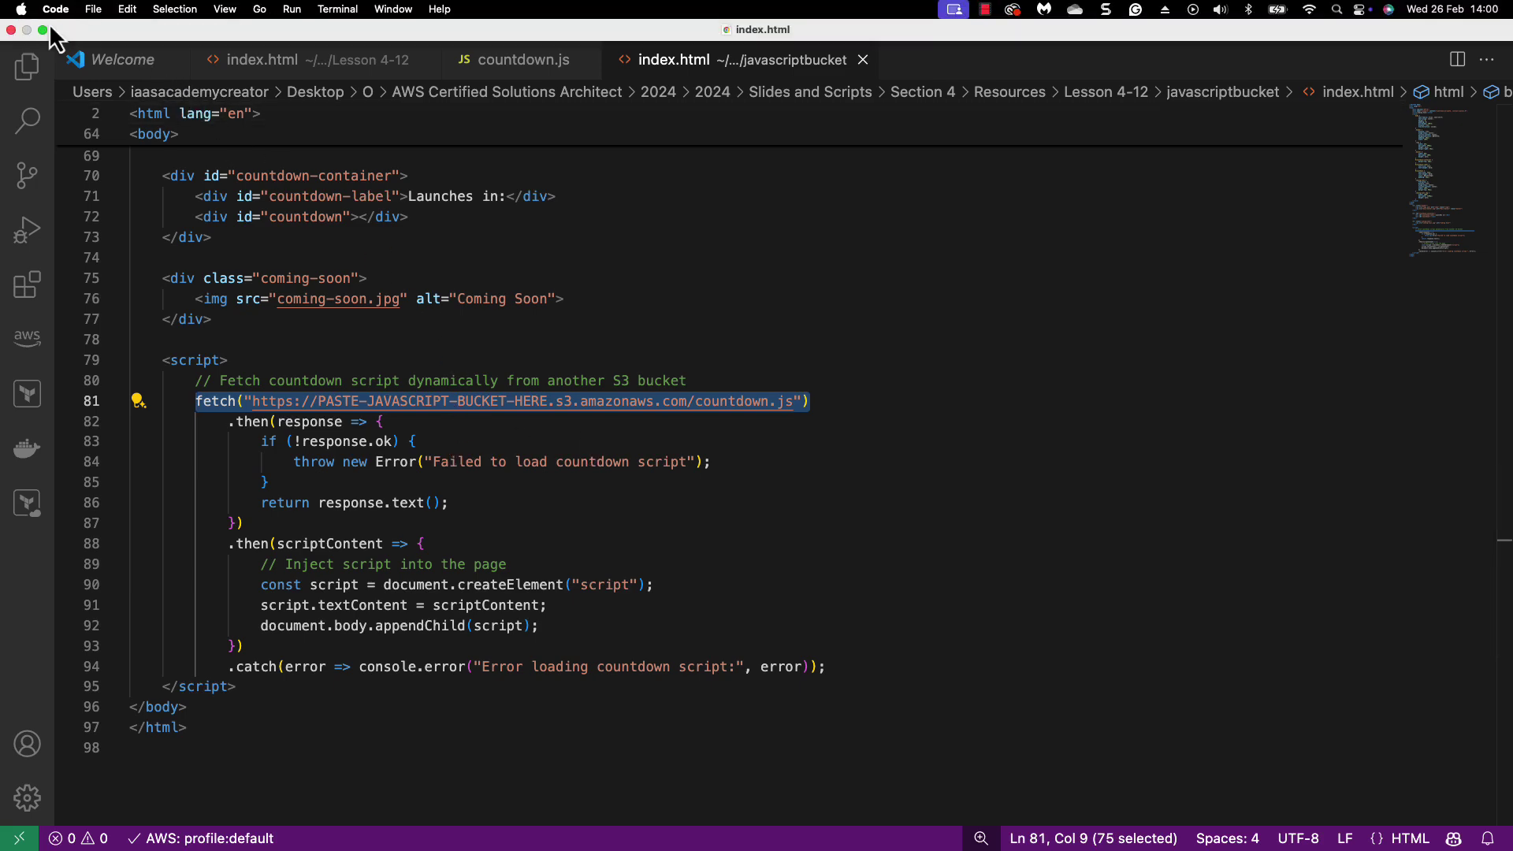
- Switch to Chrome and copy the bucket website endpoint from the static website hosting properties of the riualroast-script bucket
click(42, 30)
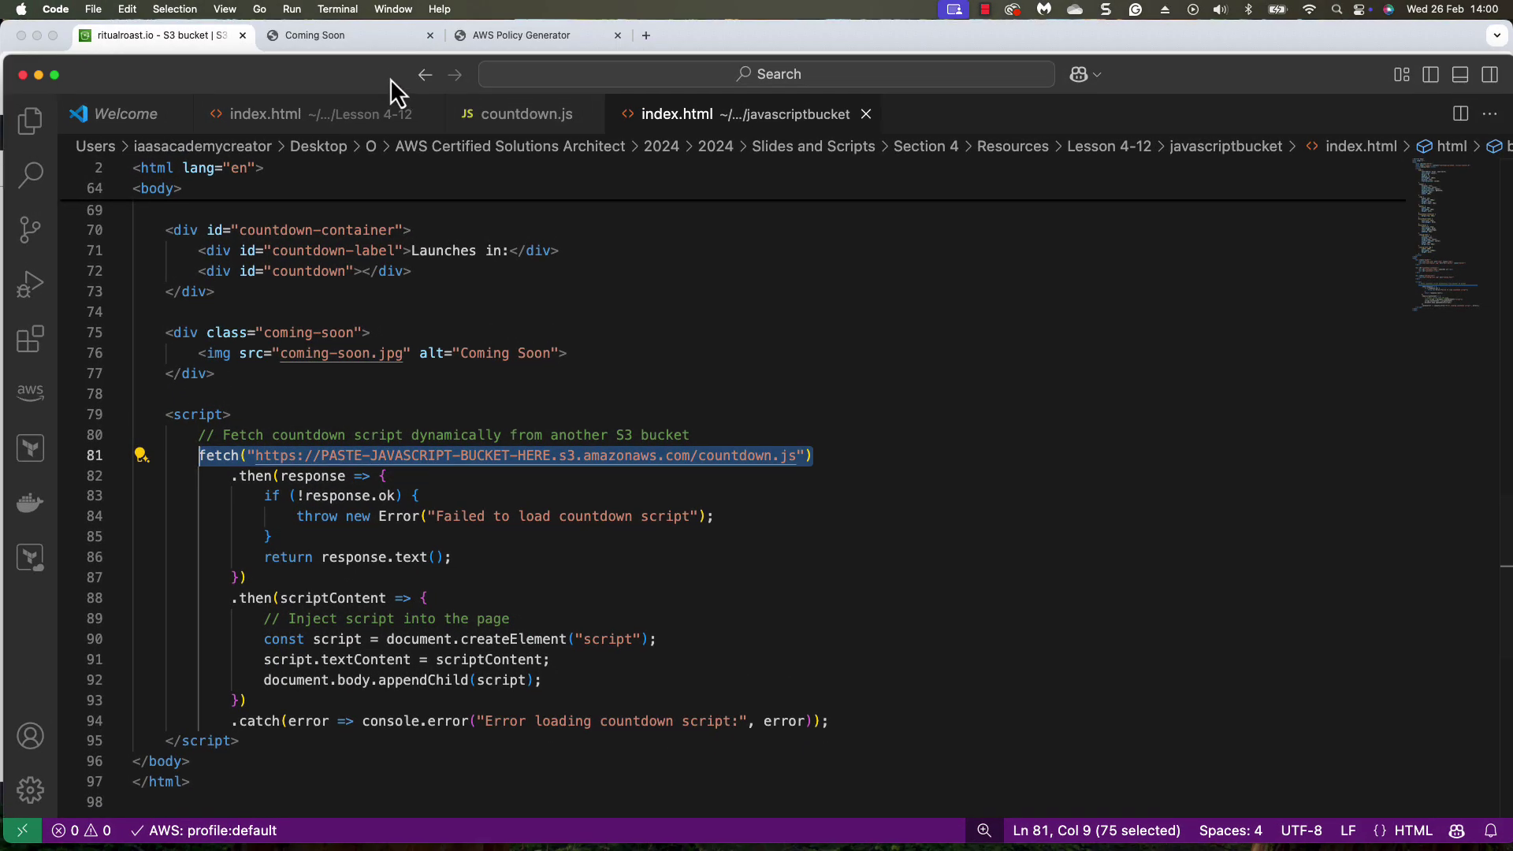
click(704, 45)
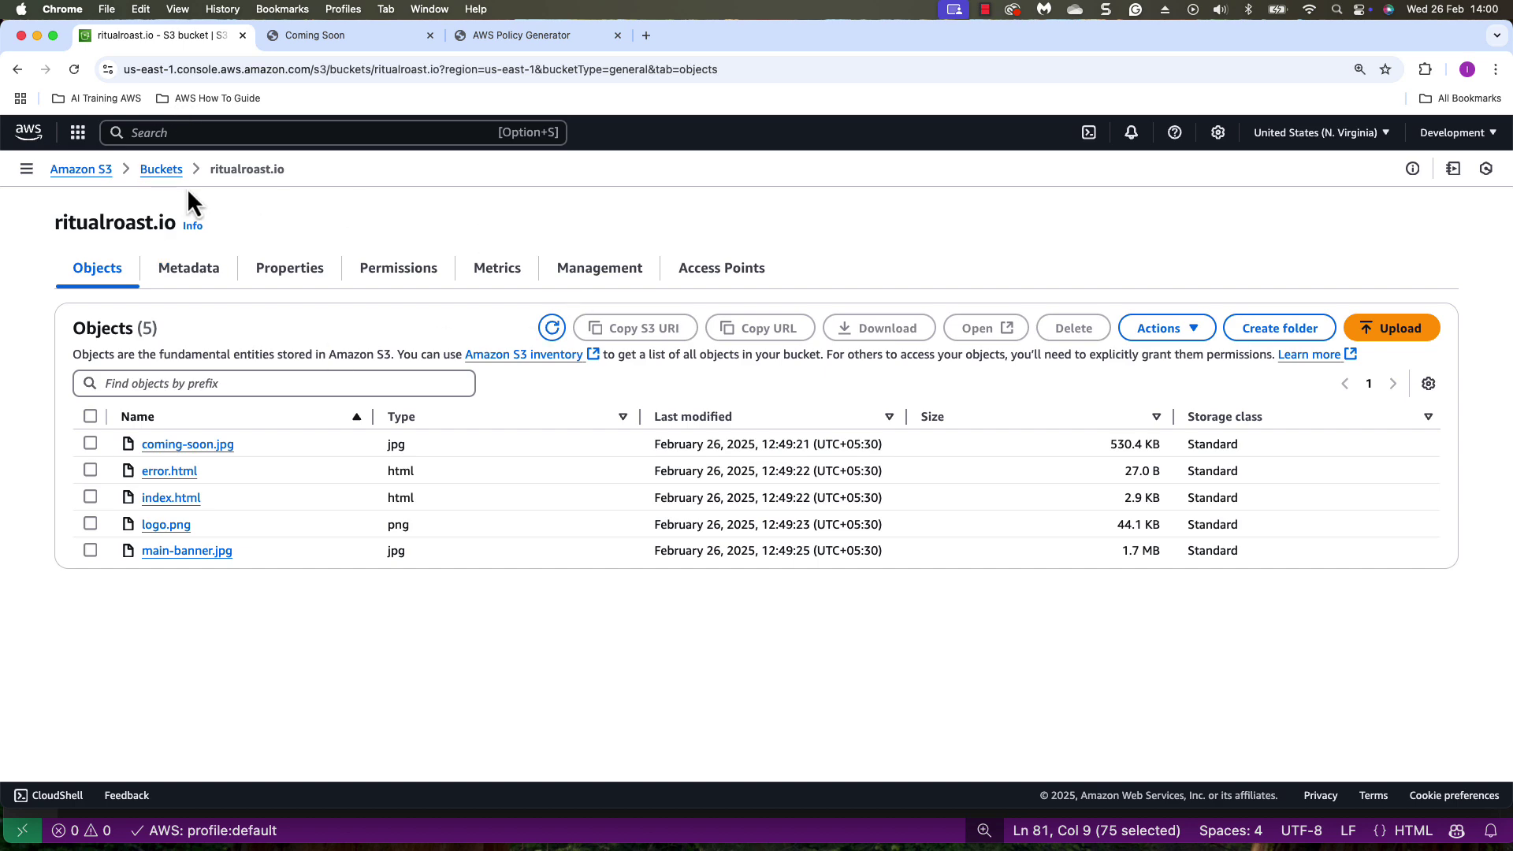
click(158, 170)
scroll(274, 569, down, 3)
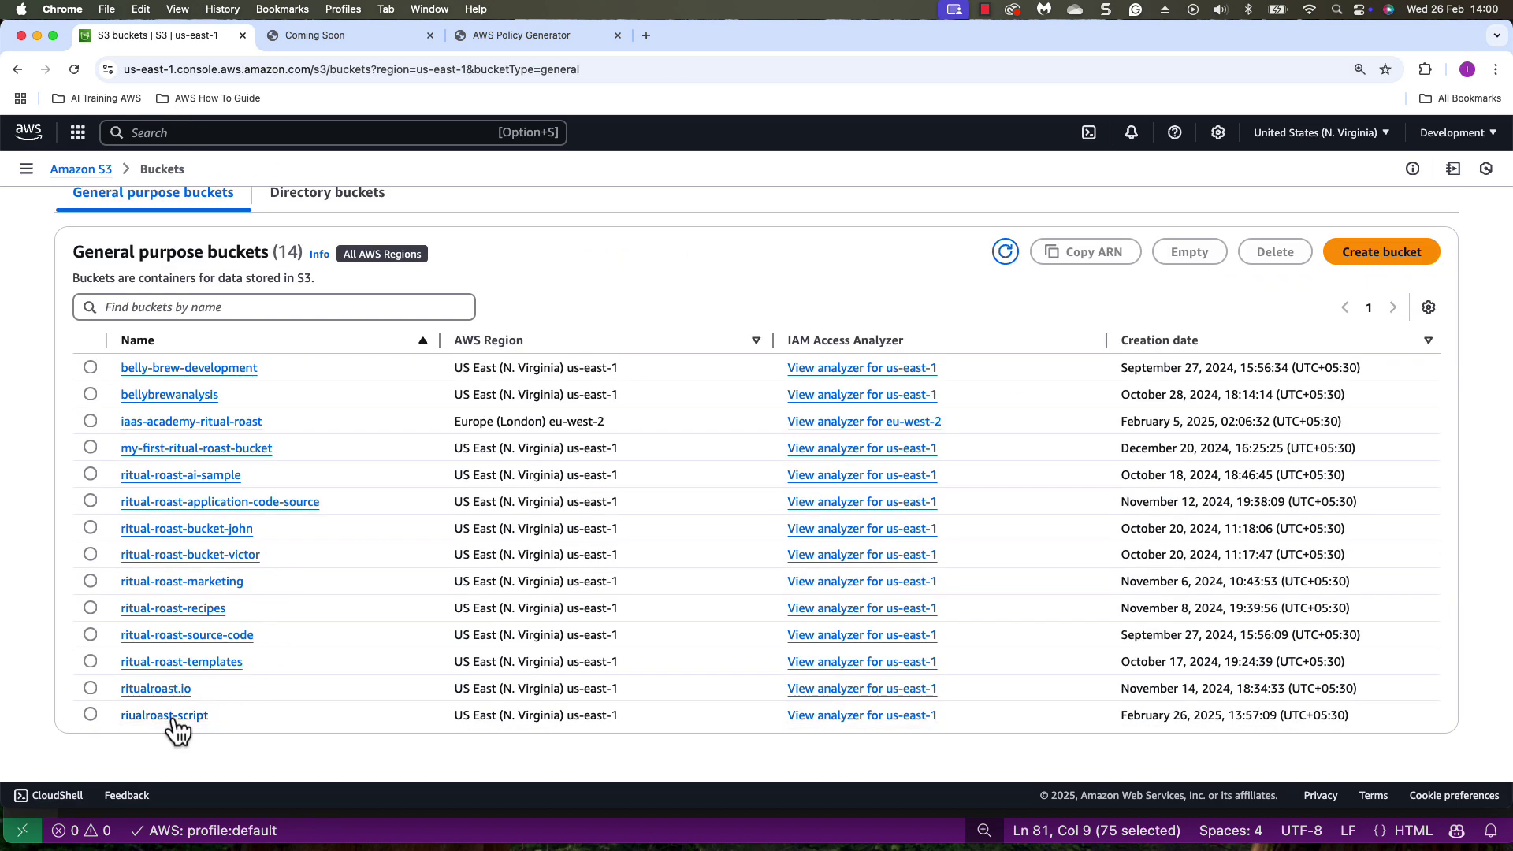
click(168, 717)
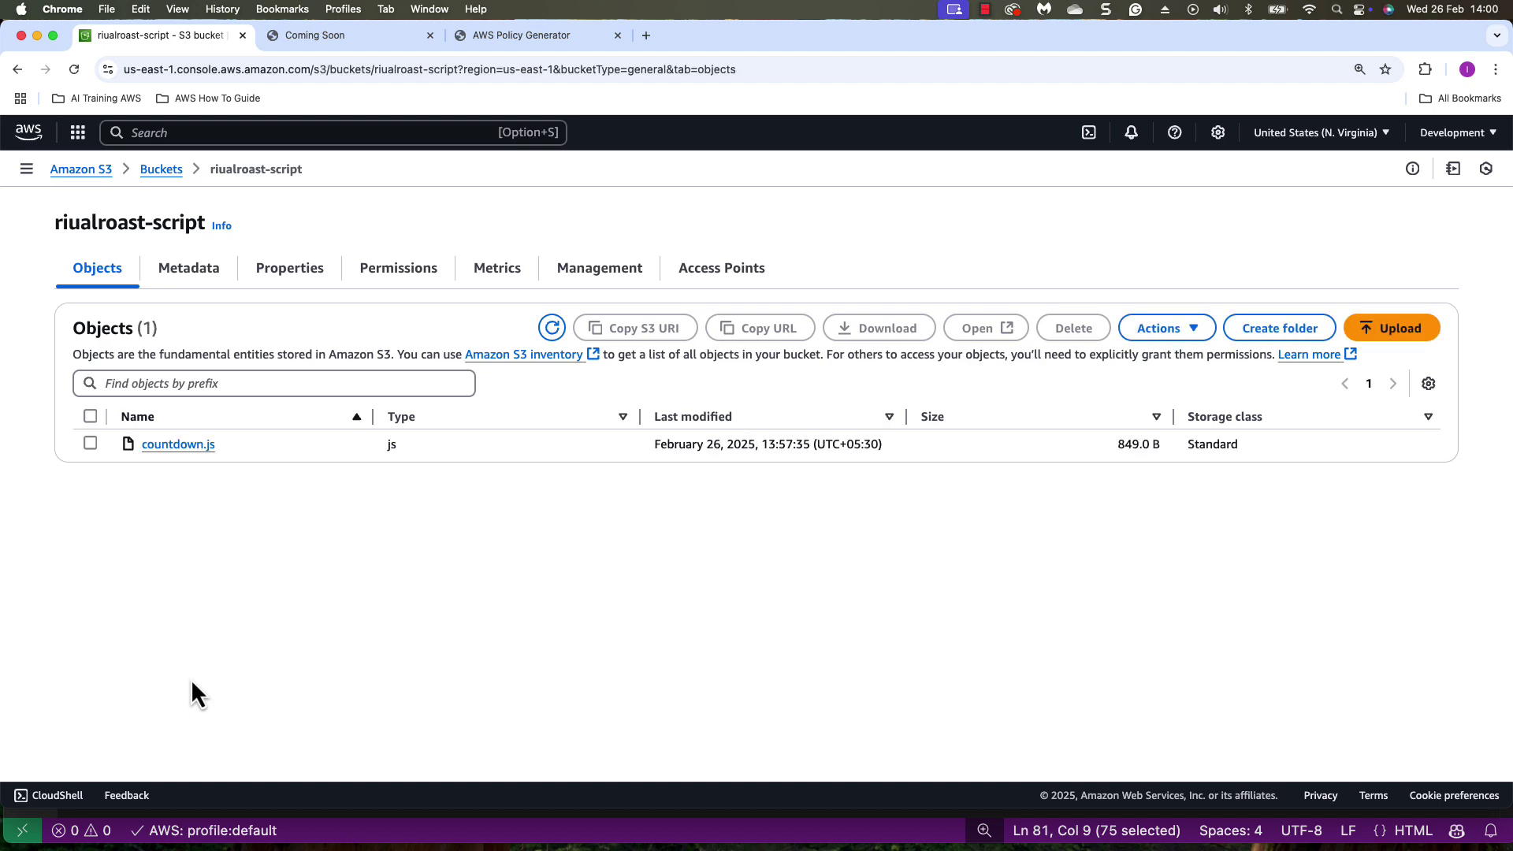
click(326, 279)
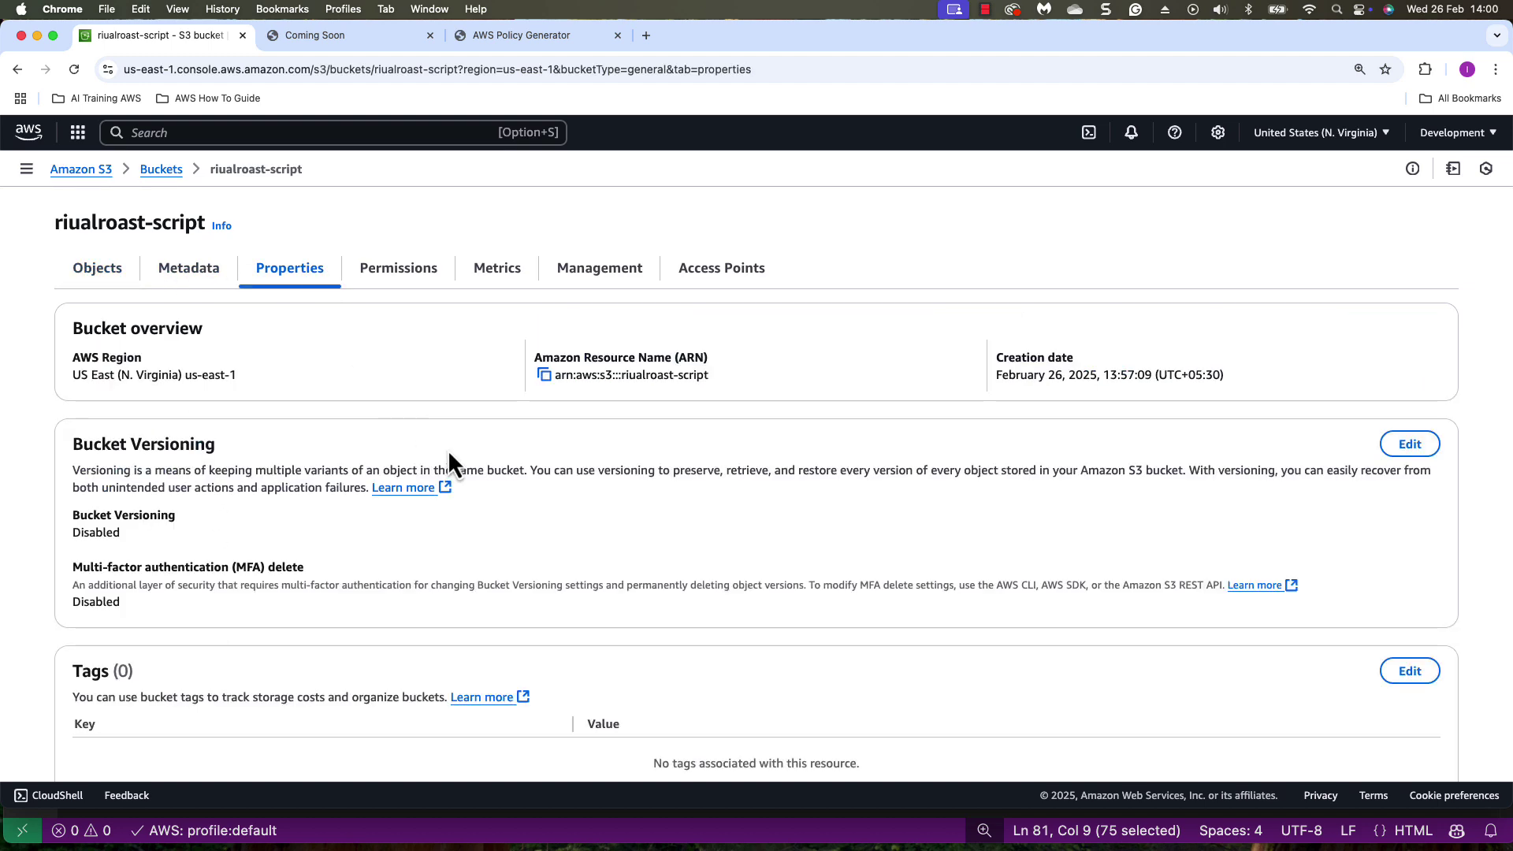
scroll(451, 451, down, 10)
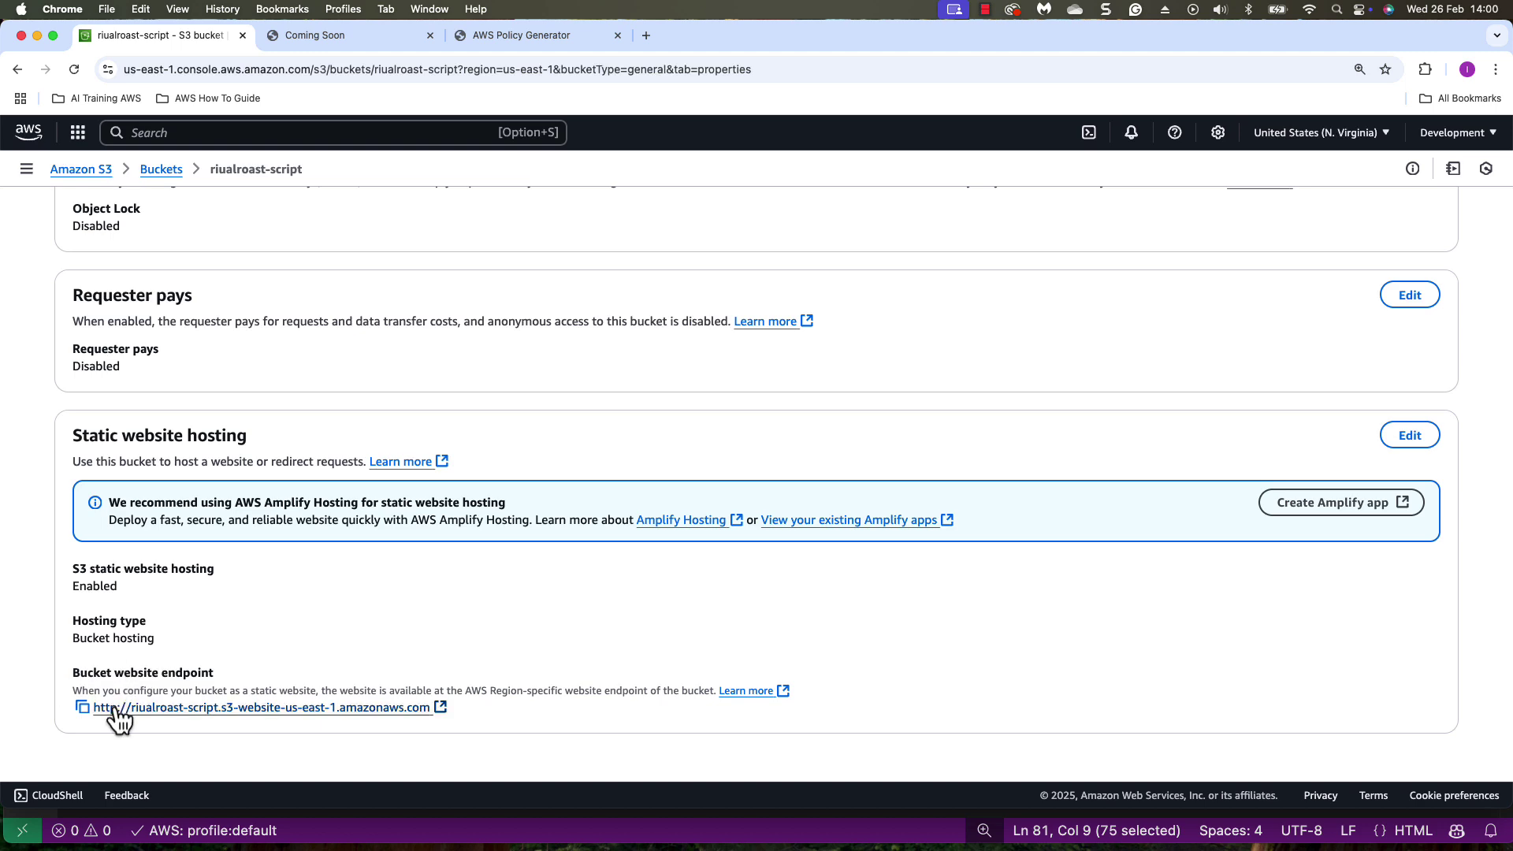
click(82, 707)
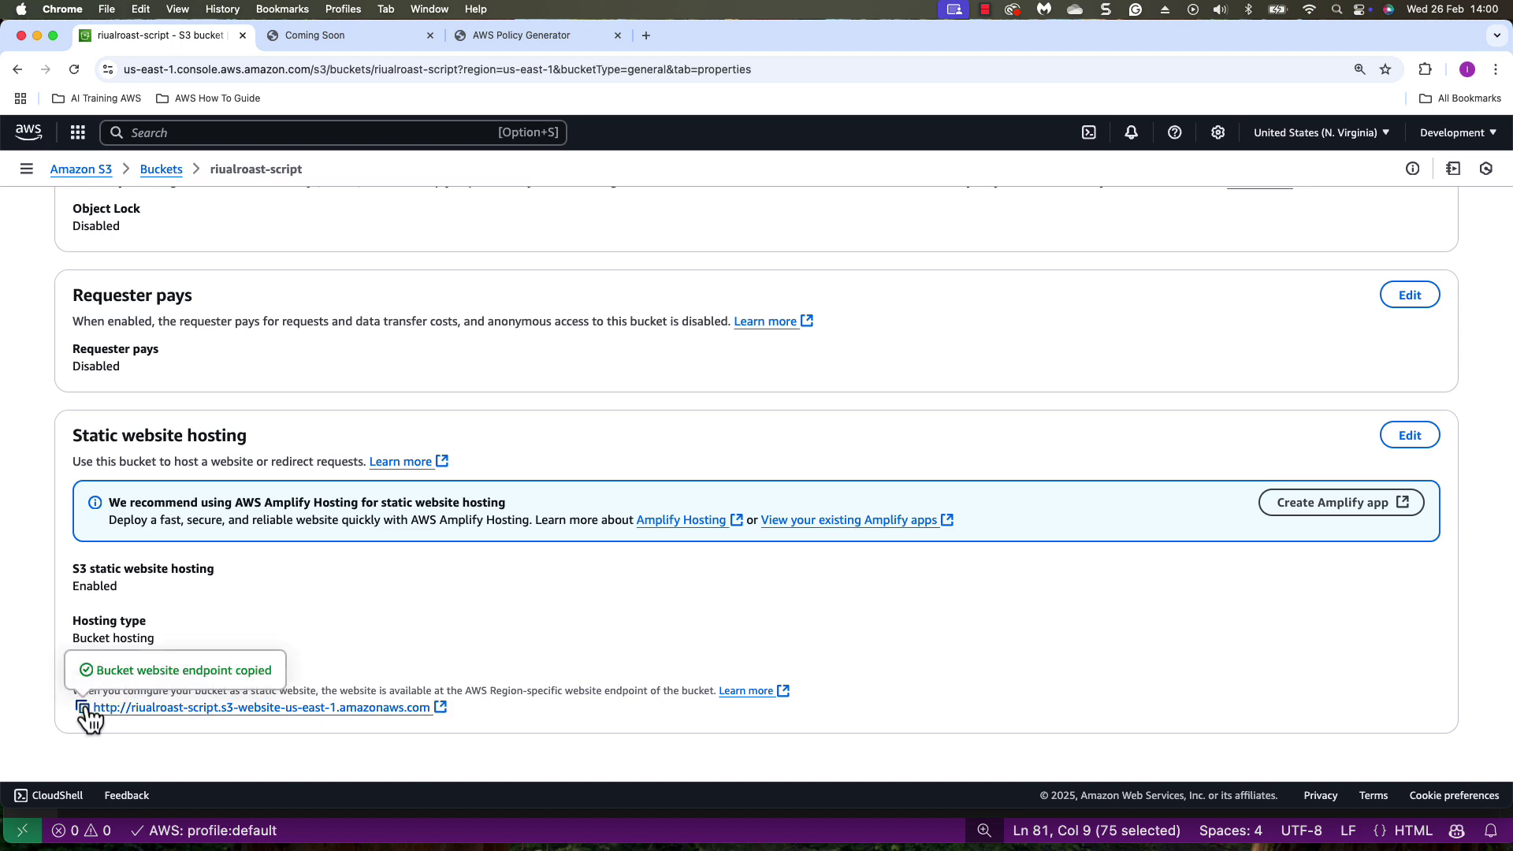
click(343, 837)
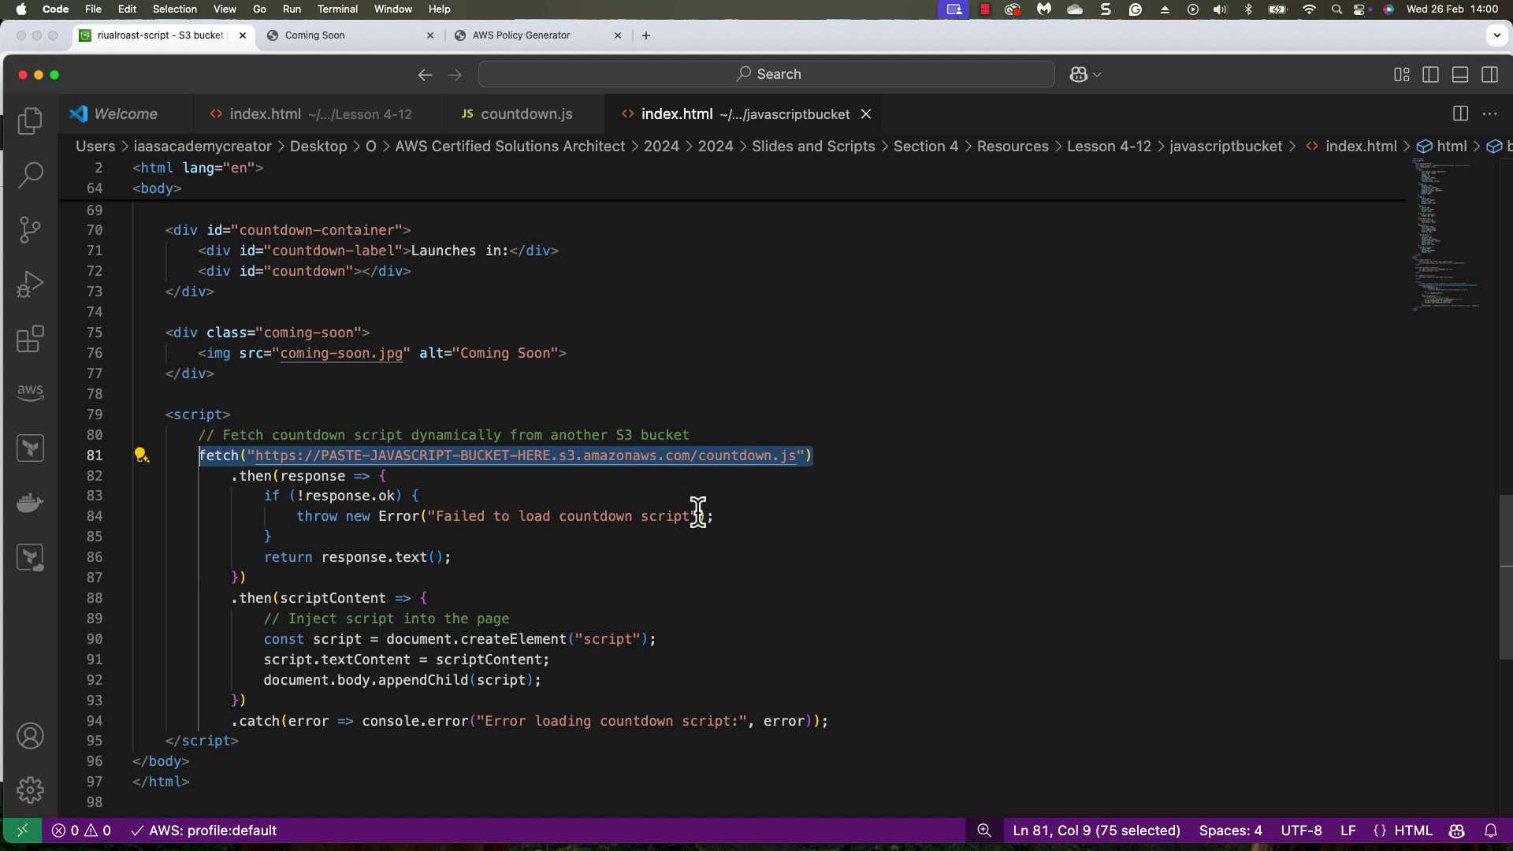
click(698, 456)
drag(691, 456, 259, 456)
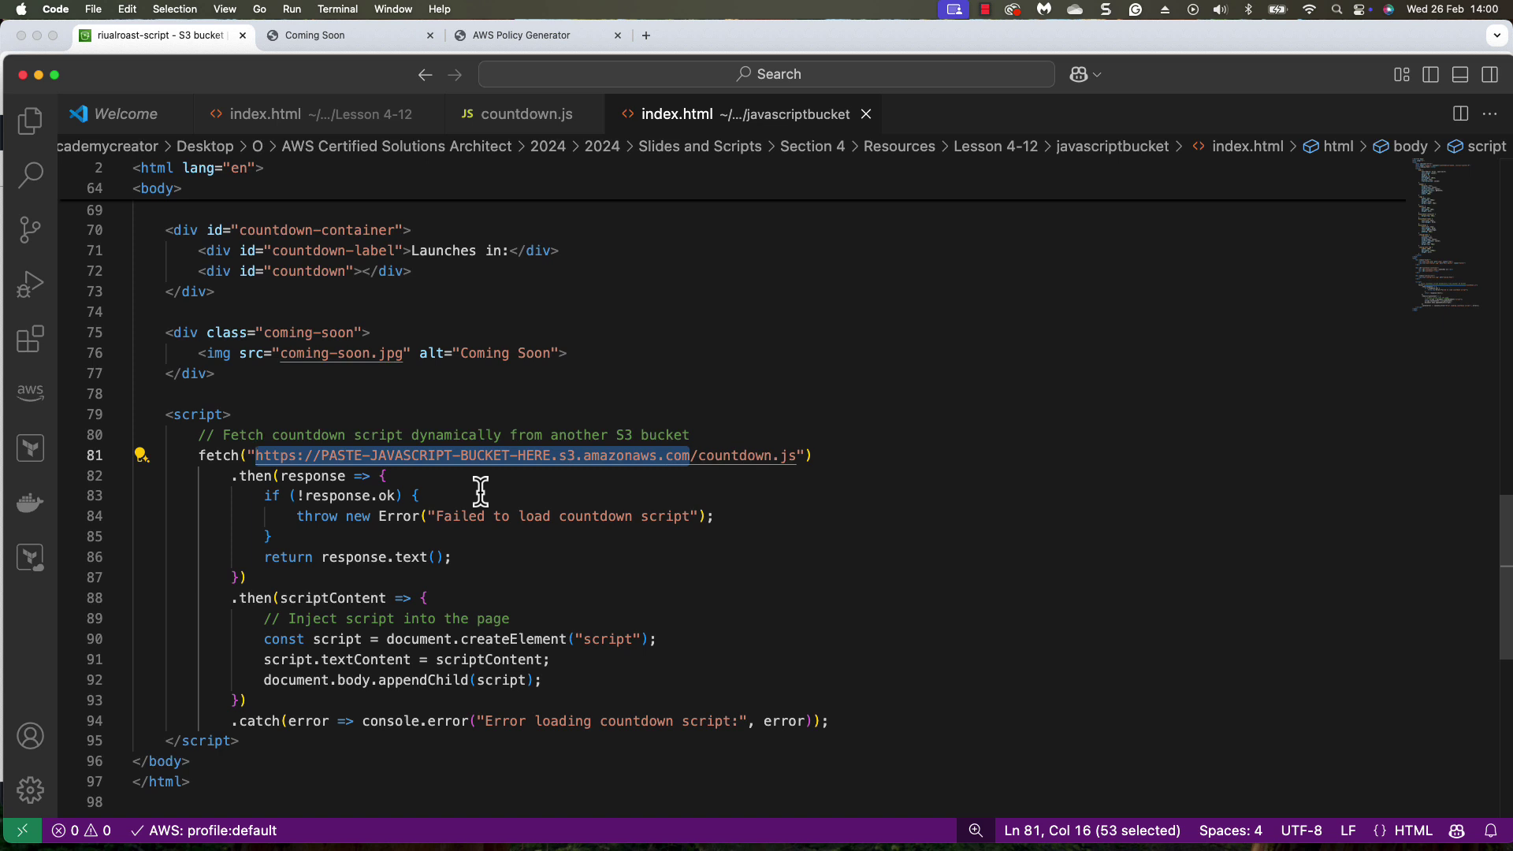
key(super+v)
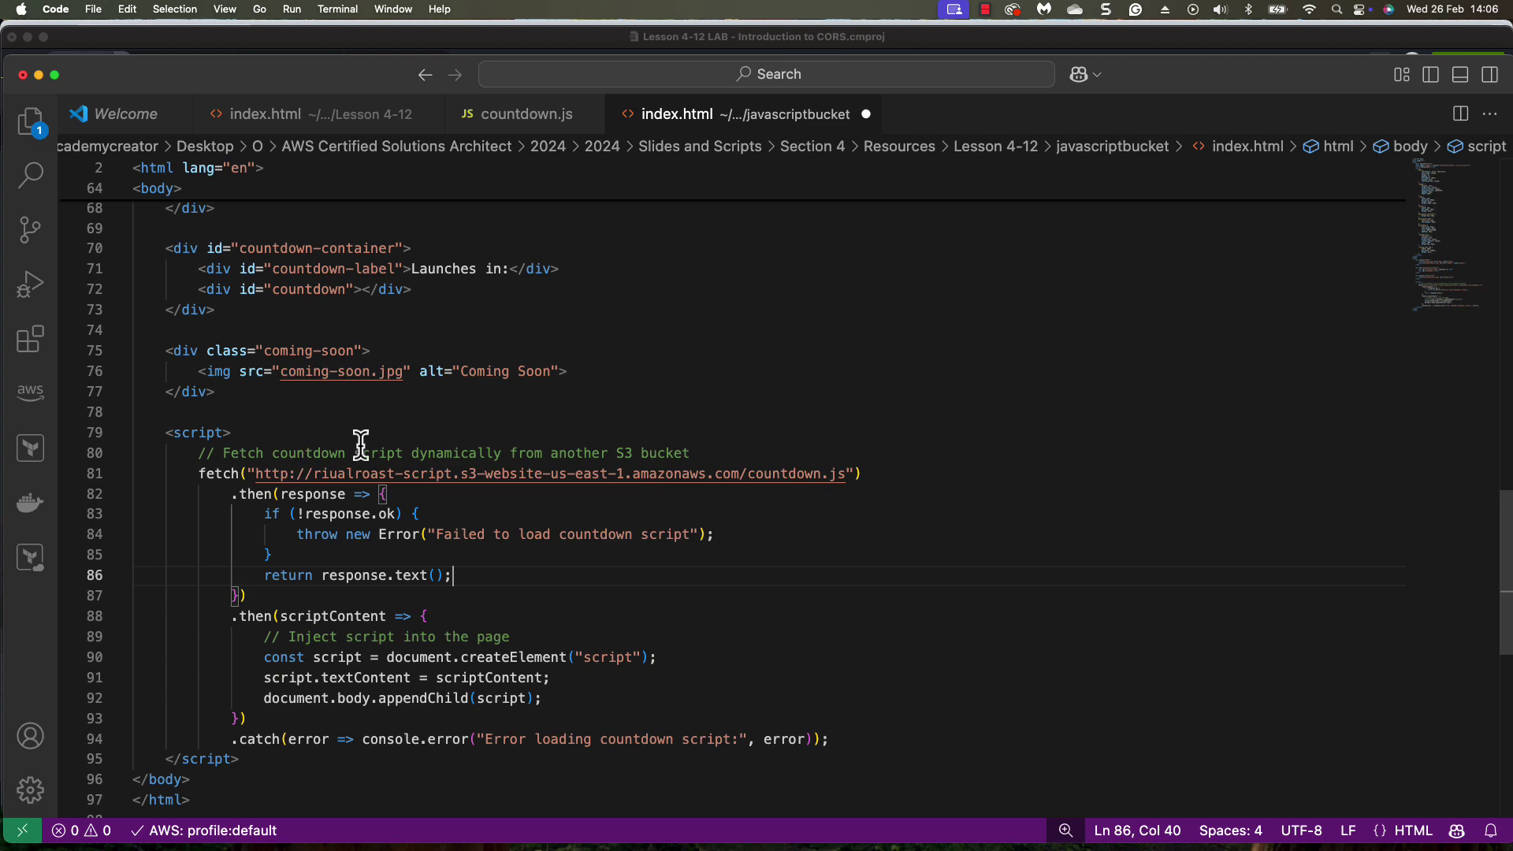
scroll(488, 514, down, 7)
scroll(488, 513, up, 7)
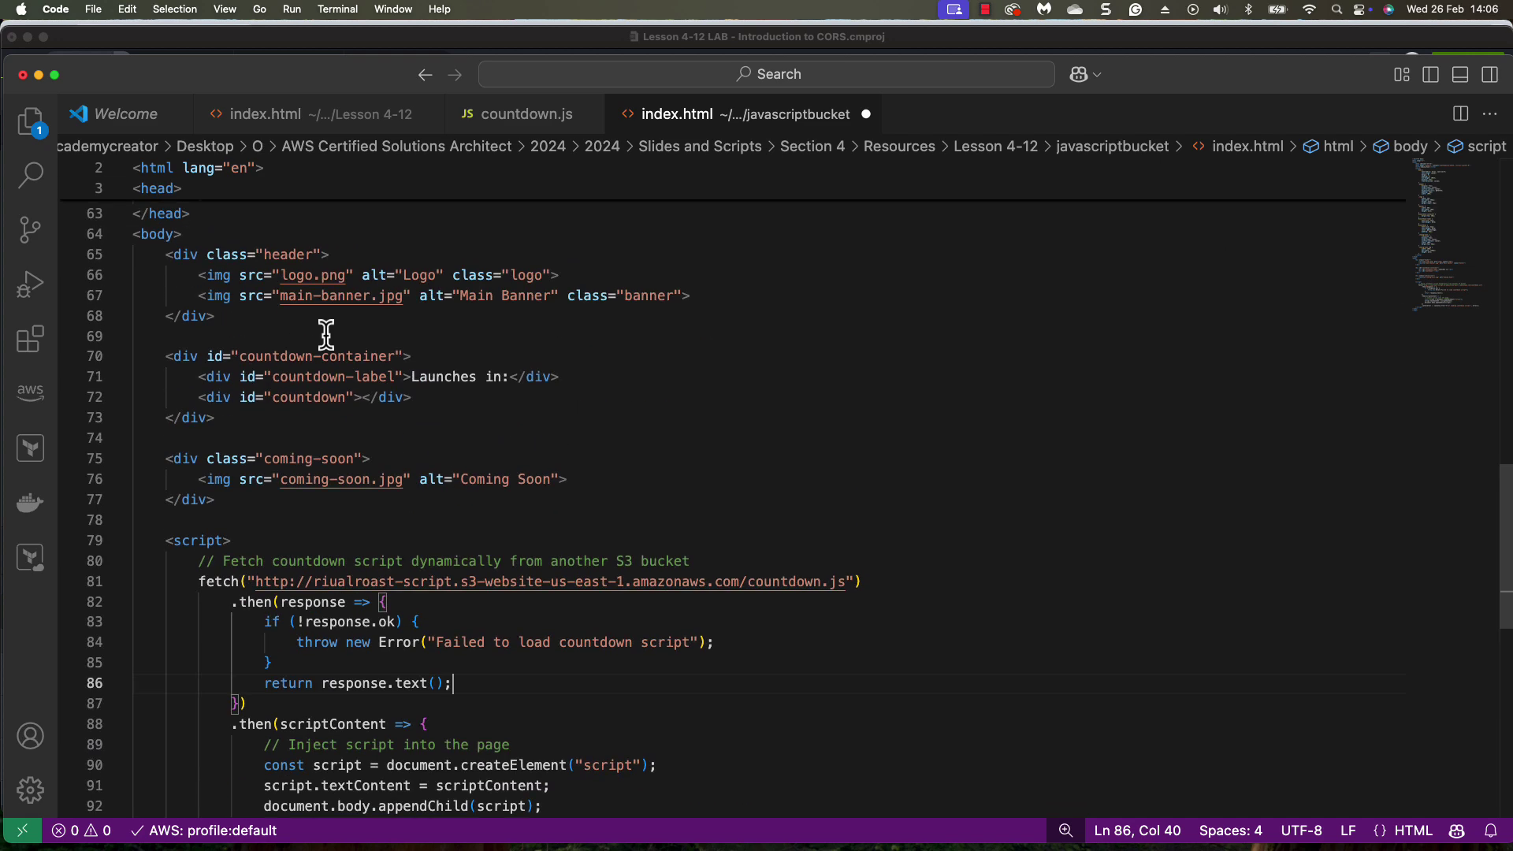
click(93, 9)
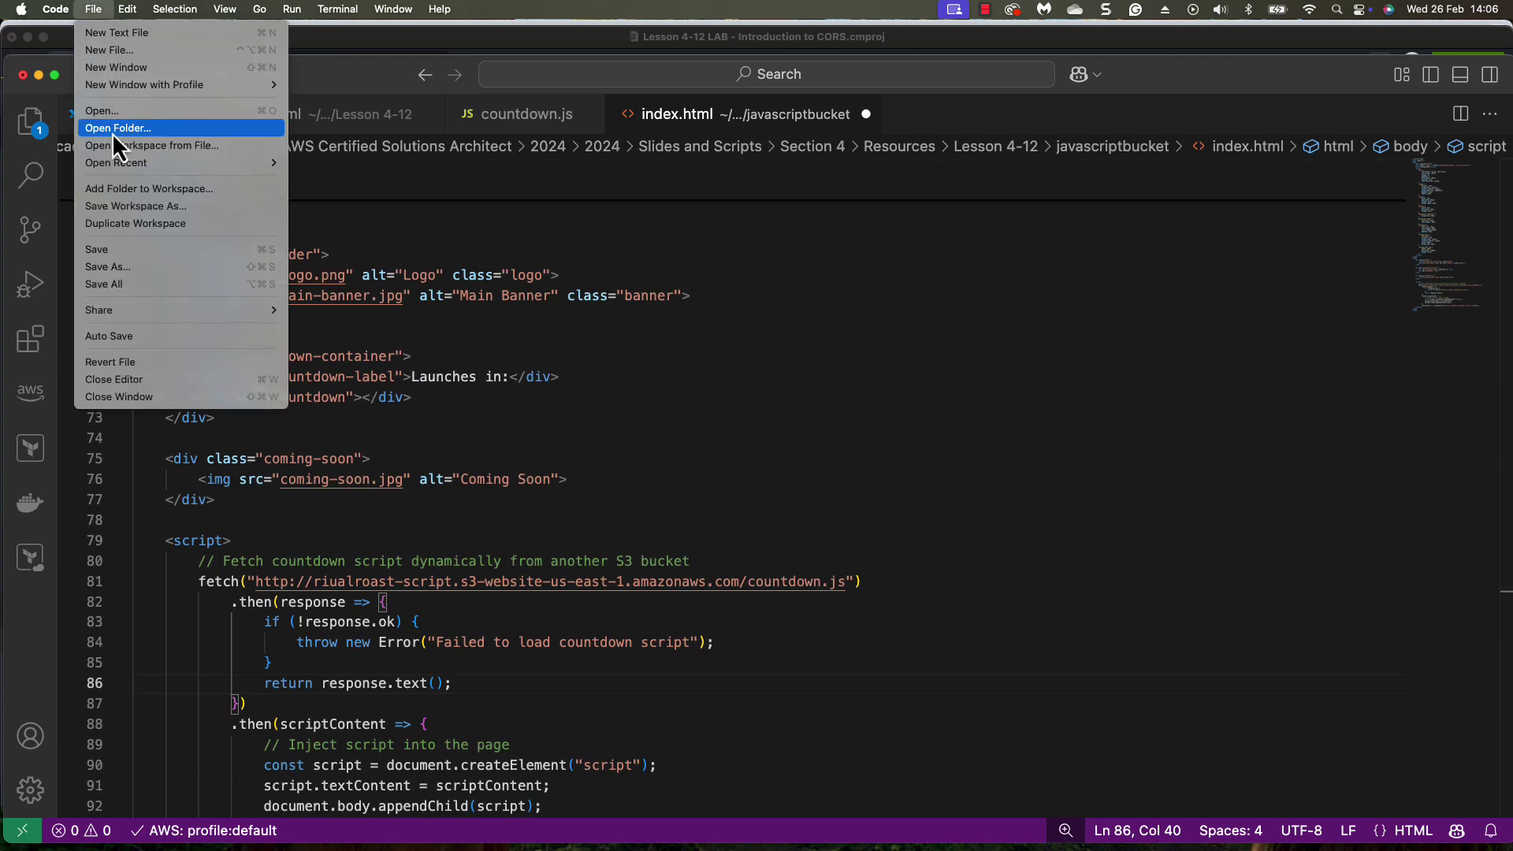
click(111, 247)
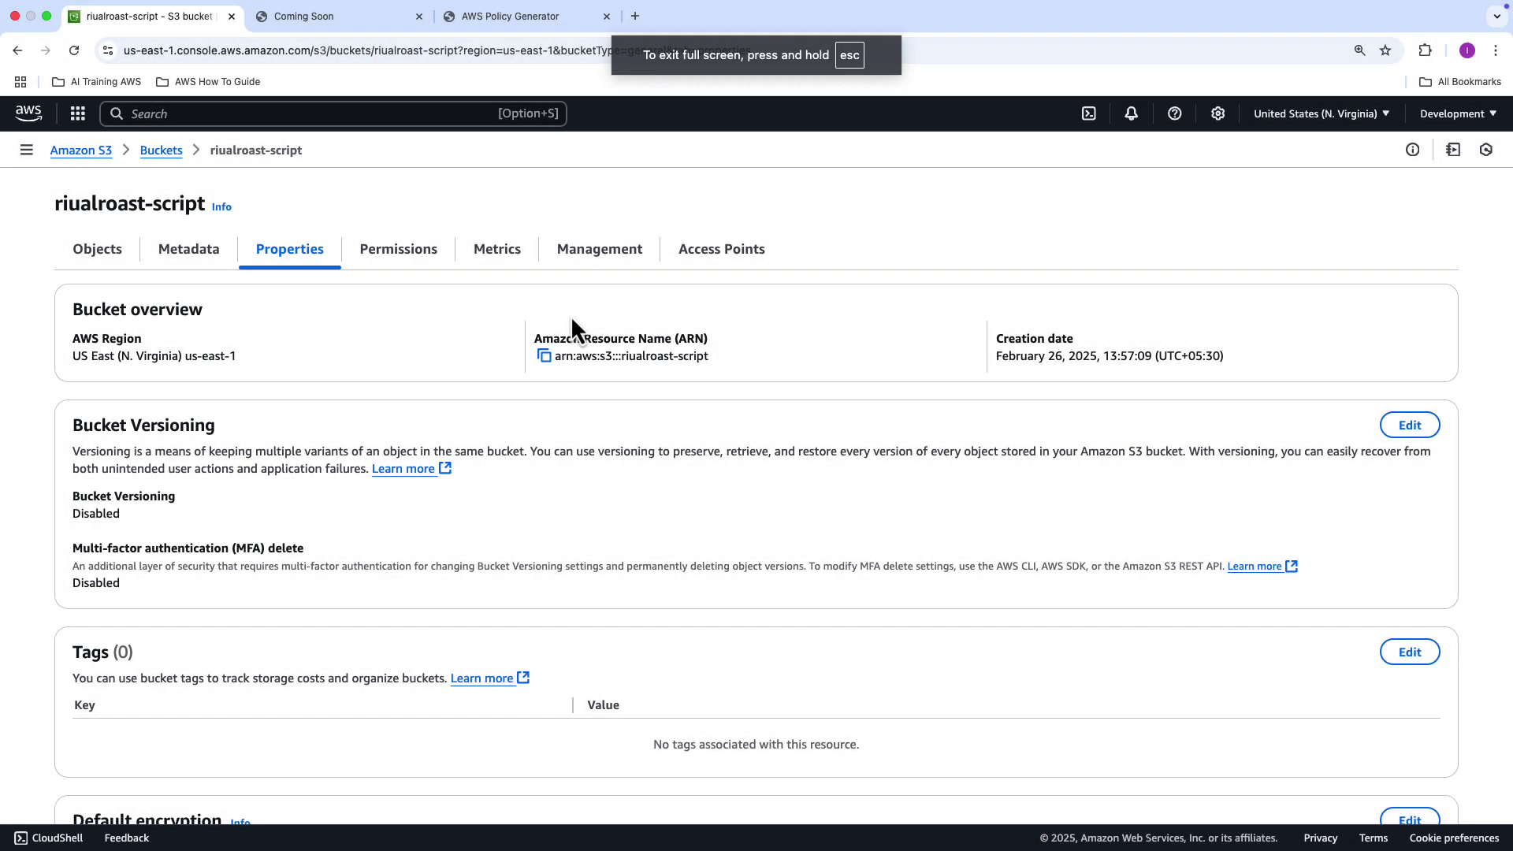
- Return to the S3 bucket list in Chrome and open the ritualroast.io bucket
click(154, 156)
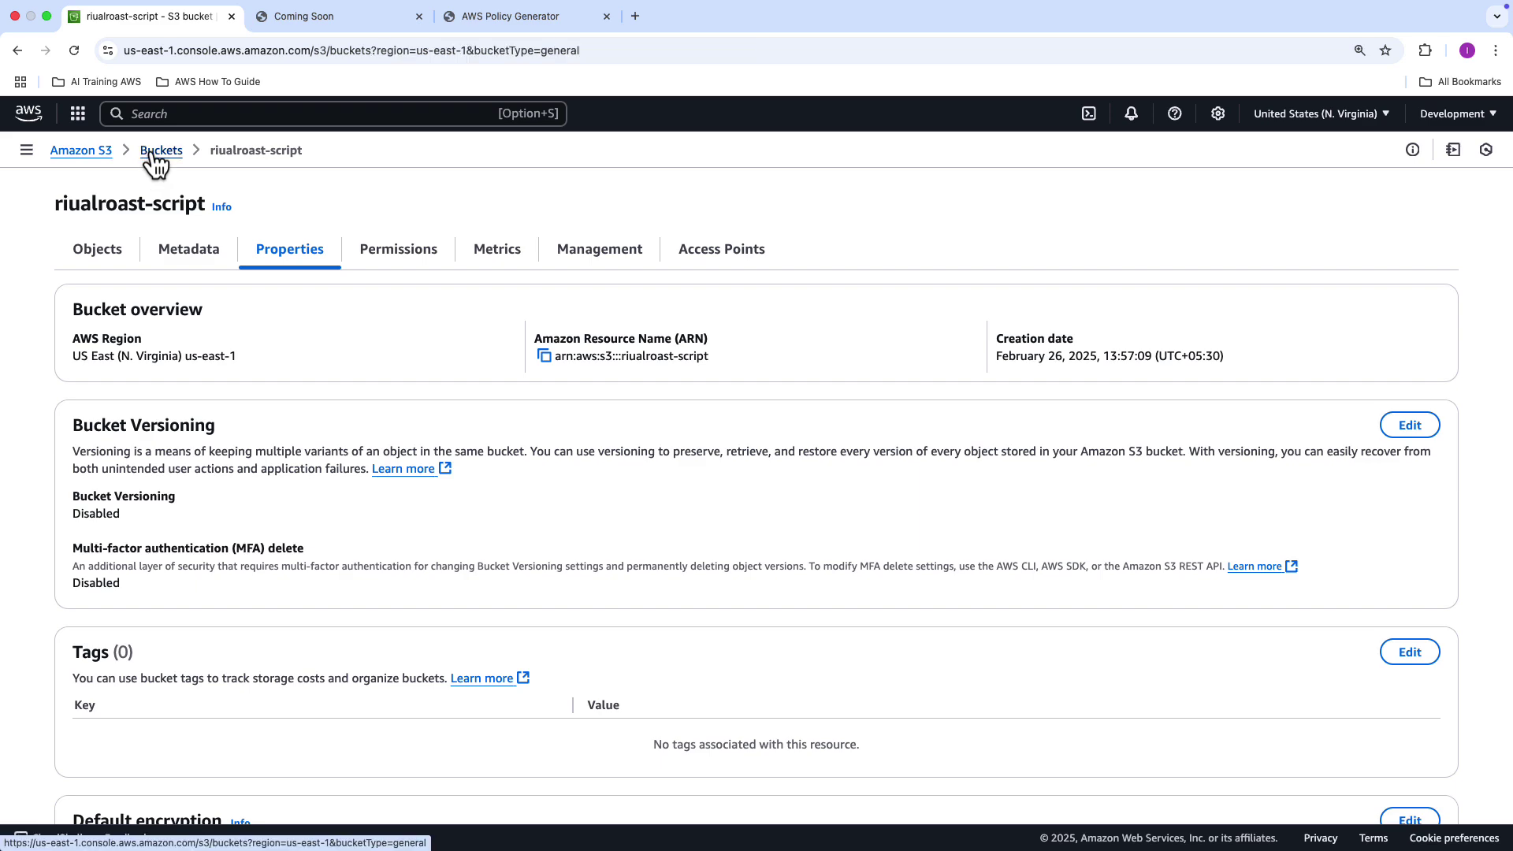
scroll(229, 355, down, 1)
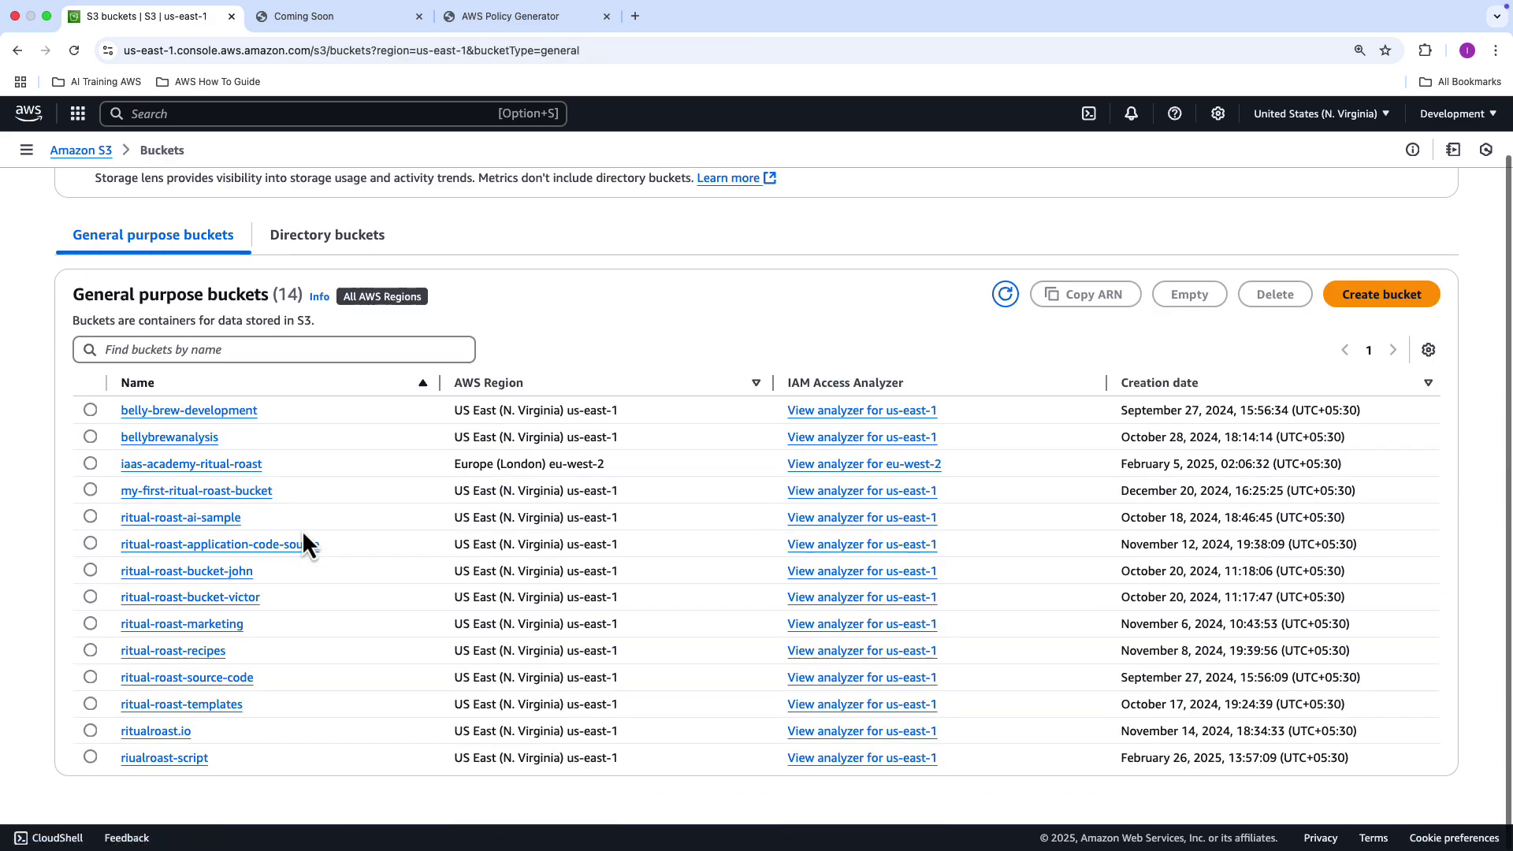
click(183, 733)
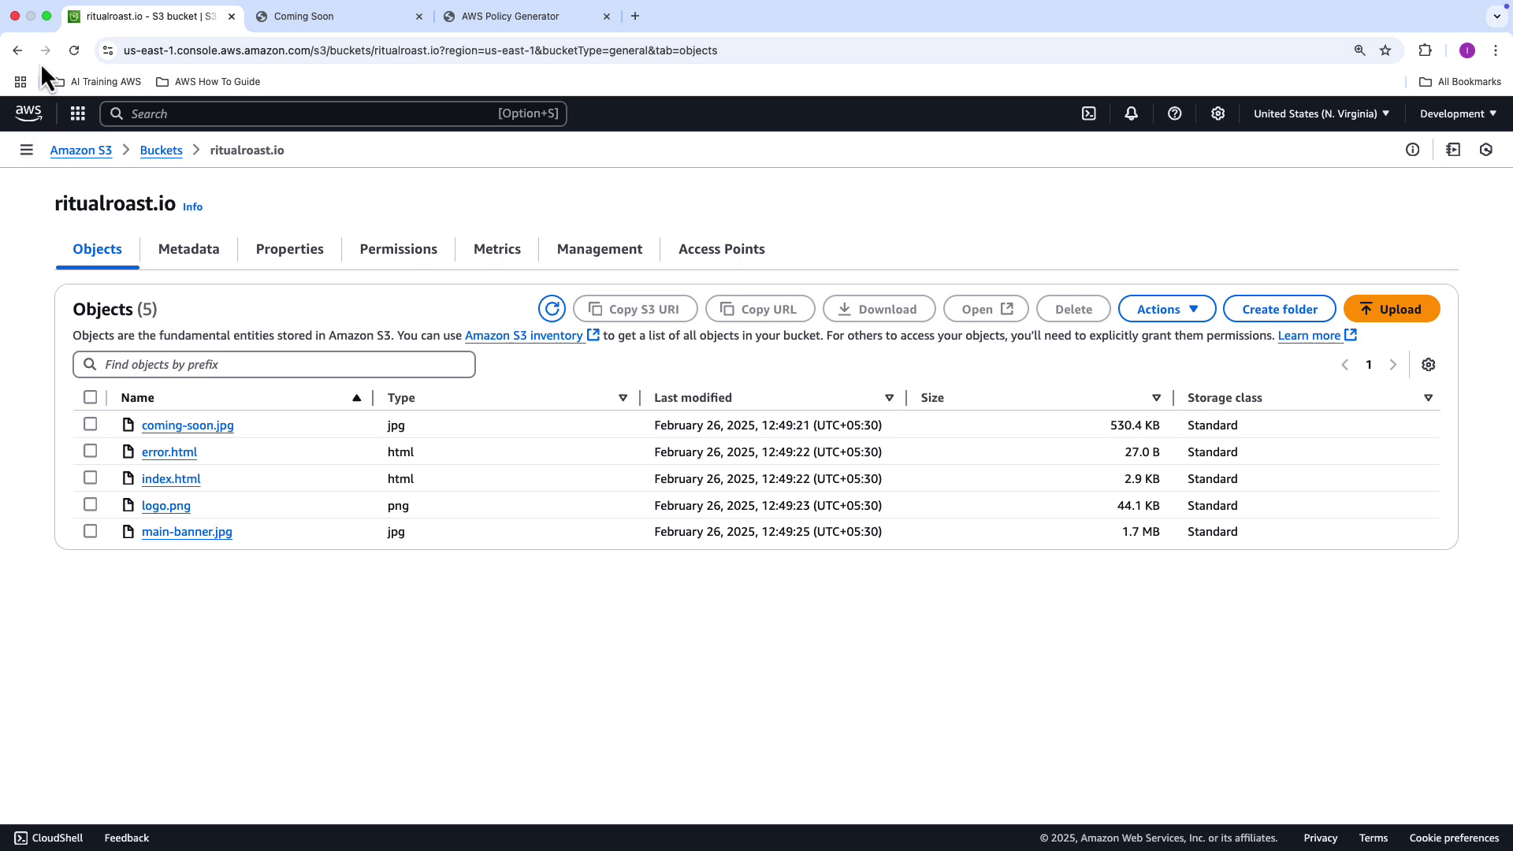
- Upload the edited index.html from the javascriptbucket folder to the ritualroast.io bucket and close the upload status page
click(47, 17)
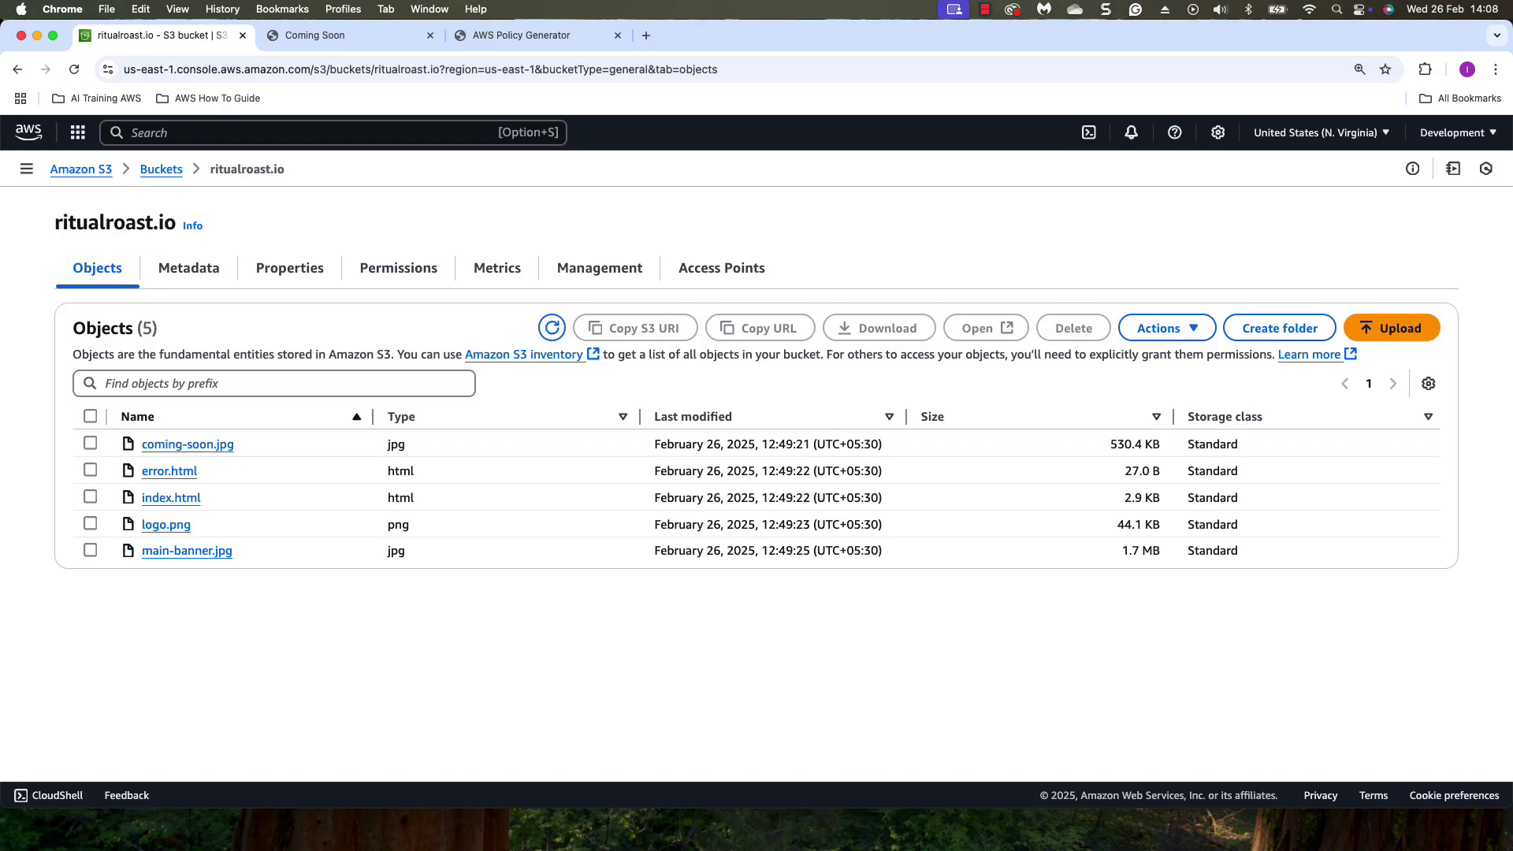
click(1, 481)
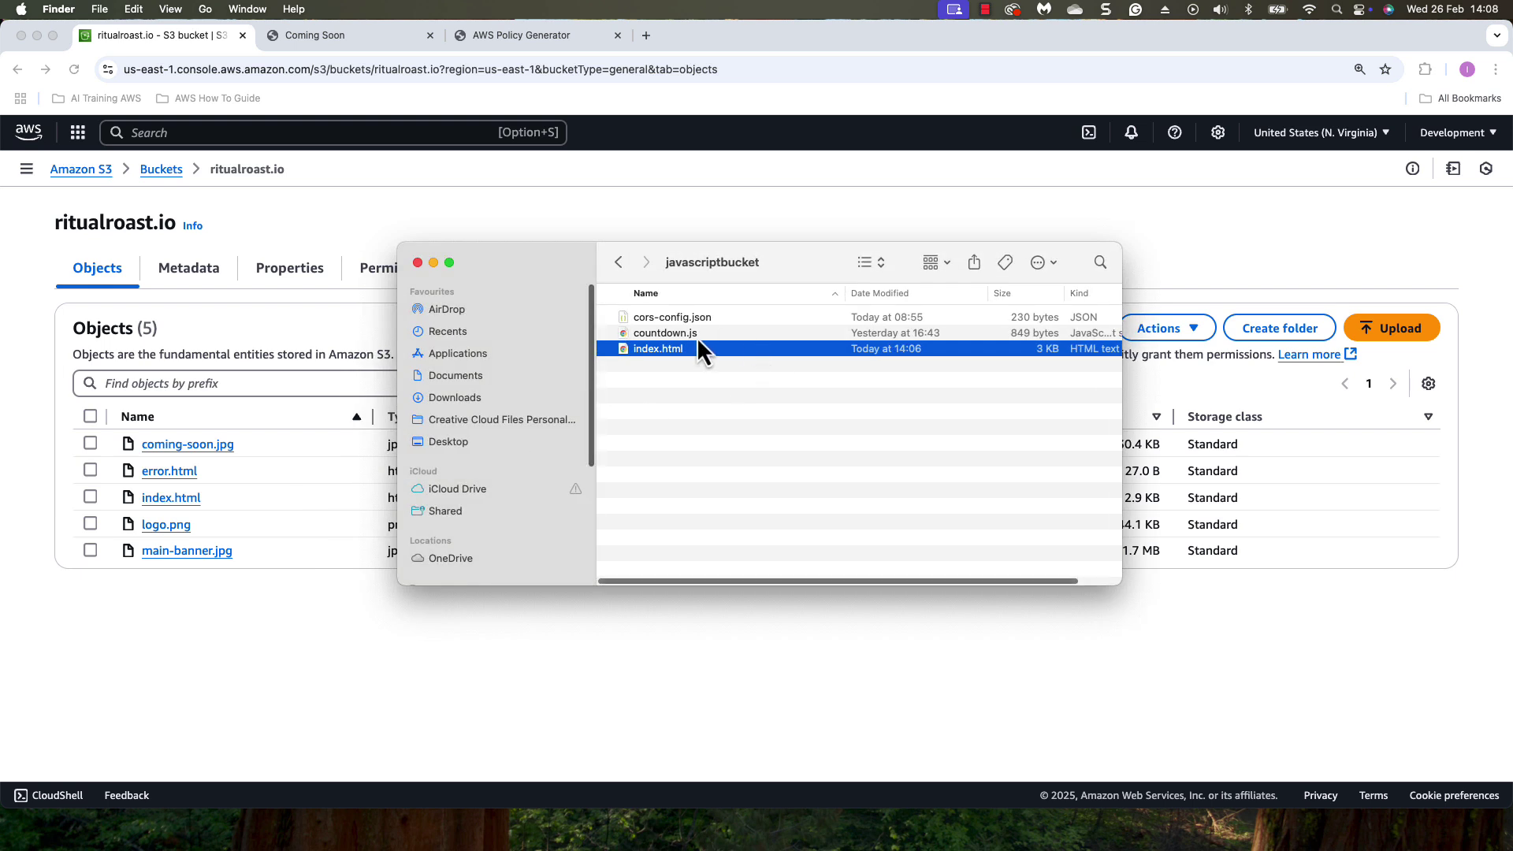
click(620, 262)
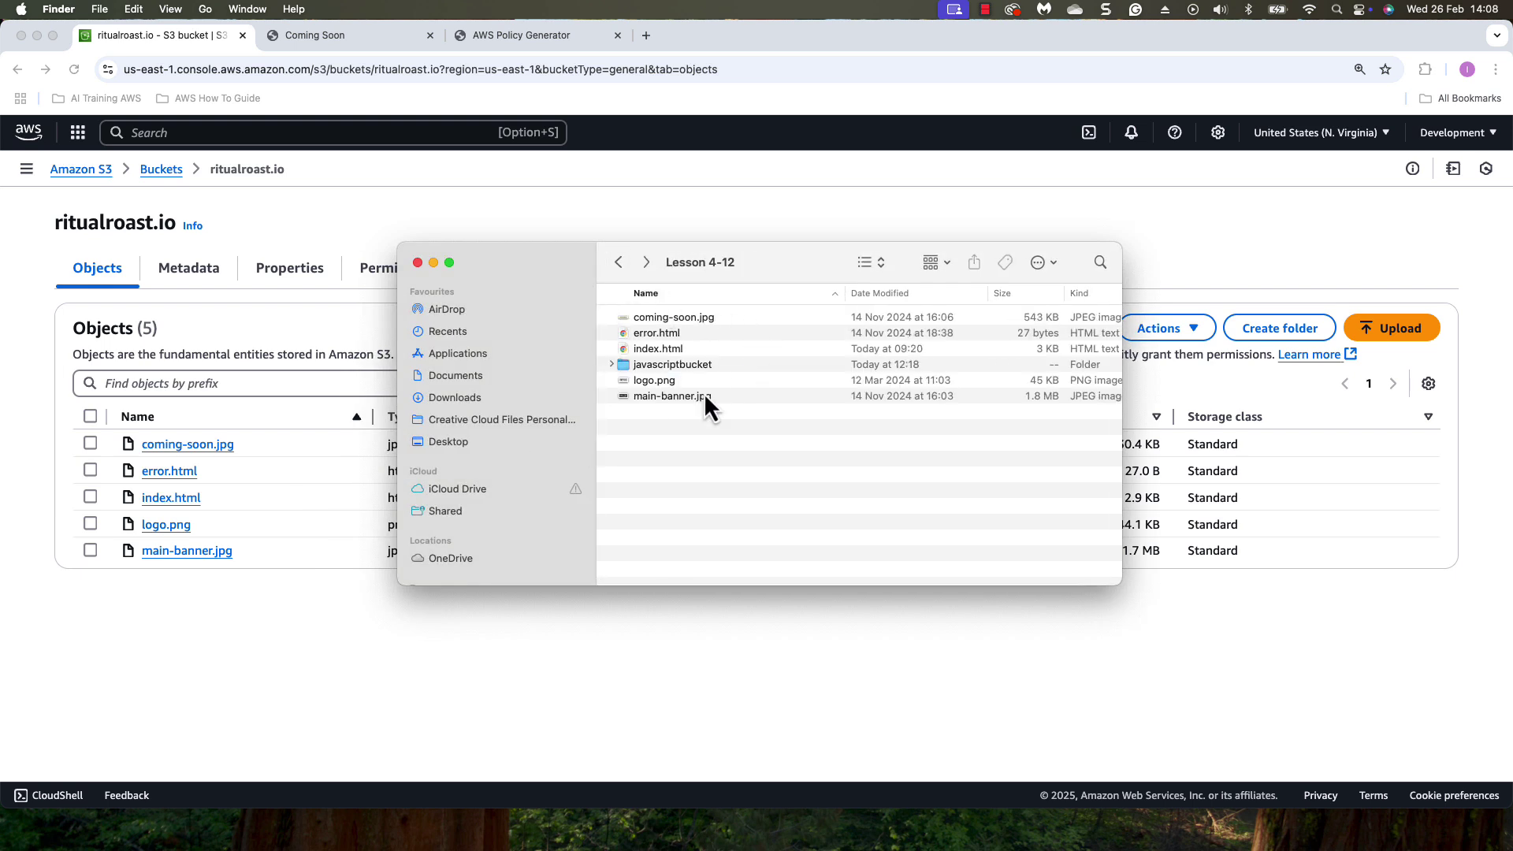
double_click(665, 366)
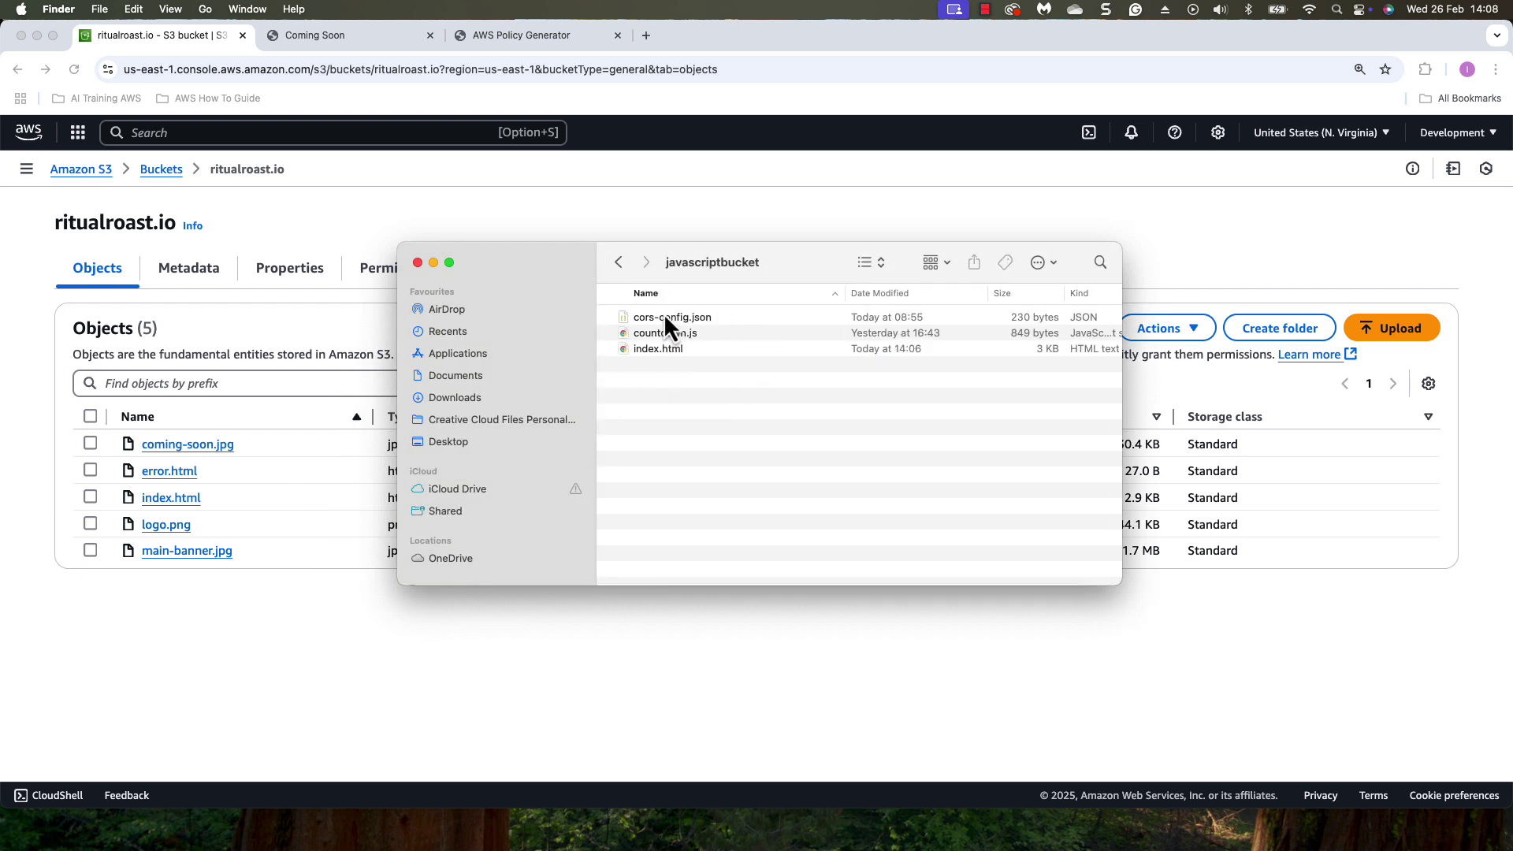
click(652, 355)
drag(658, 350, 271, 625)
scroll(1326, 522, down, 2)
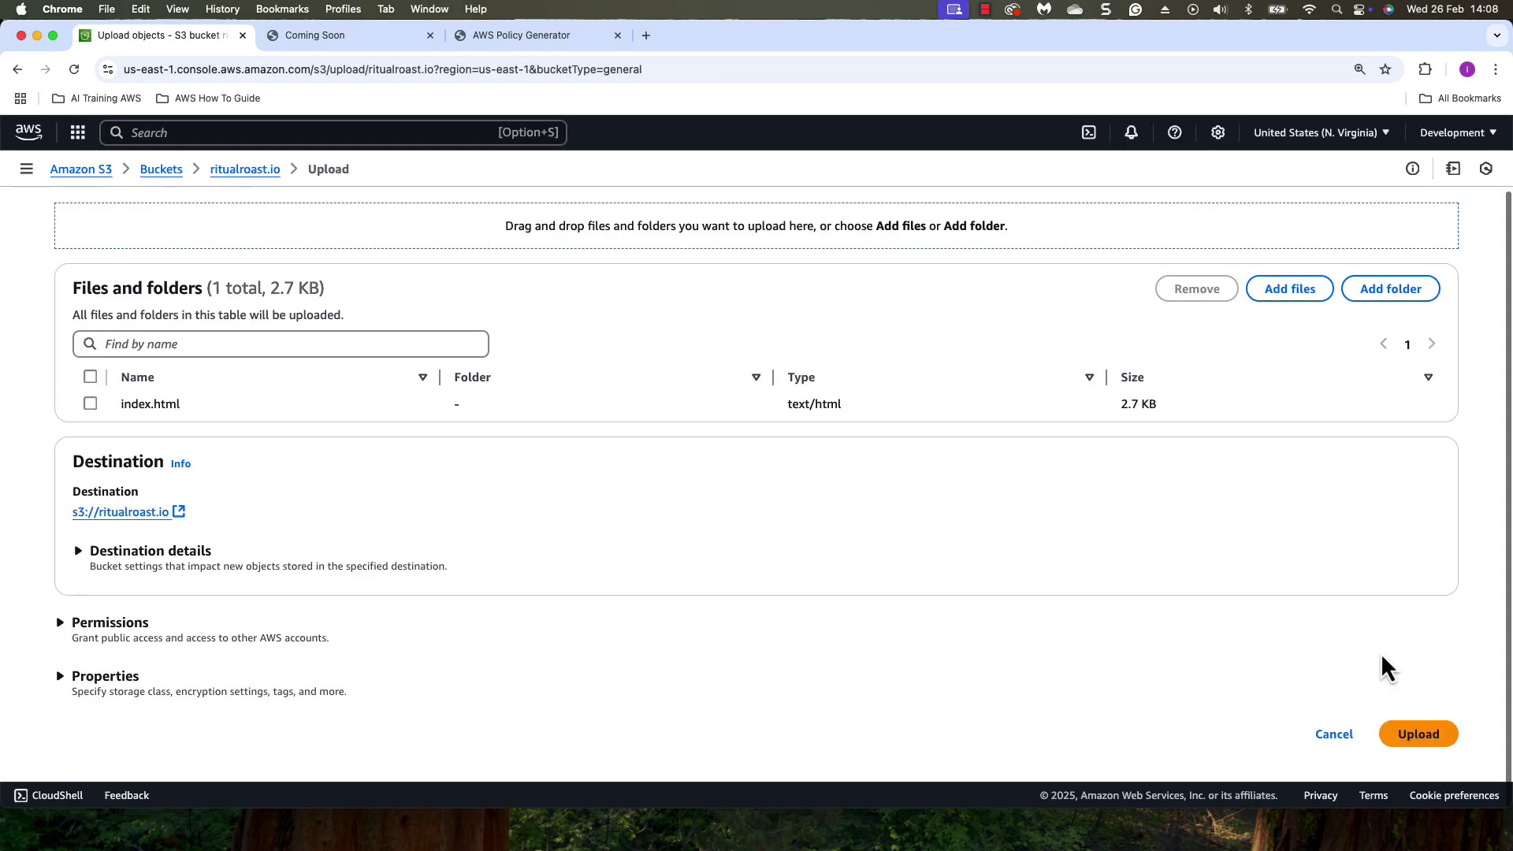
click(1389, 734)
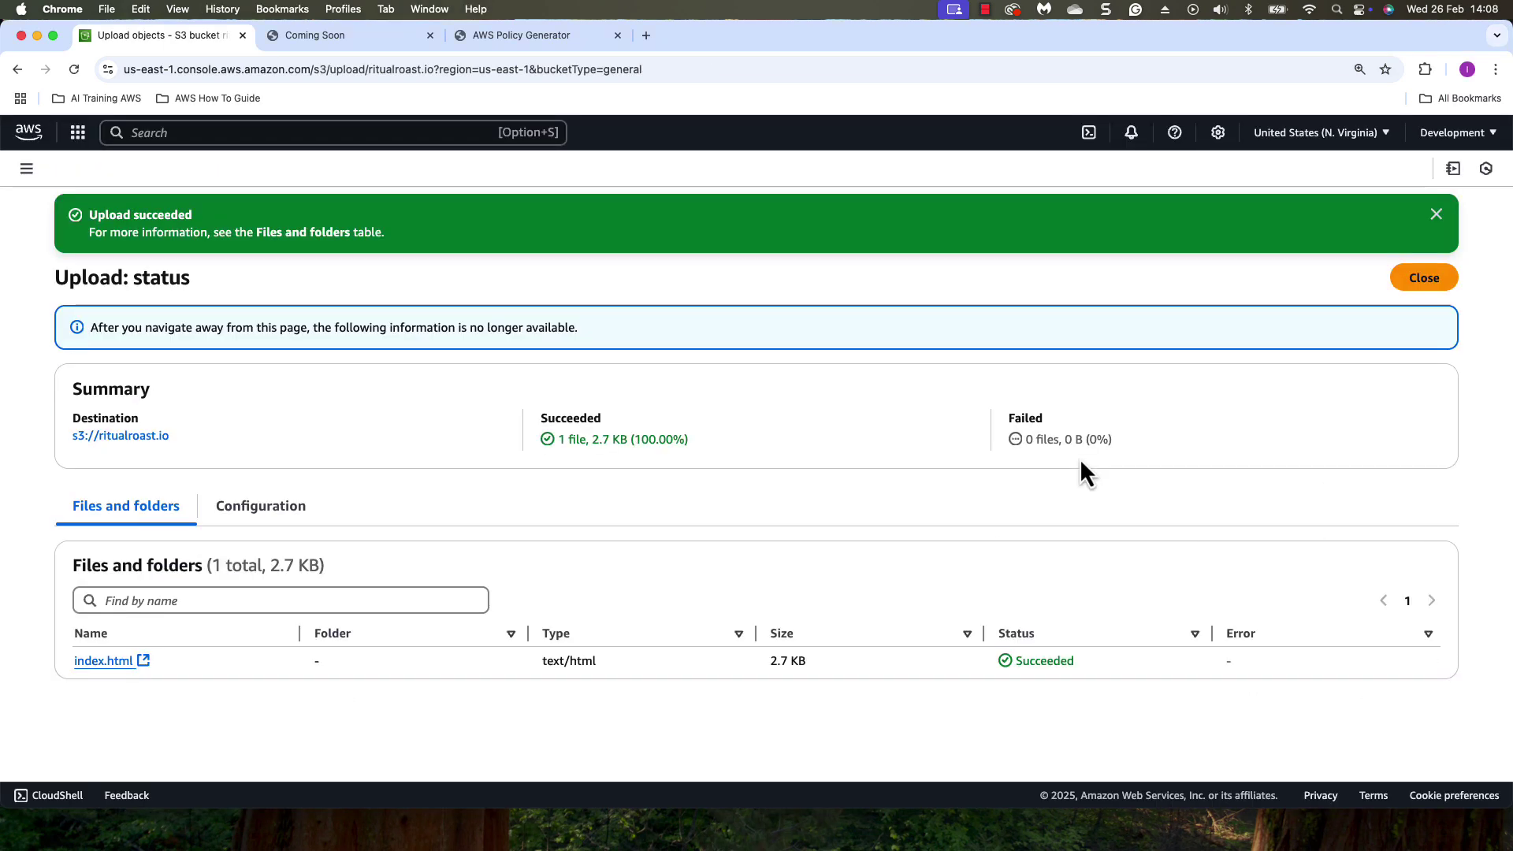
click(1418, 285)
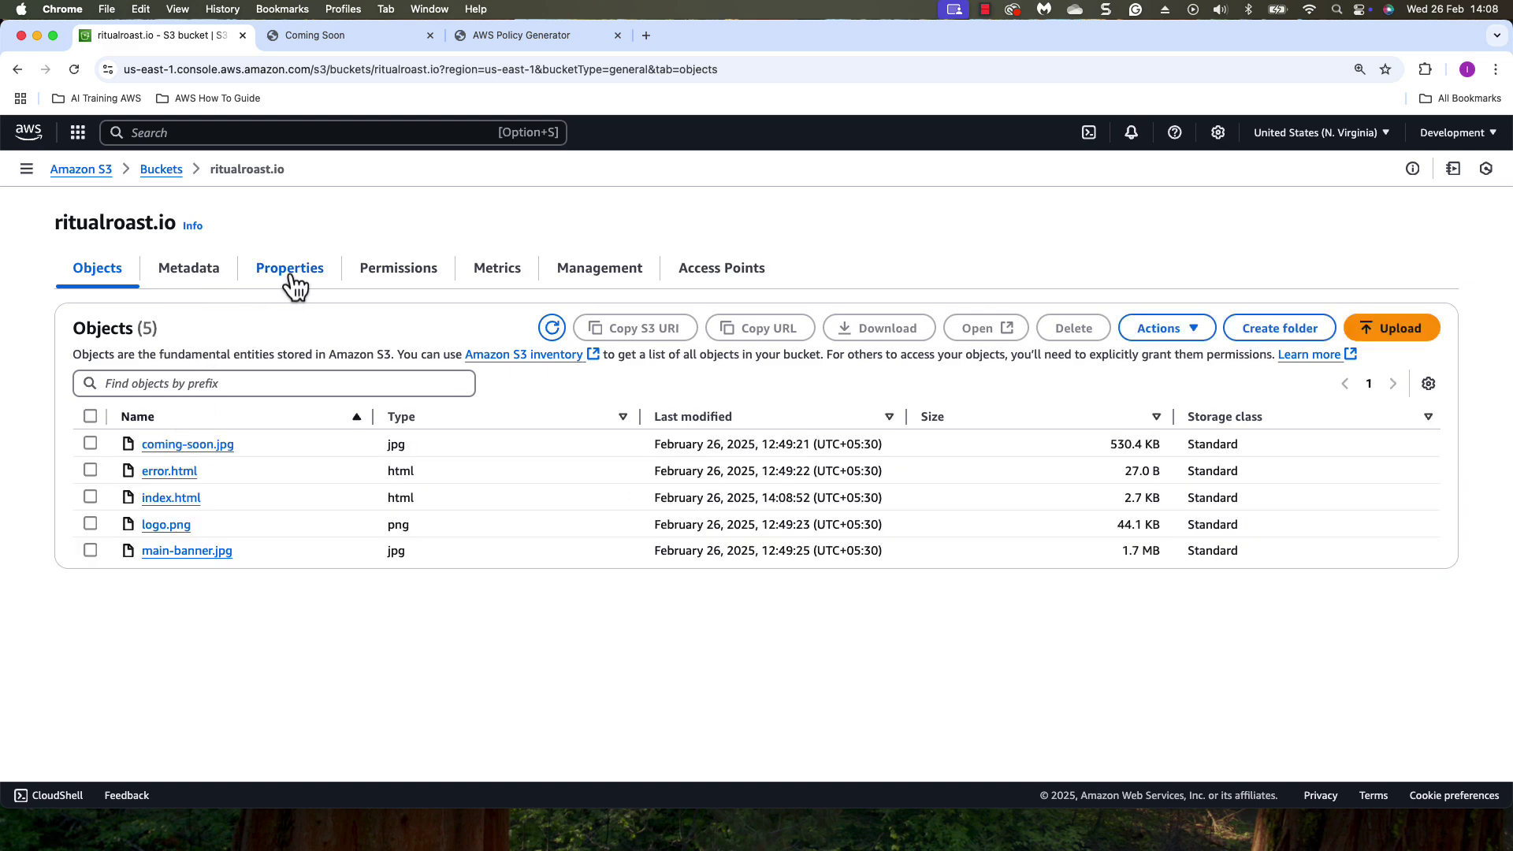
- Open the ritualroast.io bucket's website endpoint from its static website hosting properties and compare the page with the previously loaded Coming Soon page
click(291, 270)
scroll(329, 514, down, 15)
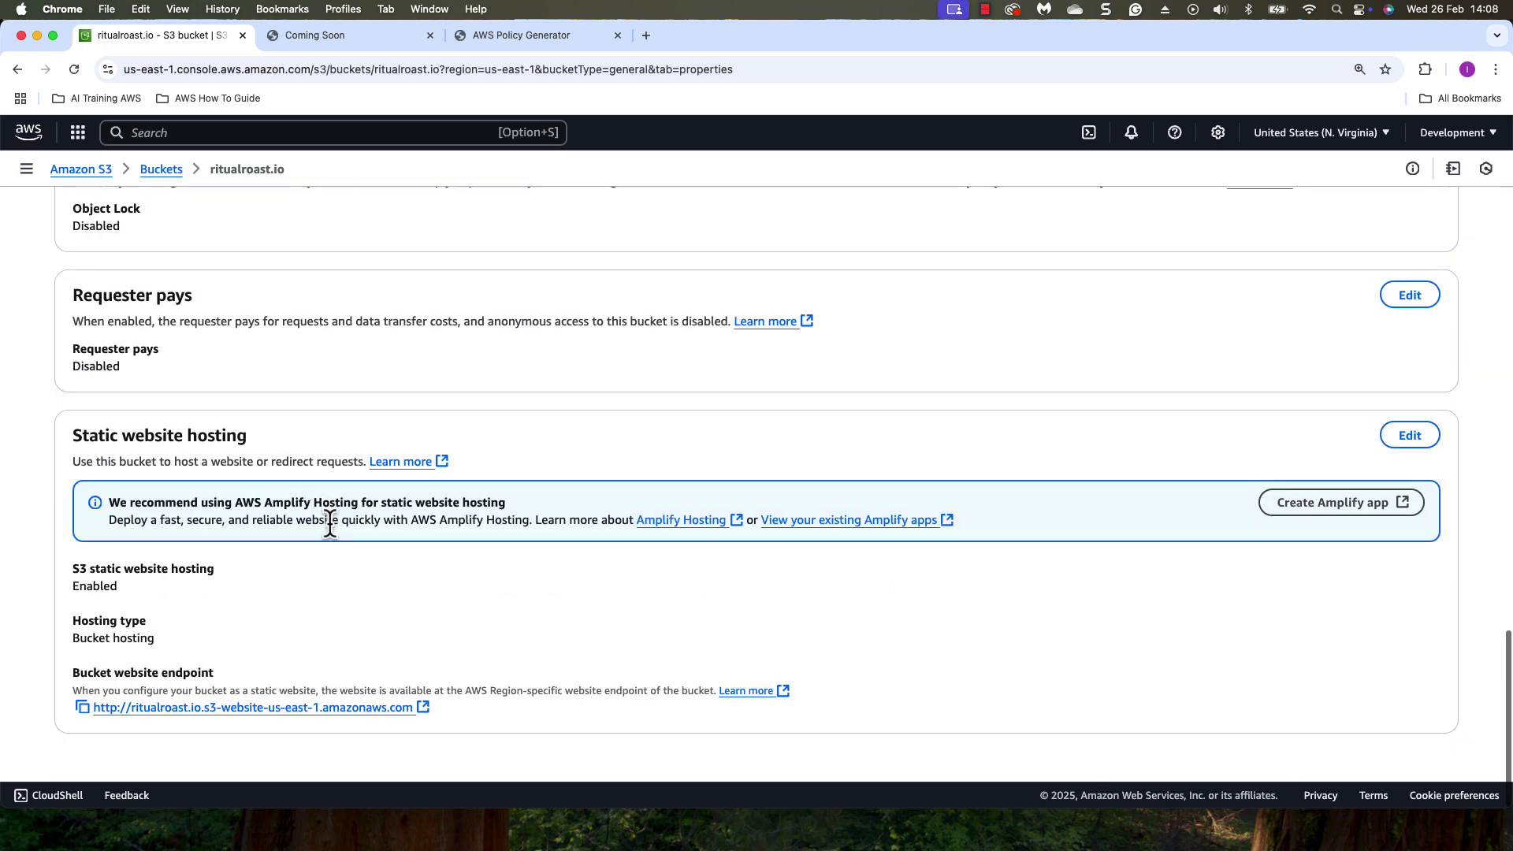
click(254, 709)
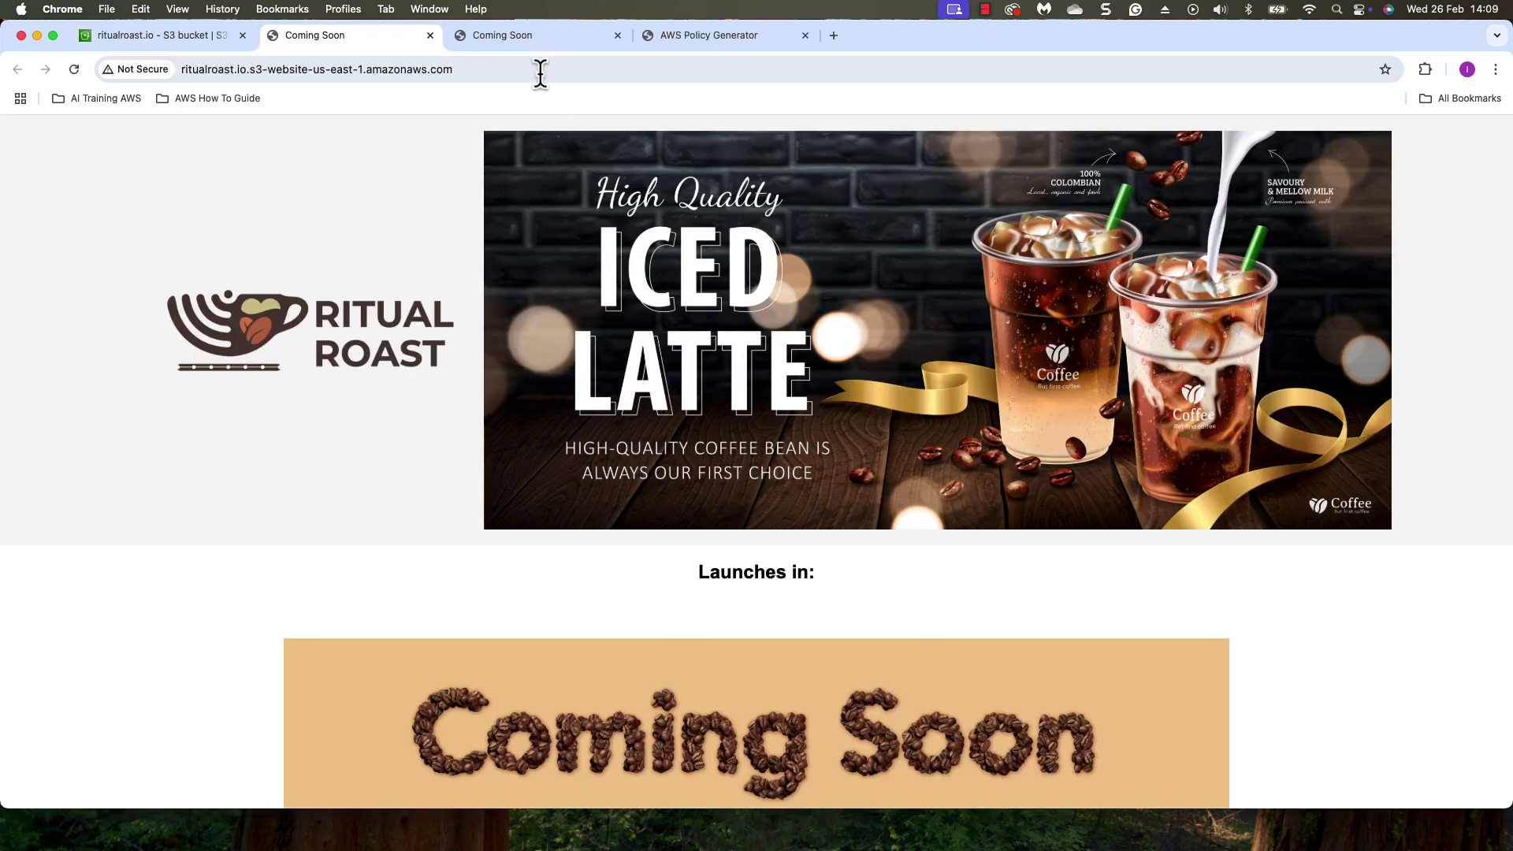
click(535, 41)
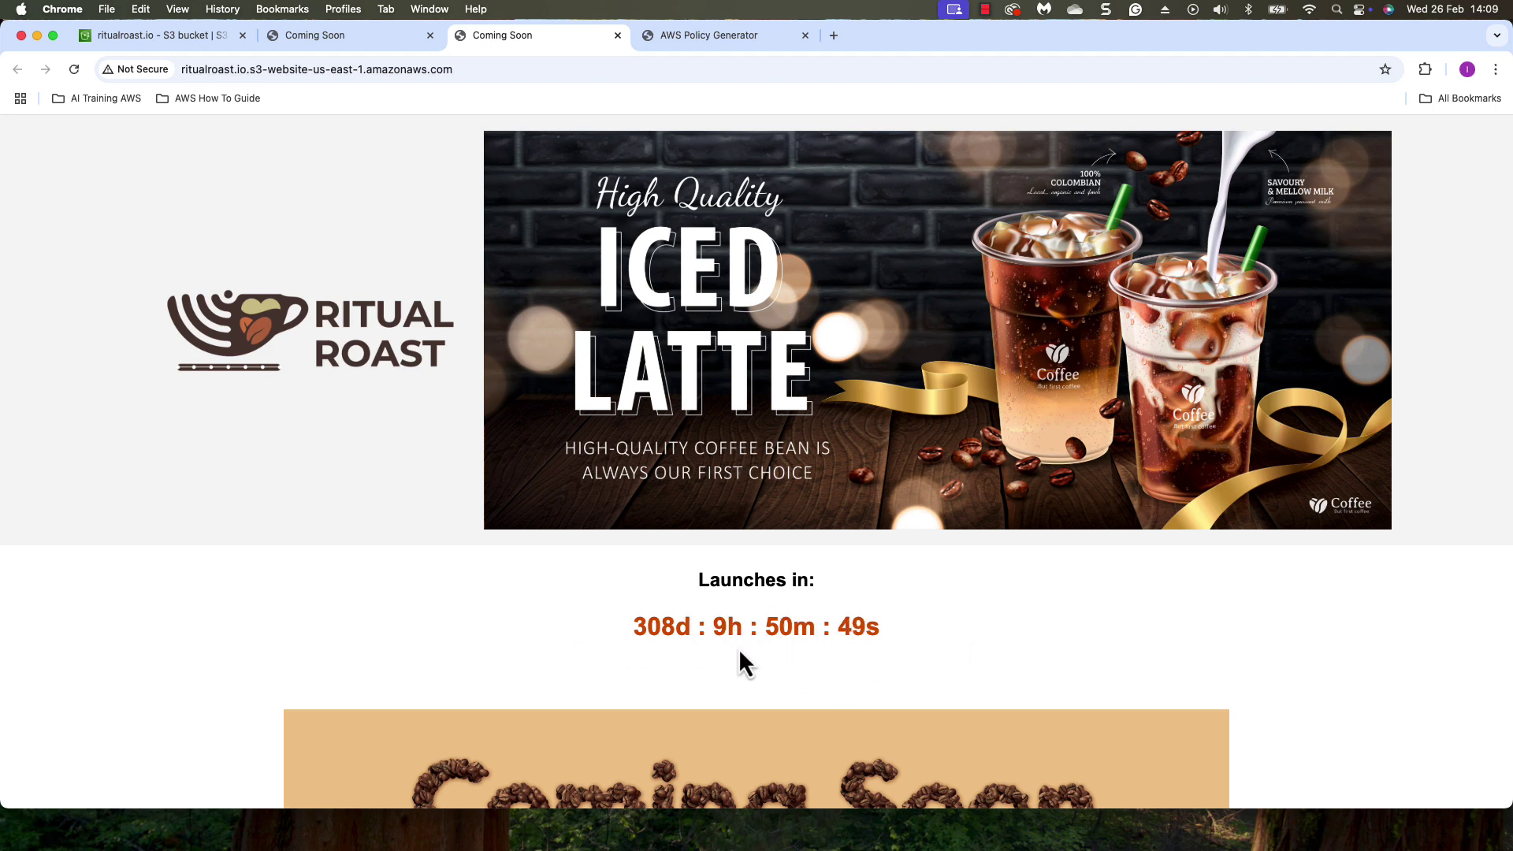
click(372, 38)
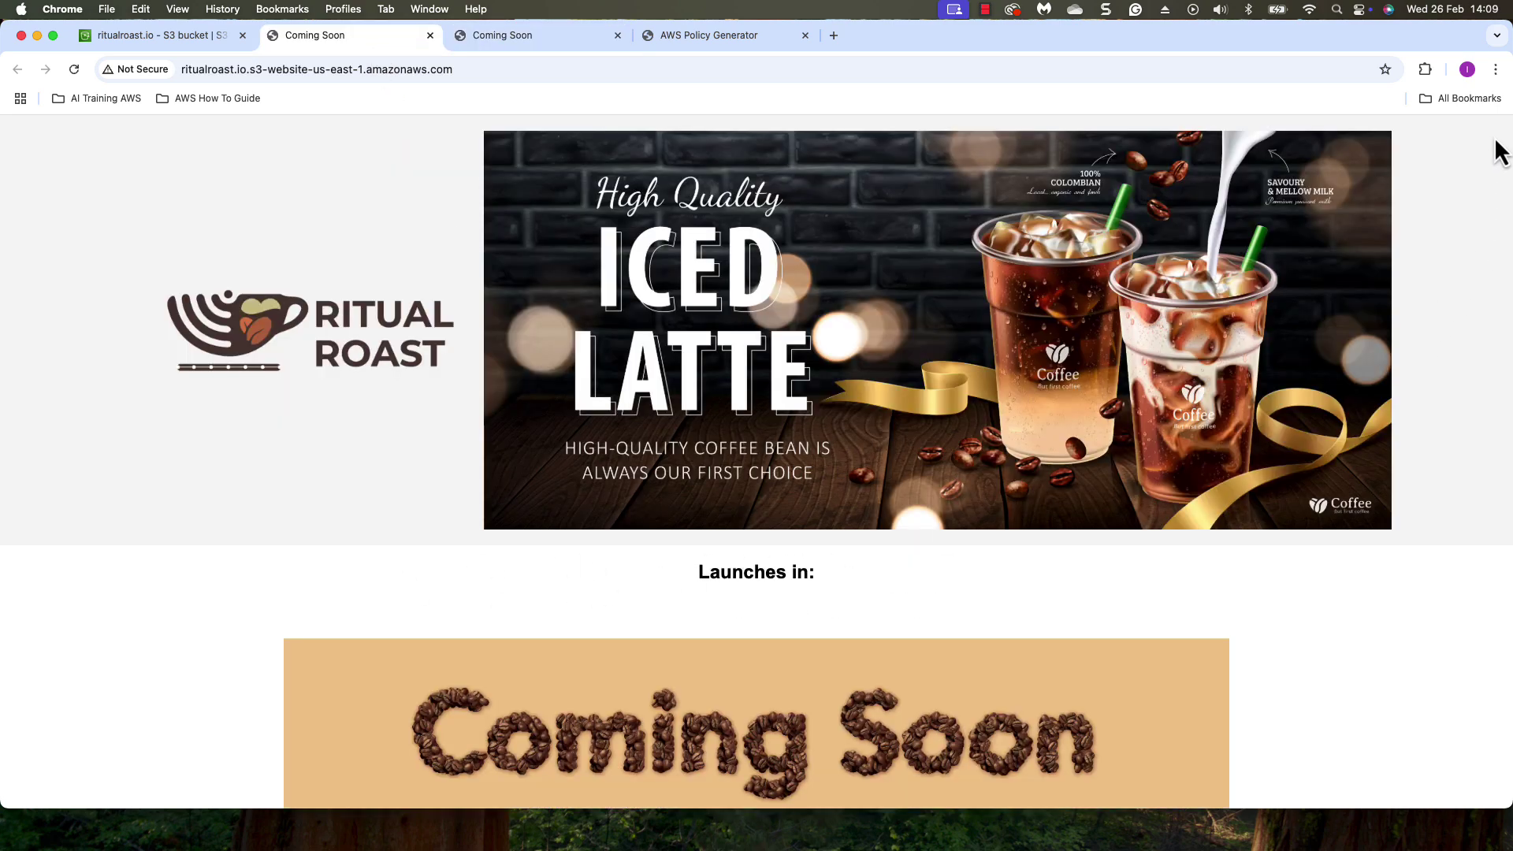
- Open Developer Tools on the newly loaded Coming Soon page, widen the page area, and reload to record its network requests
click(1495, 70)
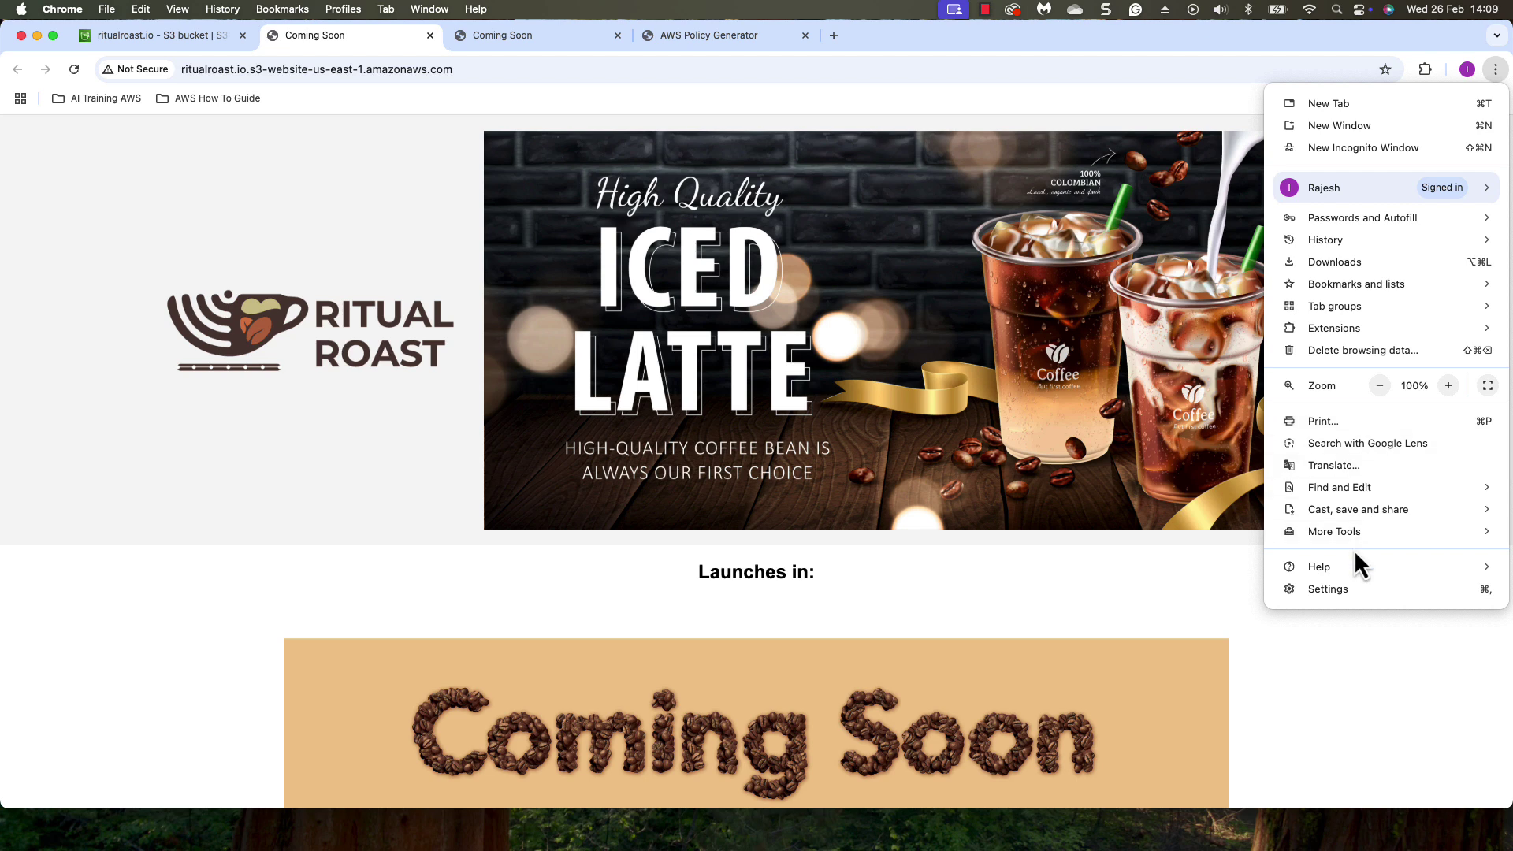
mouse_move(1355, 537)
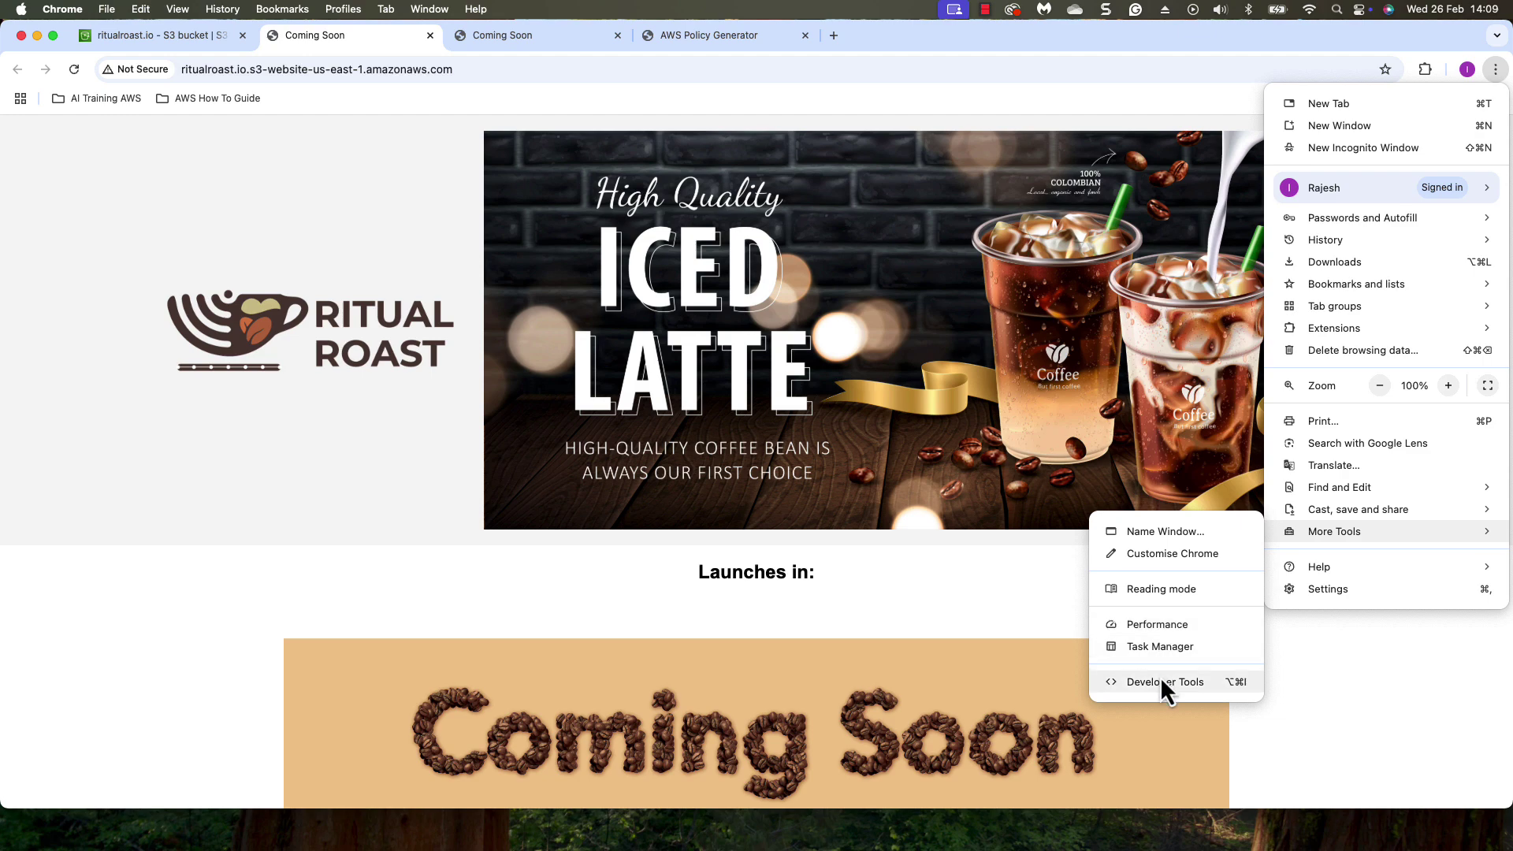
click(1163, 692)
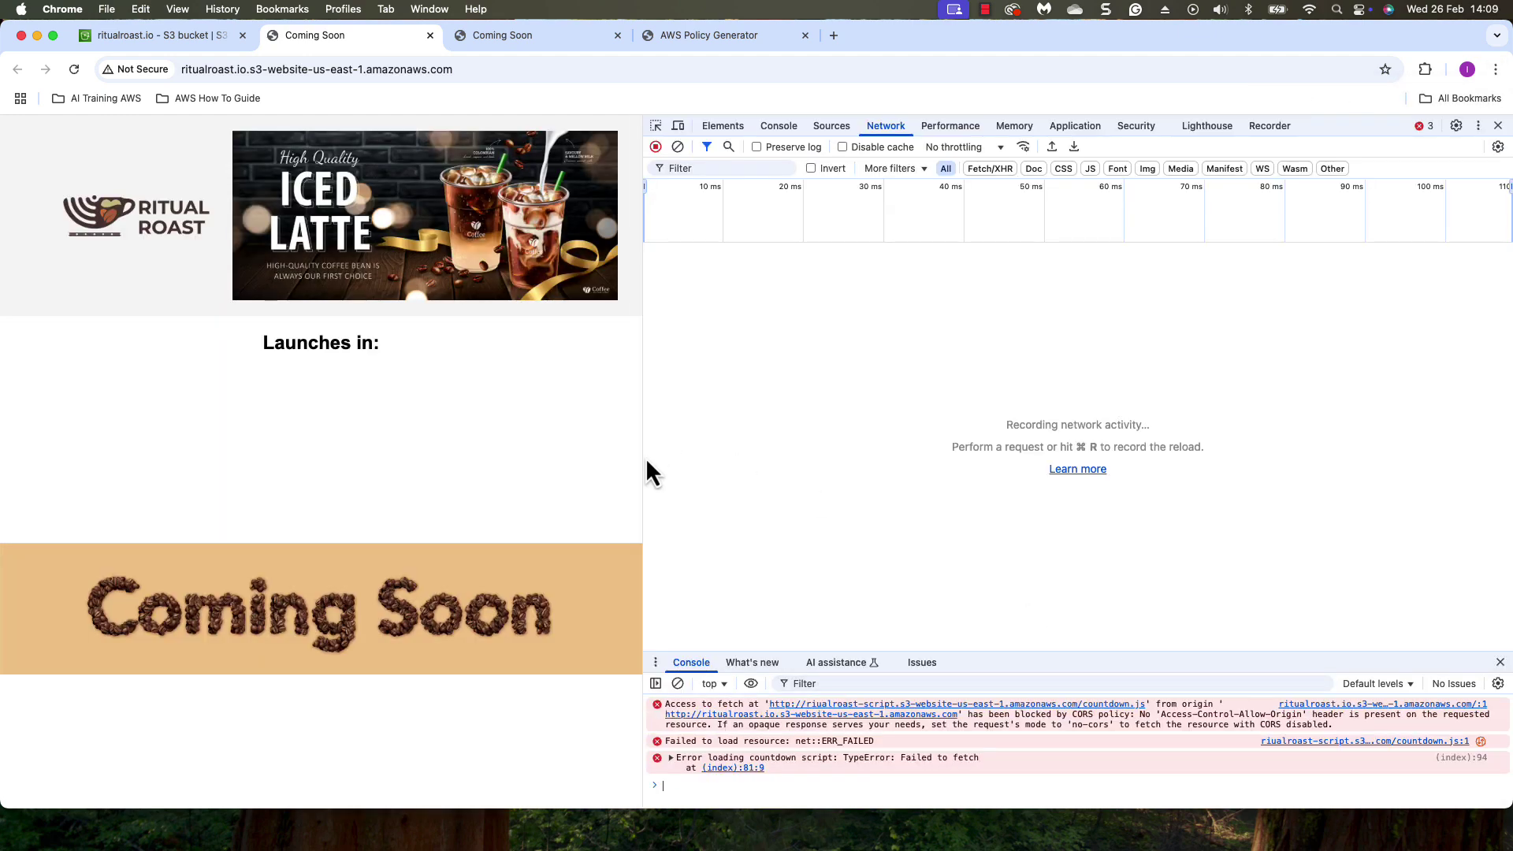
drag(646, 464, 904, 473)
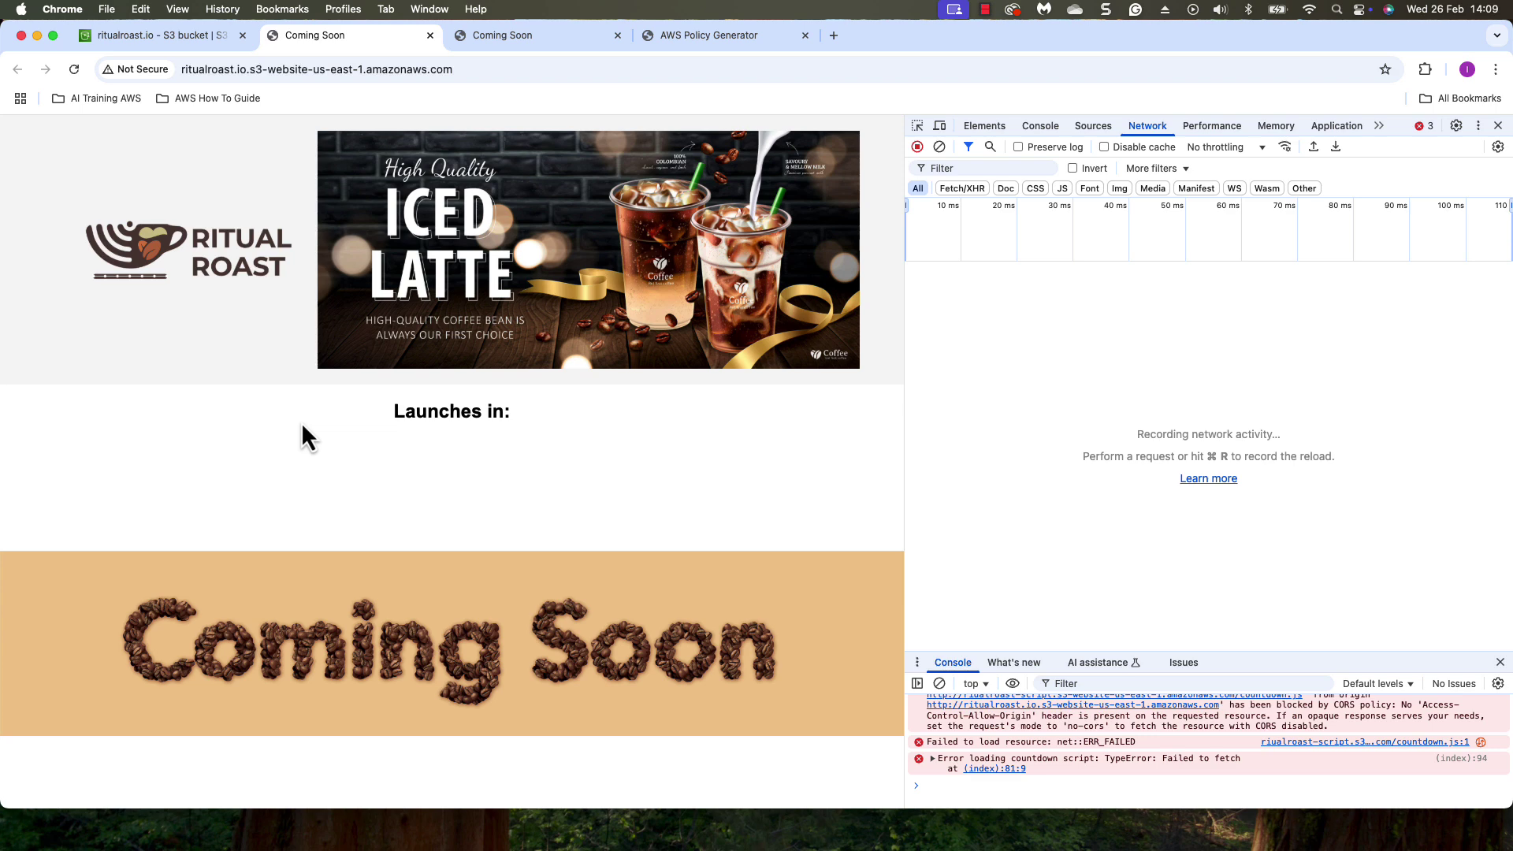
key(super+r)
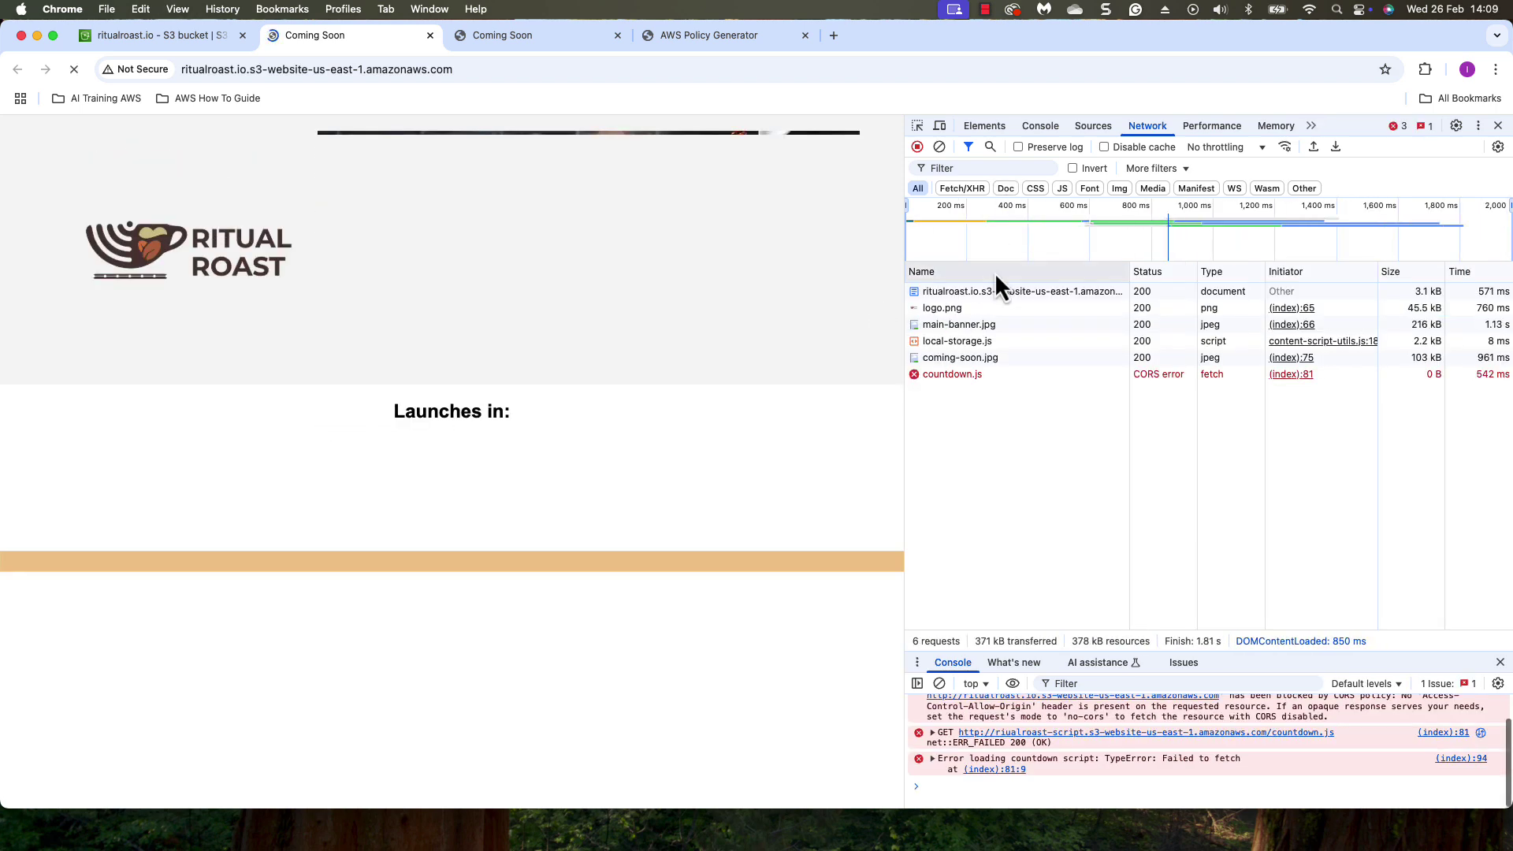
- Examine the countdown.js request headers and the console errors about fetching the script, and close Developer Tools
click(967, 375)
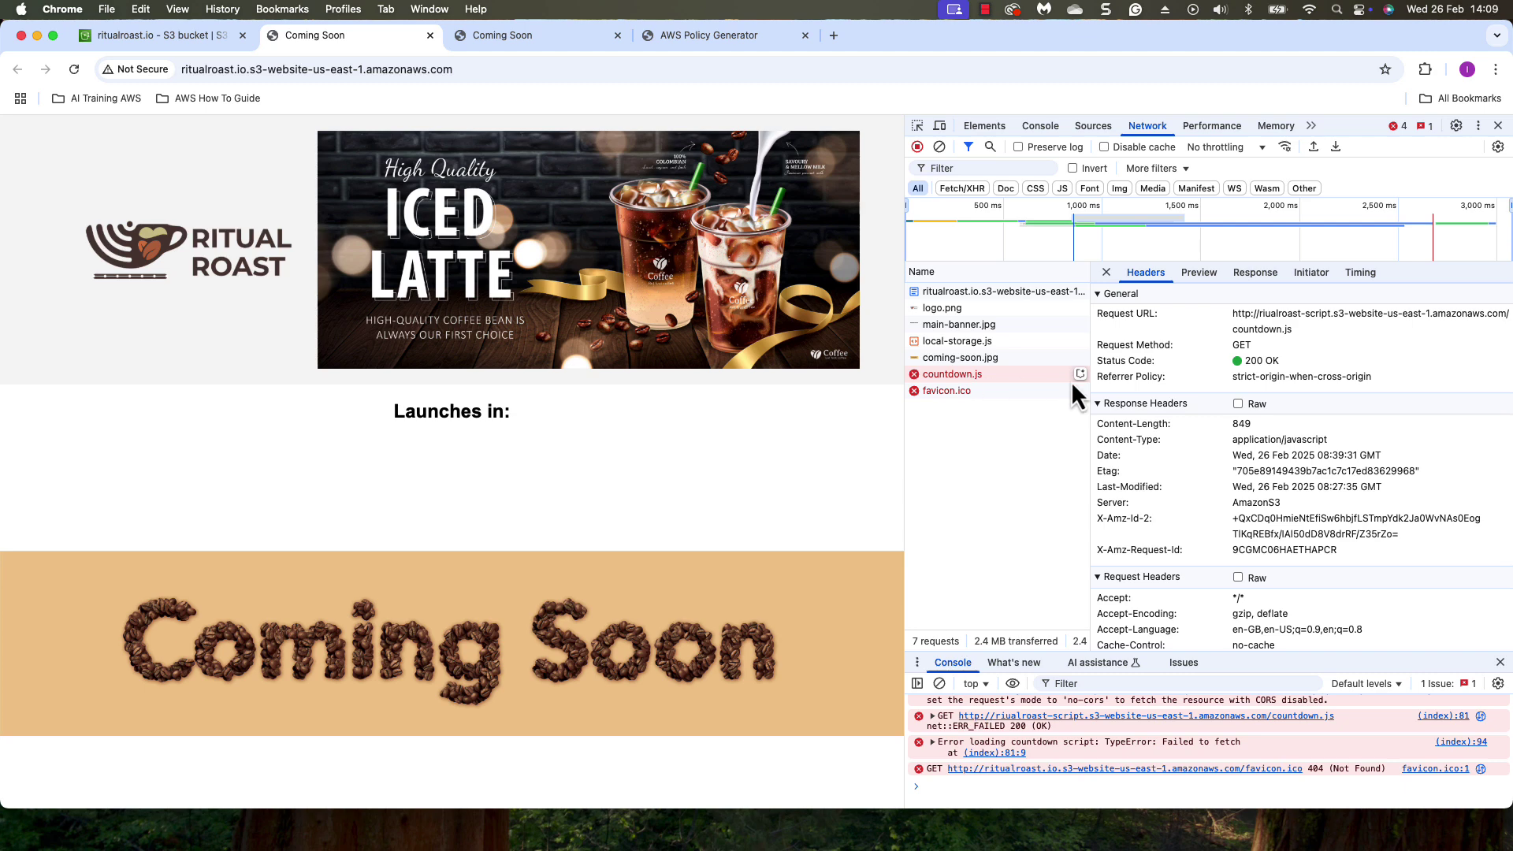
scroll(1149, 505, down, 1)
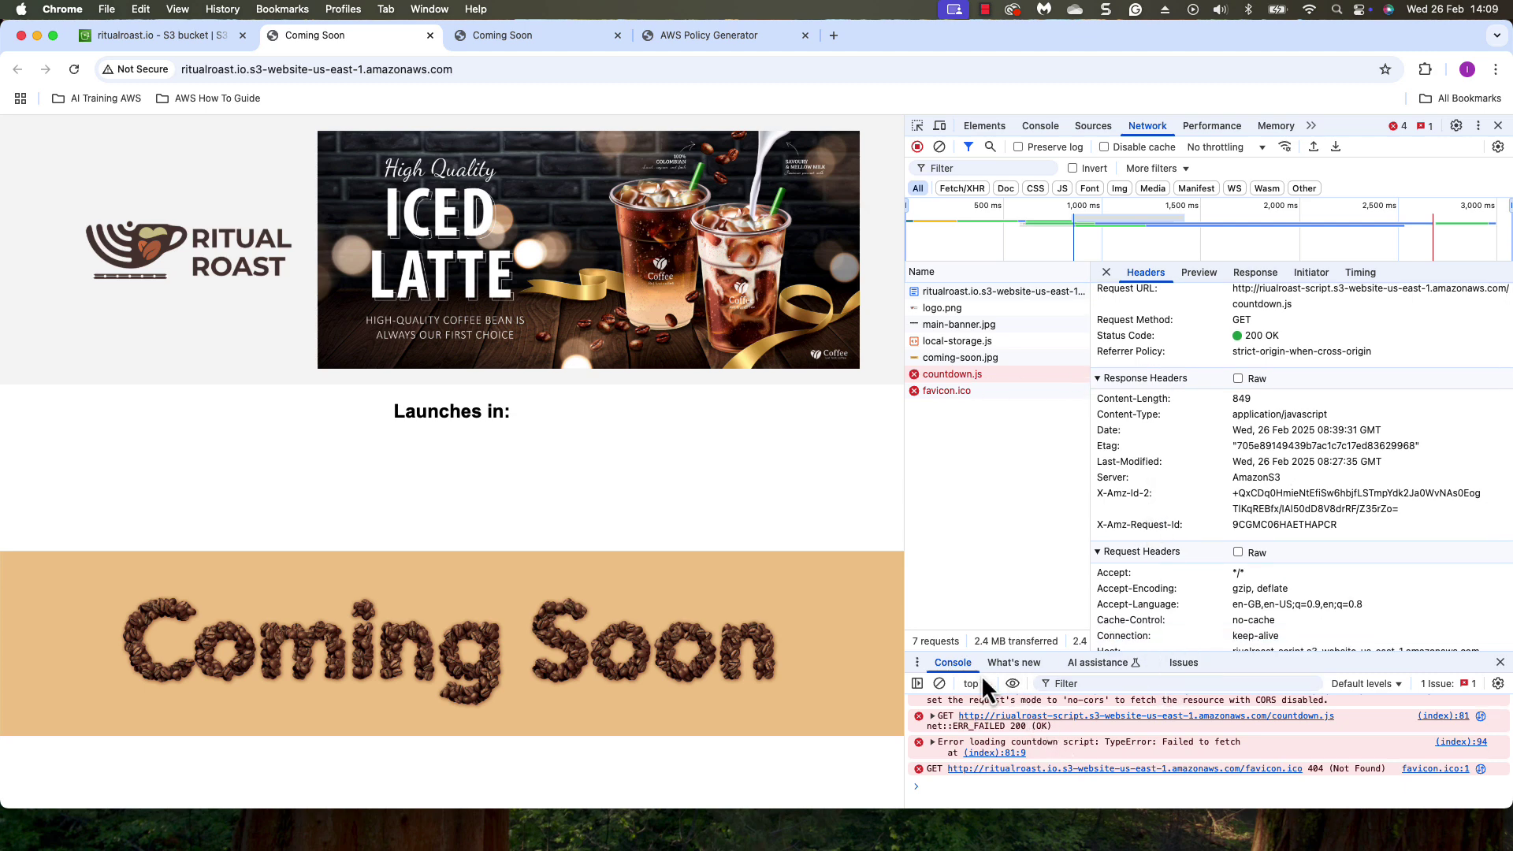
scroll(993, 740, up, 3)
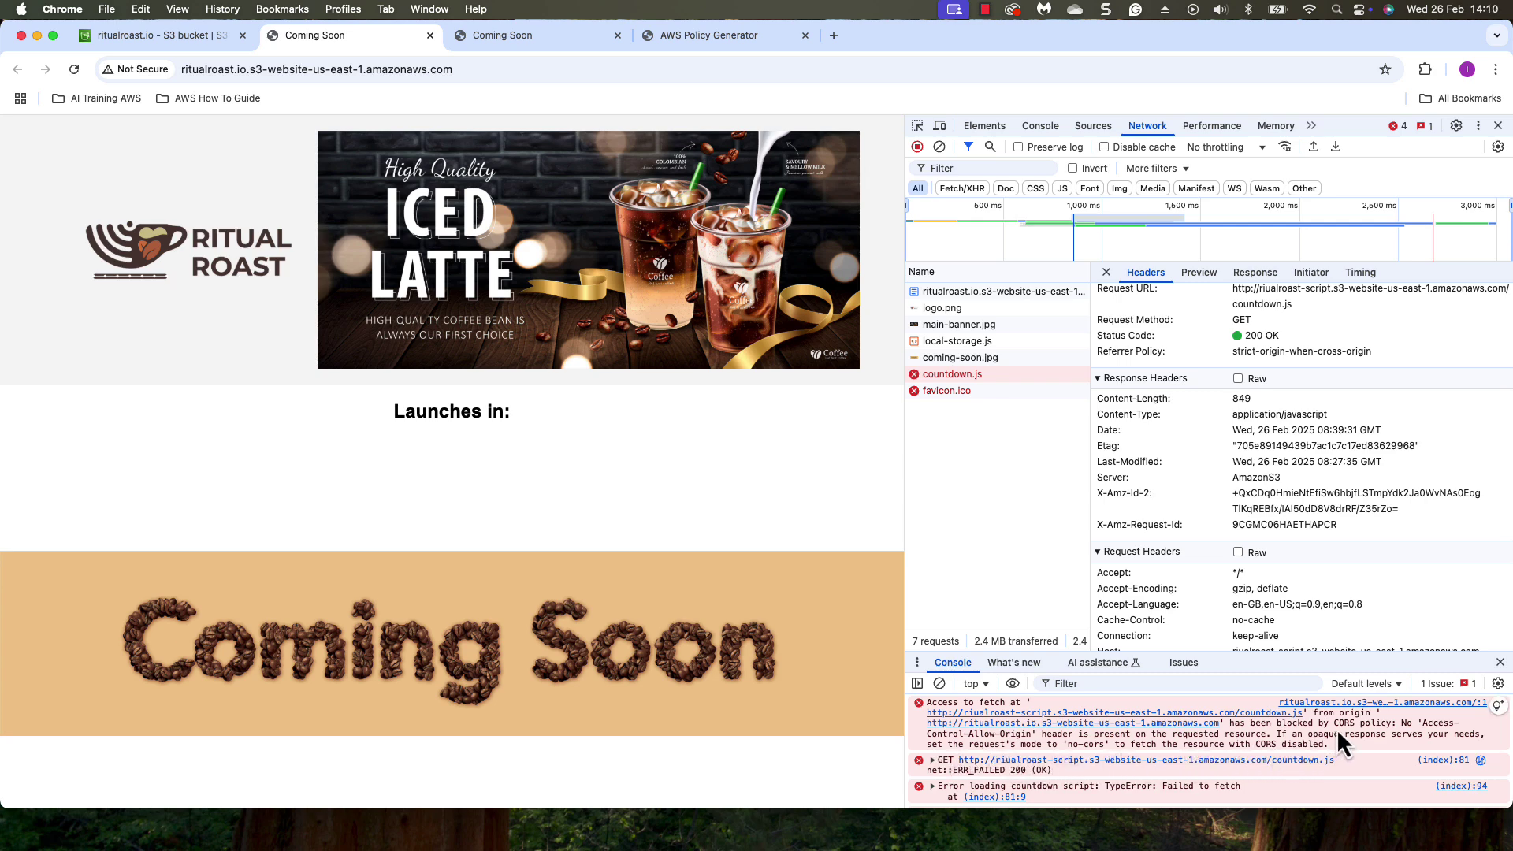
scroll(1339, 726, down, 2)
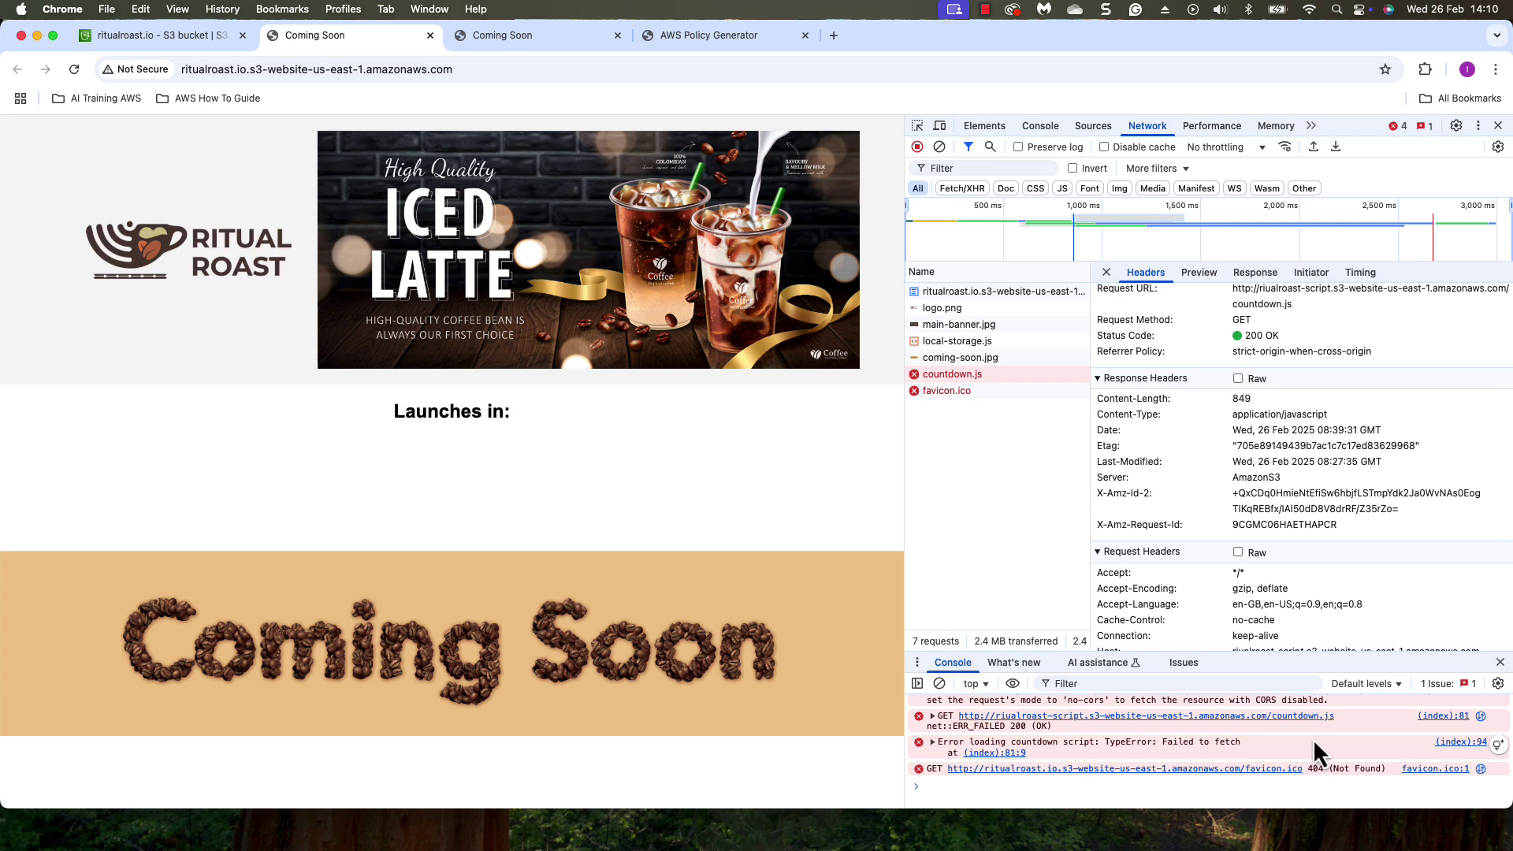
scroll(1315, 739, up, 1)
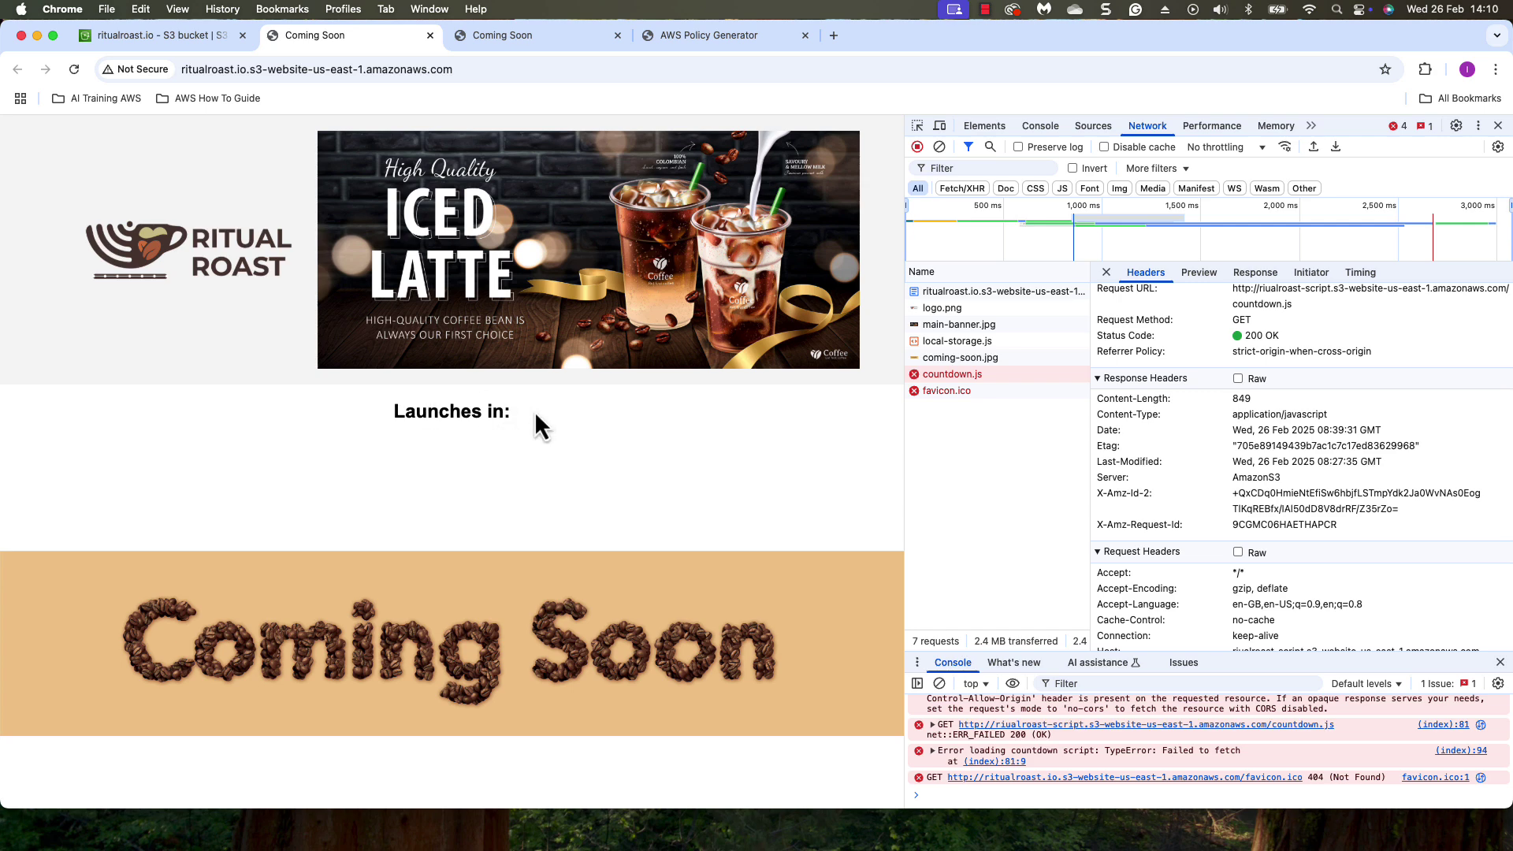
drag(535, 413, 392, 421)
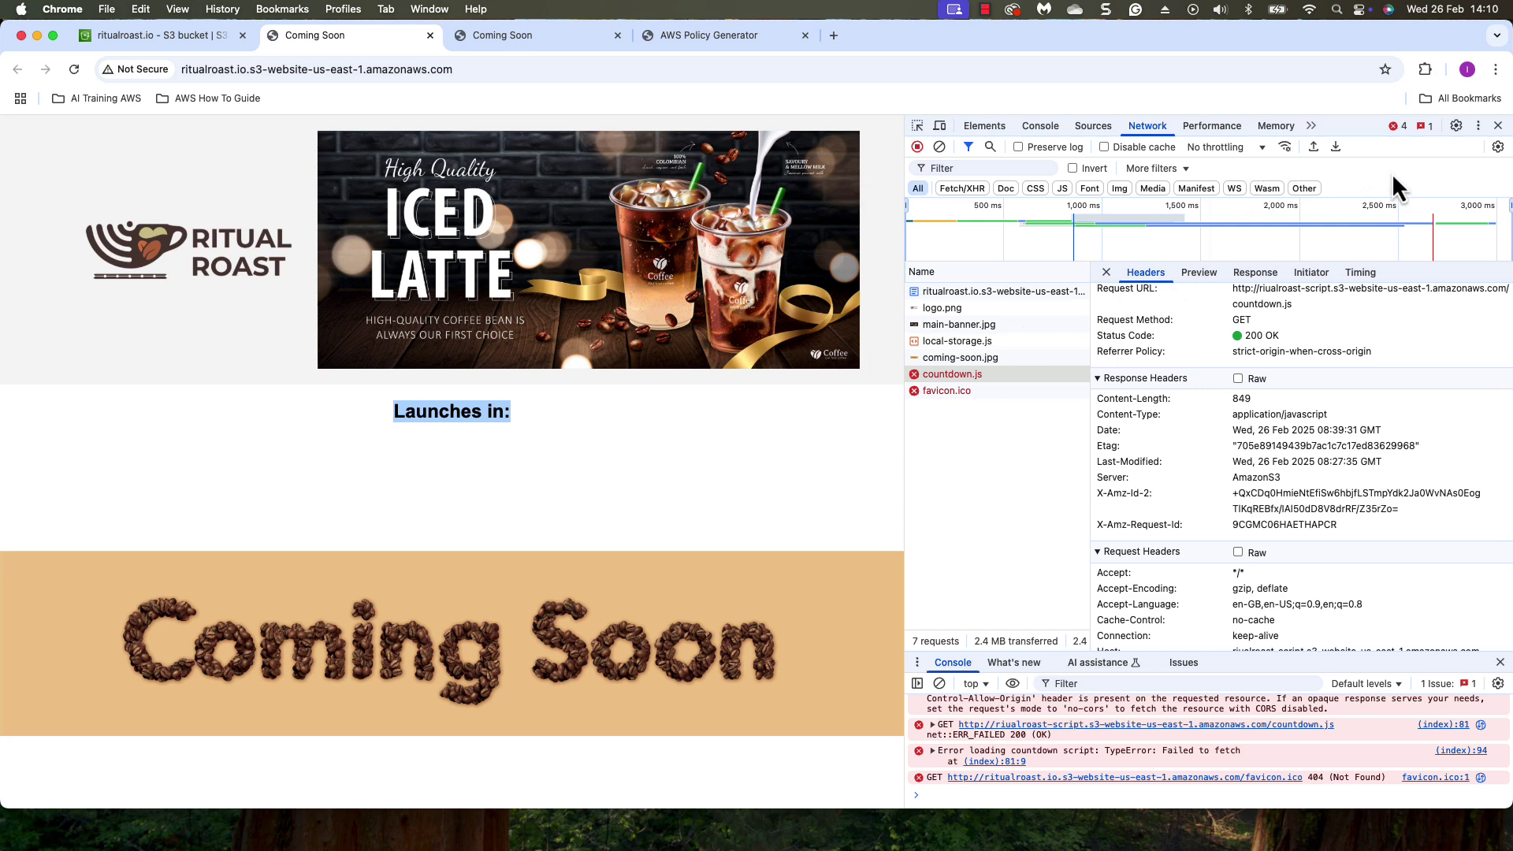
click(1498, 126)
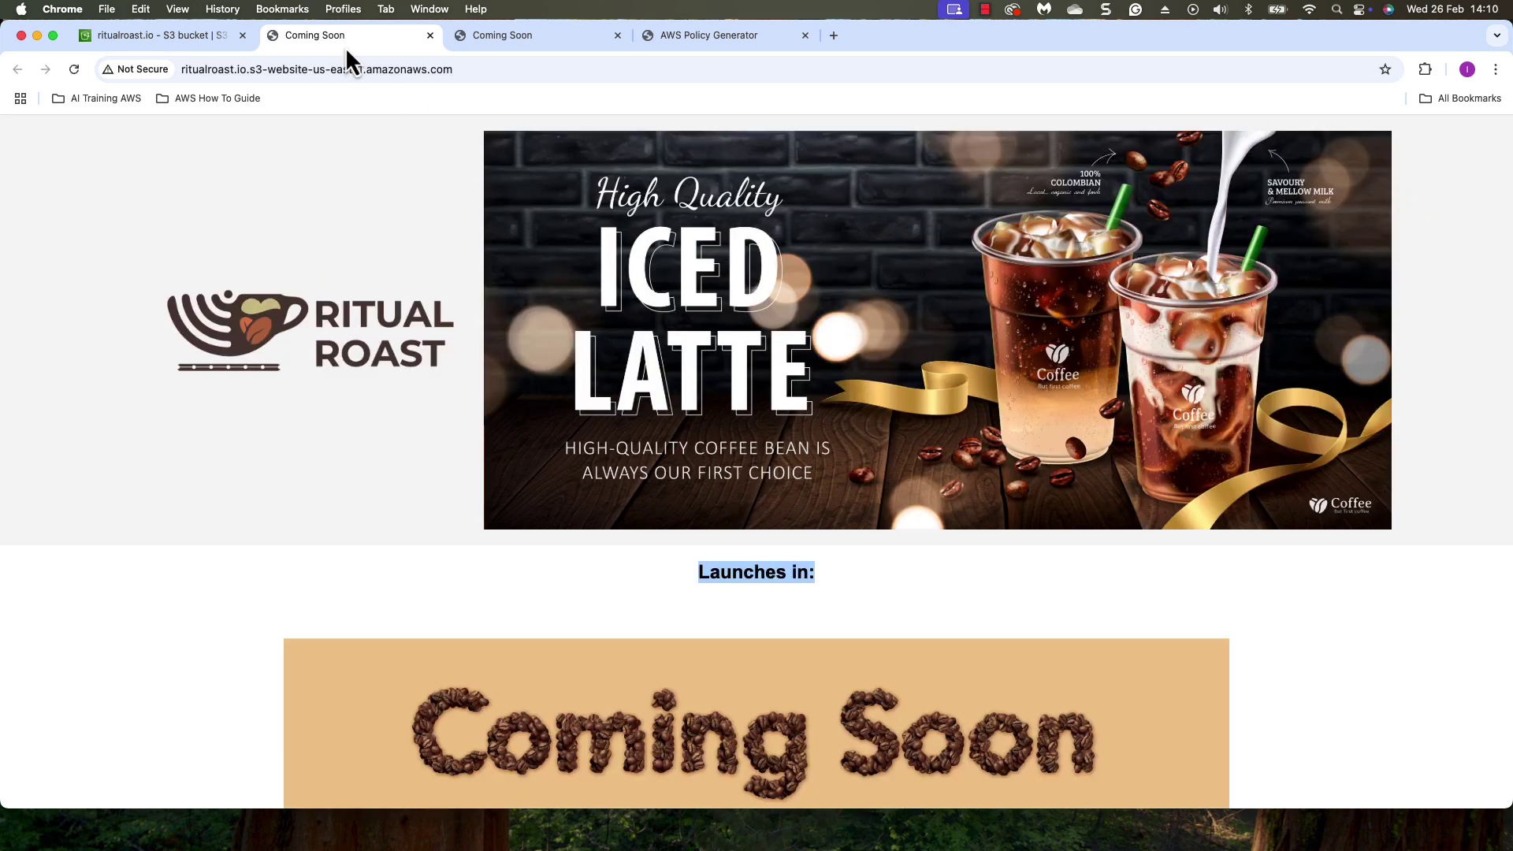
- Return to the S3 console and open the cross-origin resource sharing (CORS) section in the riualroast-script bucket's permissions
click(154, 44)
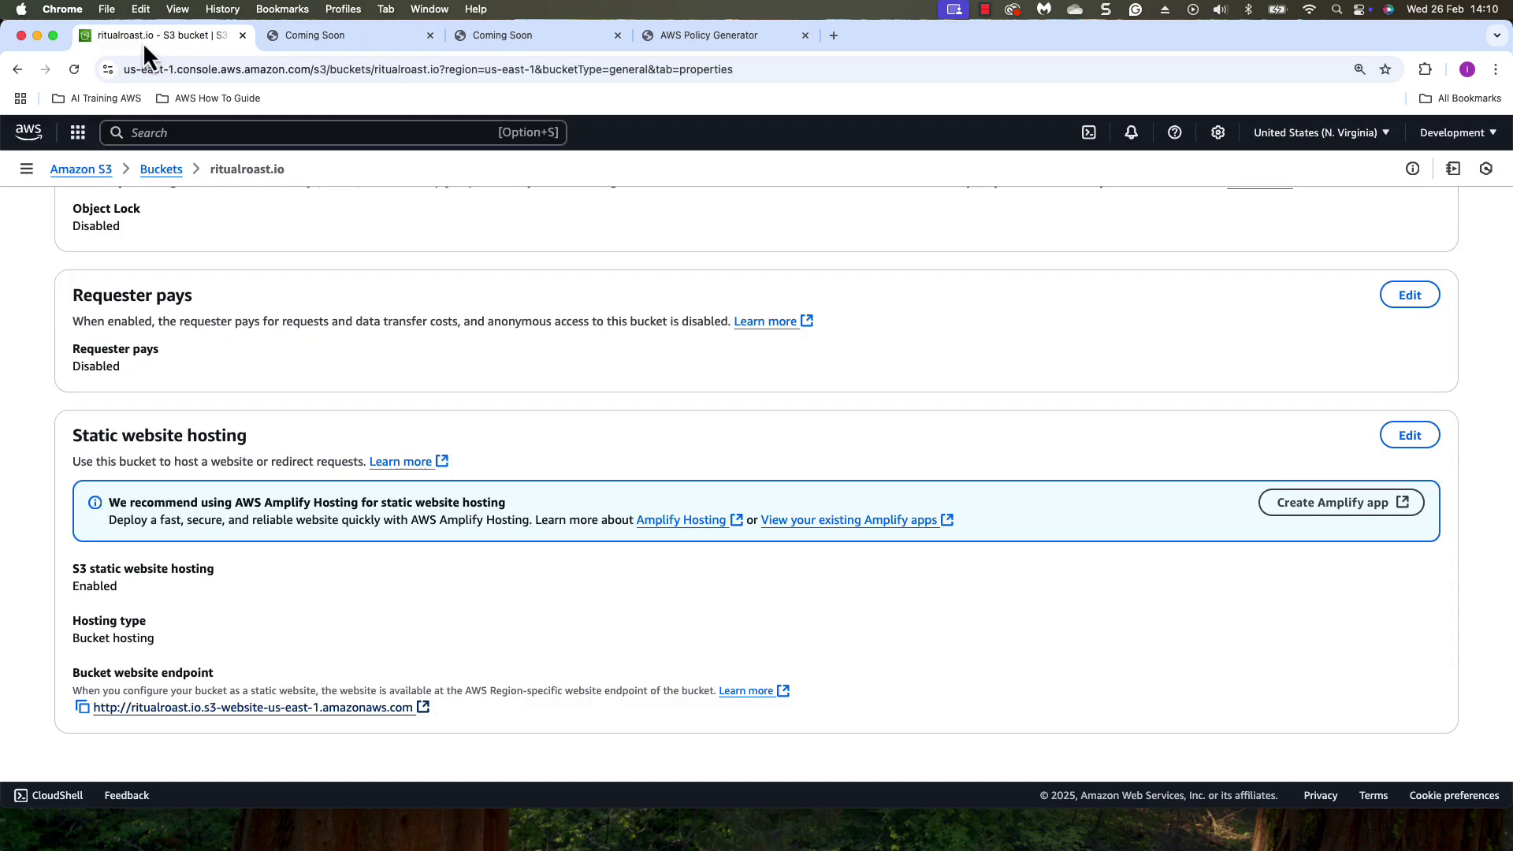
click(158, 171)
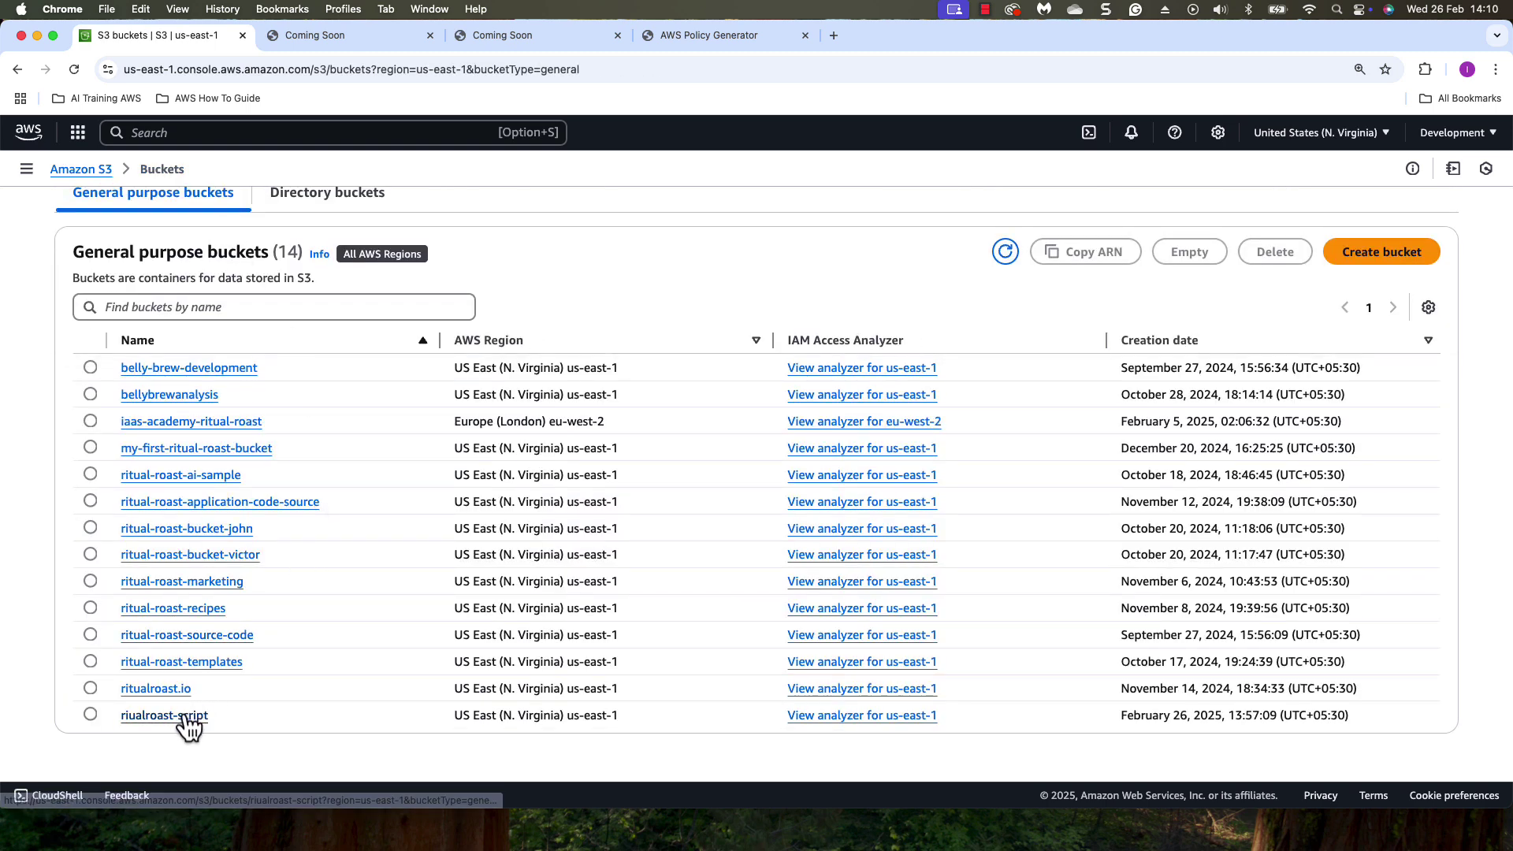
click(183, 715)
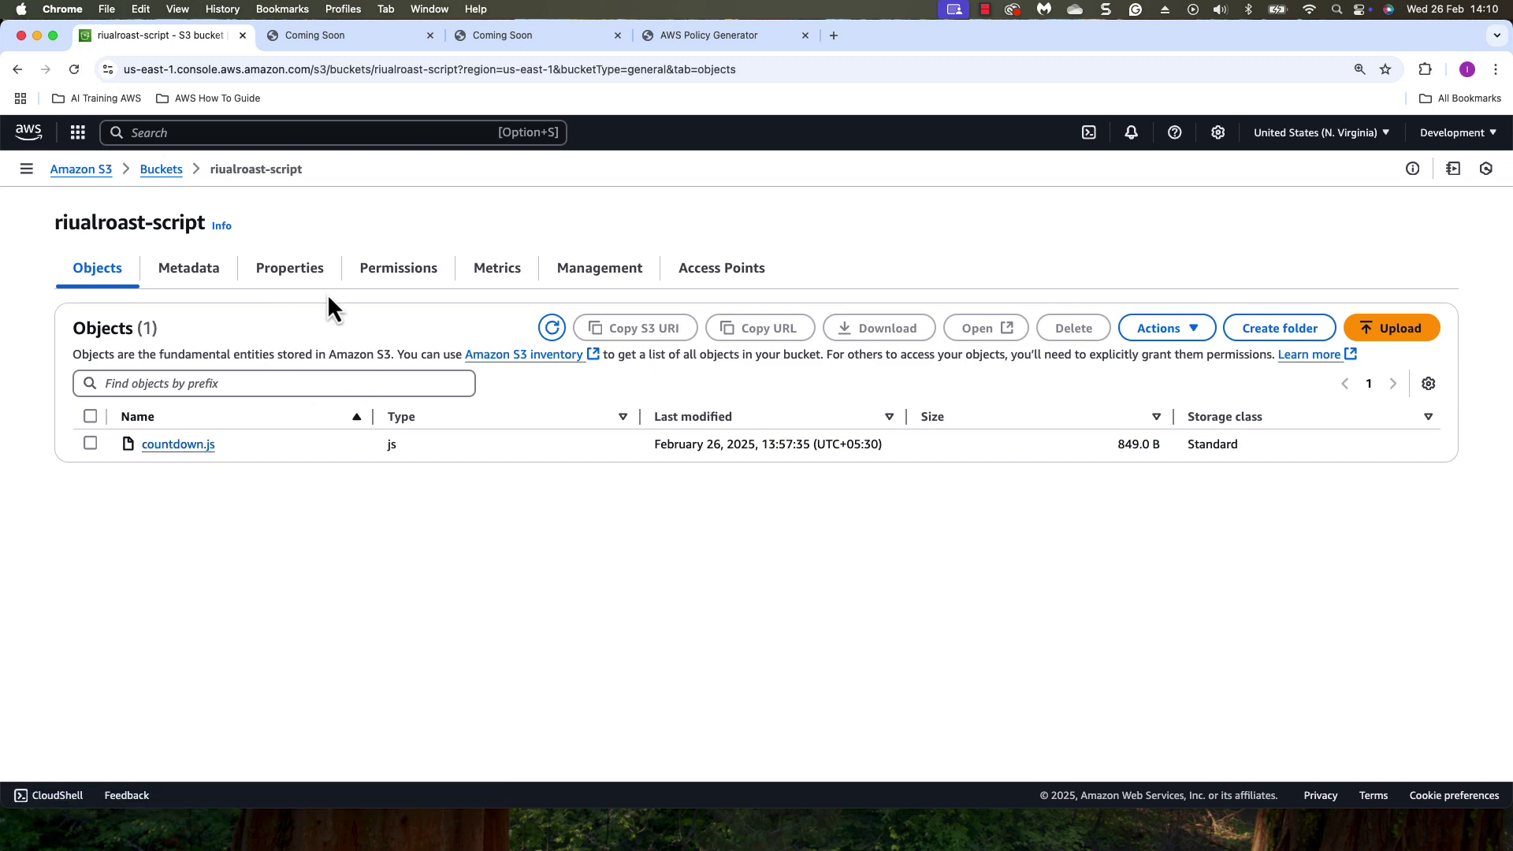
click(390, 280)
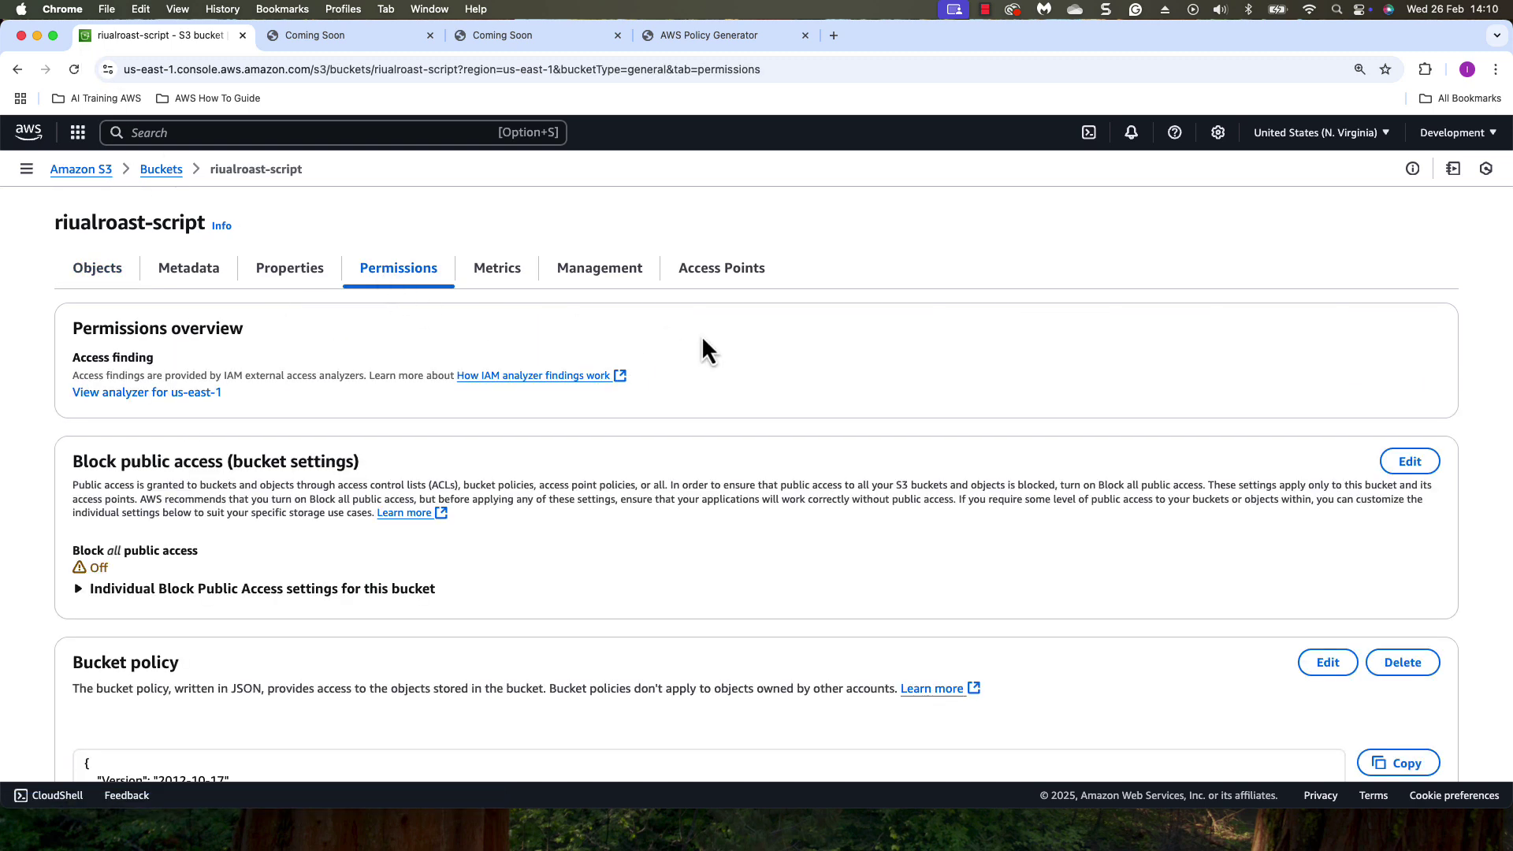
scroll(703, 348, down, 5)
scroll(703, 340, down, 15)
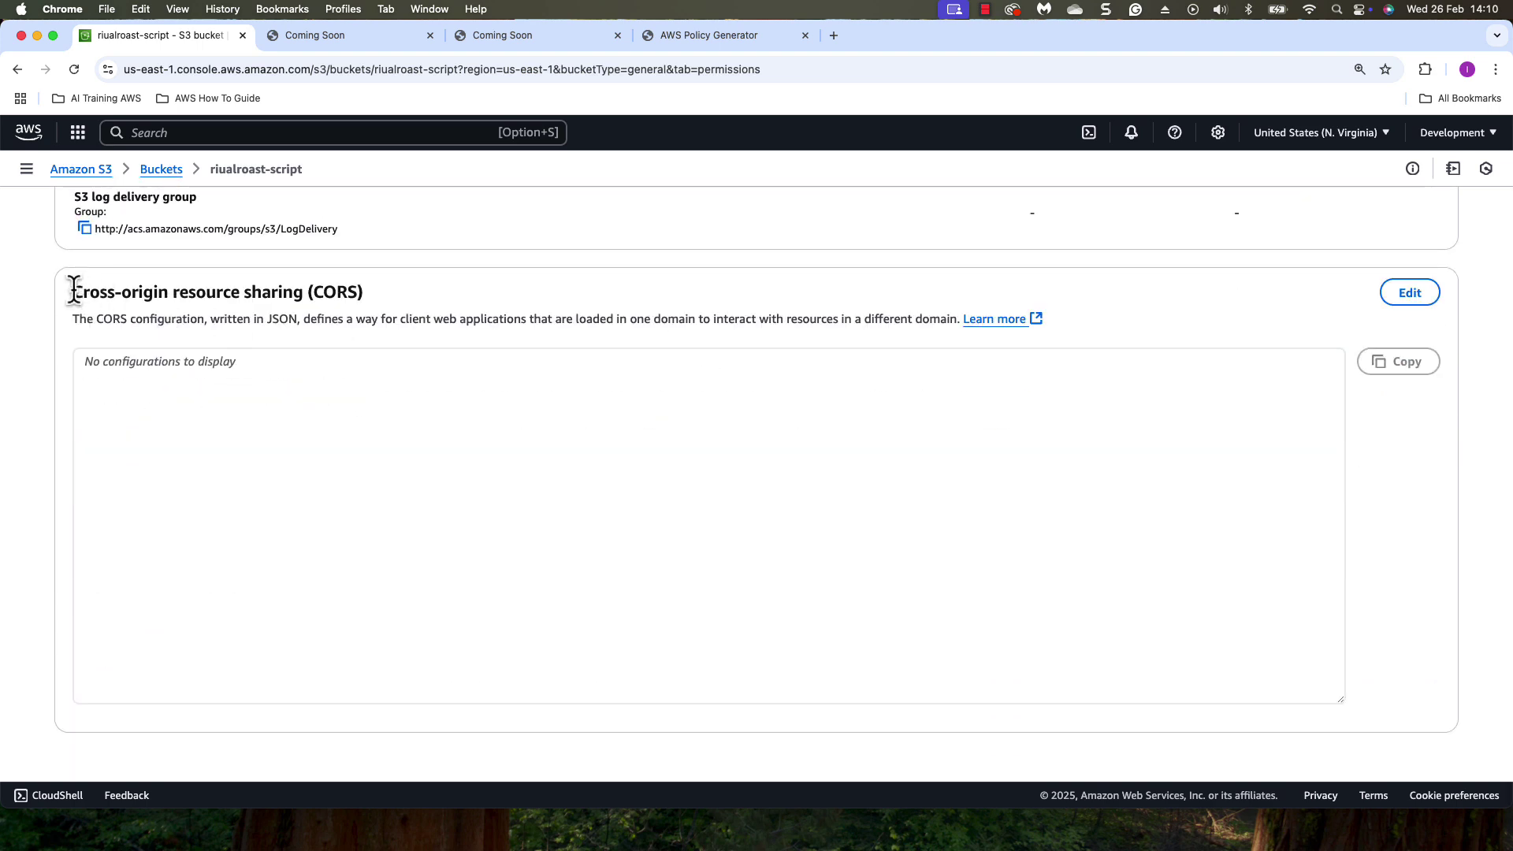
drag(71, 293, 386, 303)
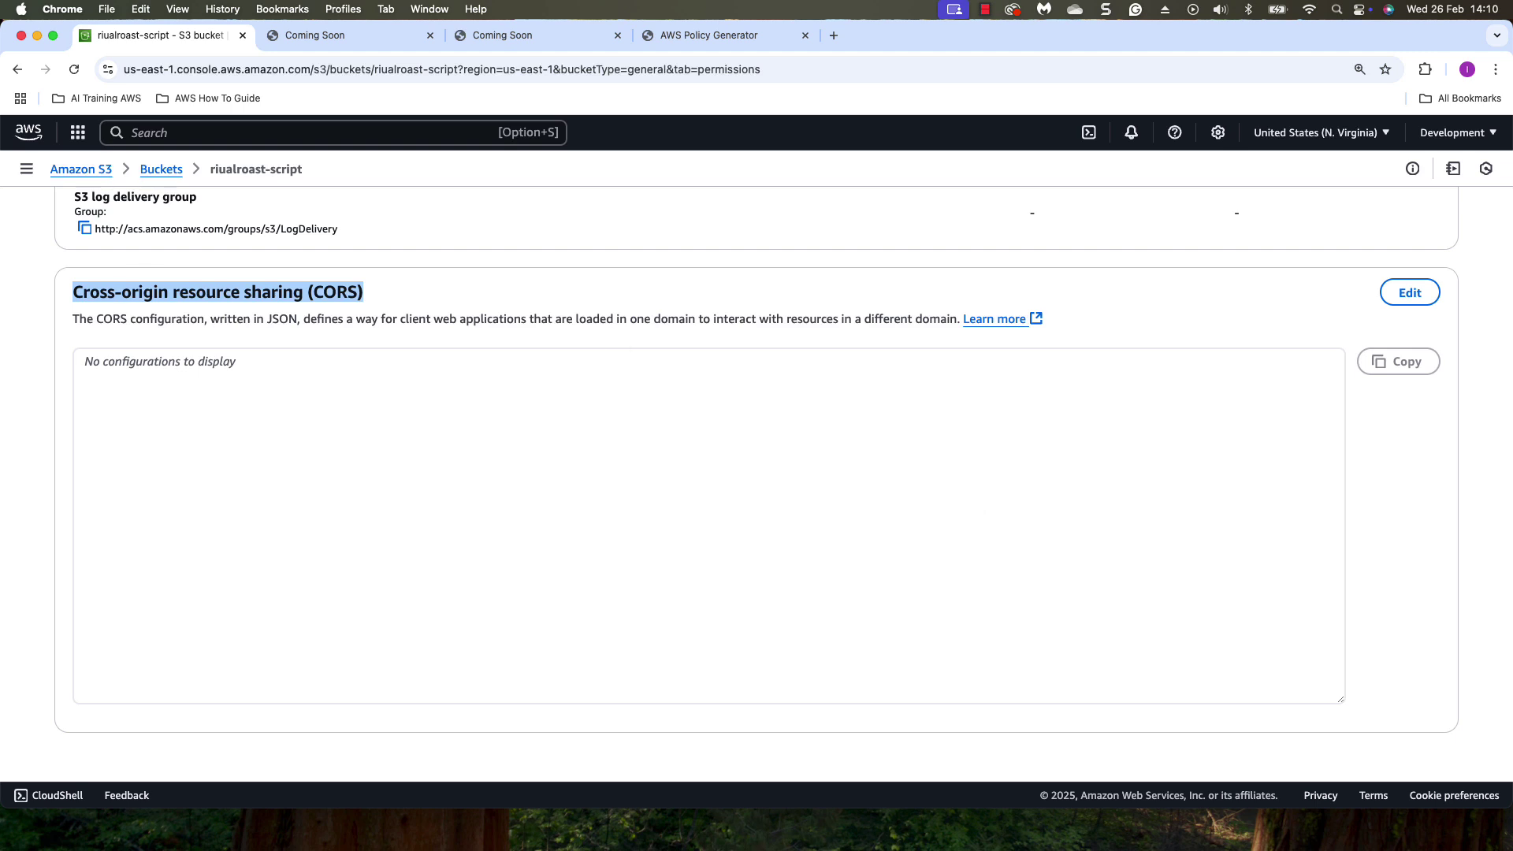
- Switch to Finder and open cors-config.json from the javascriptbucket folder in Visual Studio Code
key(super+Tab)
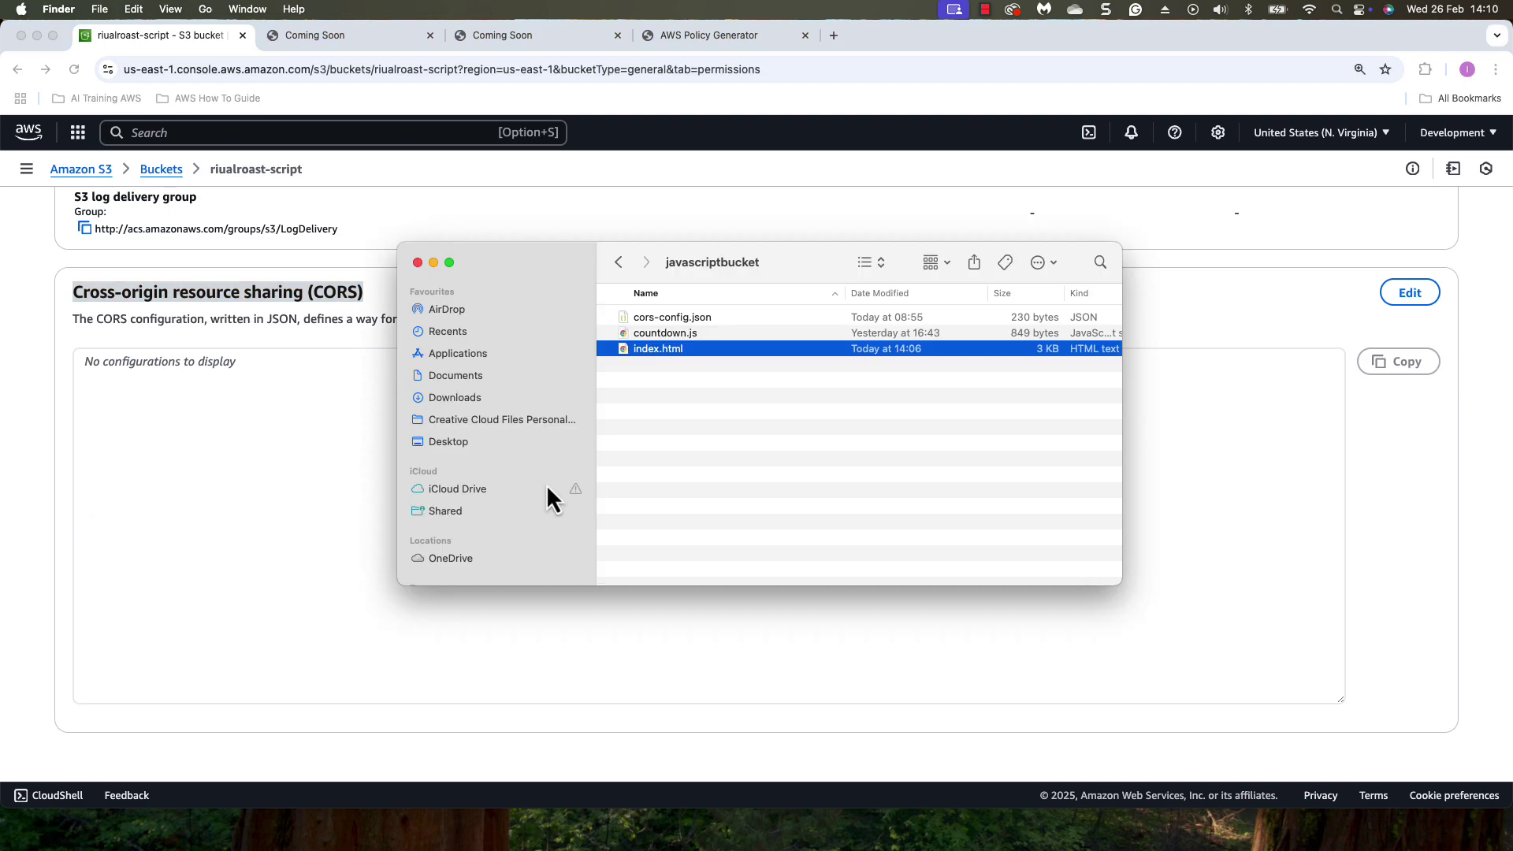
click(692, 394)
click(679, 318)
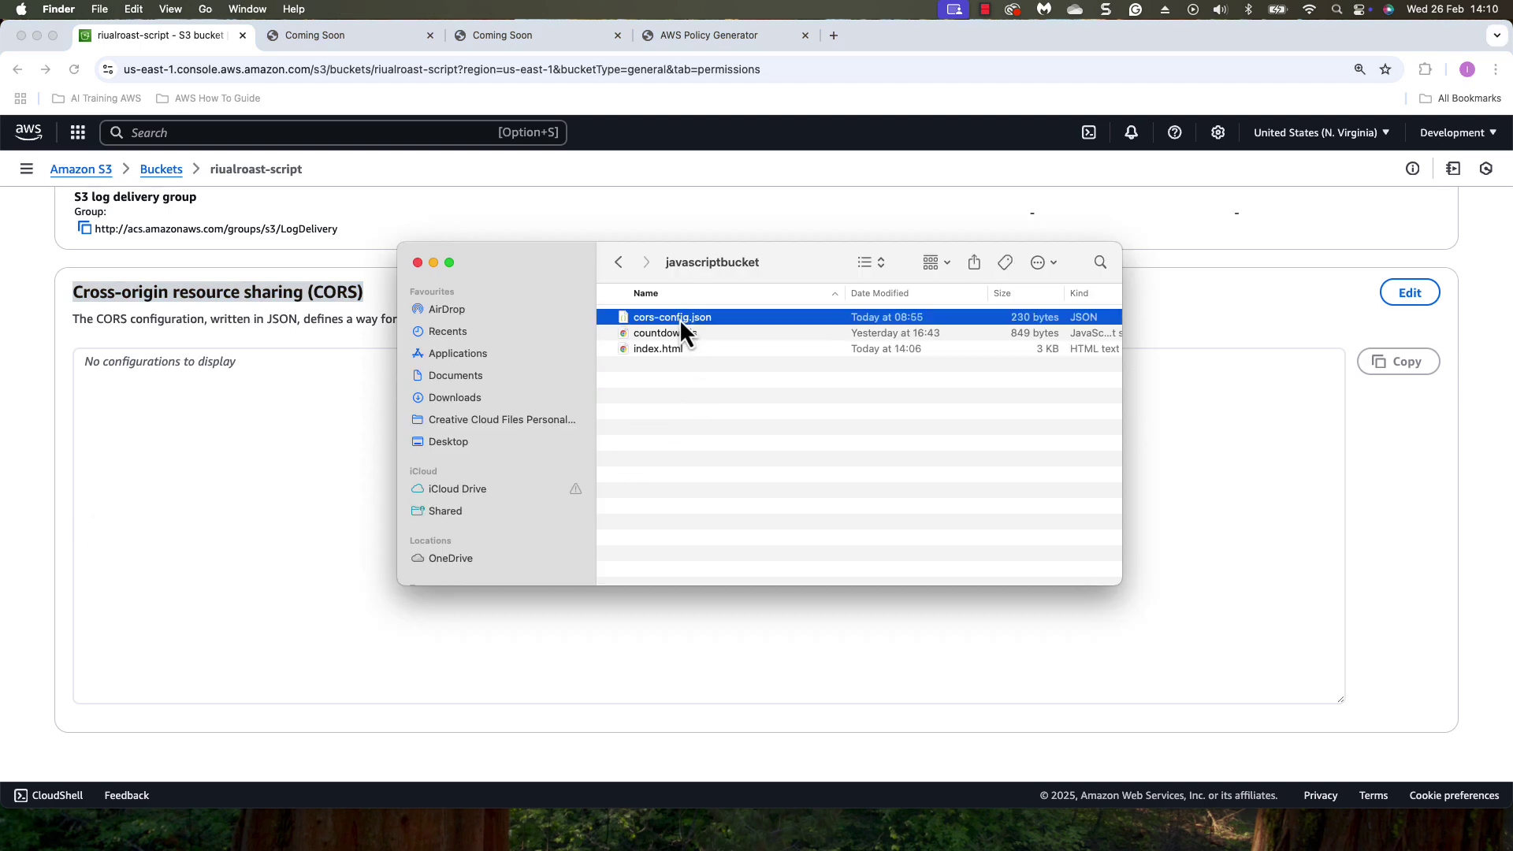
right_click(679, 318)
mouse_move(764, 342)
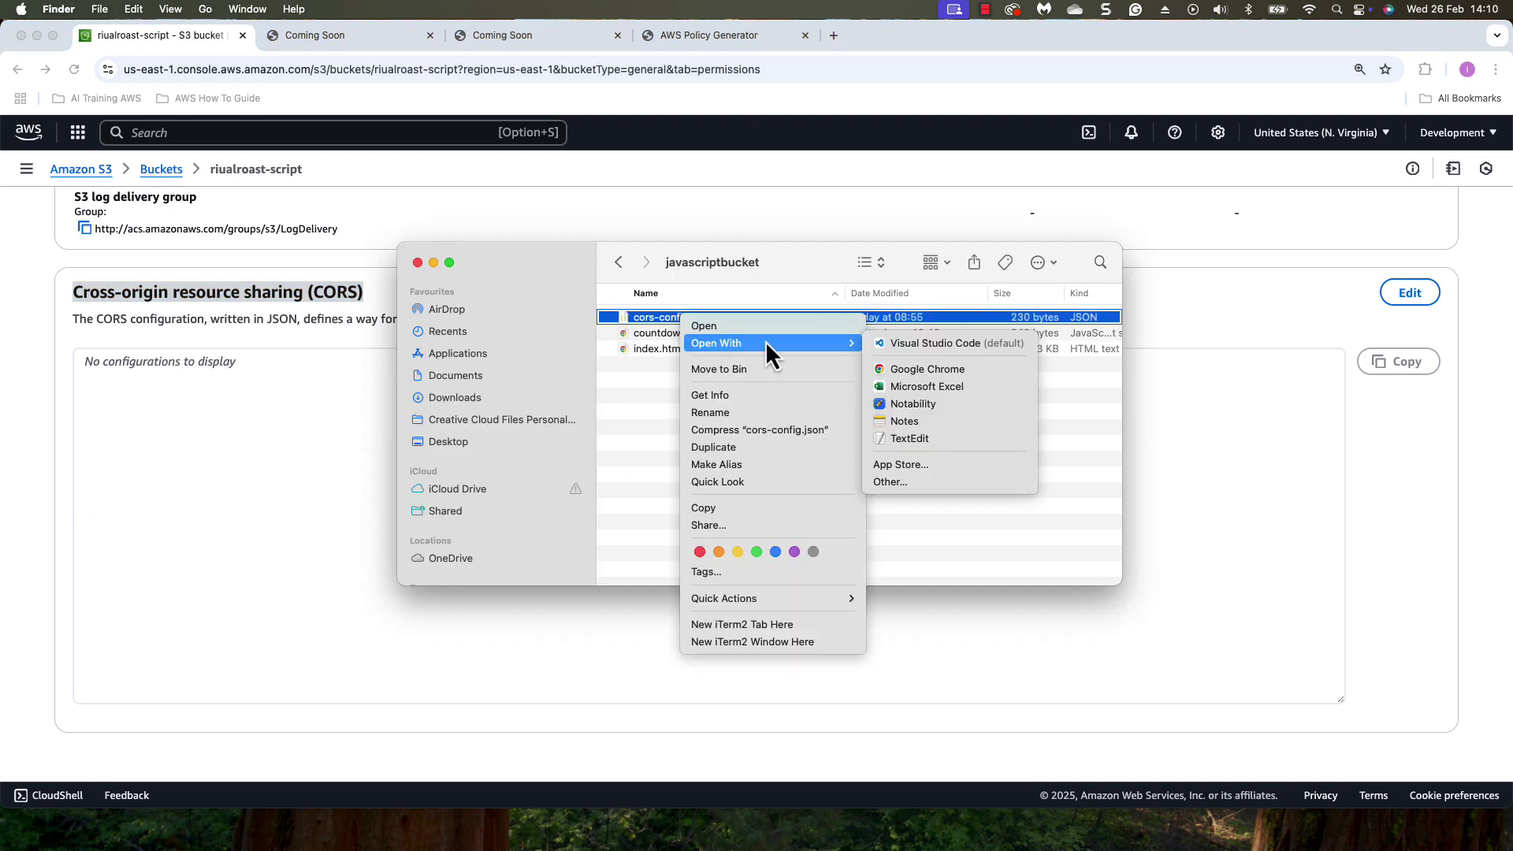
click(927, 344)
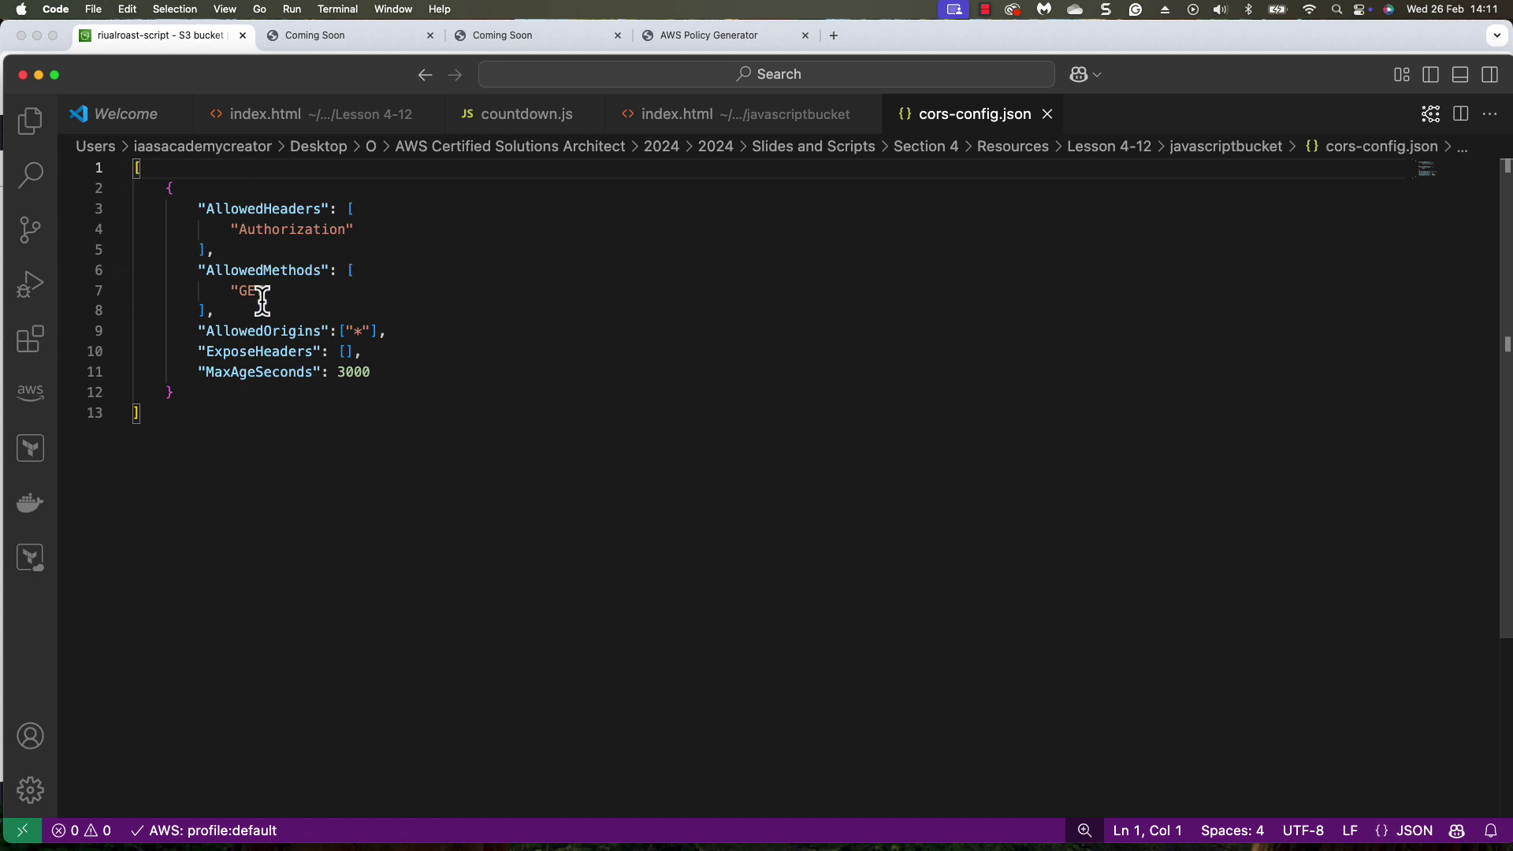
- Review the GET method and the wildcard allowed origin in cors-config.json, and copy the file's entire JSON content
drag(272, 292, 242, 292)
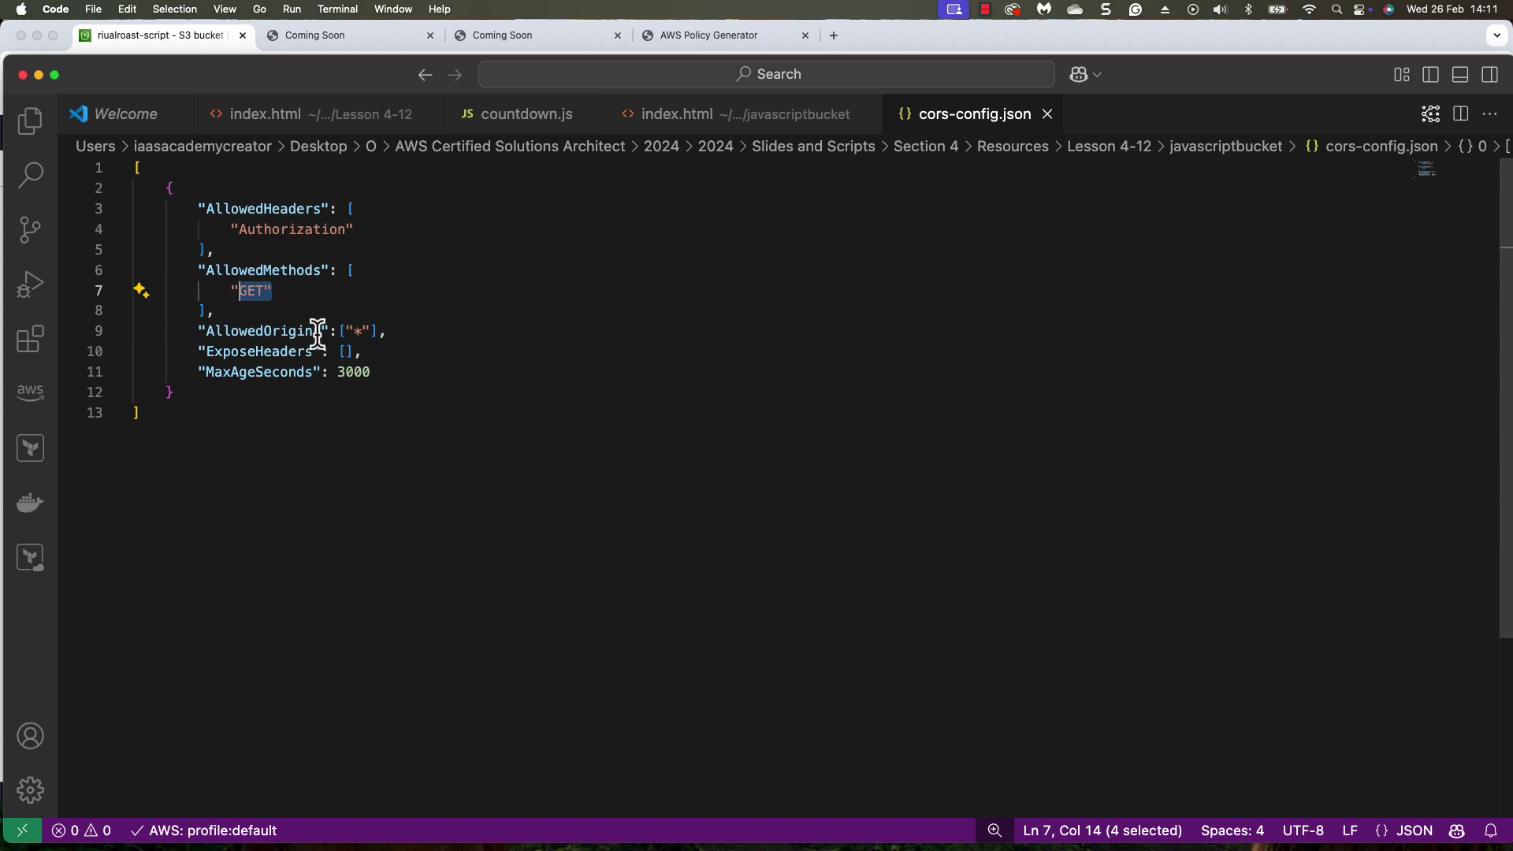
click(363, 330)
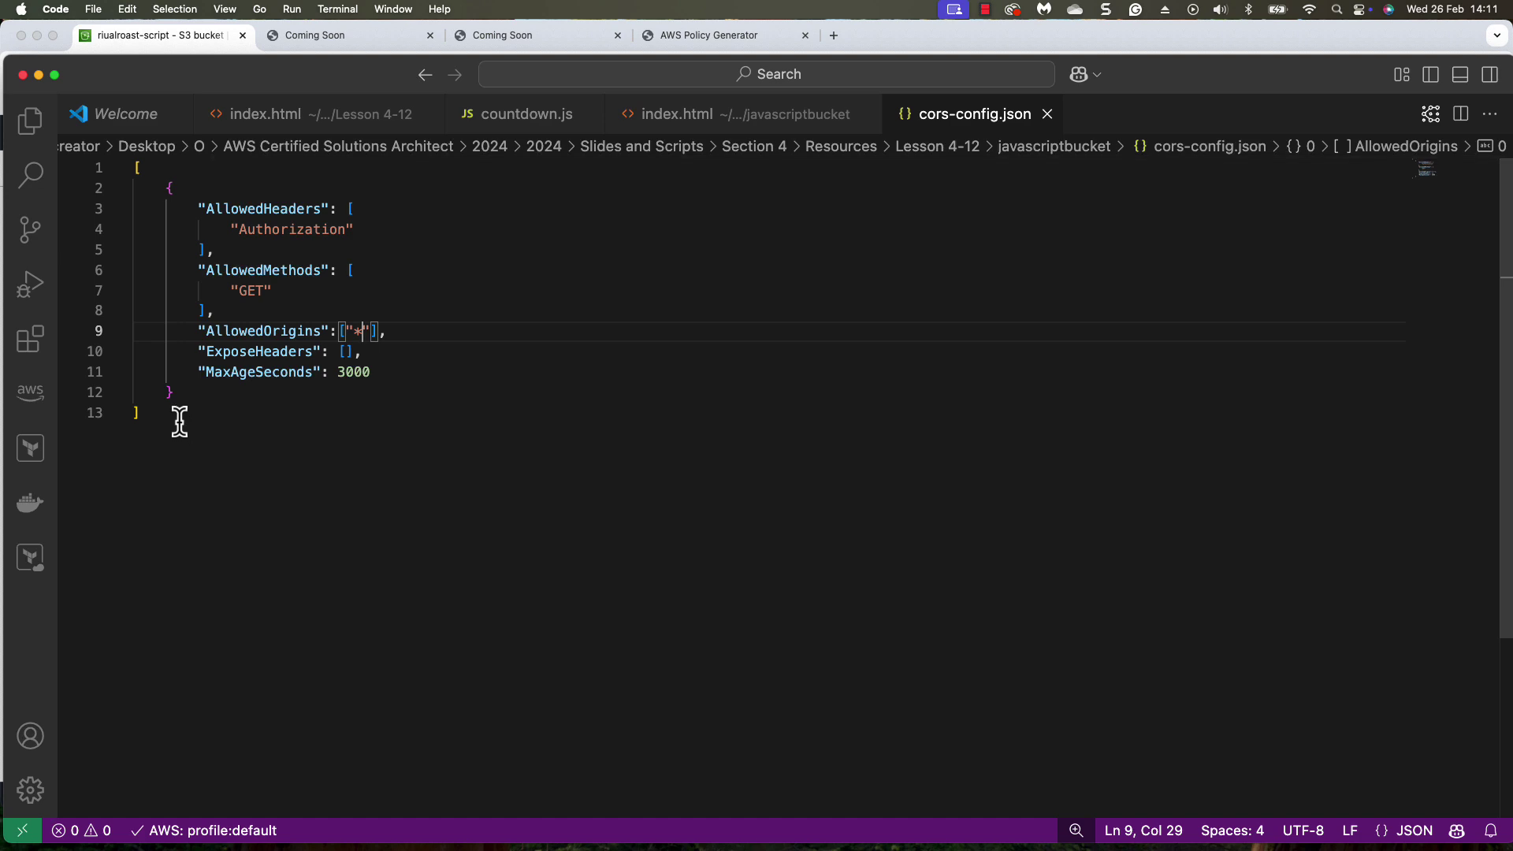
drag(175, 419, 98, 157)
key(super+c)
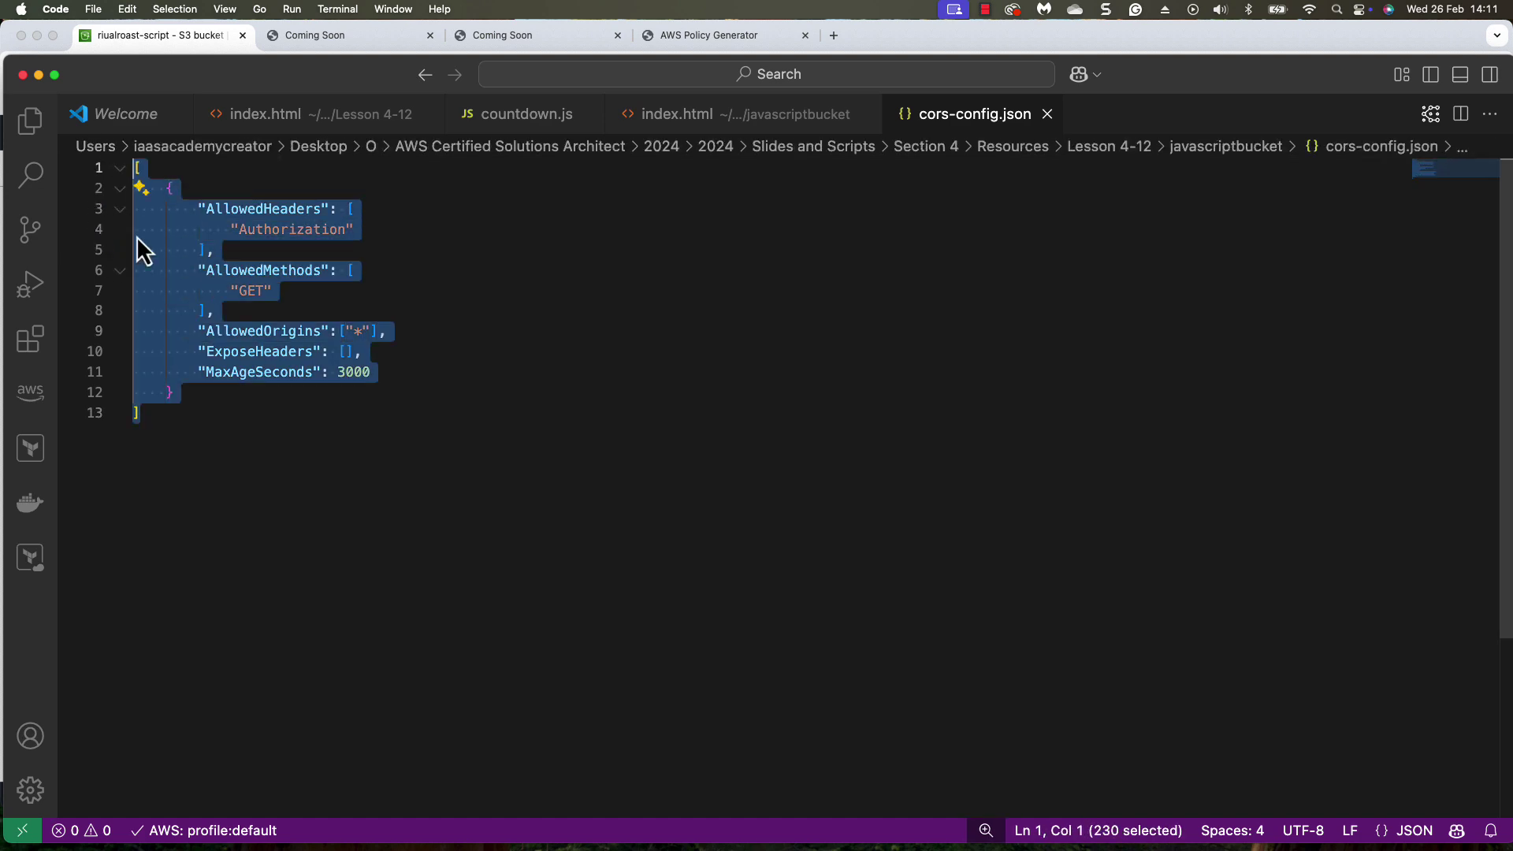
- Switch to Chrome, paste the copied JSON as the riualroast-script bucket's CORS configuration, and save the changes
drag(328, 82, 319, 291)
click(446, 170)
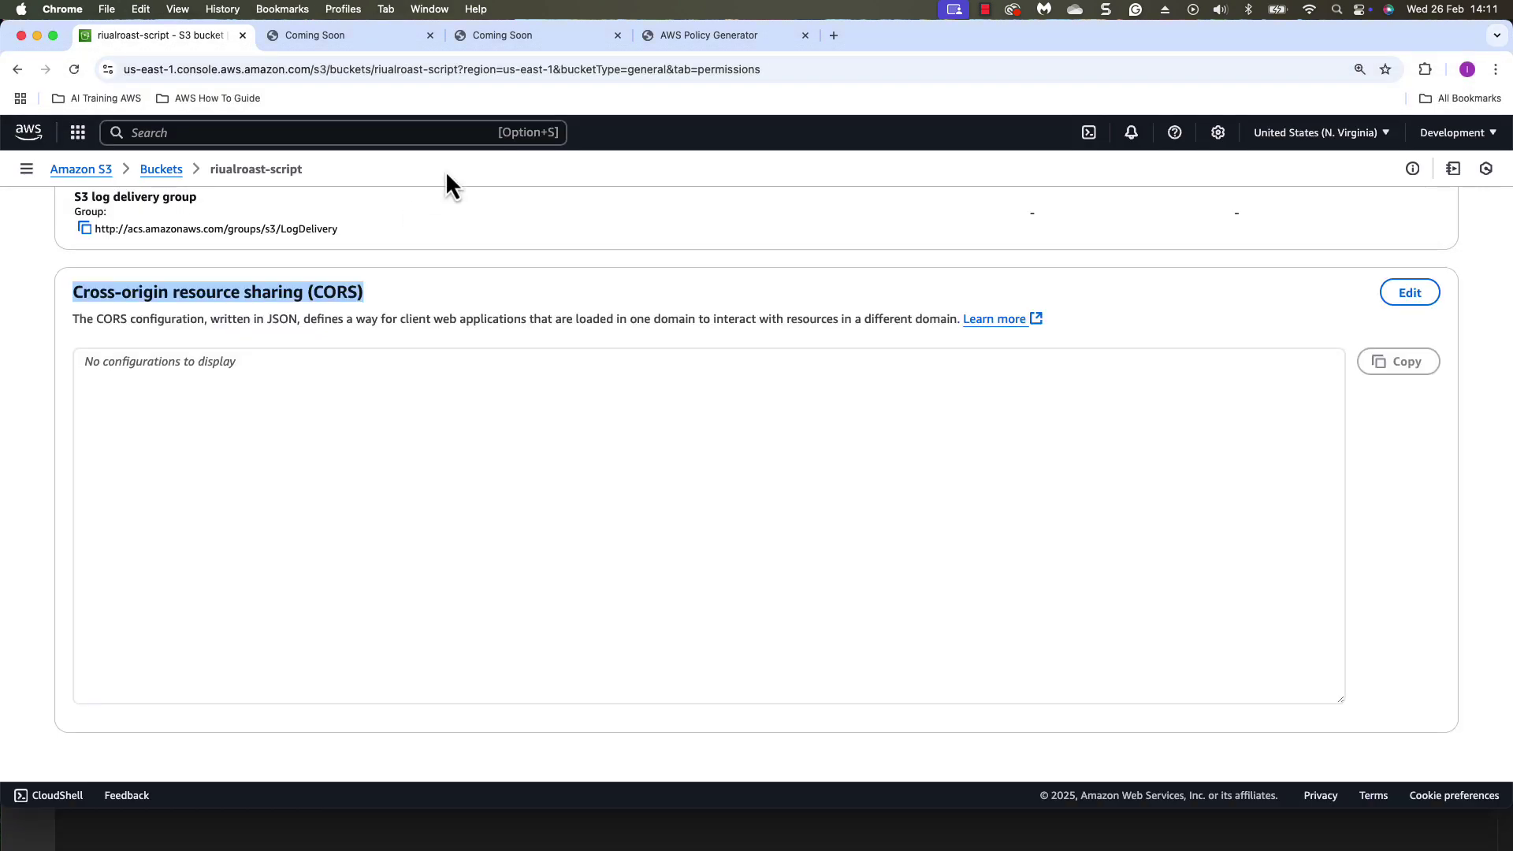
click(1409, 292)
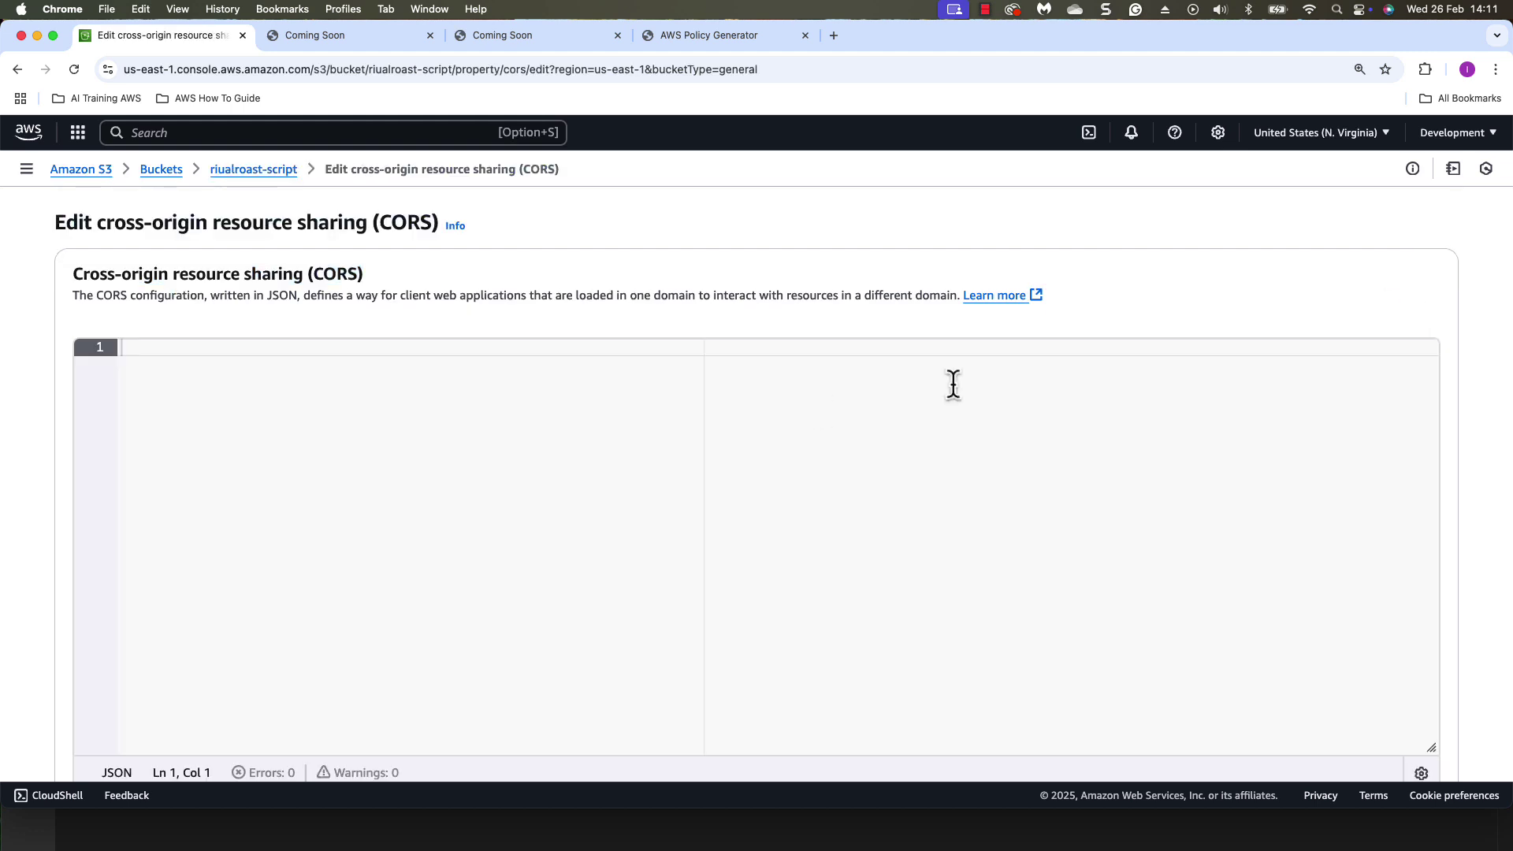
click(240, 348)
key(super+v)
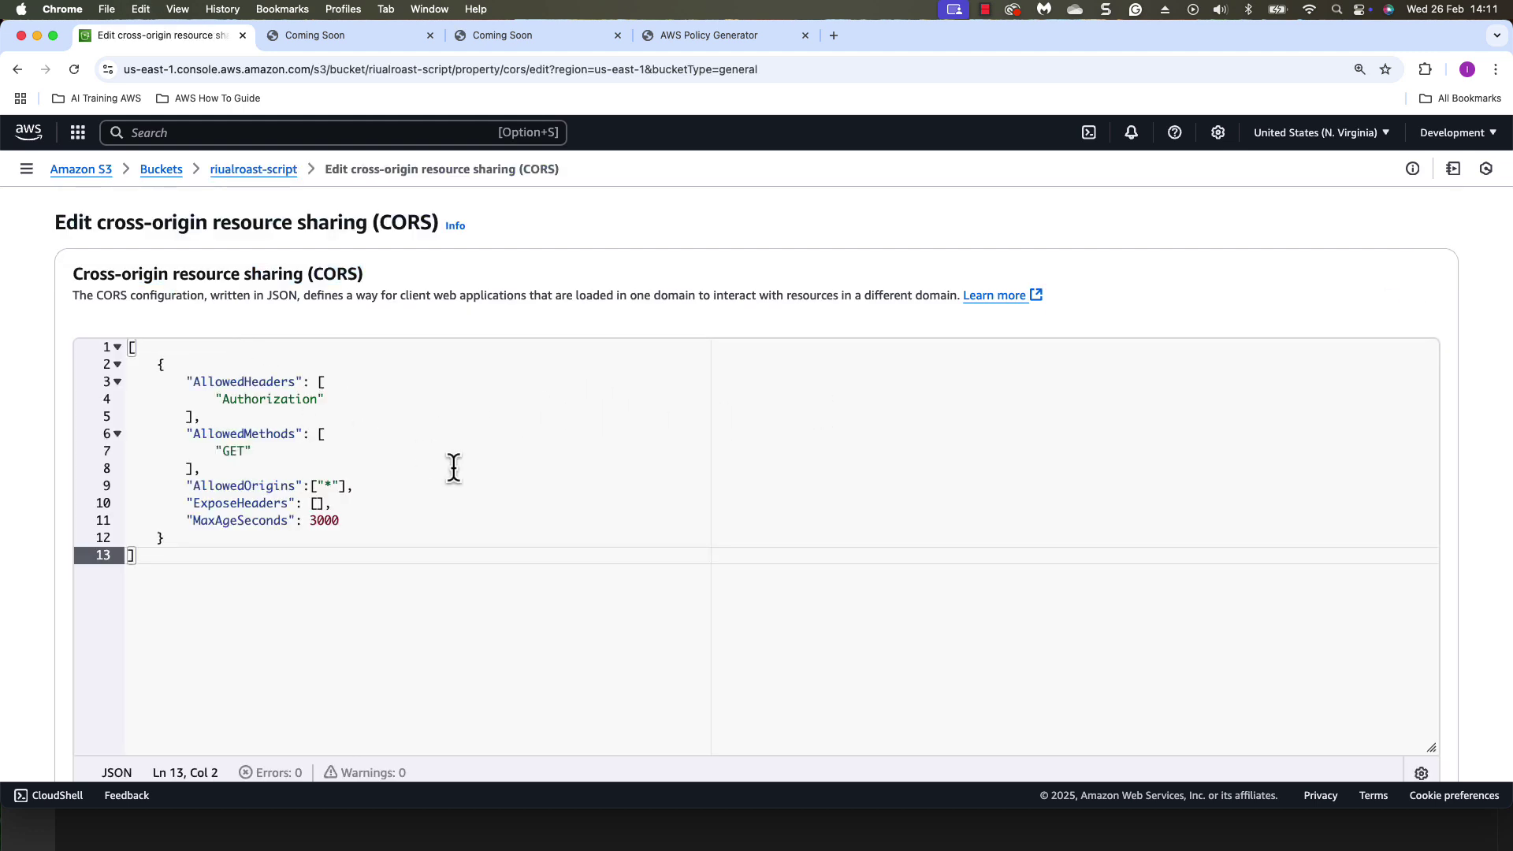
scroll(693, 575, down, 3)
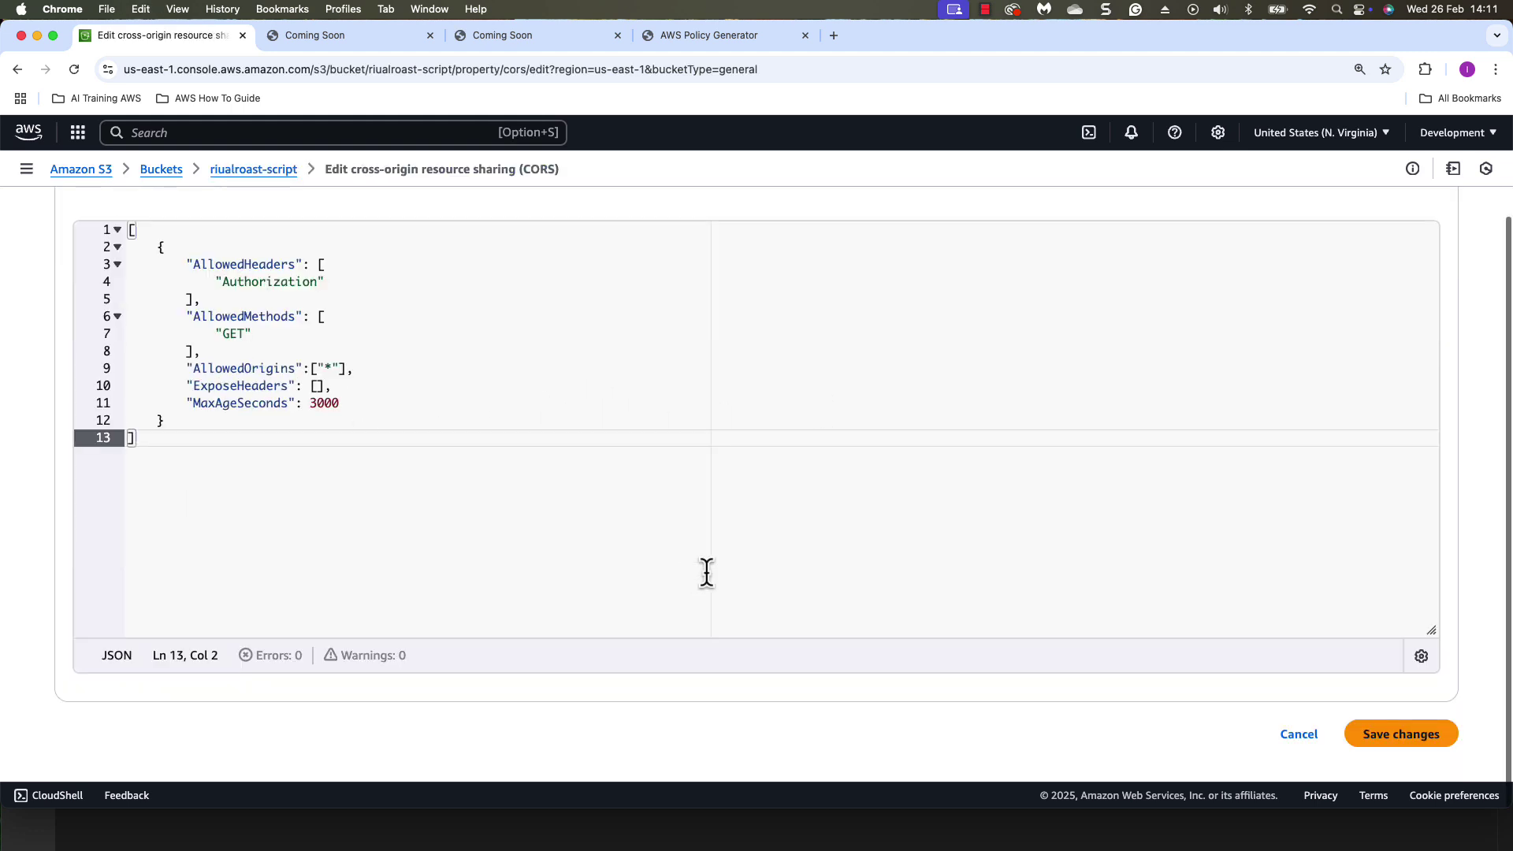
click(1376, 733)
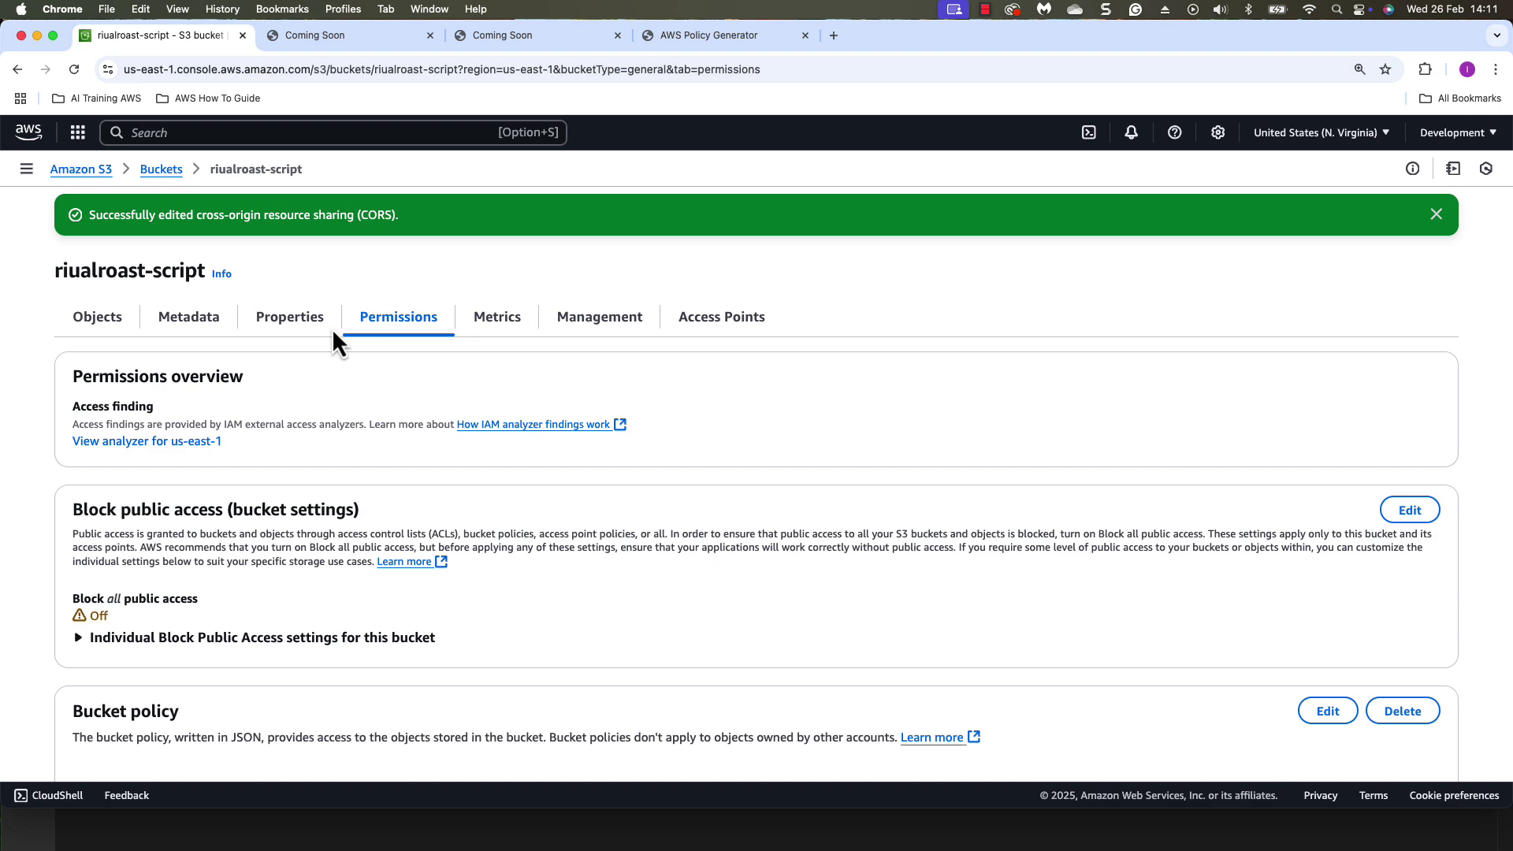
- Open the ritualroast.io bucket's static website endpoint from its properties and check the launch countdown on the page
click(170, 175)
scroll(220, 568, down, 2)
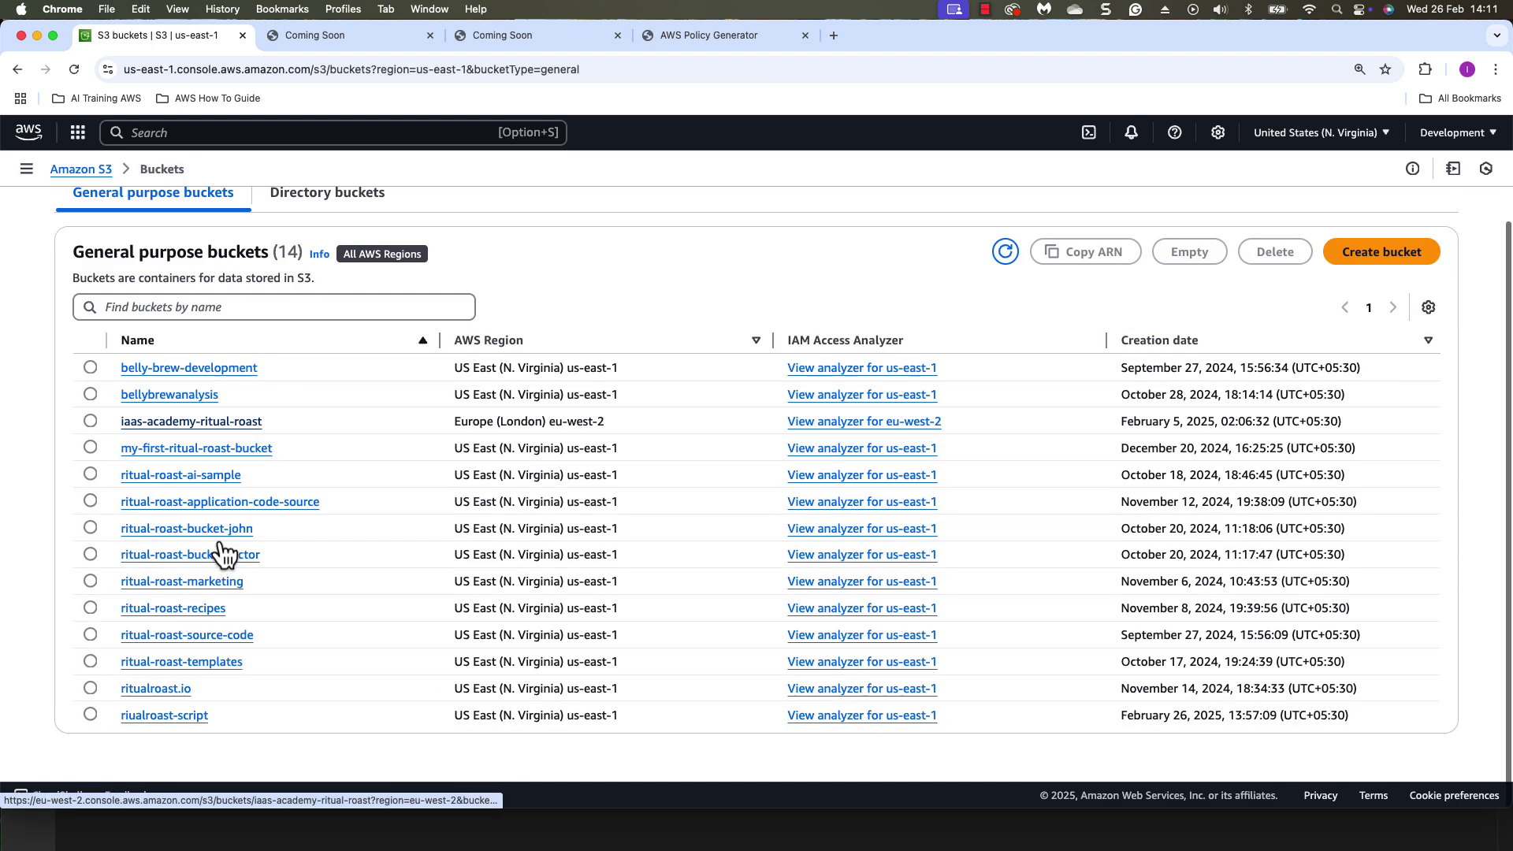
click(177, 686)
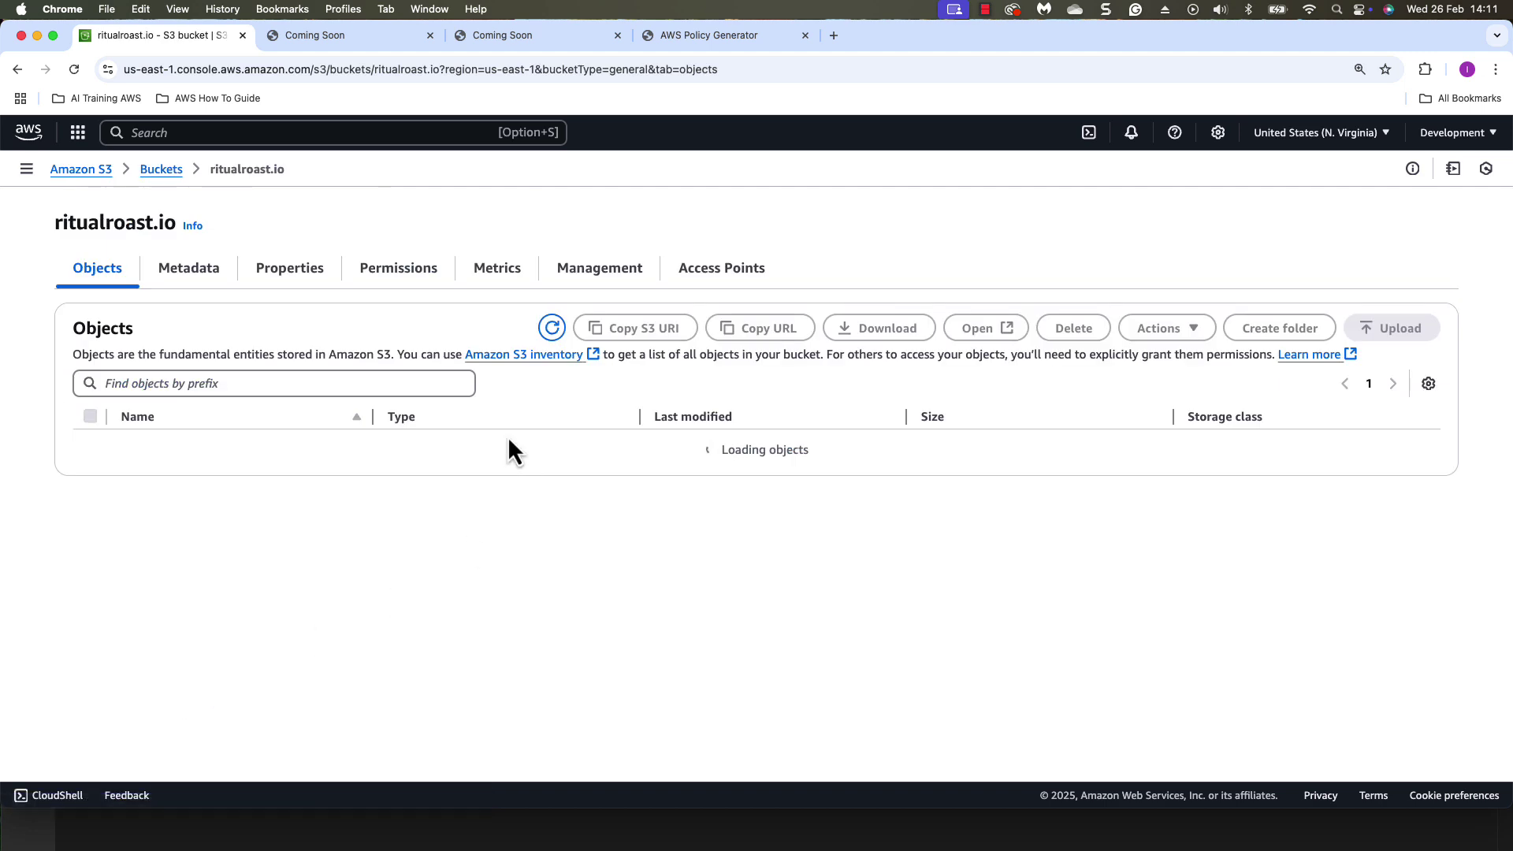
click(327, 272)
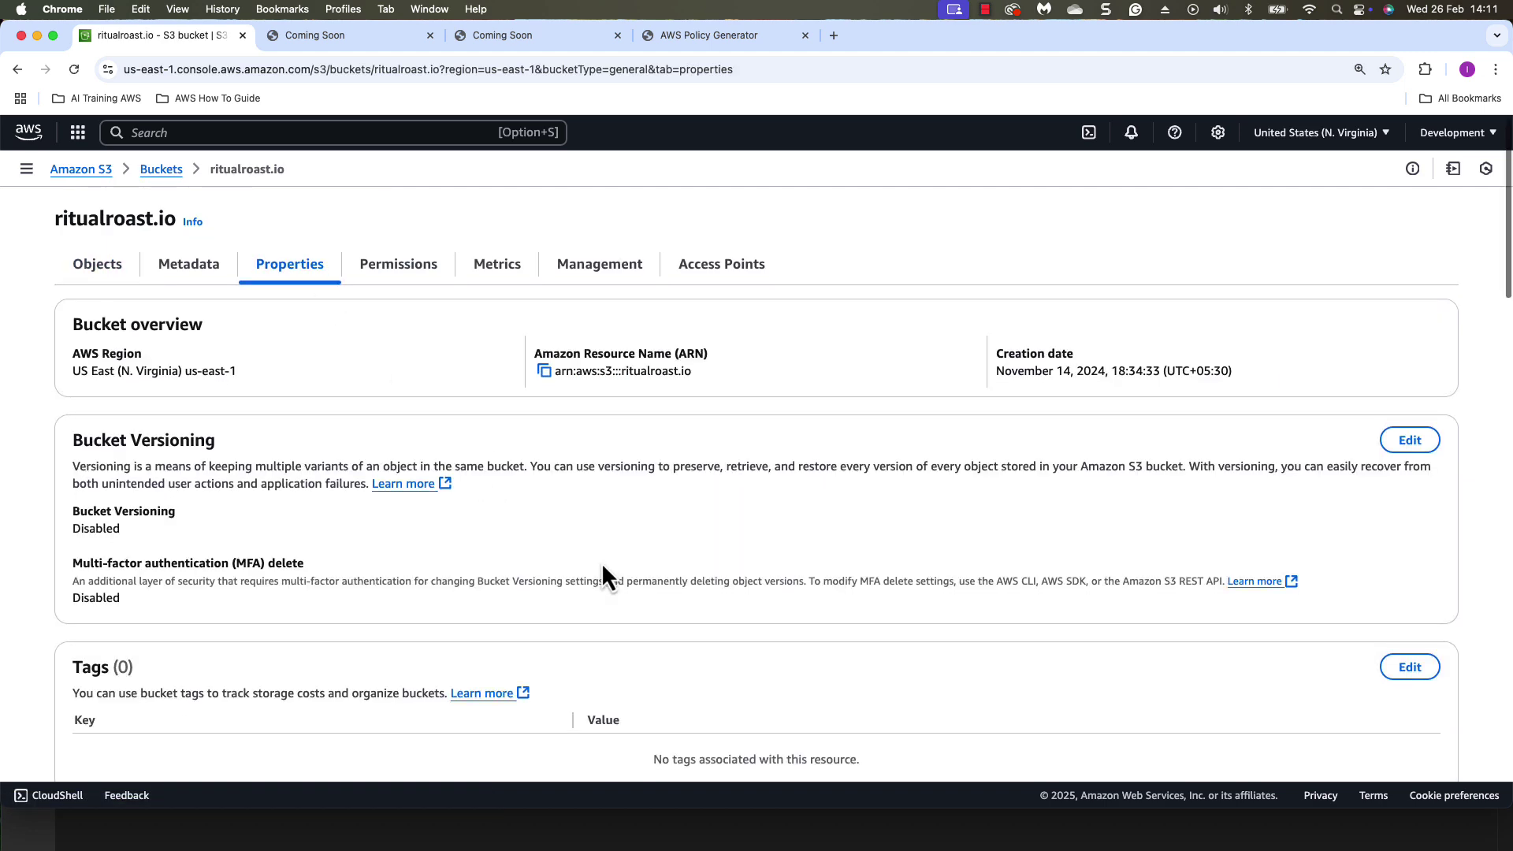
scroll(602, 561, down, 15)
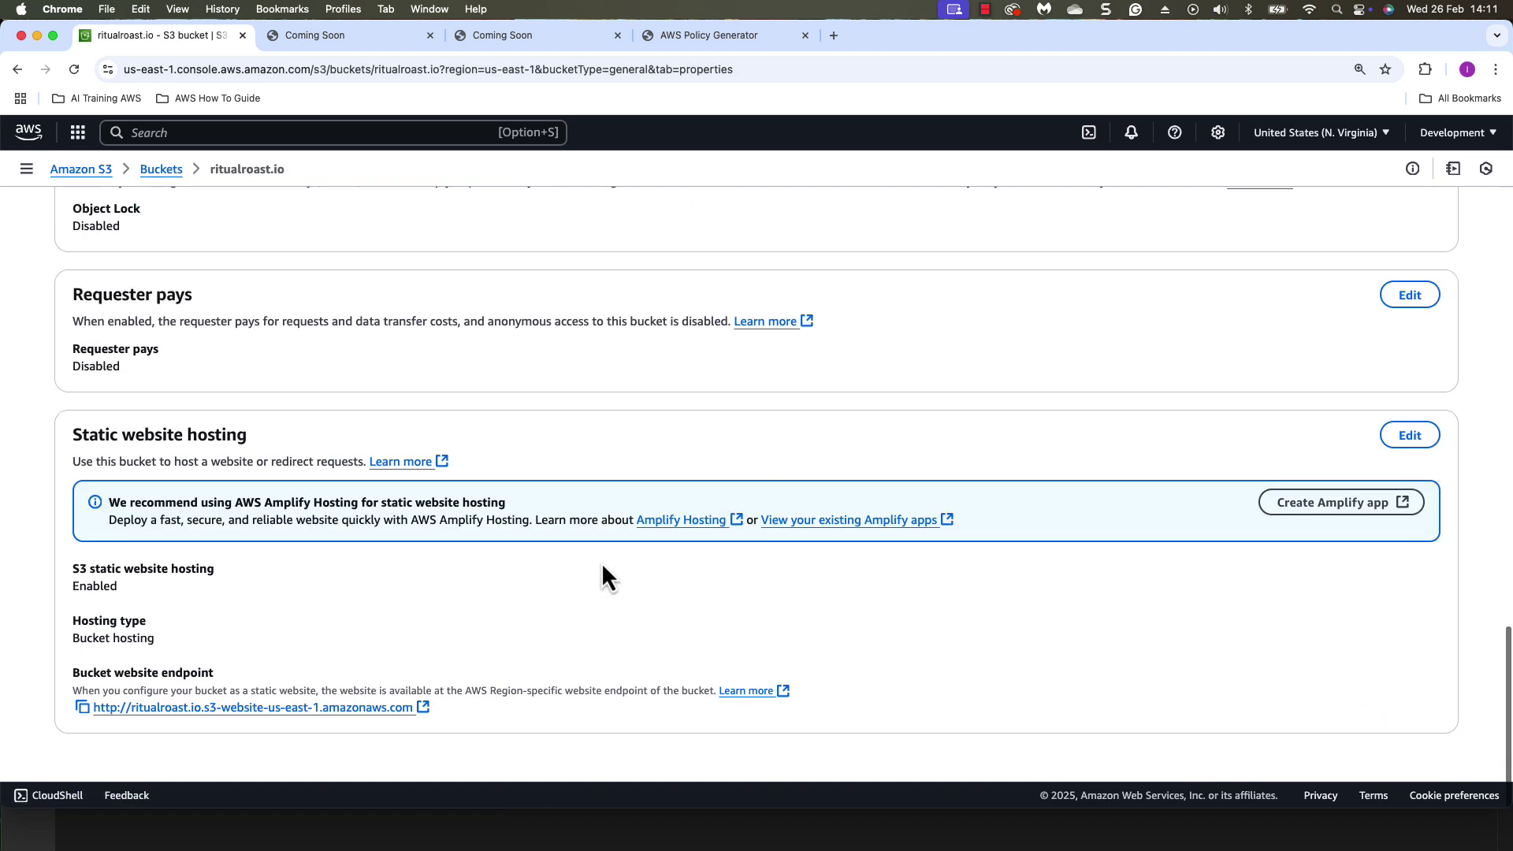
click(296, 707)
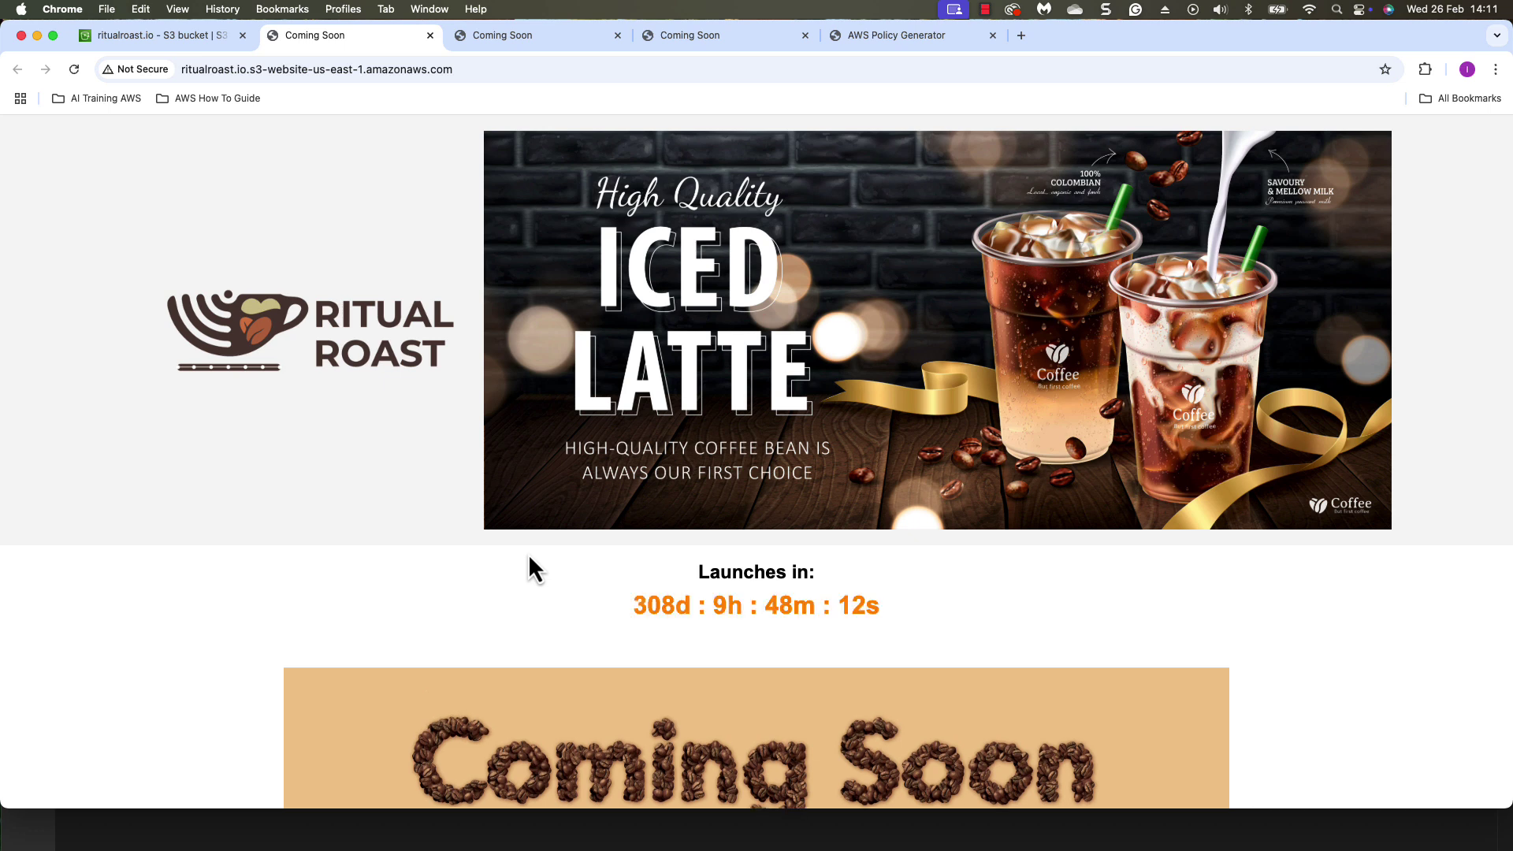
drag(635, 605, 861, 607)
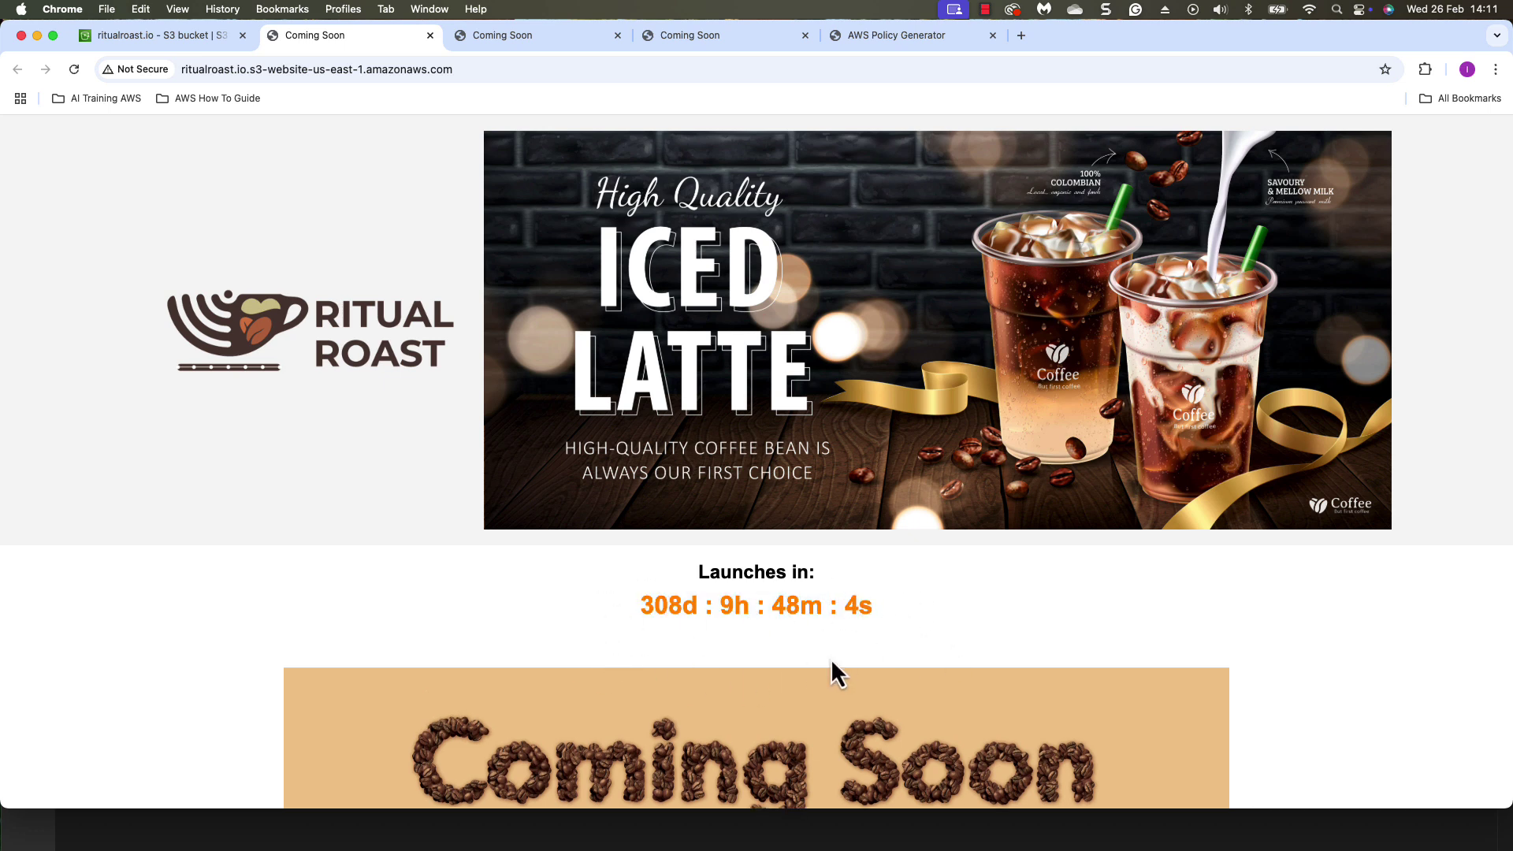
- Open Chrome's Developer Tools on the ritualroast.io site and reload the page to record its network requests
click(1495, 69)
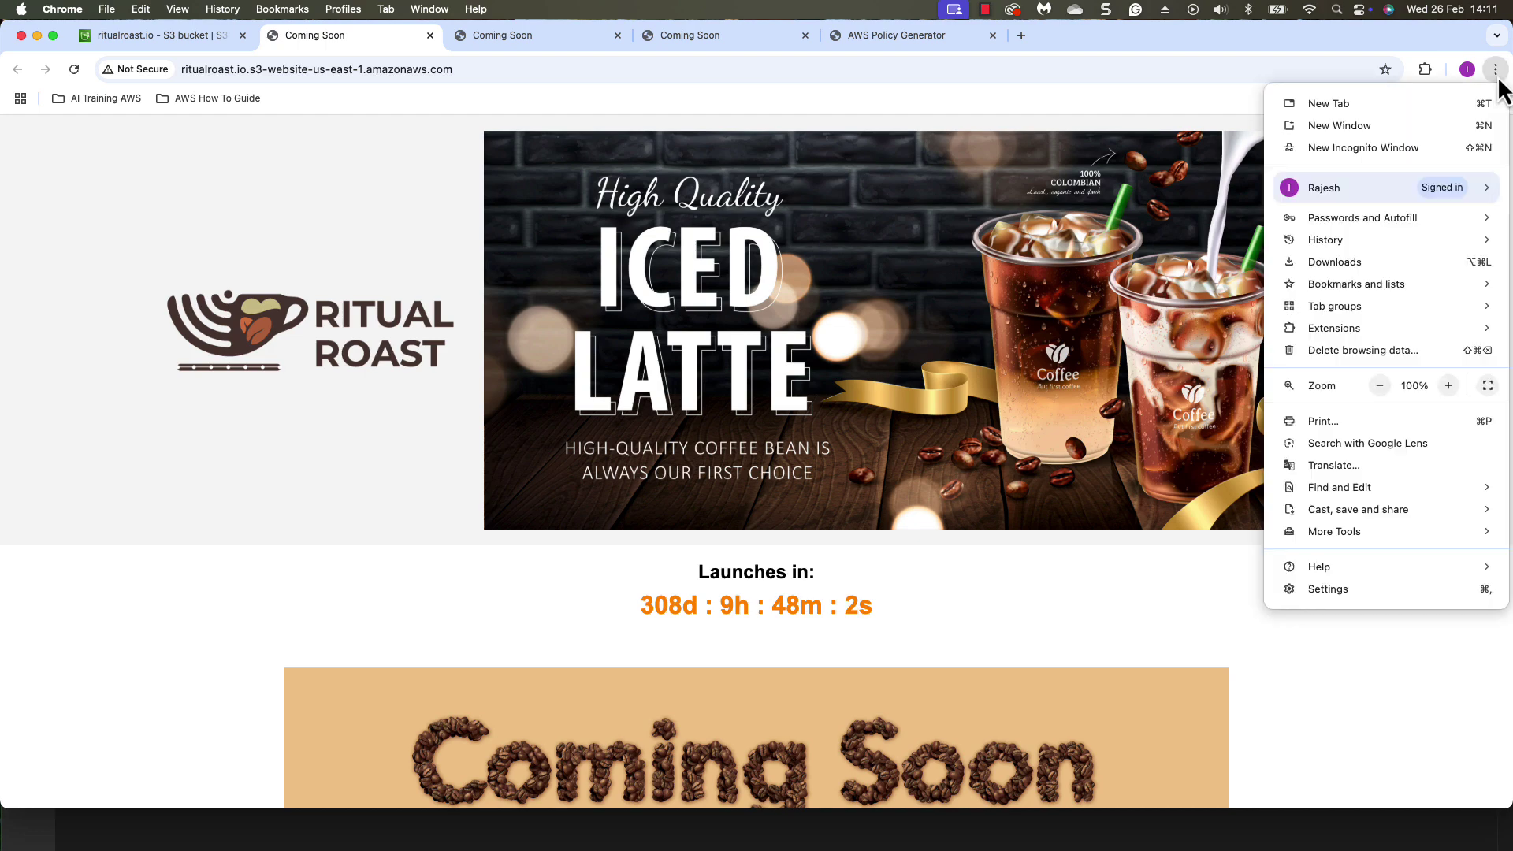
mouse_move(1388, 532)
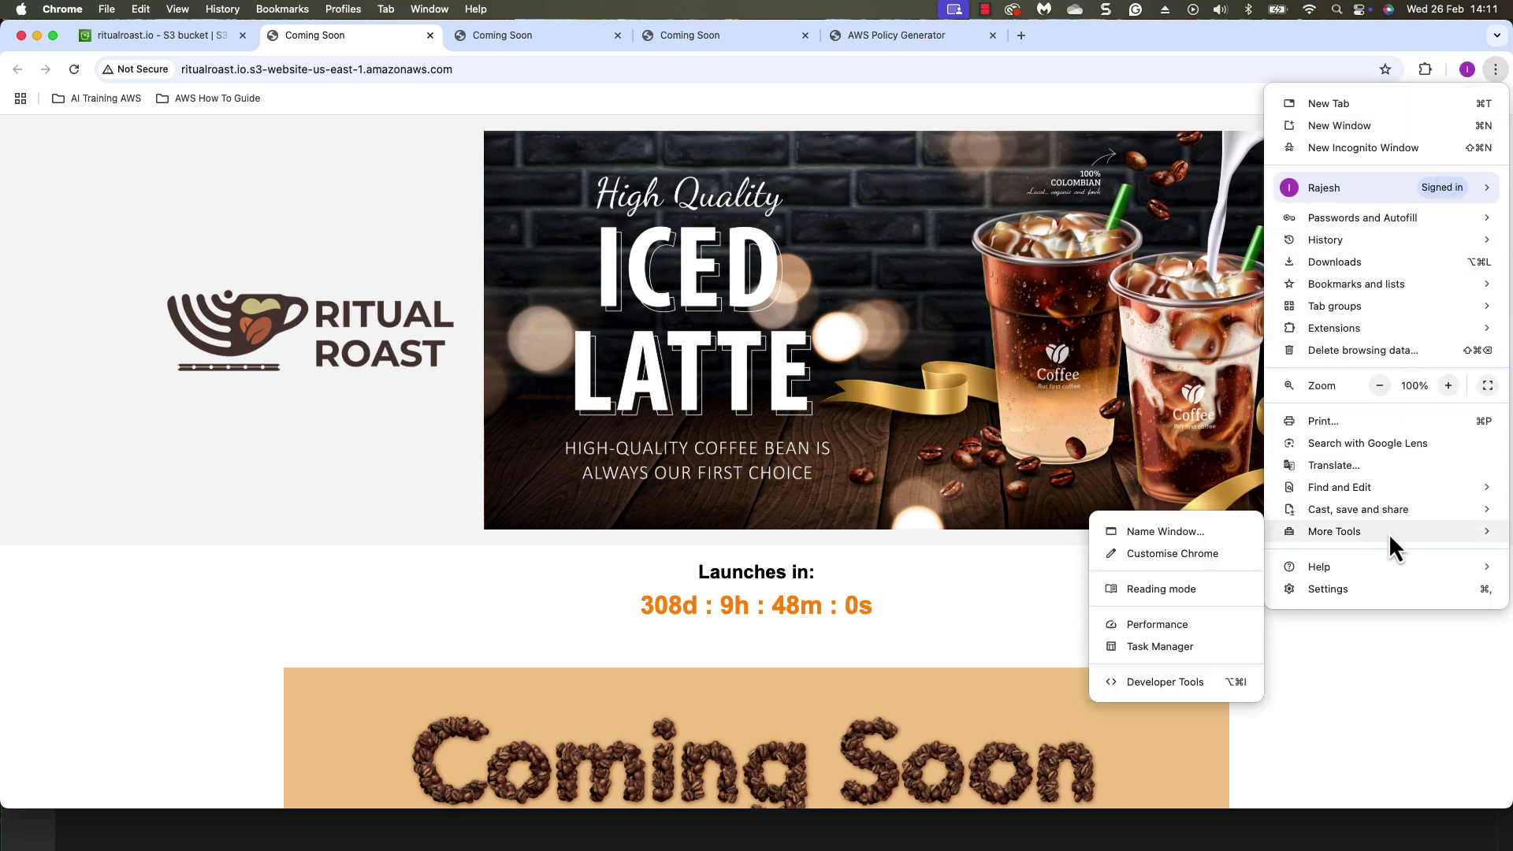
click(1195, 687)
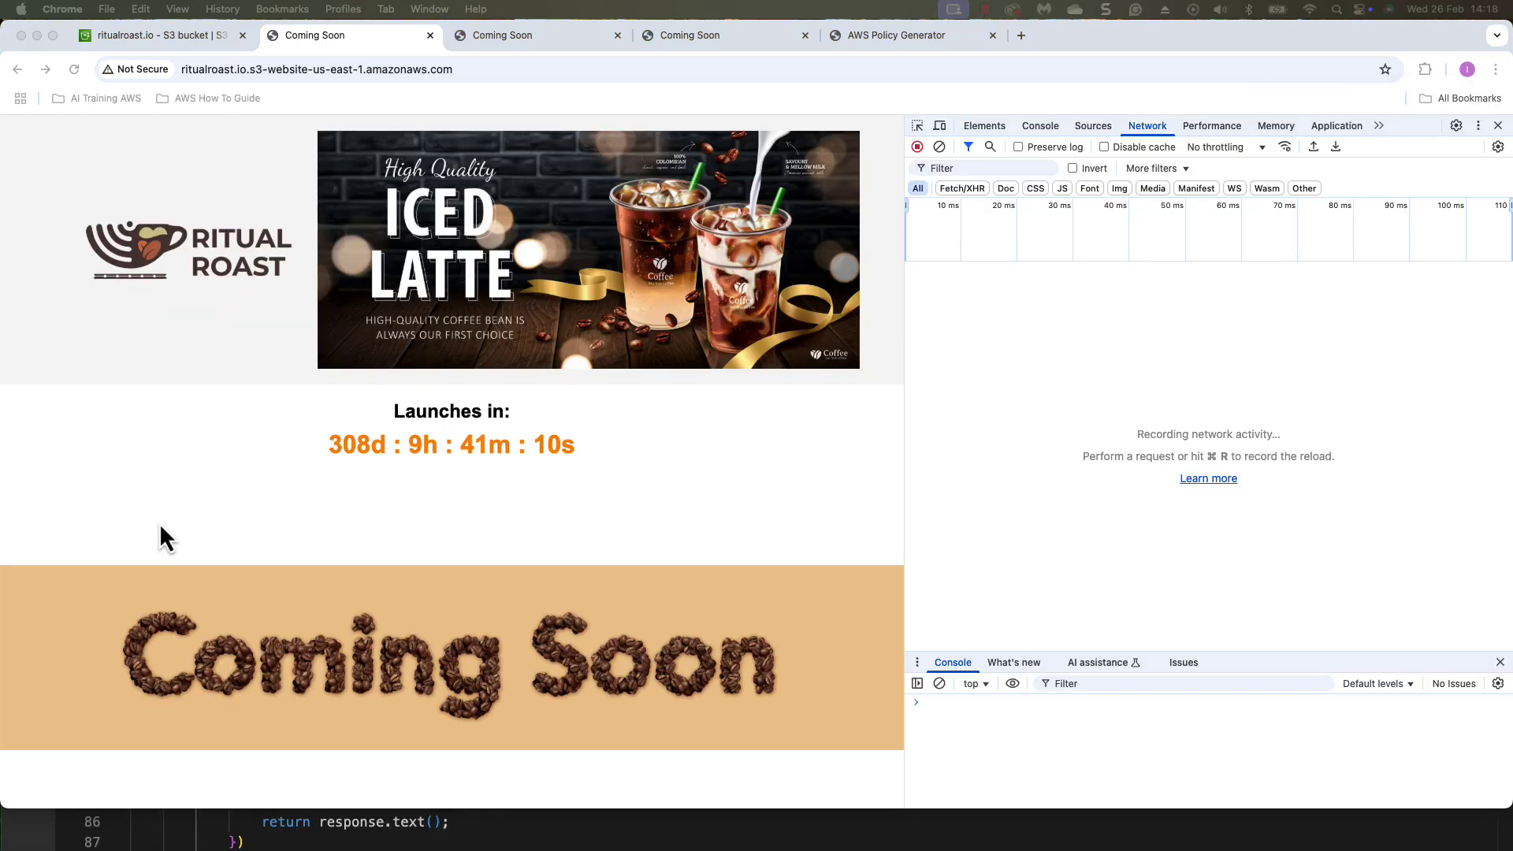
key(super+r)
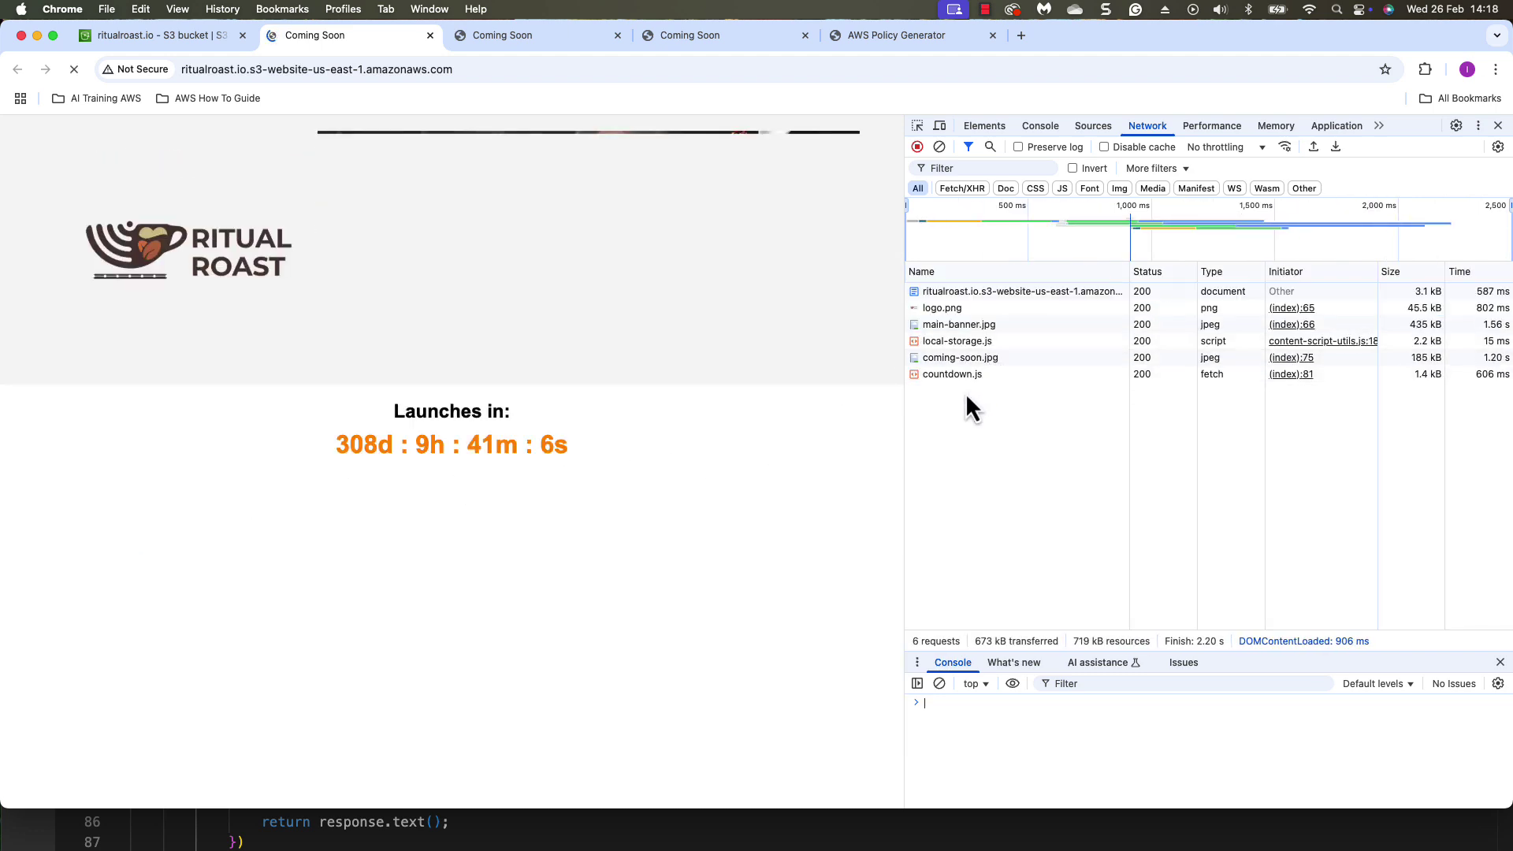
- Examine the headers of the countdown.js and favicon.ico requests, including the CORS response headers, and close the Developer Tools
click(960, 376)
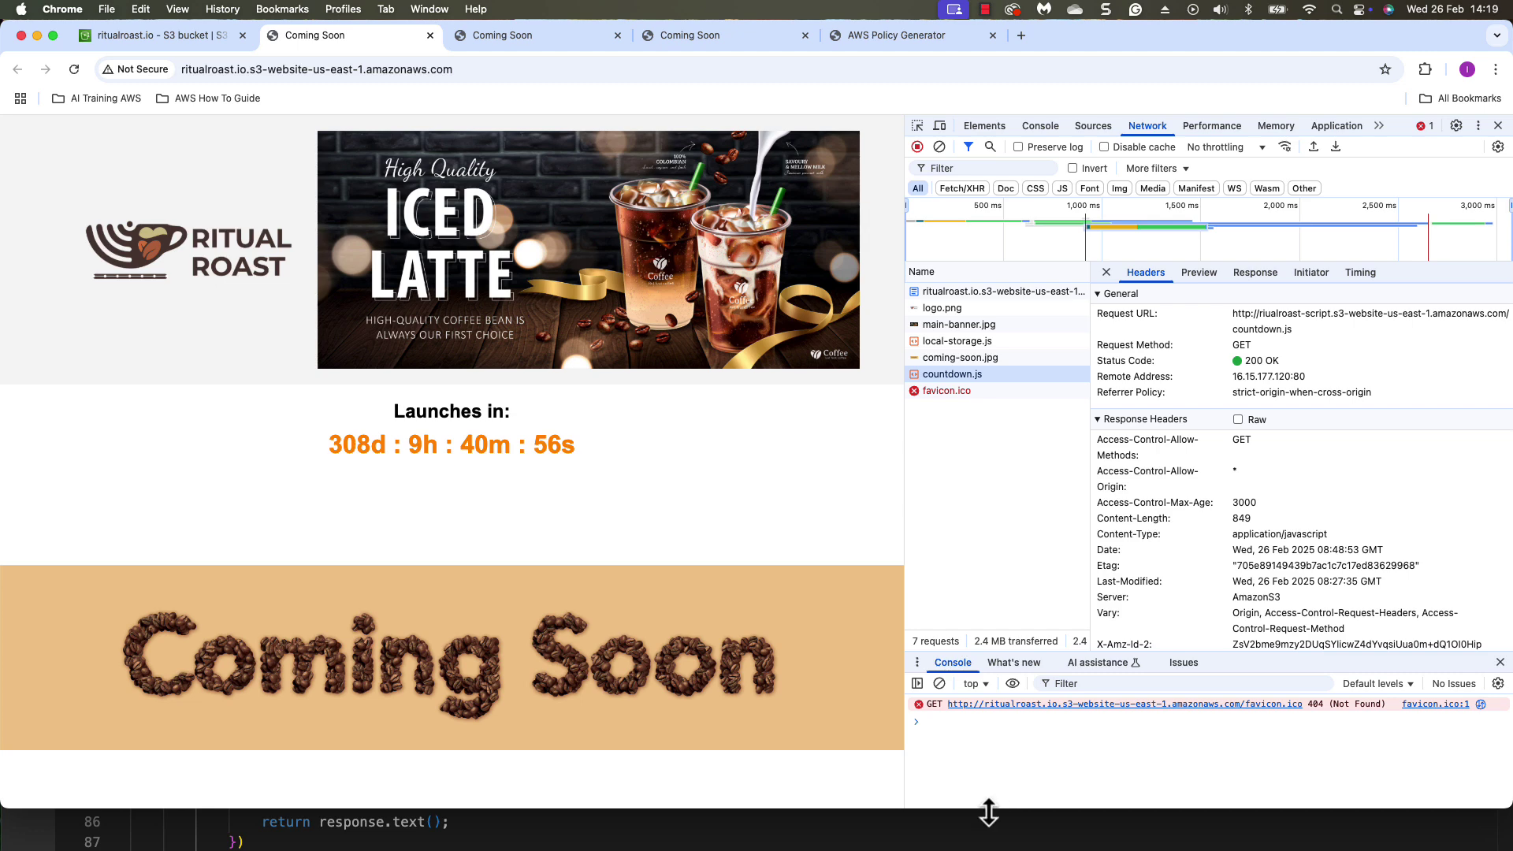
click(941, 394)
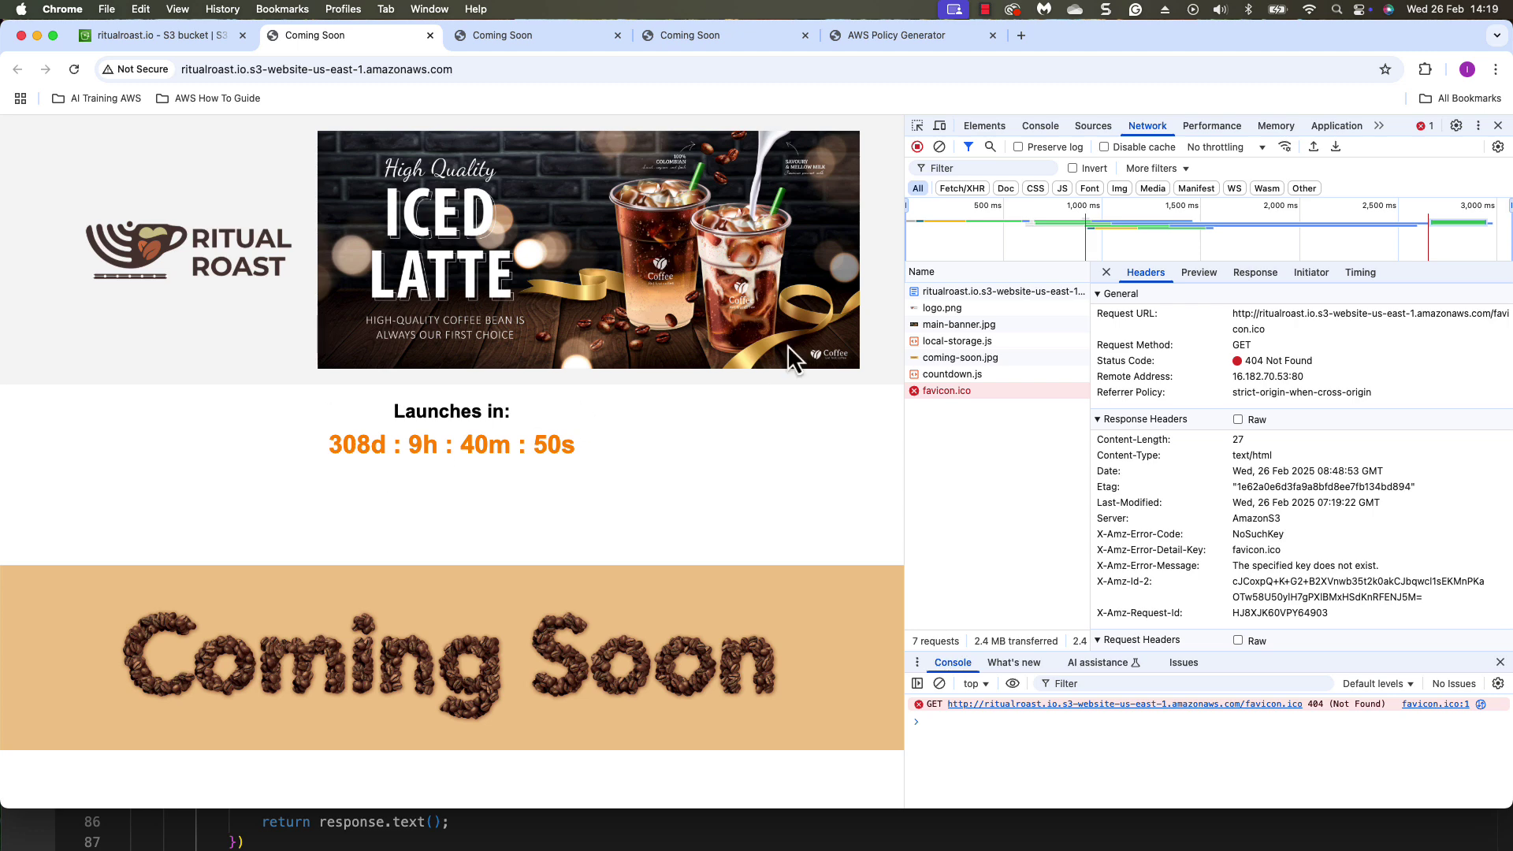
click(945, 375)
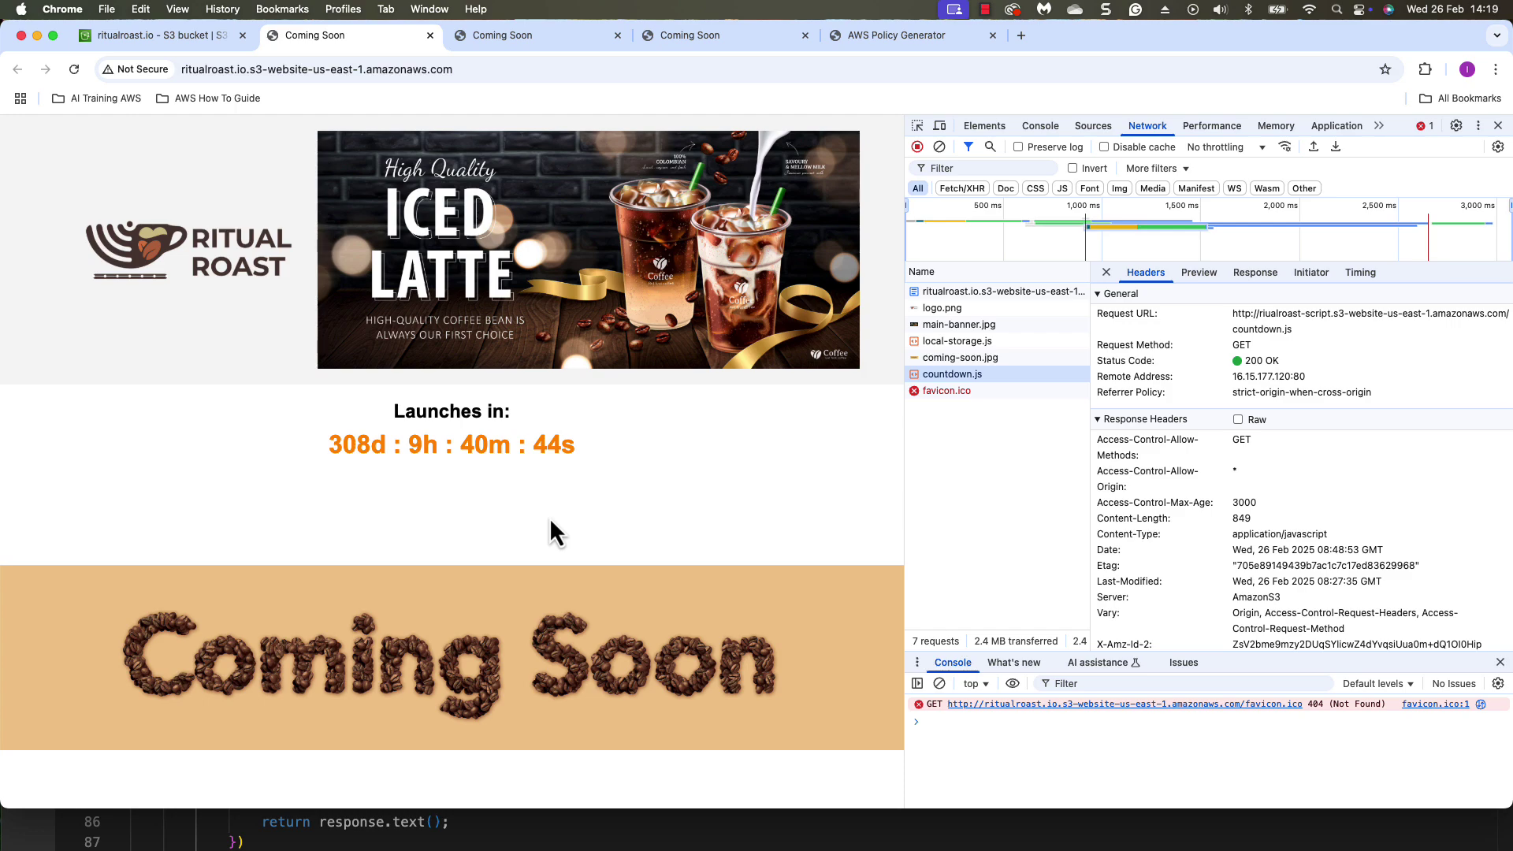
click(1498, 126)
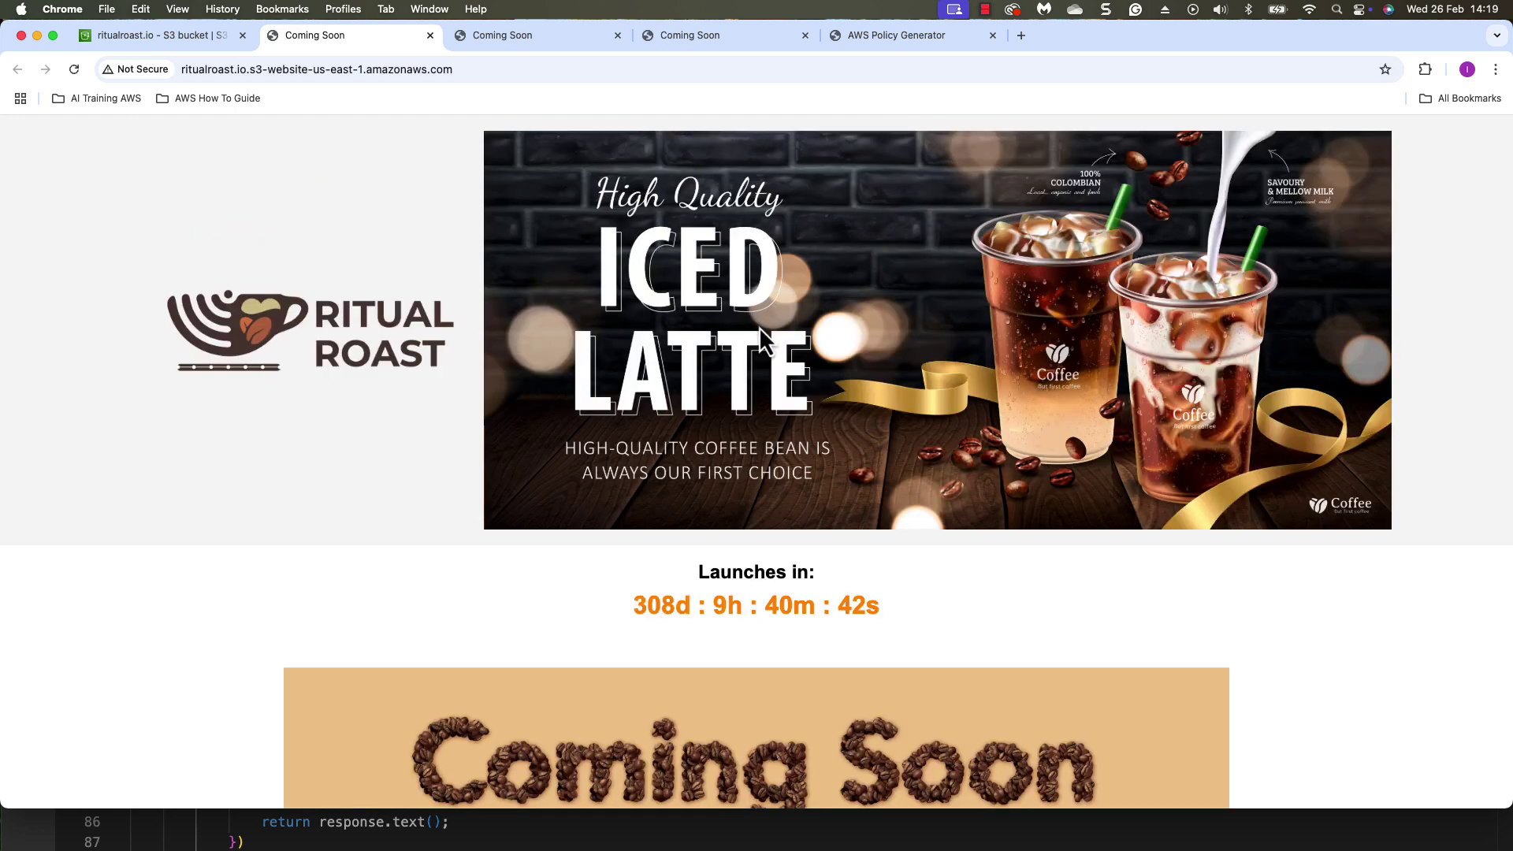